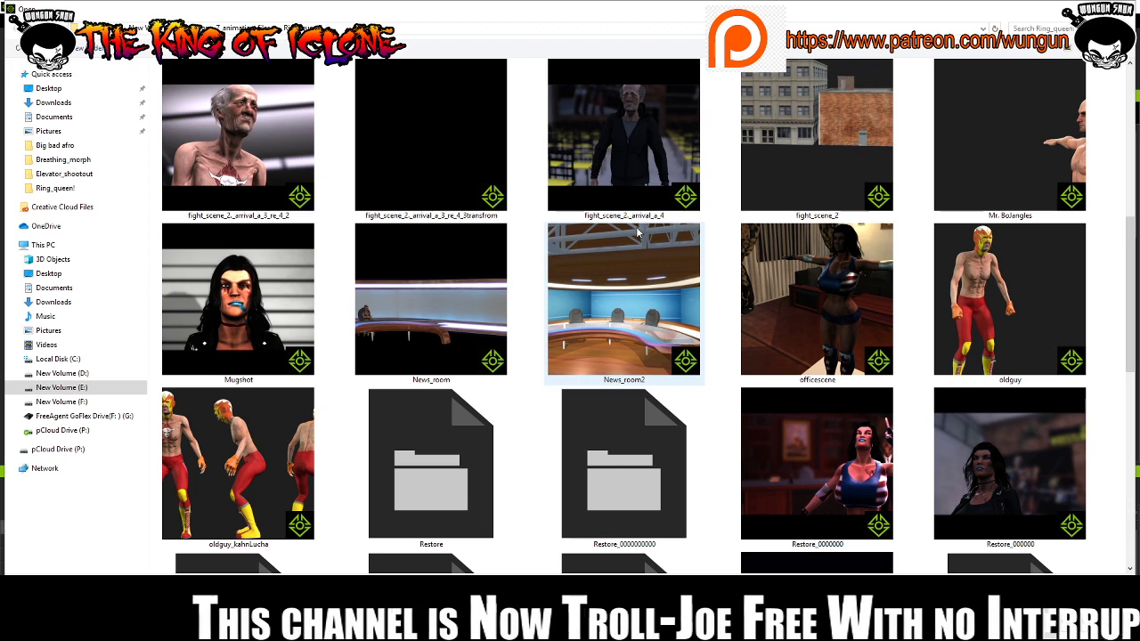
Open the fight_scene_2._arrival_a_3_re_4_3transfrom project and select the masked wrestler, framing him from the front at the ring corner.
double_click(460, 176)
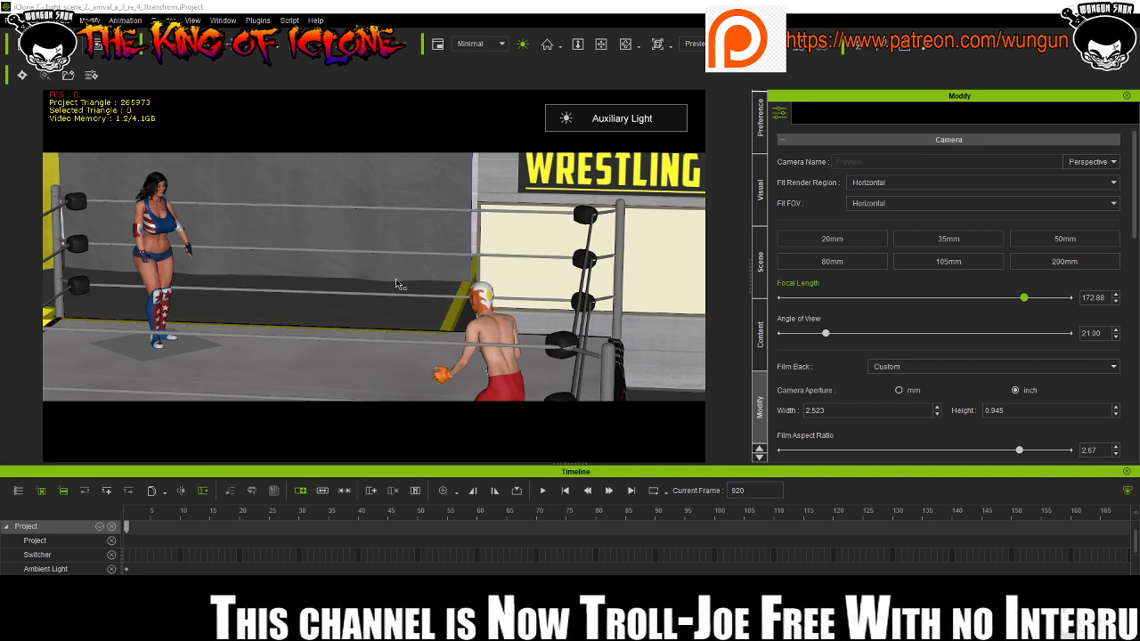
right_click_drag(417, 295, 560, 300)
left_click(565, 303)
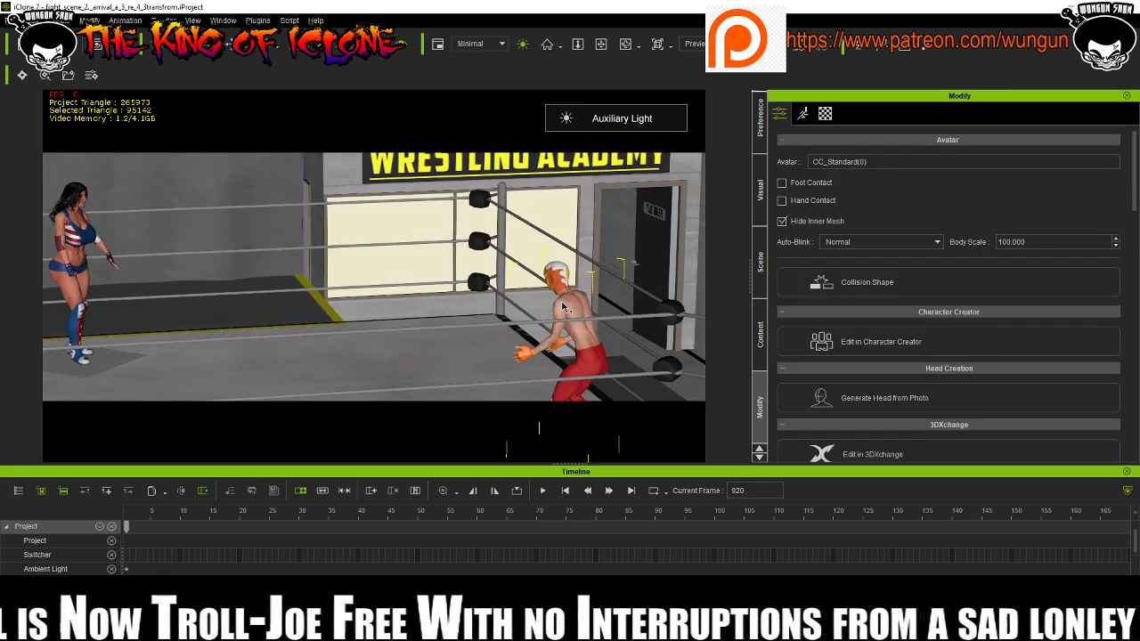
scroll(579, 313, "up", 5)
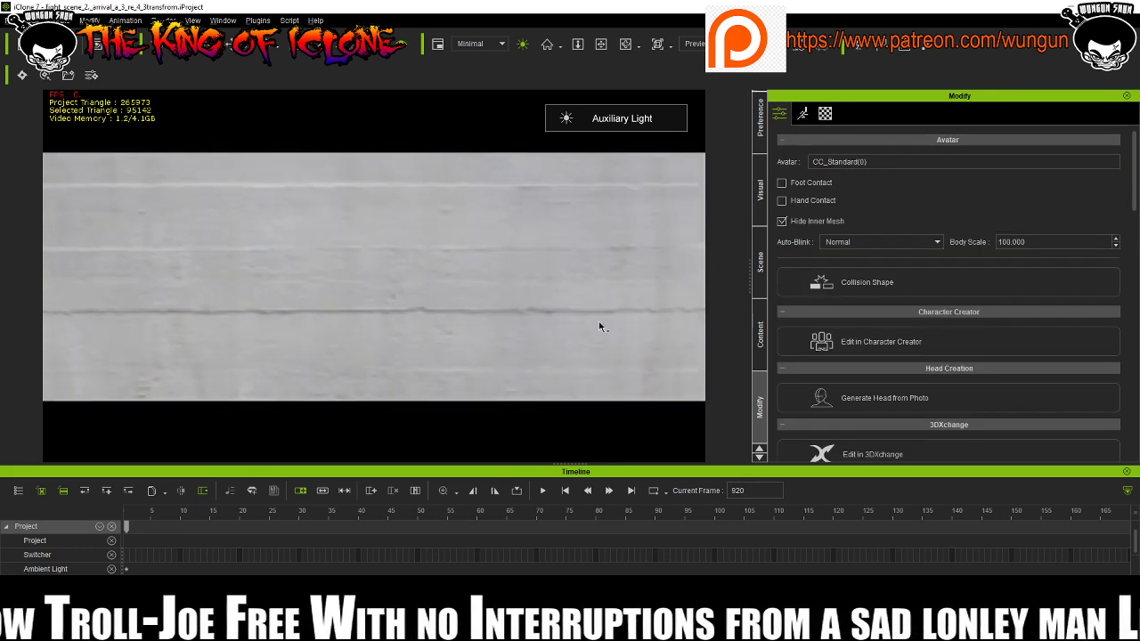
scroll(496, 319, "down", 5)
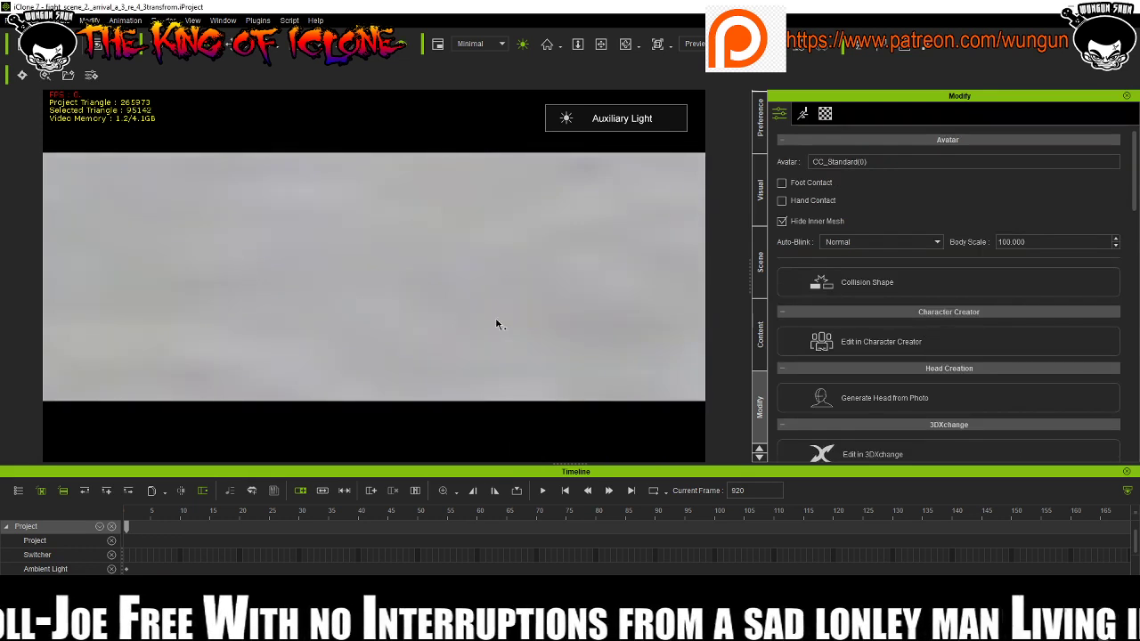
right_click_drag(513, 306, 234, 324)
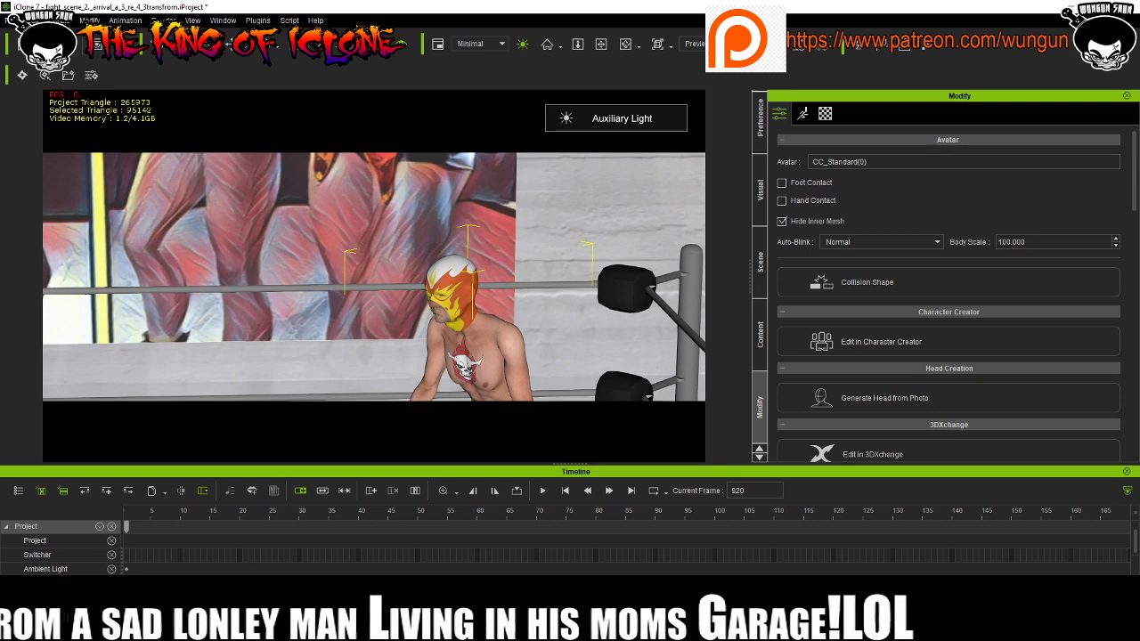
right_click_drag(496, 310, 588, 228)
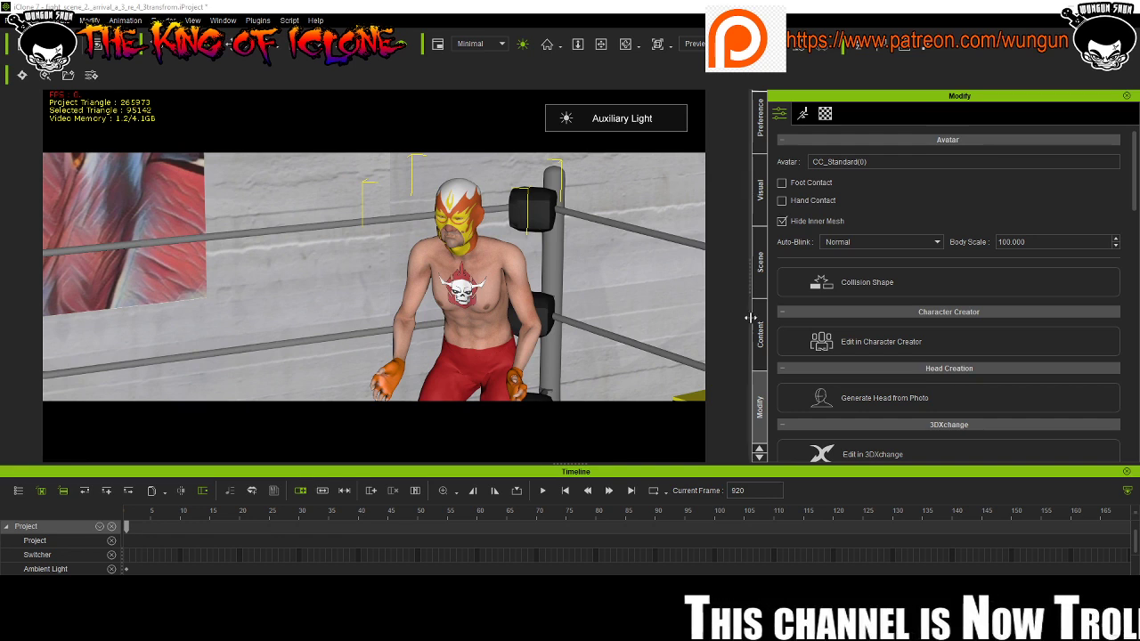
Hide the ImageLayer letterbox overlay in the scene's object list.
left_click(760, 263)
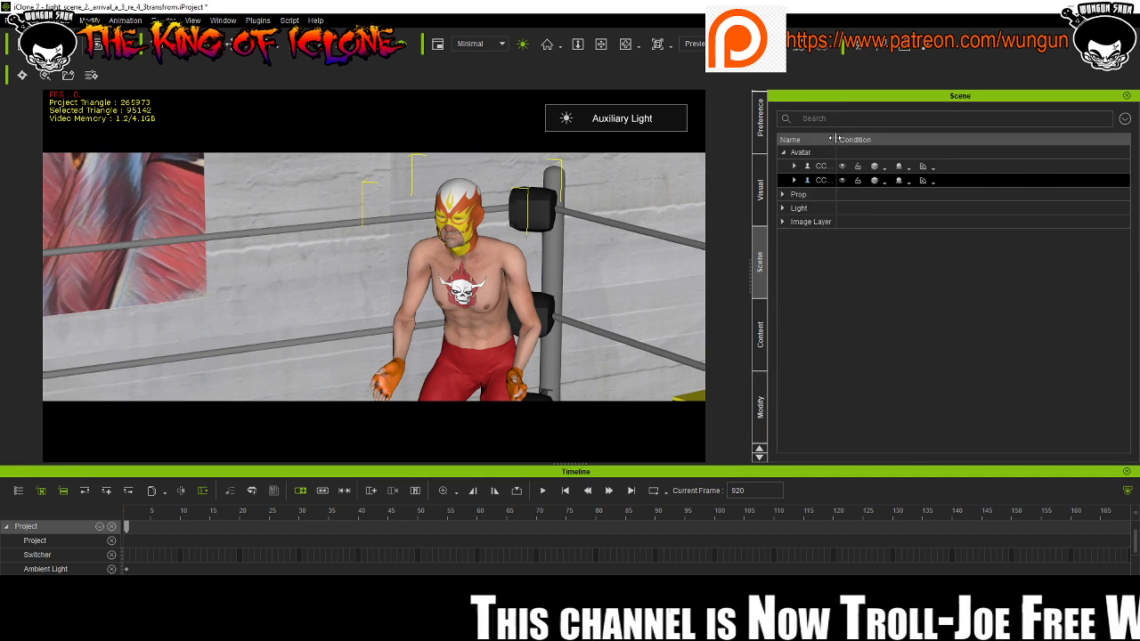
left_click_drag(834, 138, 954, 139)
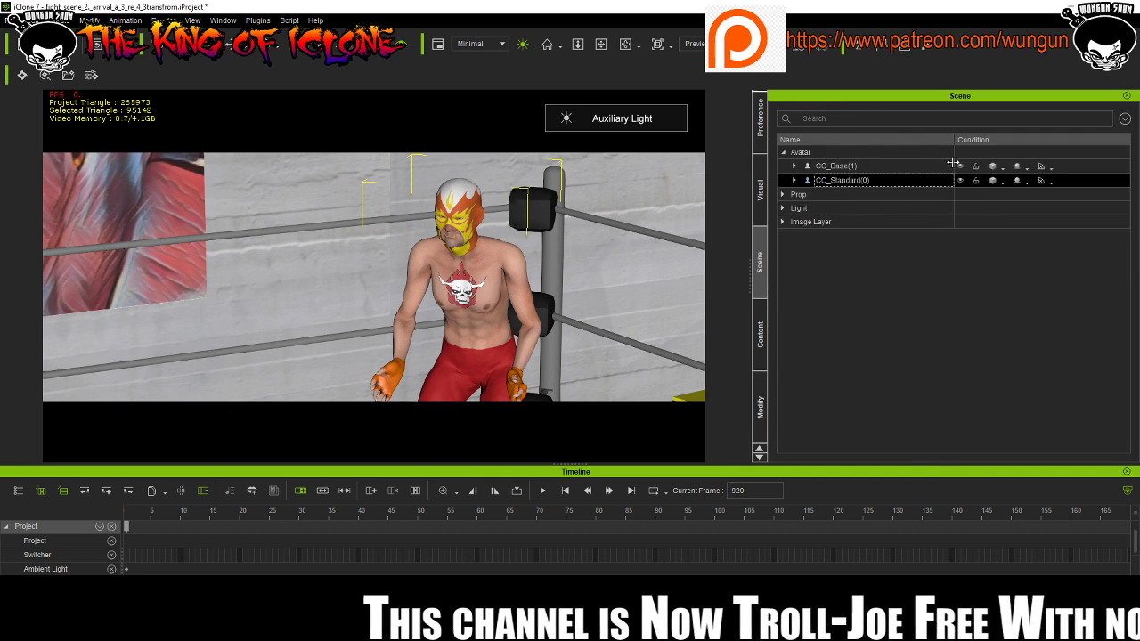
left_click(782, 195)
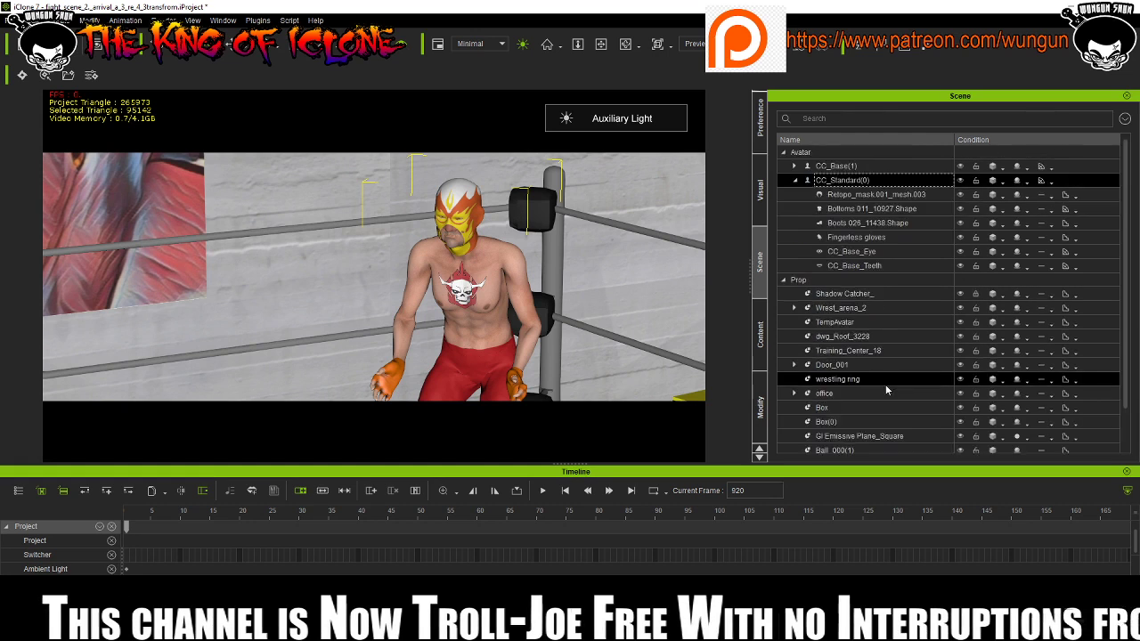
scroll(886, 389, "down", 1)
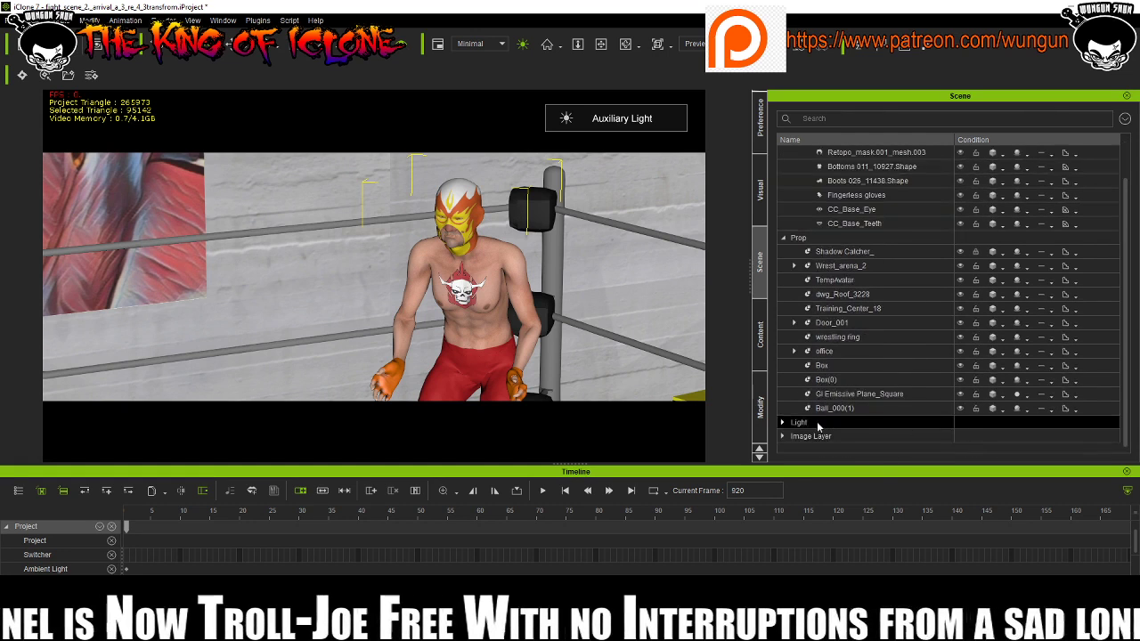
left_click(783, 437)
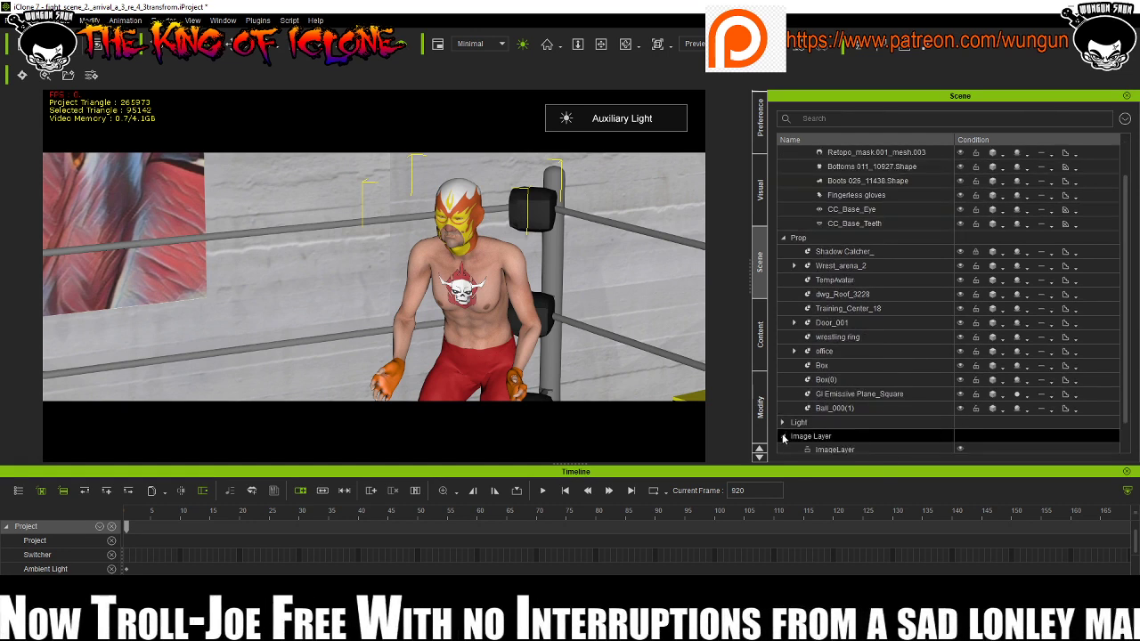
left_click(960, 450)
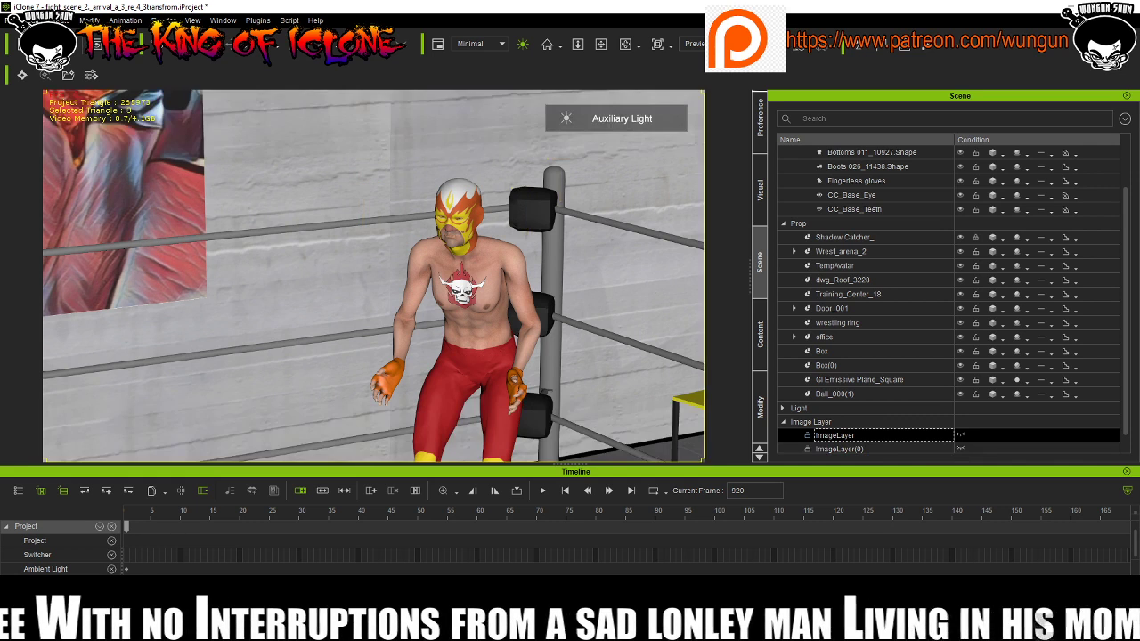
Show the whole project range on the timeline, scrub to frame 1336 and return to the start frame 920.
scroll(497, 532, "down", 10)
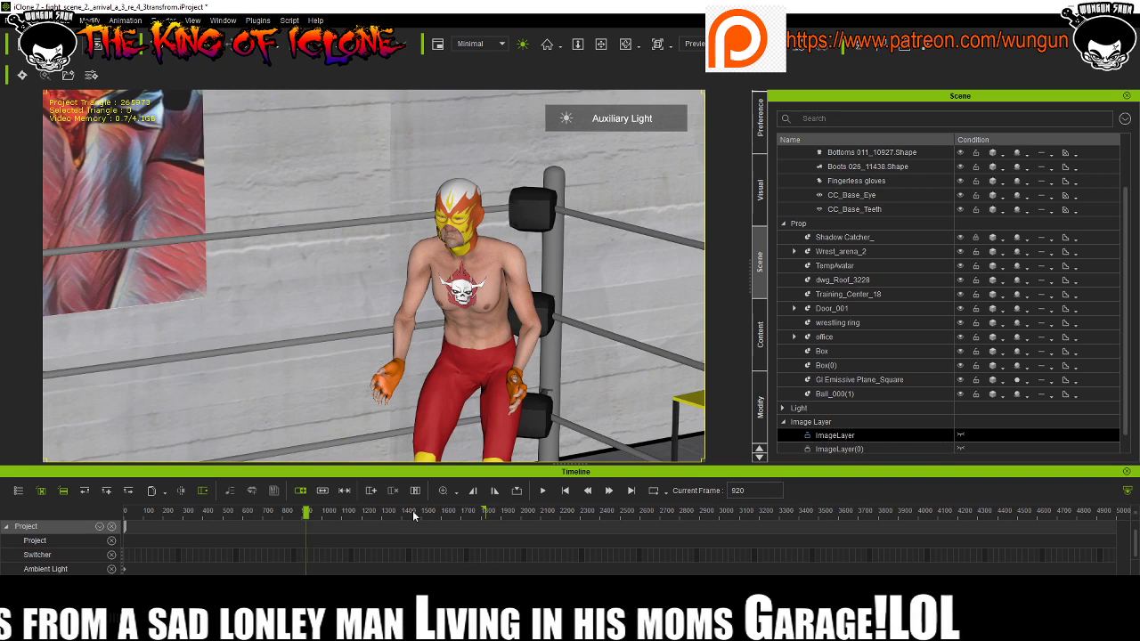
left_click_drag(413, 511, 388, 511)
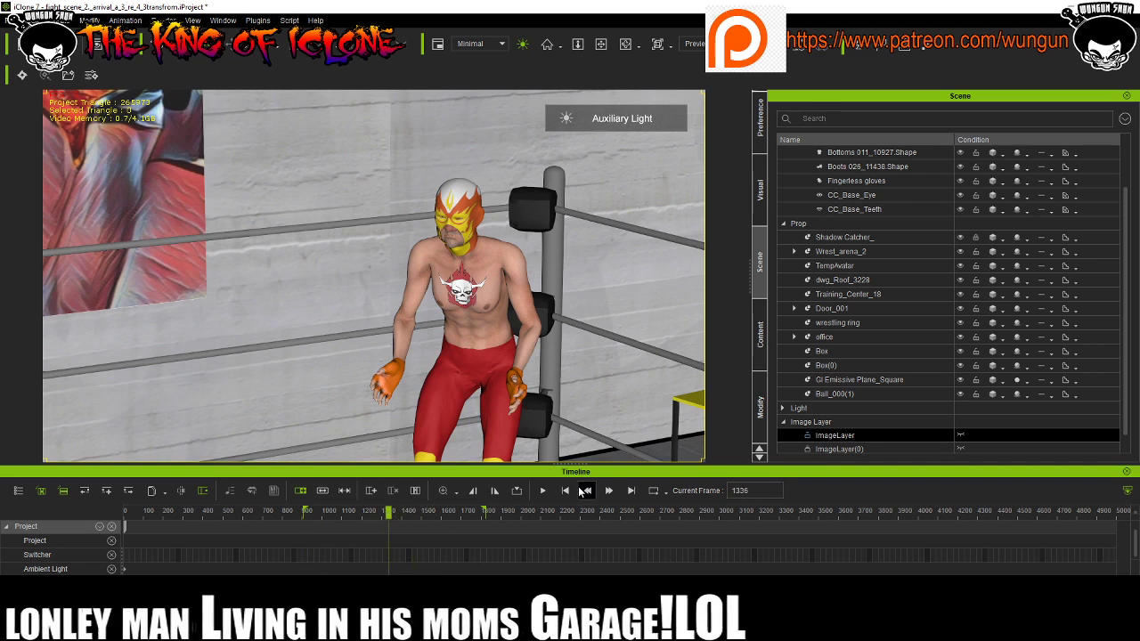
left_click(565, 491)
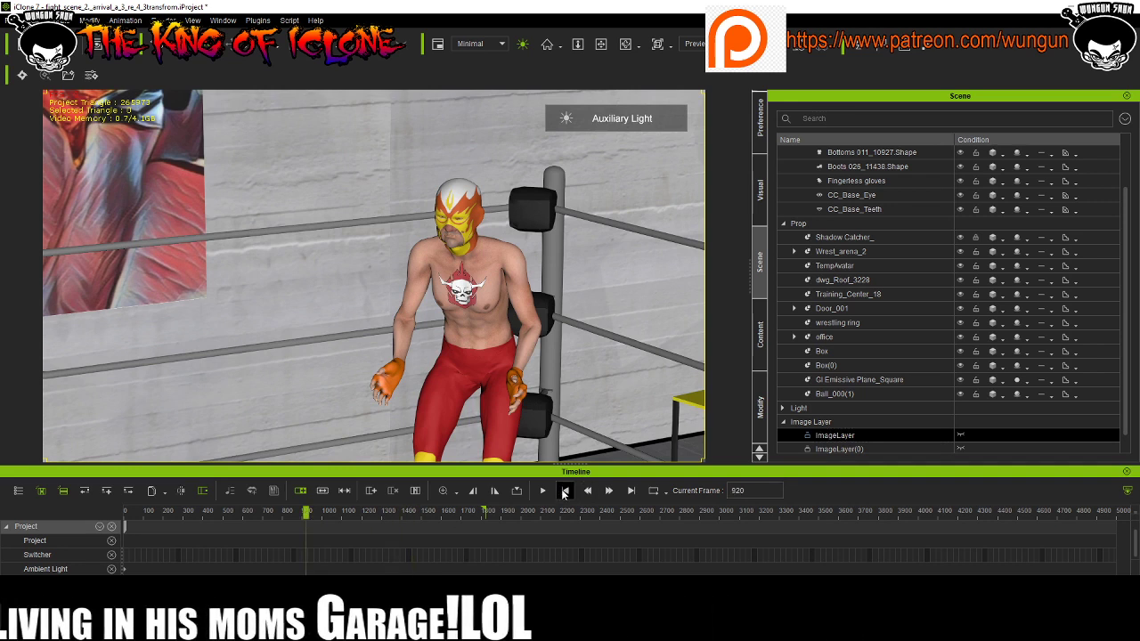
Select the masked wrestler avatar CC_Standard(0) and frame him in a close front view.
scroll(468, 272, "up", 1)
right_click_drag(472, 265, 448, 302)
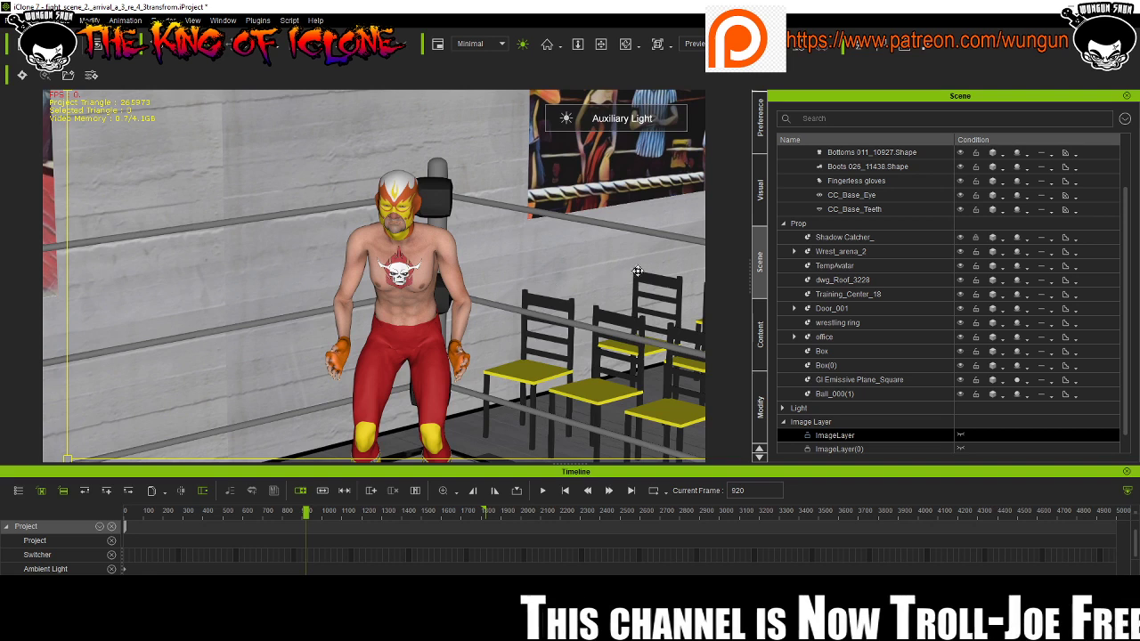
left_click(422, 255)
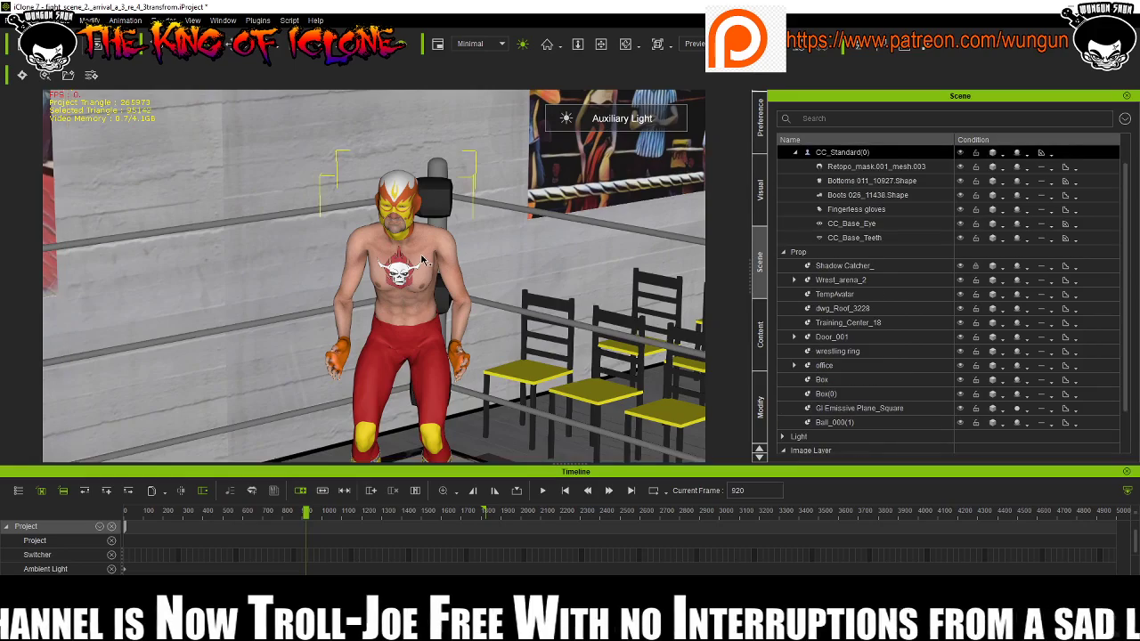
right_click_drag(421, 268, 537, 213)
scroll(504, 254, "up", 6)
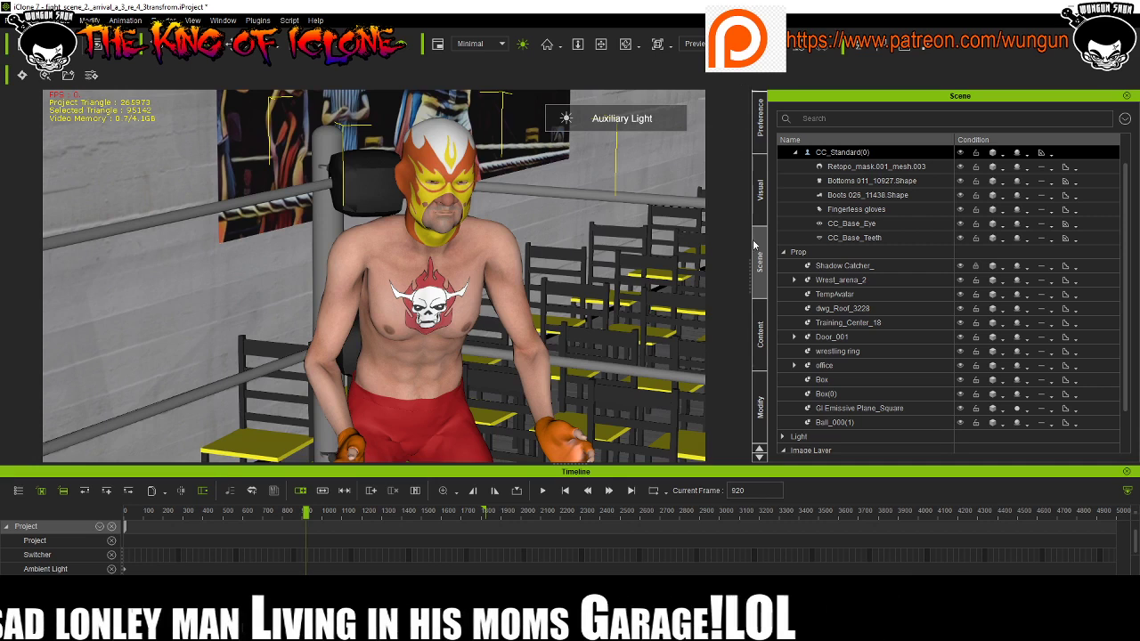
Browse the custom avatars in the content library.
left_click(803, 267)
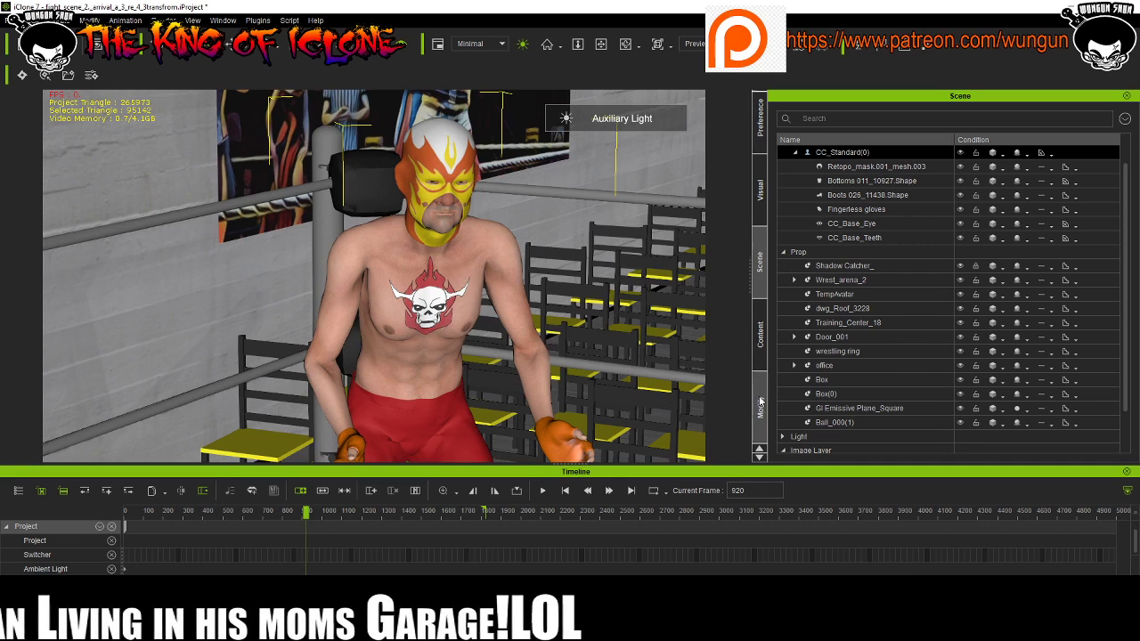
left_click(761, 338)
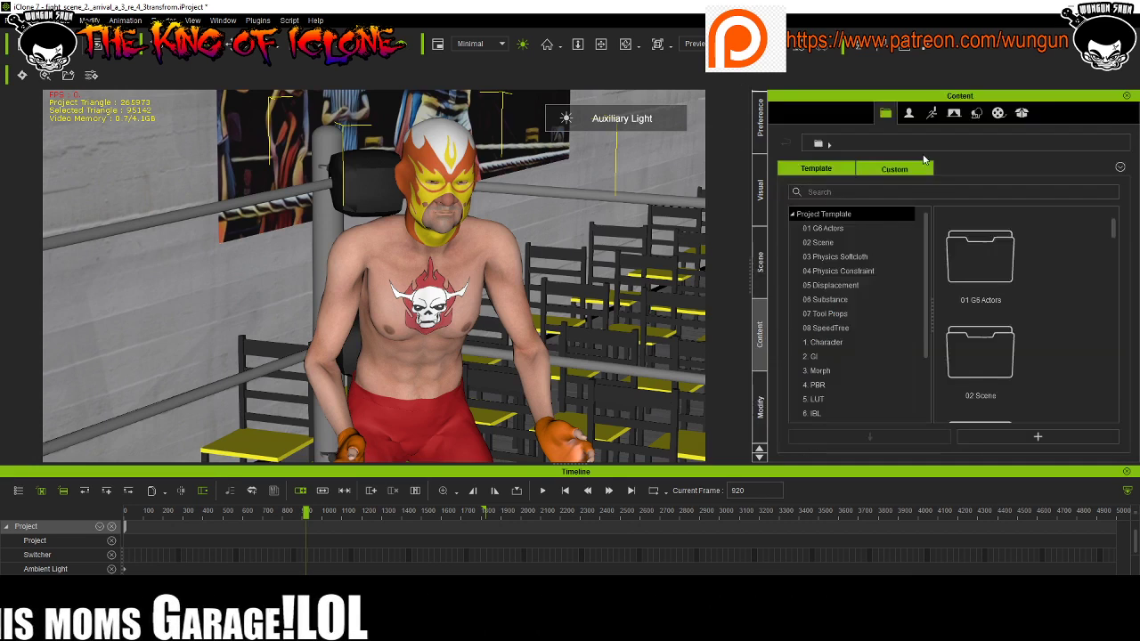
left_click(908, 113)
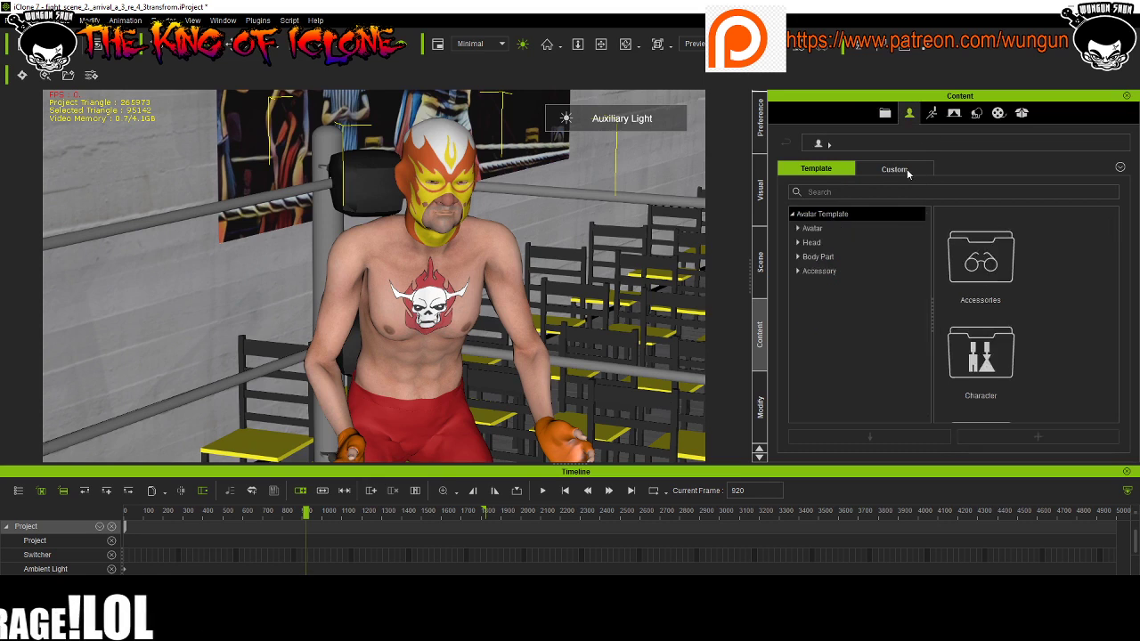
left_click(907, 169)
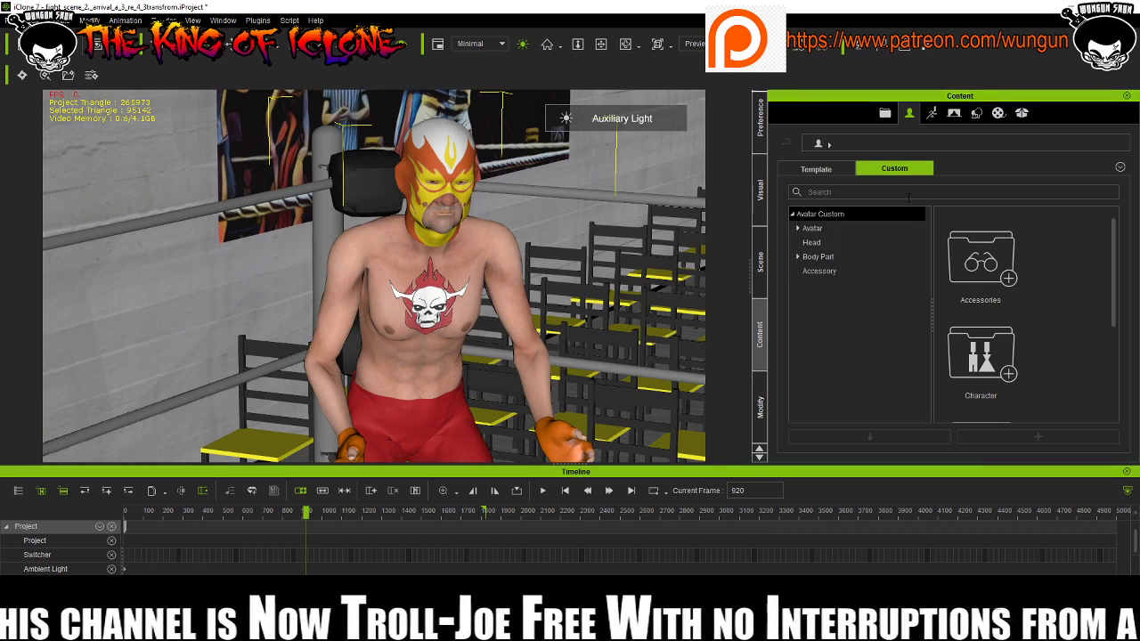
left_click(839, 230)
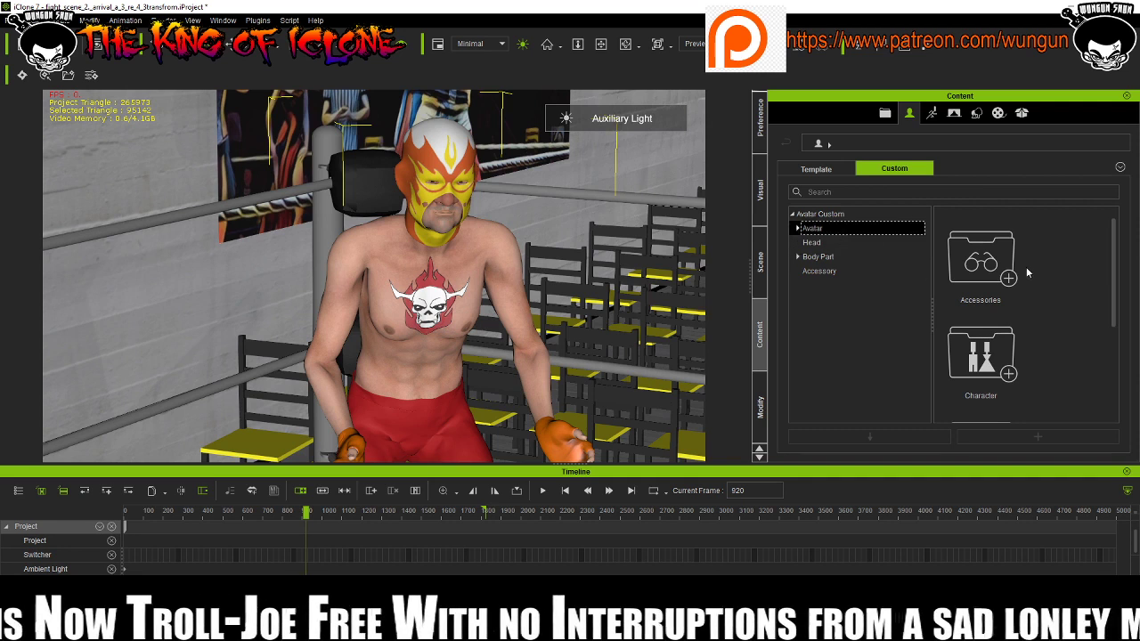
scroll(1042, 273, "down", 5)
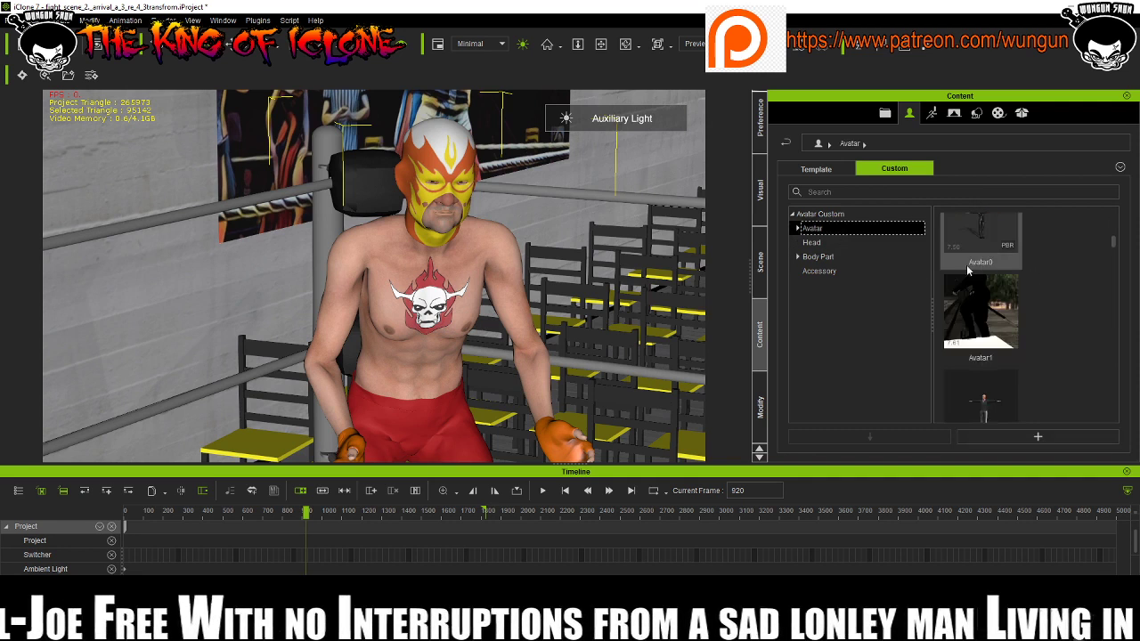
Open the Ring_queen_Animation!! folder among the custom motions in the animation library.
left_click(932, 114)
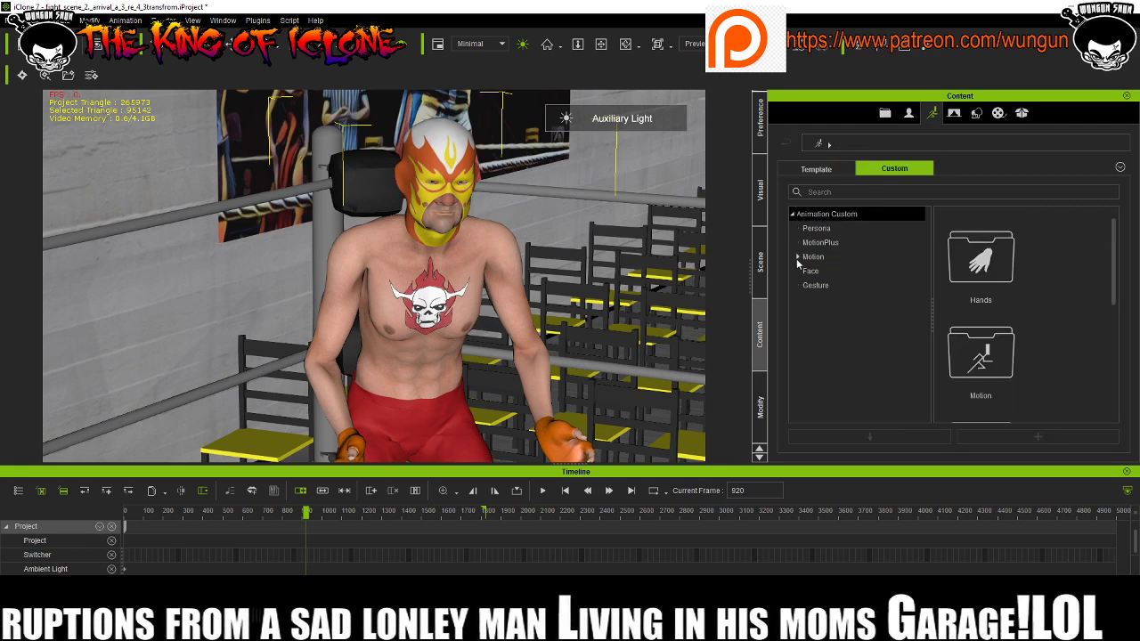
left_click(798, 260)
left_click(797, 256)
scroll(846, 293, "down", 2)
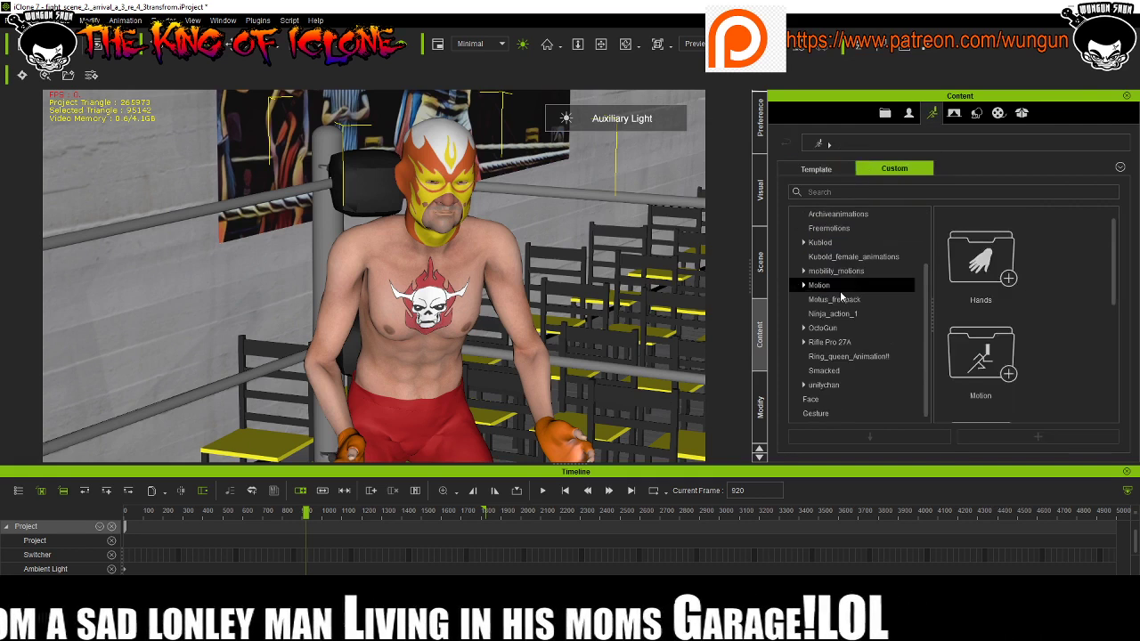
left_click(844, 331)
left_click(838, 356)
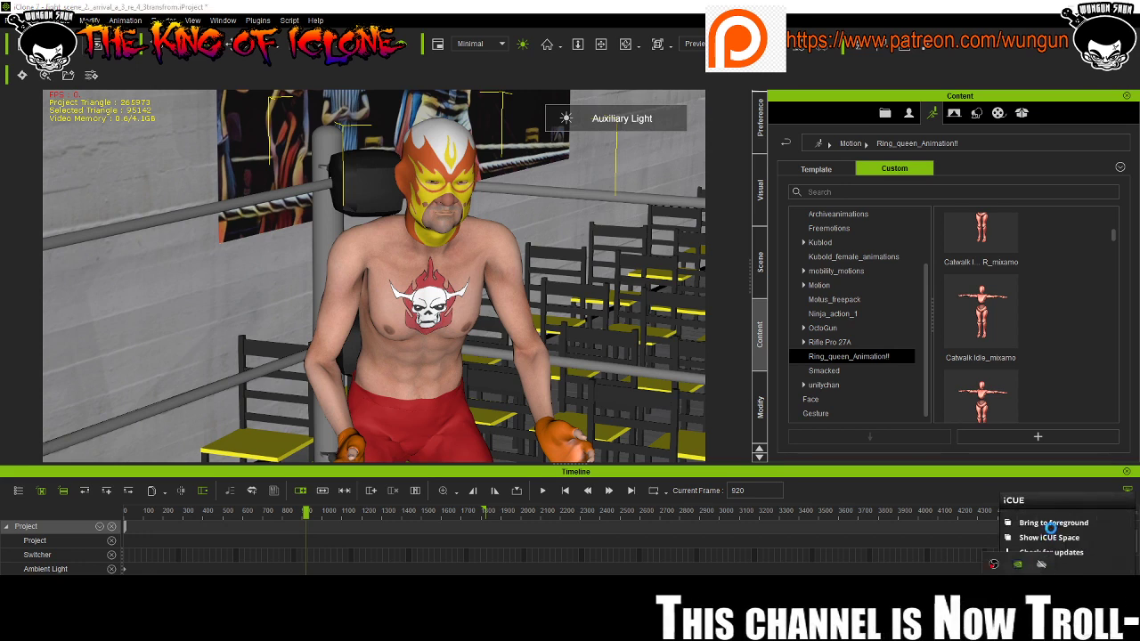
left_click(1054, 526)
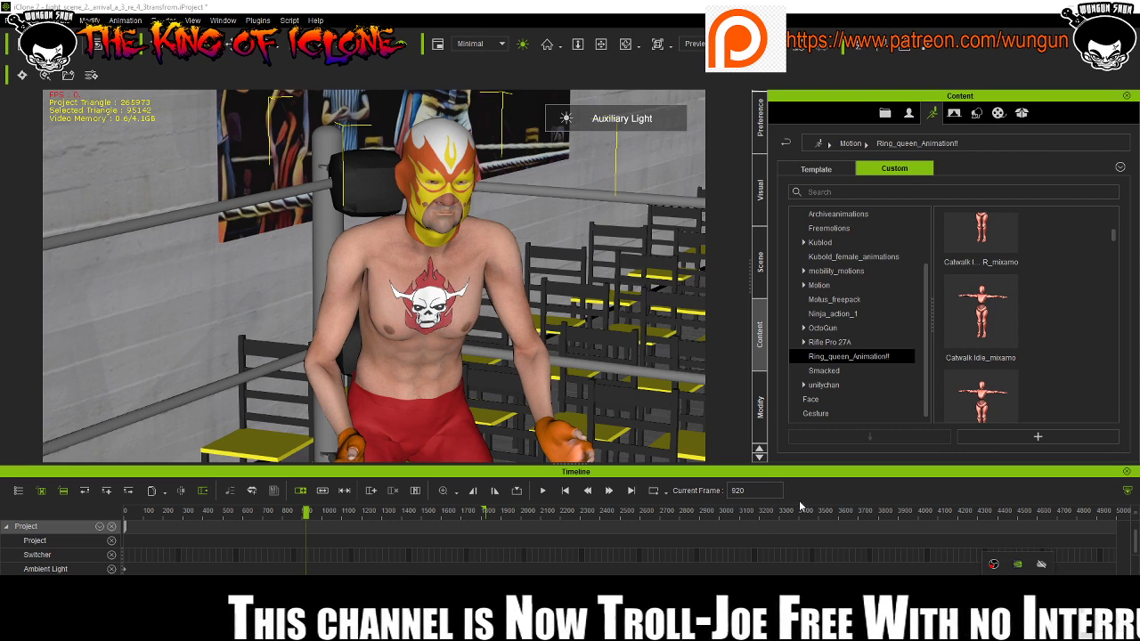
Apply the zanemotion_2 motion from the Ring_queen_Animation!! folder to the masked wrestler.
scroll(1026, 258, "down", 10)
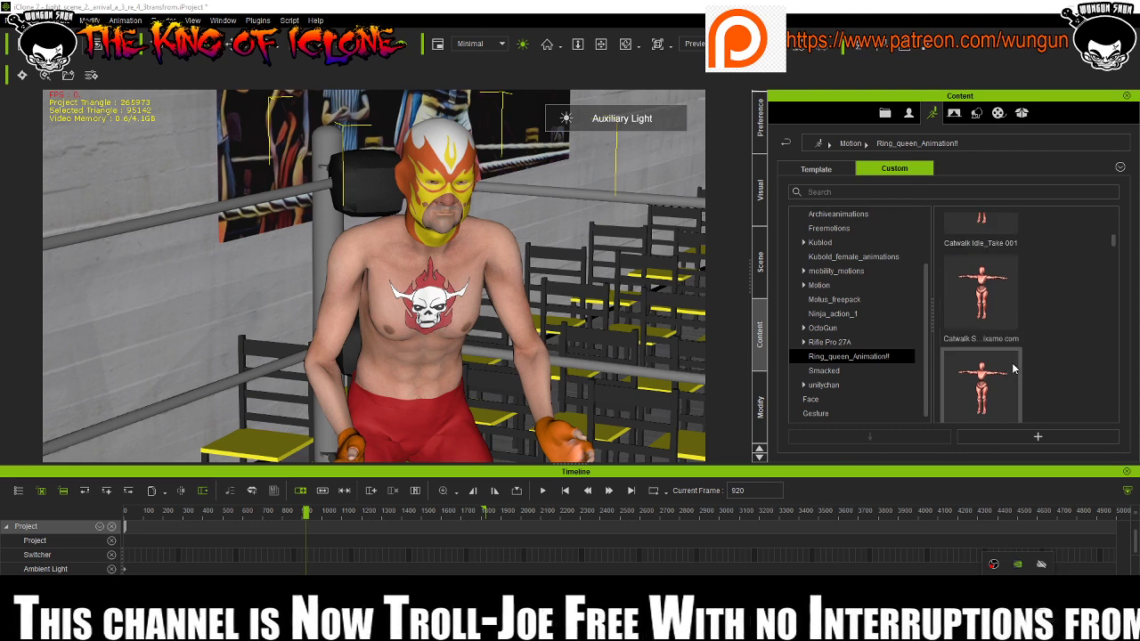
scroll(1048, 355, "down", 10)
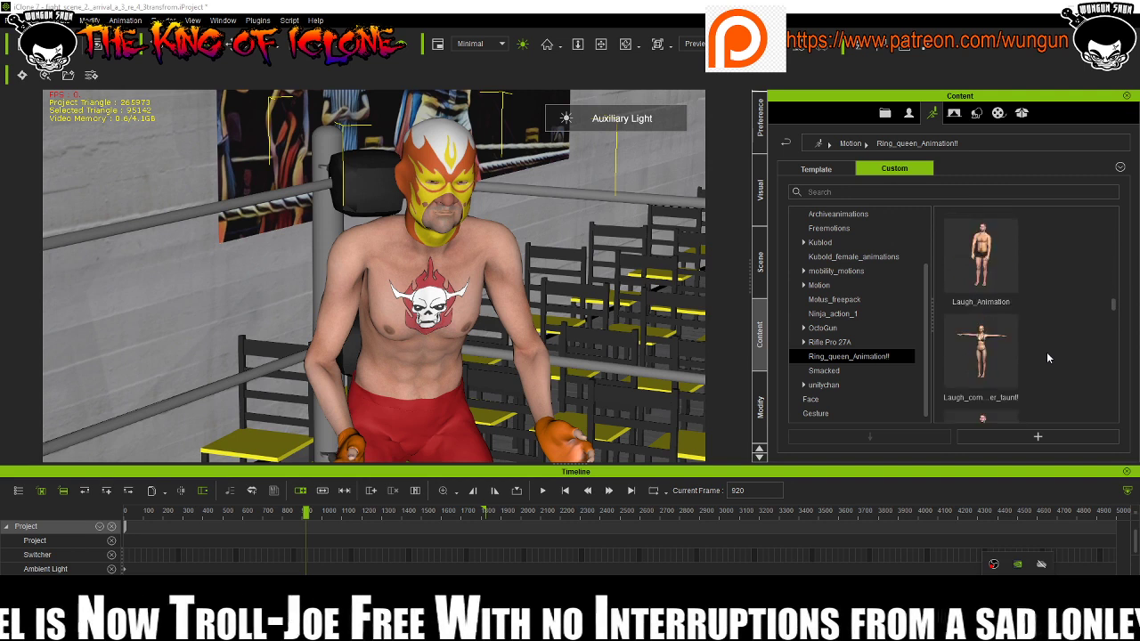
scroll(1047, 357, "down", 5)
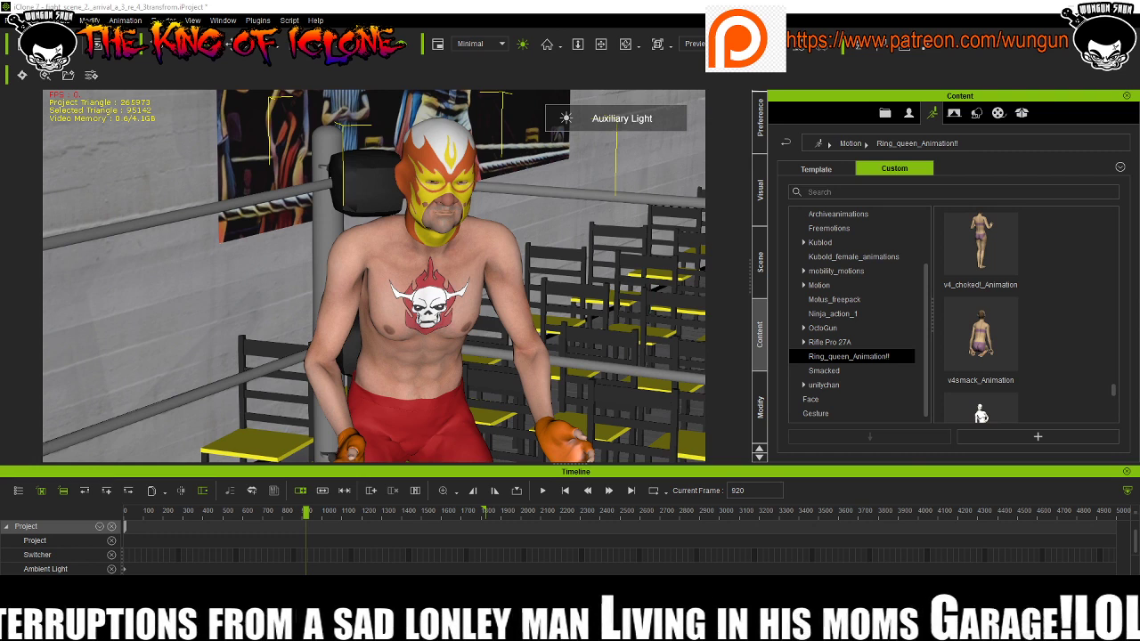
scroll(1001, 378, "down", 3)
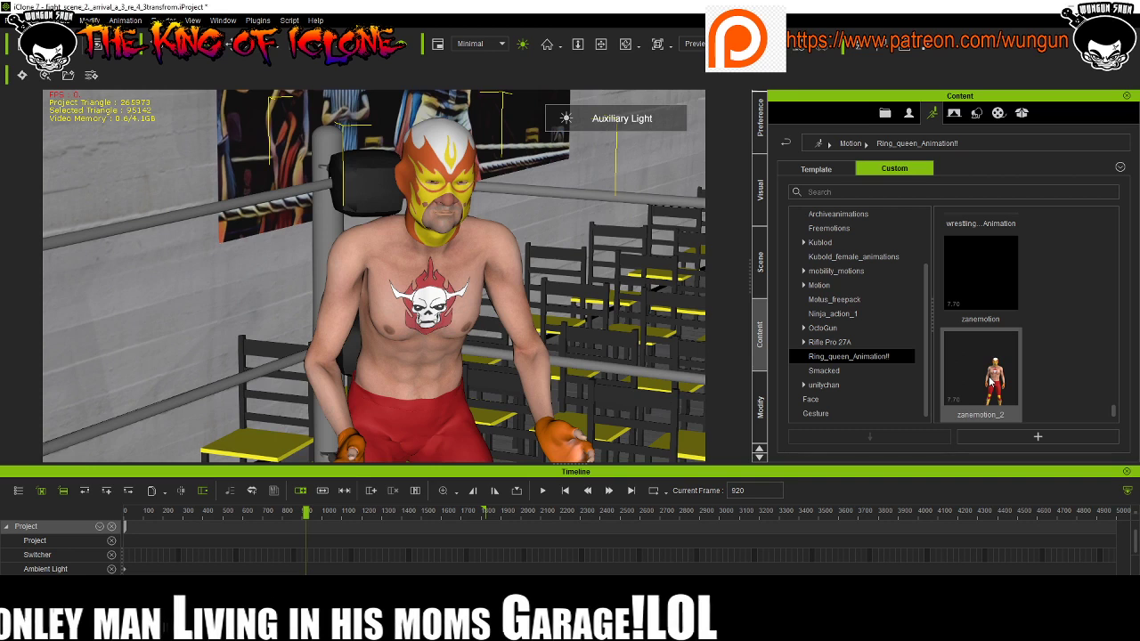
double_click(991, 380)
Play back the wrestler's applied motion, stop at frame 1489 and scrub back to frame 918.
key("space")
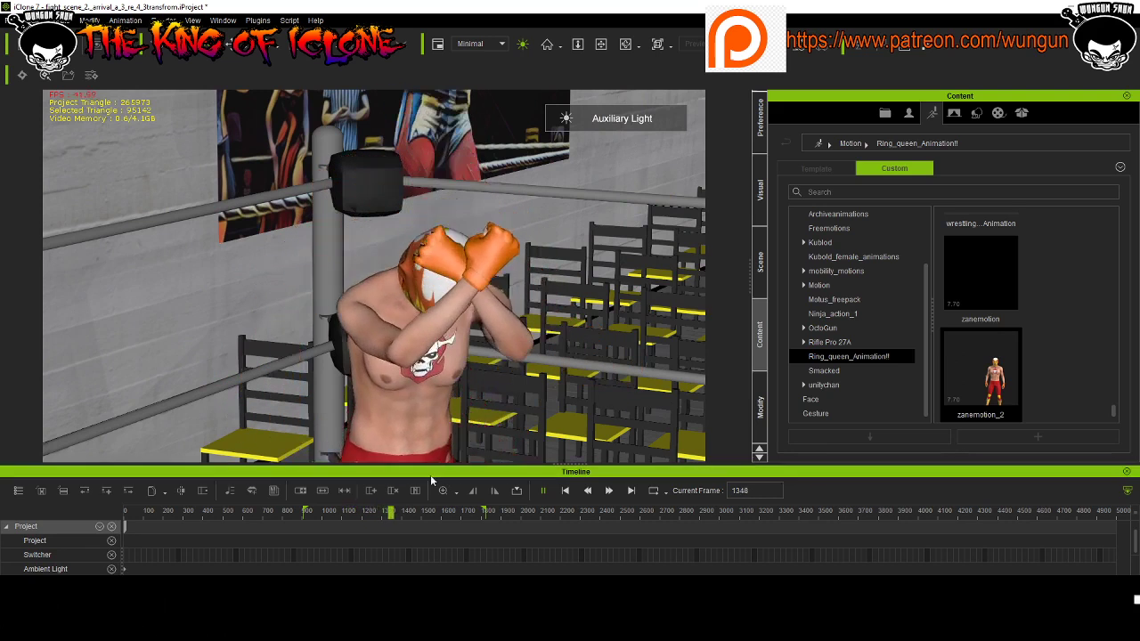
key("space")
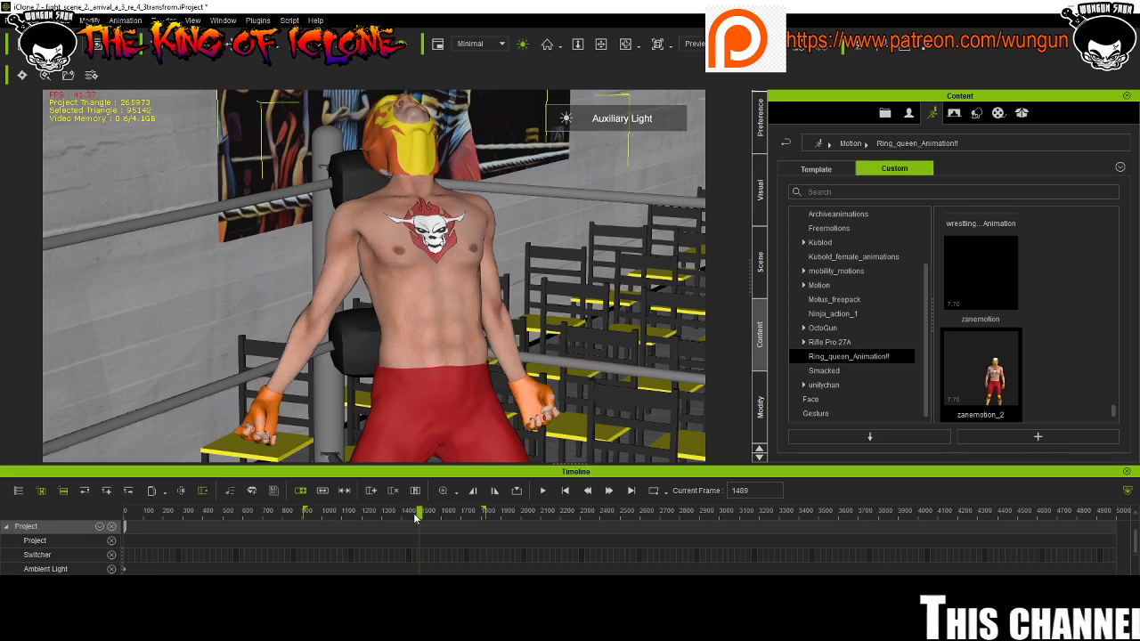
left_click_drag(419, 514, 304, 527)
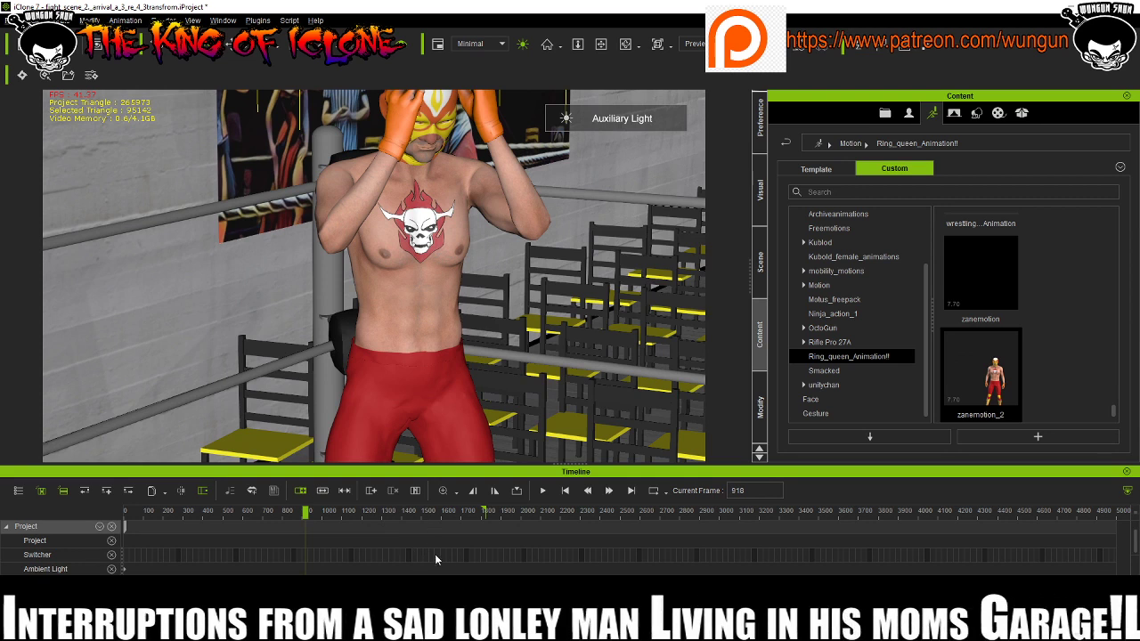
Break the wrestler's motion clip on the CC_Standard(0) track at frame 1271.
scroll(435, 558, "down", 5)
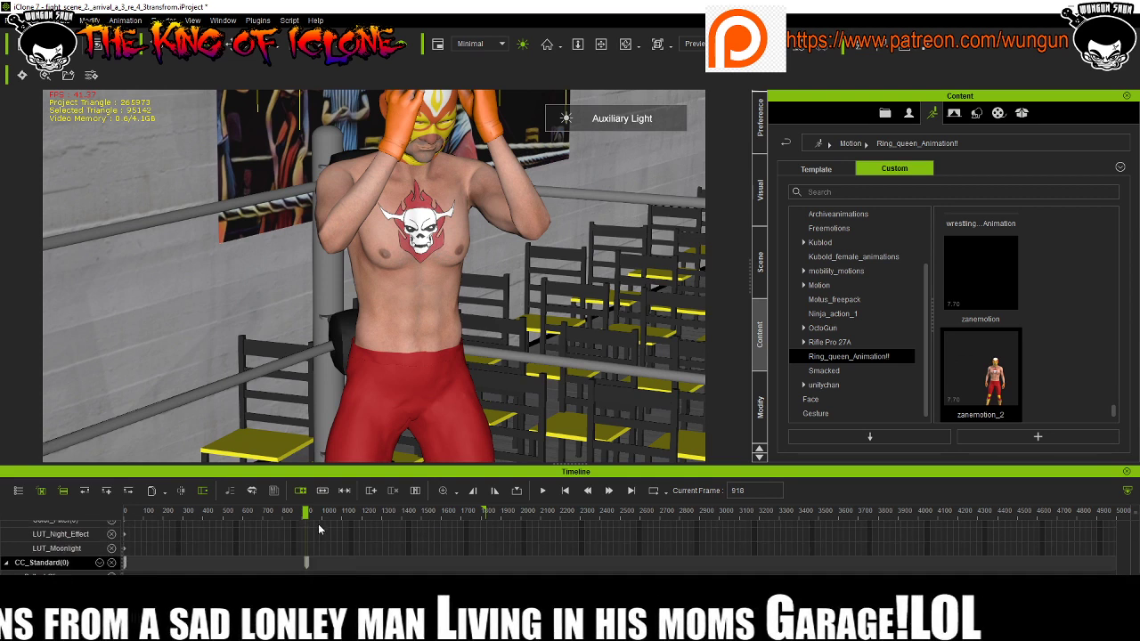
key("space")
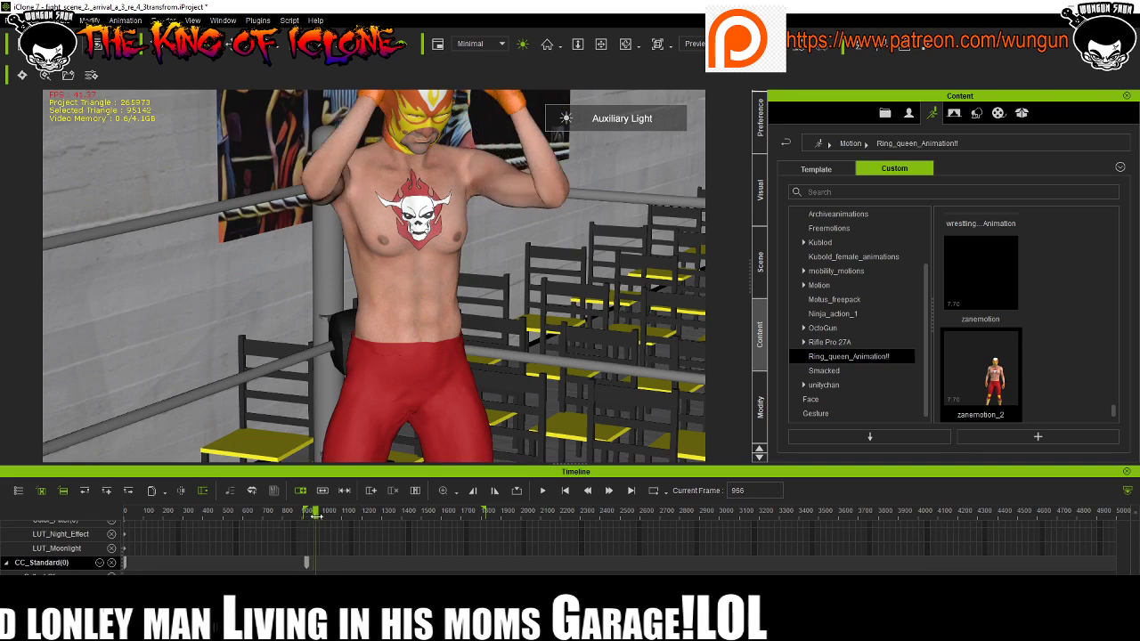
left_click_drag(332, 518, 376, 526)
right_click(376, 526)
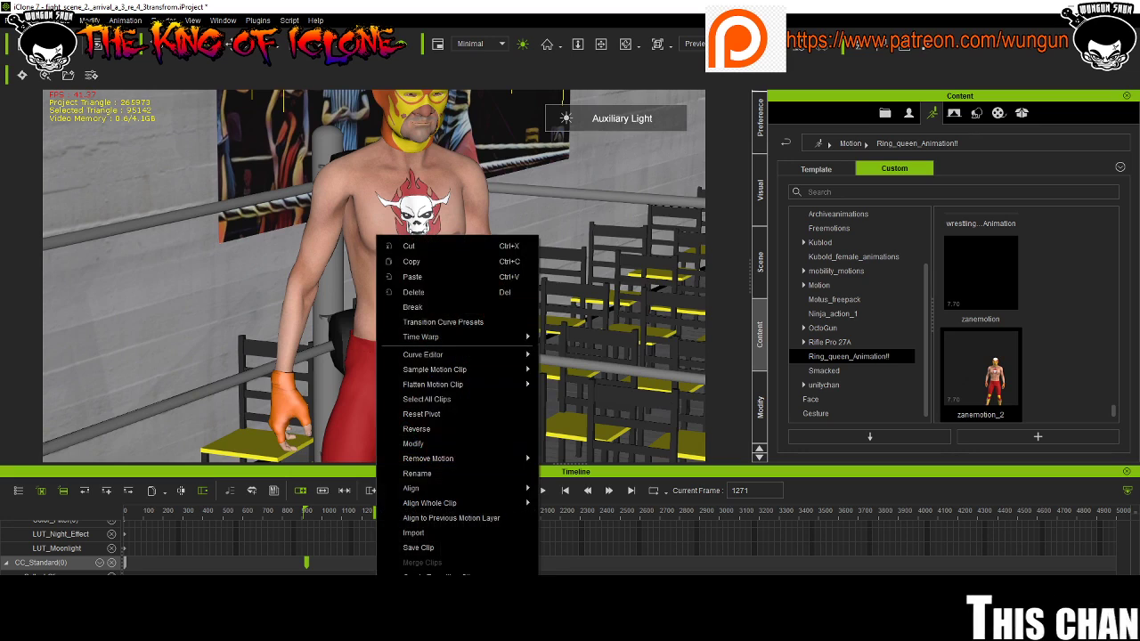
left_click(429, 307)
Delete the part of the wrestler's motion clip that follows the break at frame 1271.
left_click(485, 527)
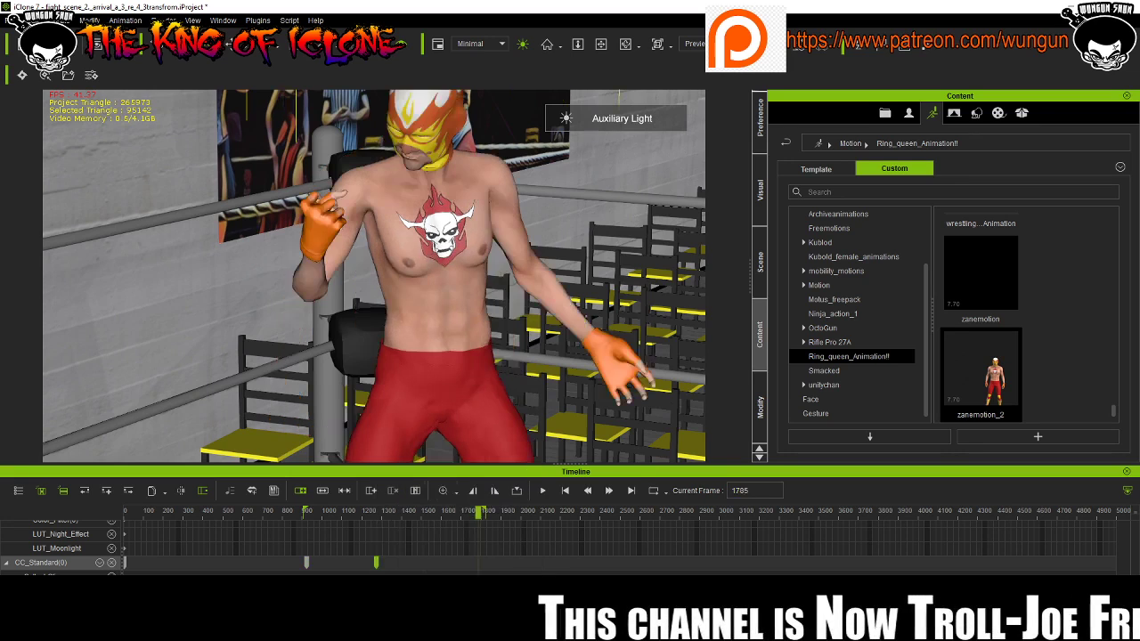
right_click(484, 527)
left_click(517, 296)
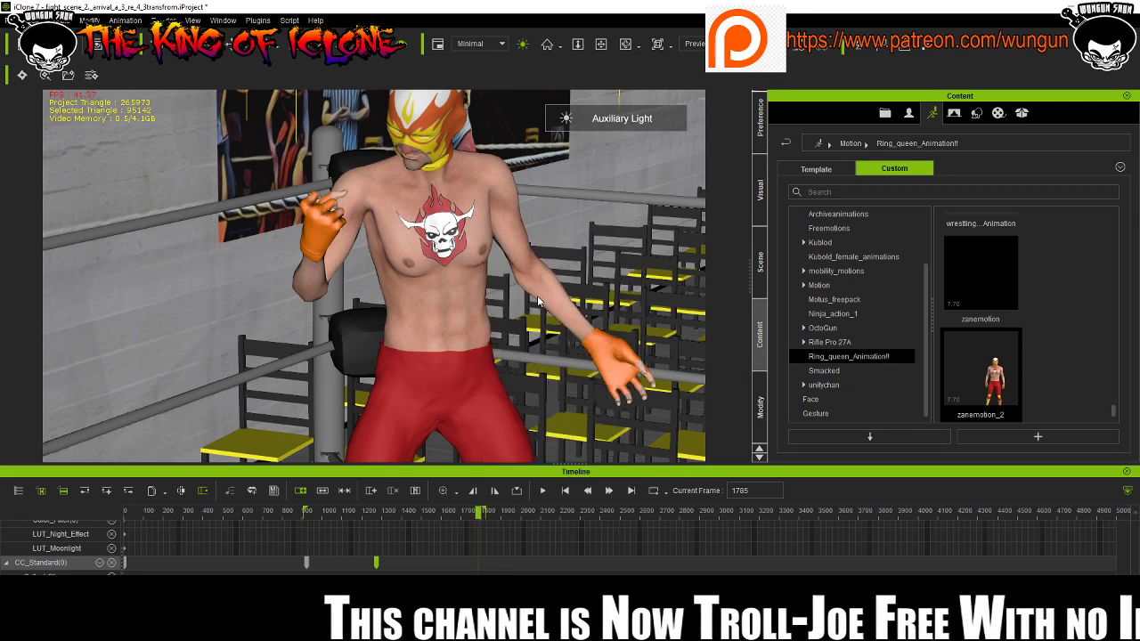
Shorten the playback range to end near frame 1271 and scrub back to frame 927.
left_click_drag(395, 514, 306, 529)
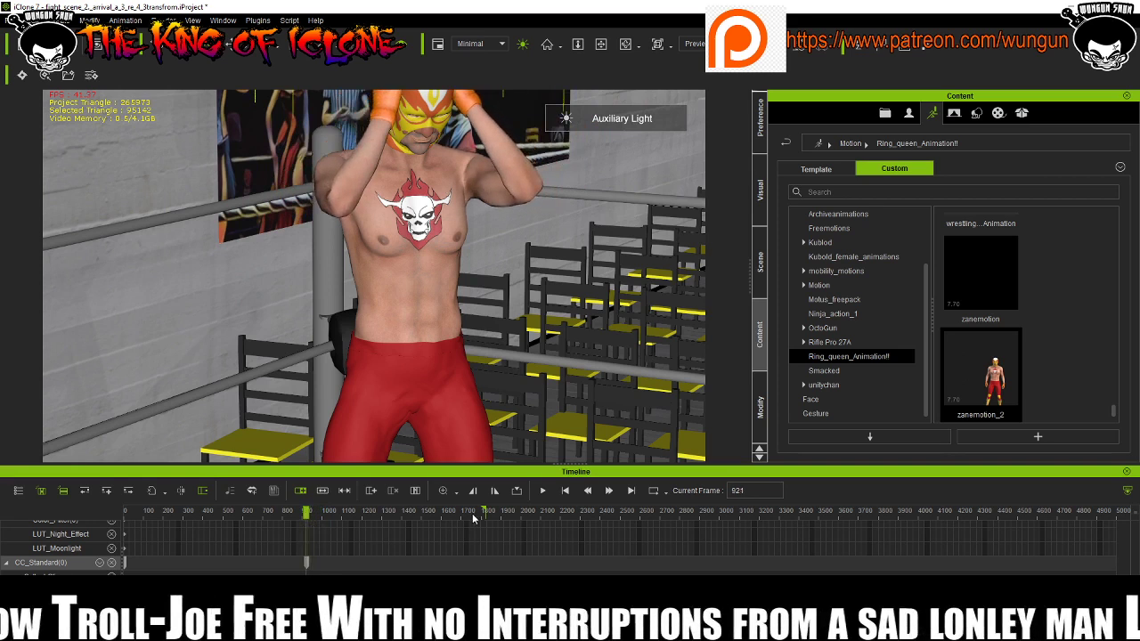
left_click(364, 511)
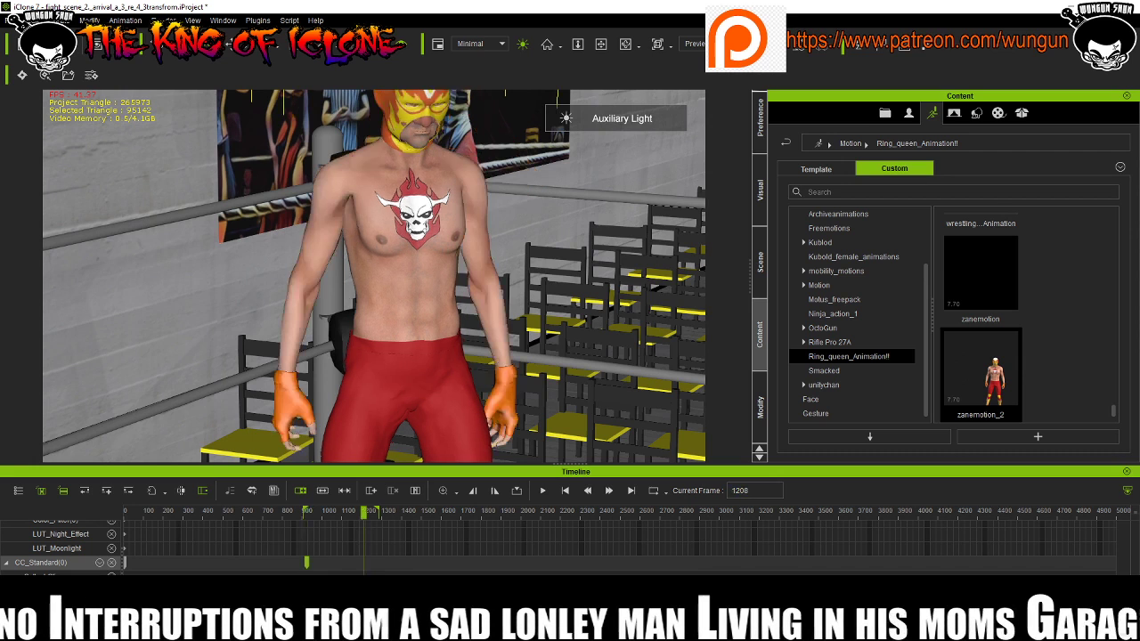
left_click_drag(364, 514, 306, 515)
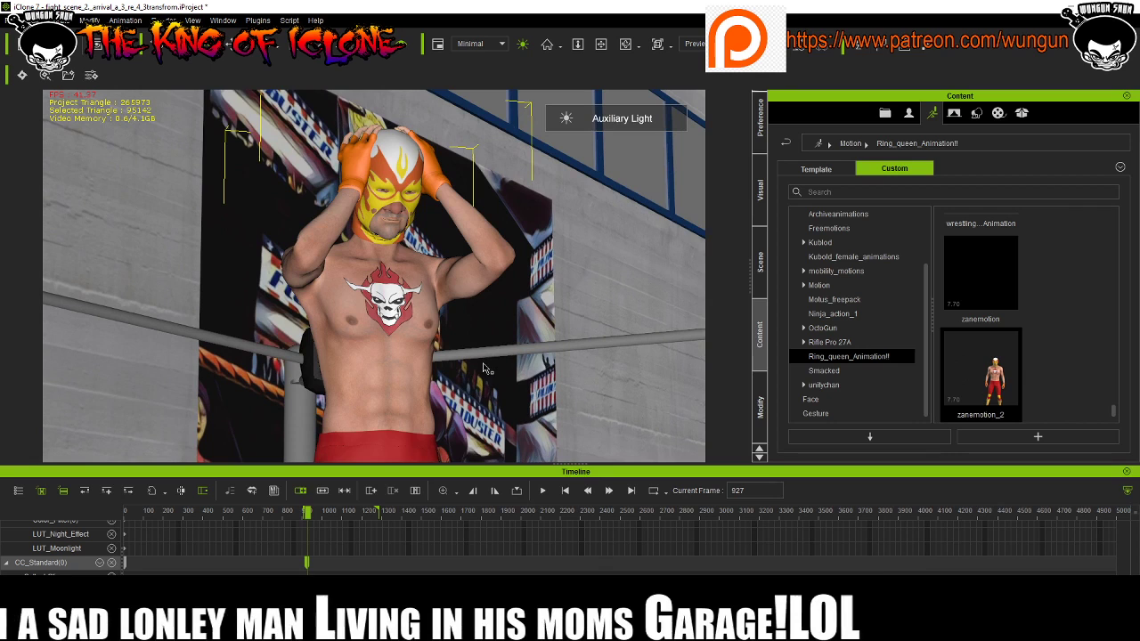
Align the playback range's start with the beginning of the wrestler's clip at frame 920 and jump to it.
left_click(306, 515)
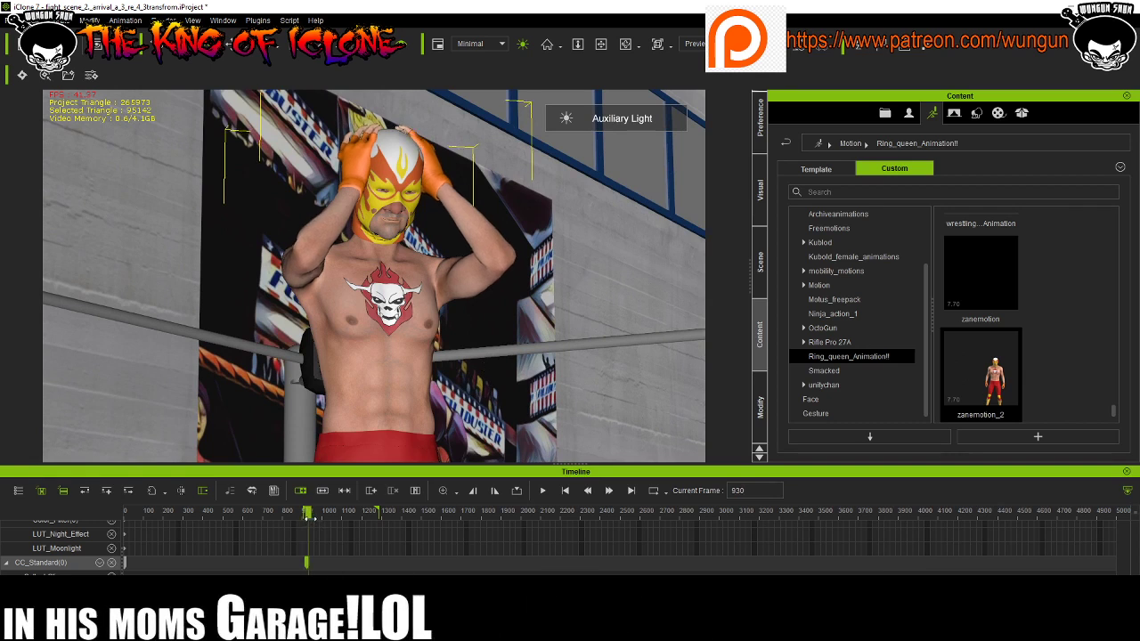
mouse_move(307, 515)
left_mouse_down()
mouse_move(366, 531)
mouse_move(307, 530)
left_mouse_up()
scroll(342, 546, "up", 5)
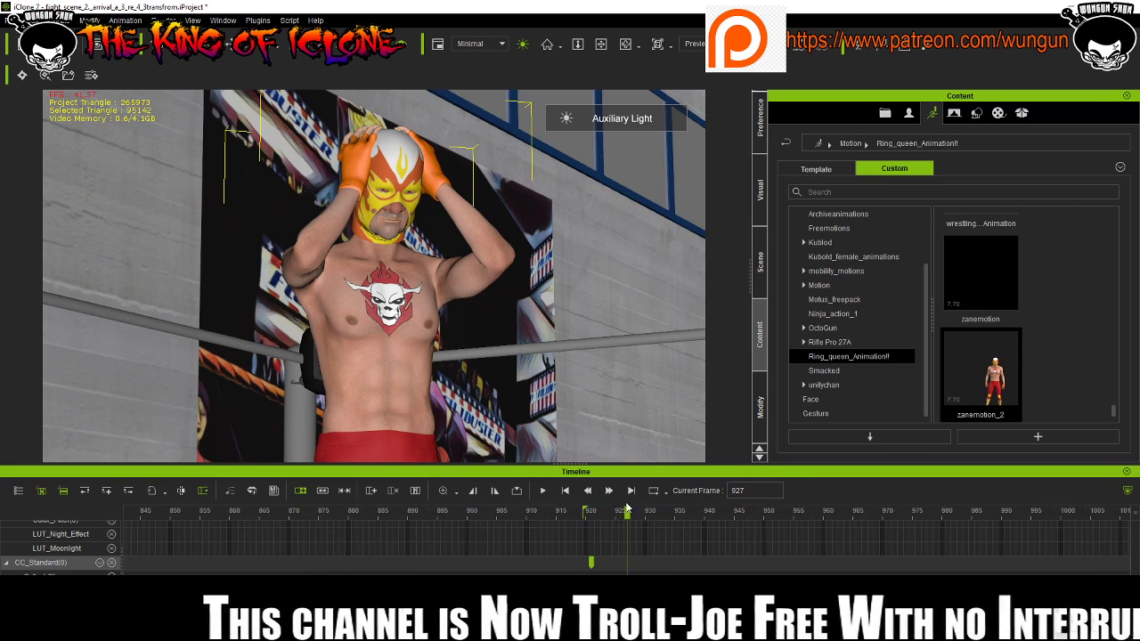
left_click(567, 492)
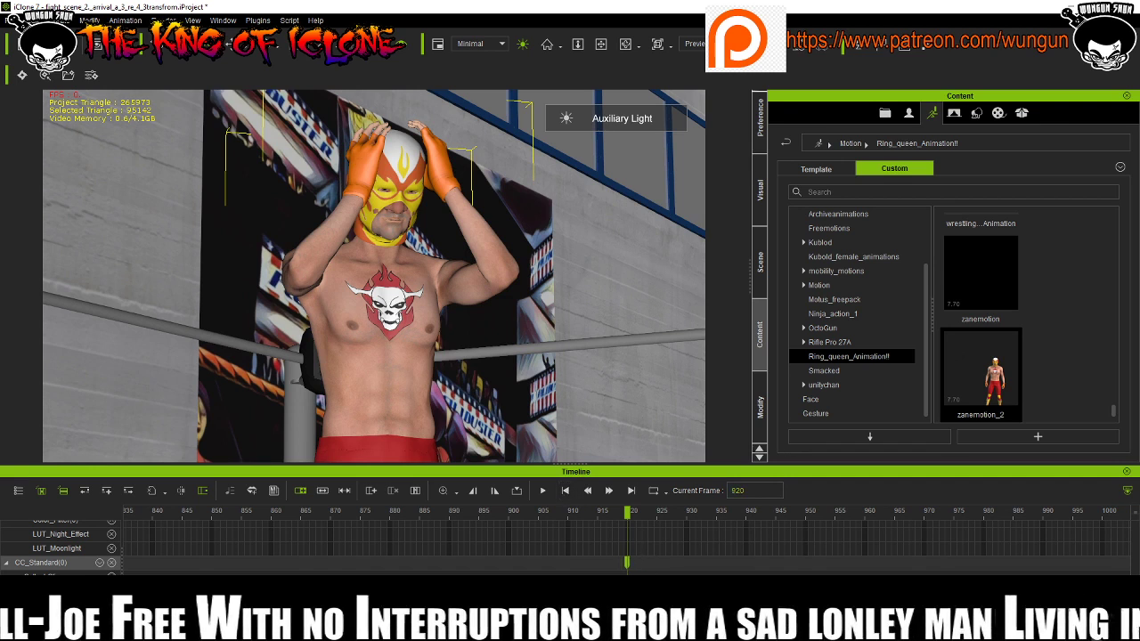
Scrub through the trimmed wrestler motion up to frame 1273 and return to the range start at frame 920.
left_click(645, 510)
scroll(773, 543, "down", 5)
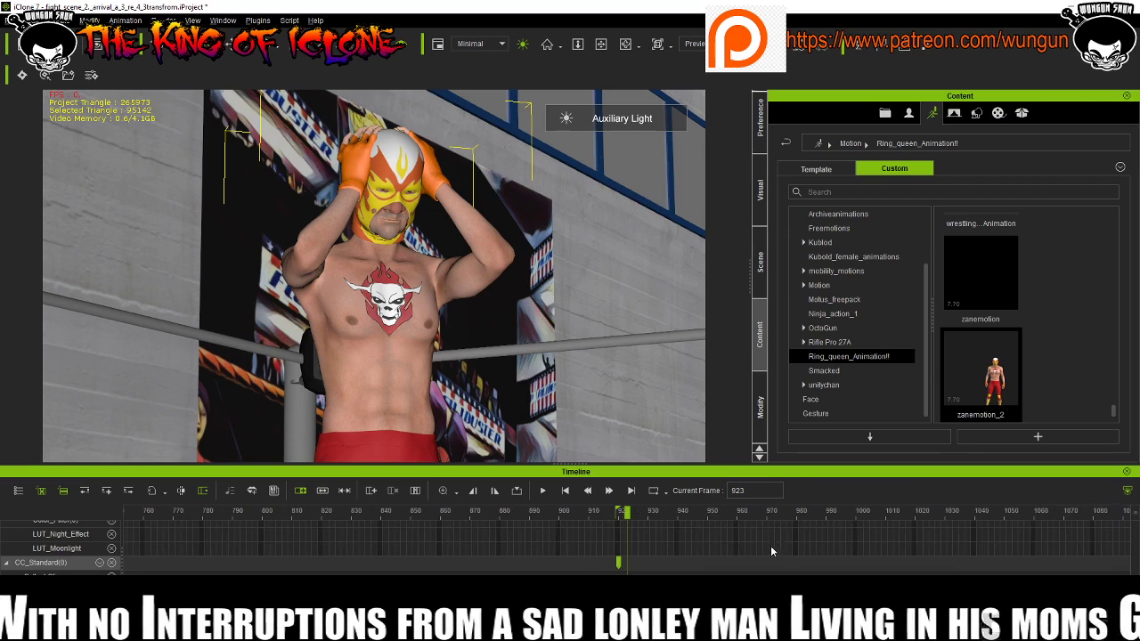
left_click(645, 511)
left_click_drag(687, 515, 836, 546)
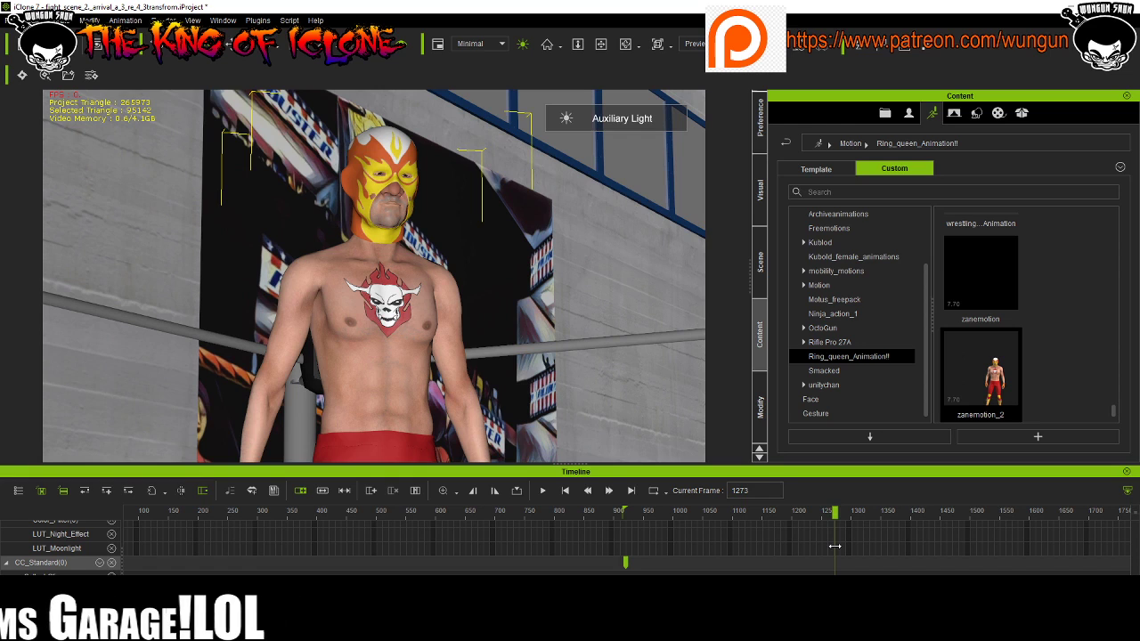
left_click(565, 491)
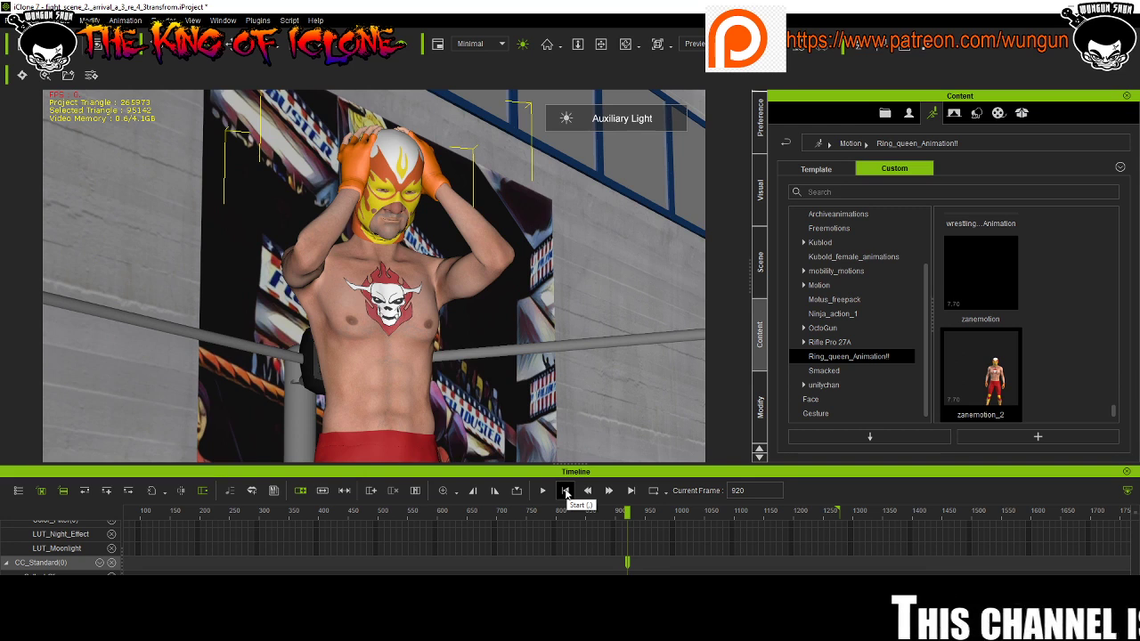
left_click_drag(655, 517, 629, 537)
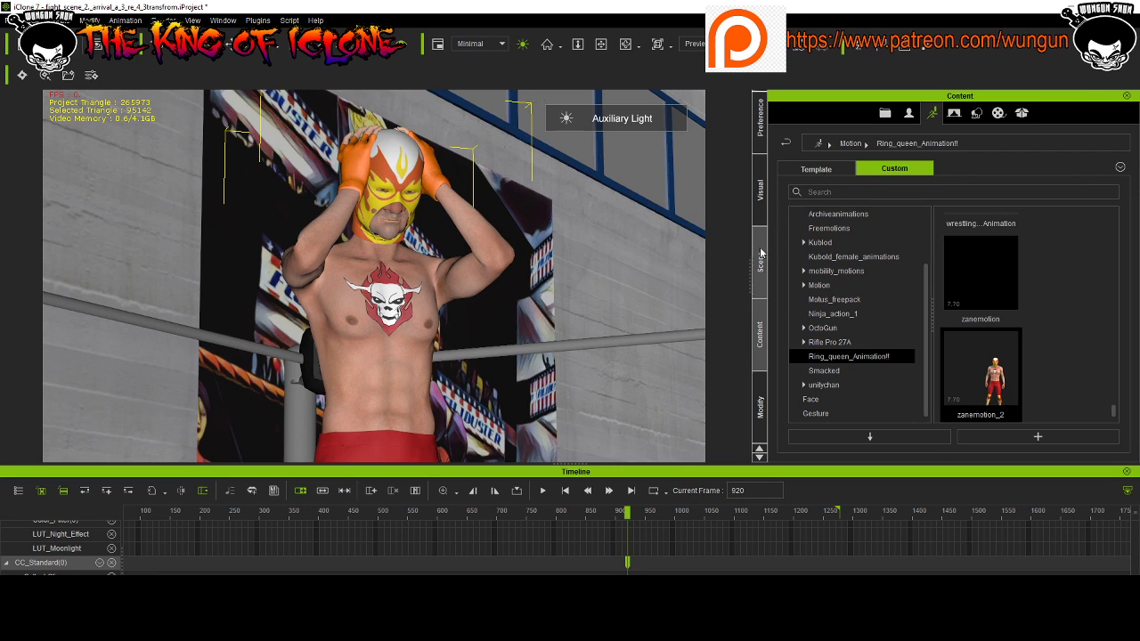
Narrow the content area beside the viewport and make the scene's ImageLayer visible.
left_click_drag(749, 270, 826, 279)
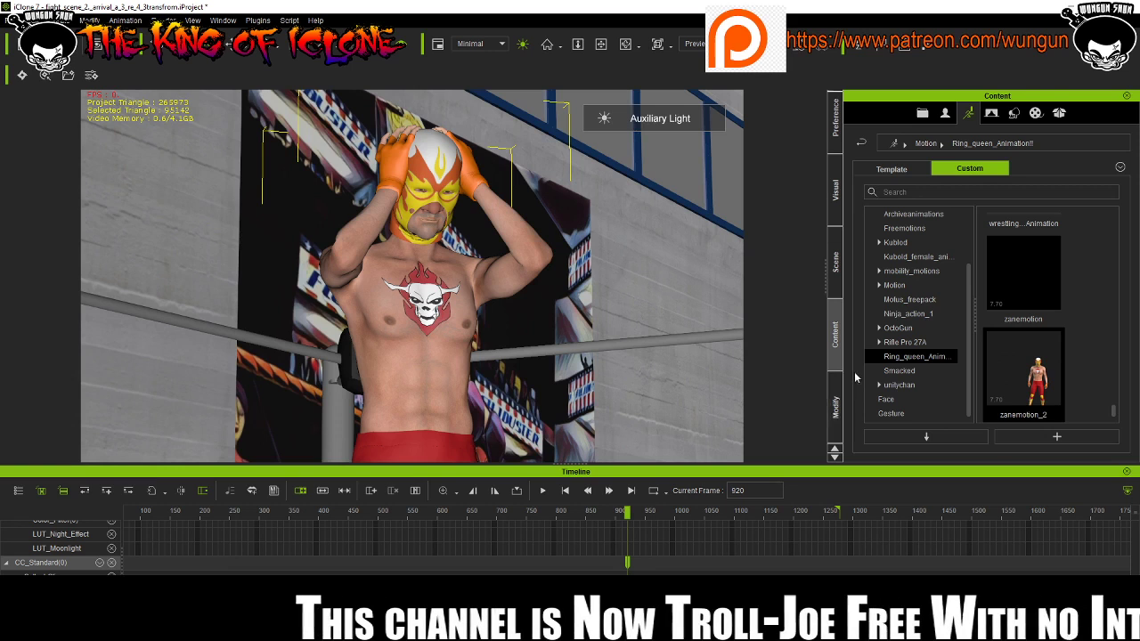
left_click(836, 268)
scroll(980, 321, "down", 5)
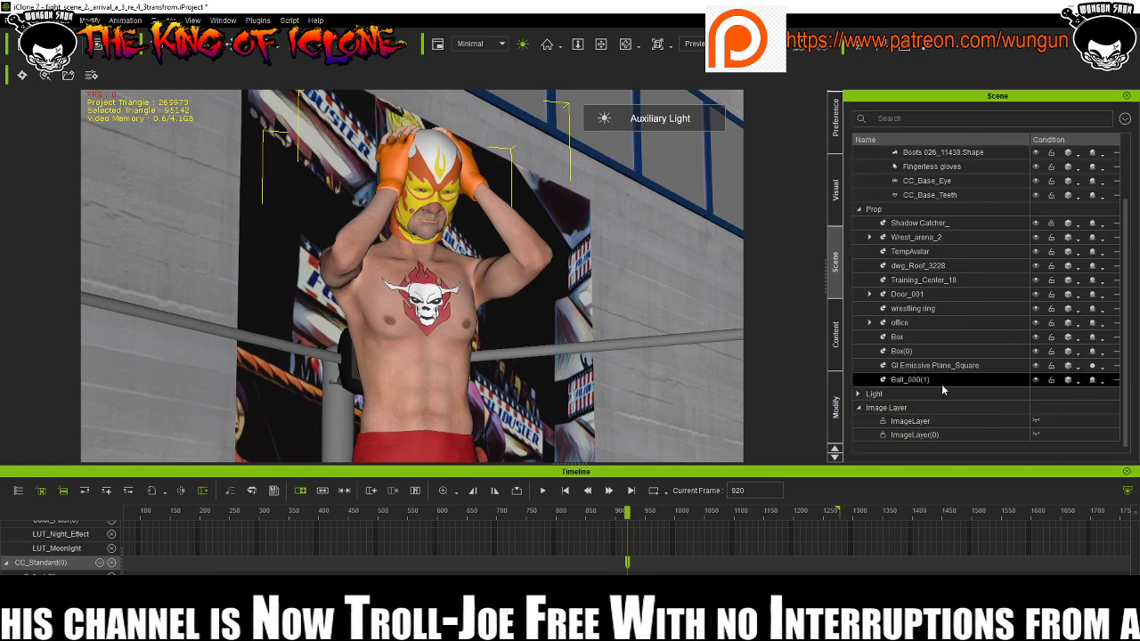
left_click(1038, 431)
left_click(1035, 423)
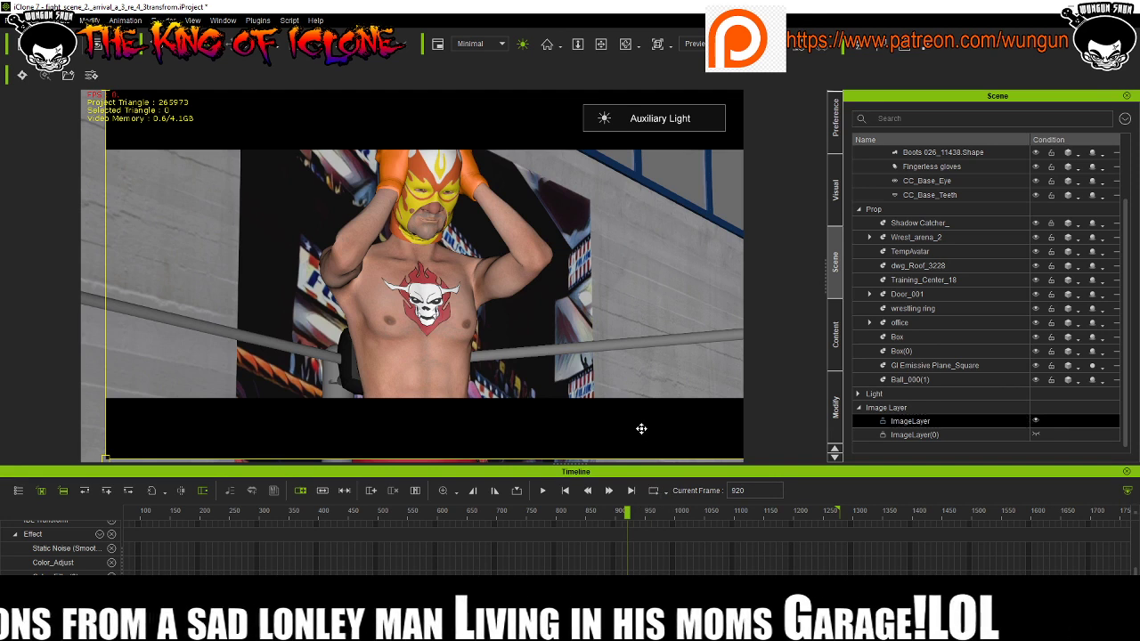
Try to realign the letterbox ImageLayer with the viewport's edges by moving it freehand.
left_click_drag(641, 429, 616, 432)
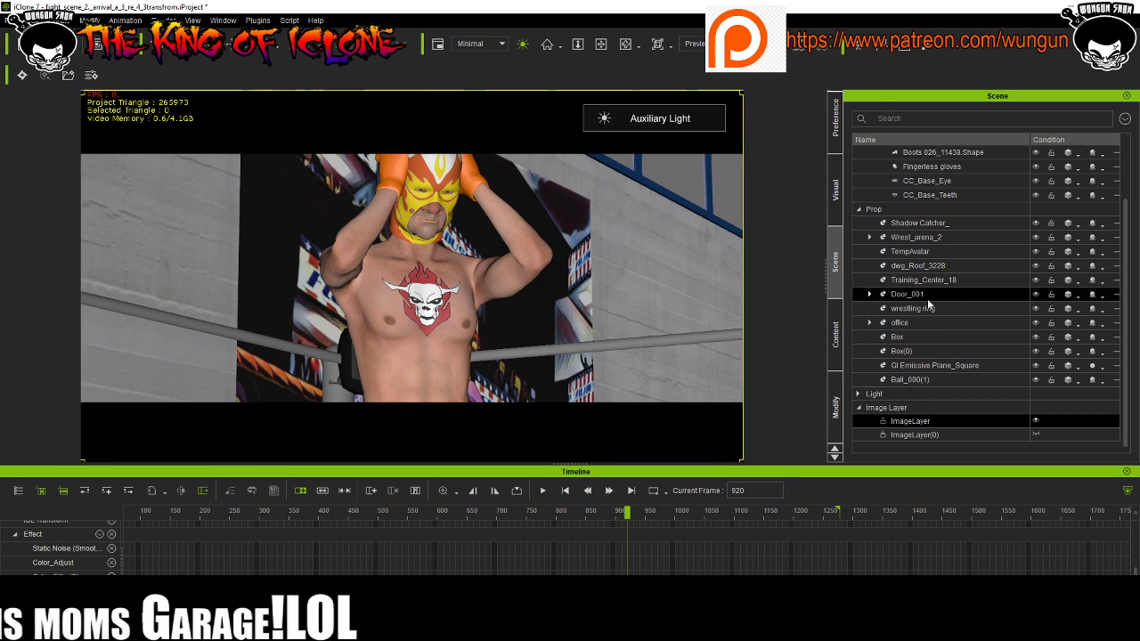
left_click(926, 296)
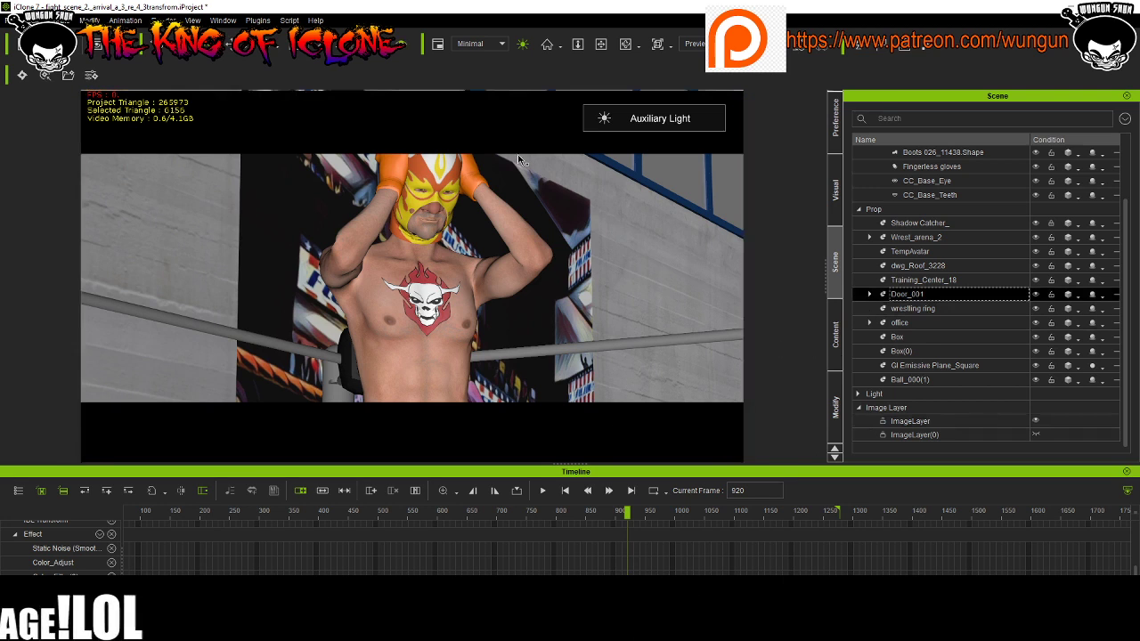
left_click(929, 435)
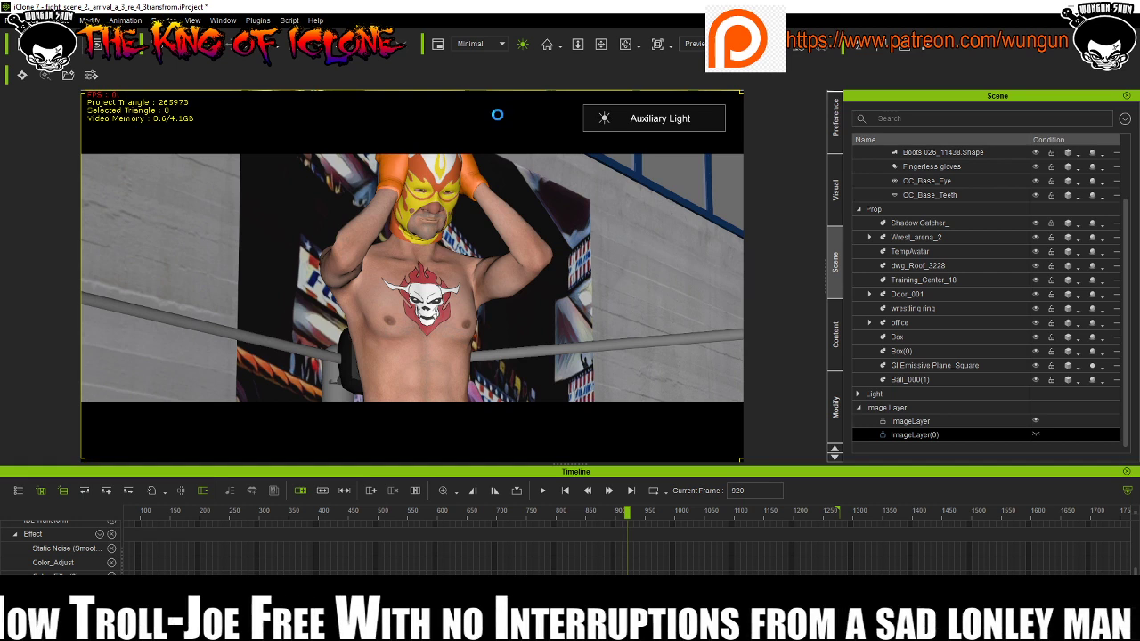
Select ImageLayer and set its Move X and Y values to 0.
left_click(1039, 422)
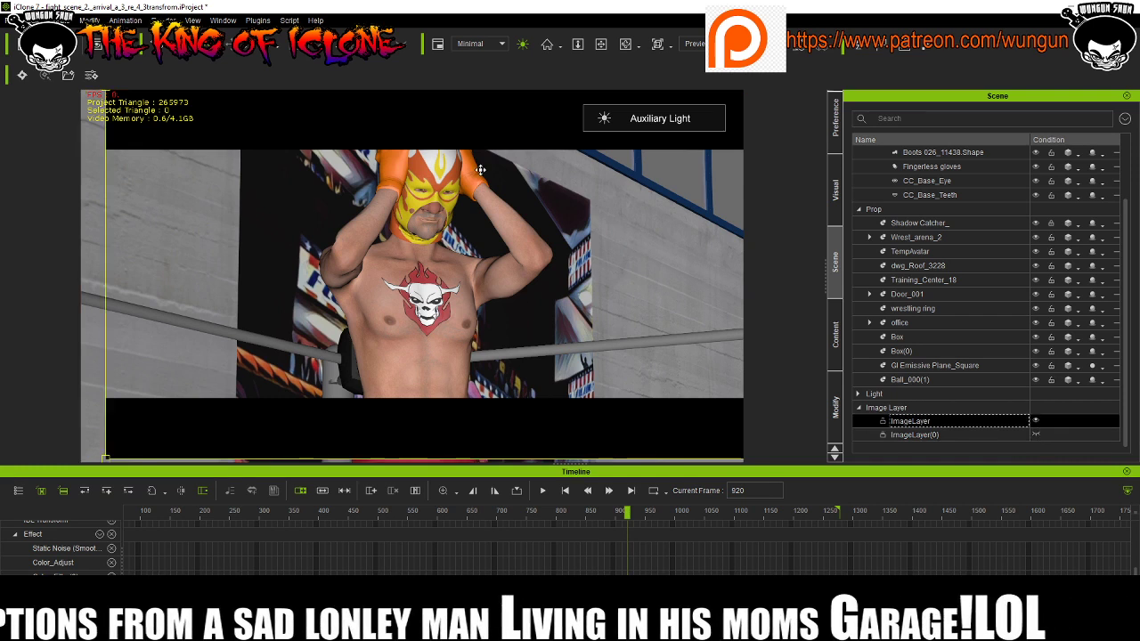
left_click(835, 396)
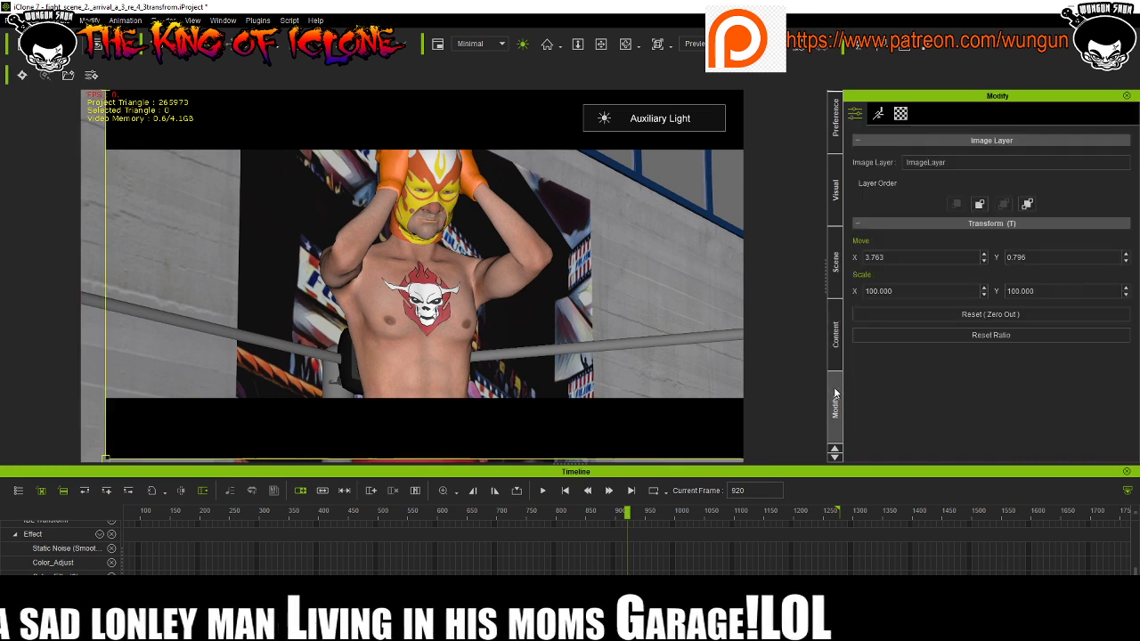
left_click(1044, 257)
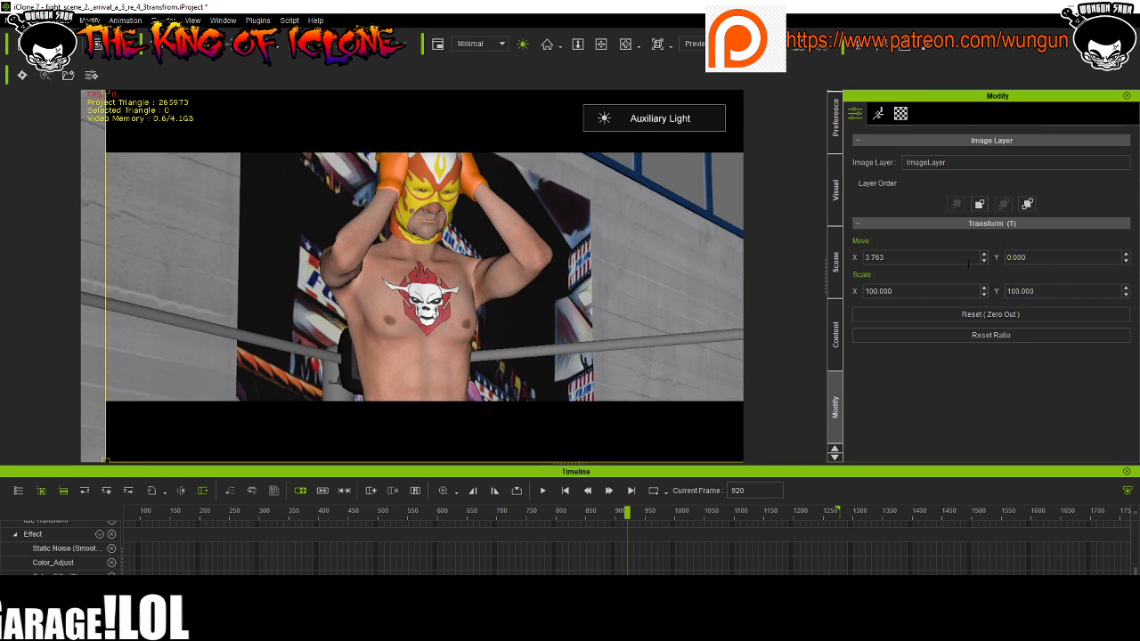
left_click(921, 257)
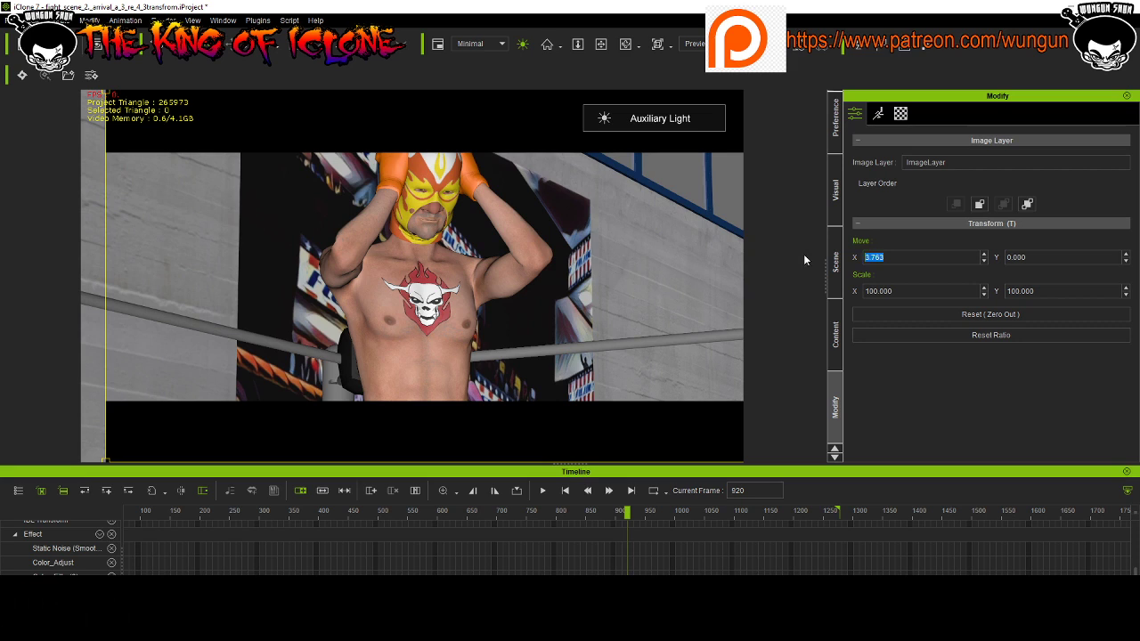
type("0")
key("Return")
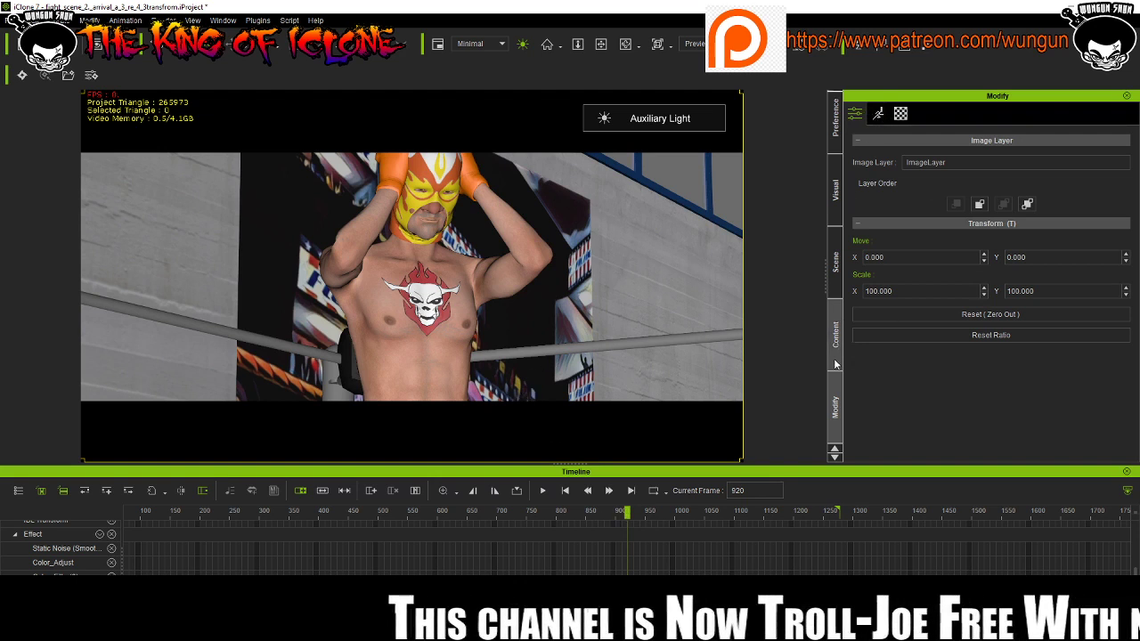
Return to the scene object list and scrub back to frame 604 and forward to frame 923 to compare the wrestler's poses.
left_click(834, 263)
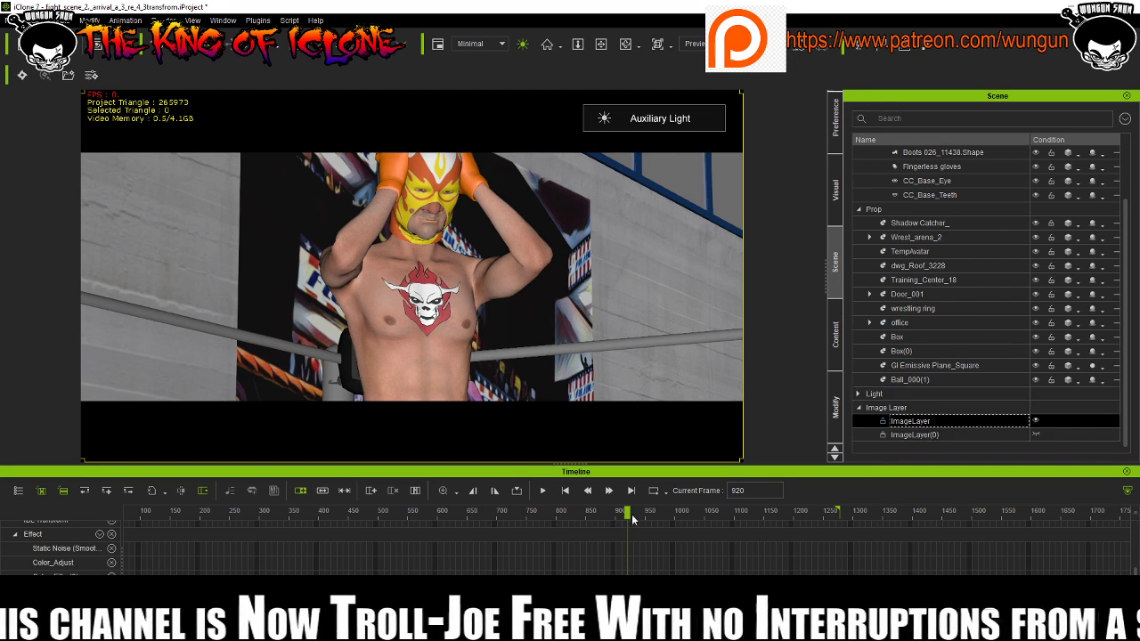
left_click_drag(627, 514, 566, 514)
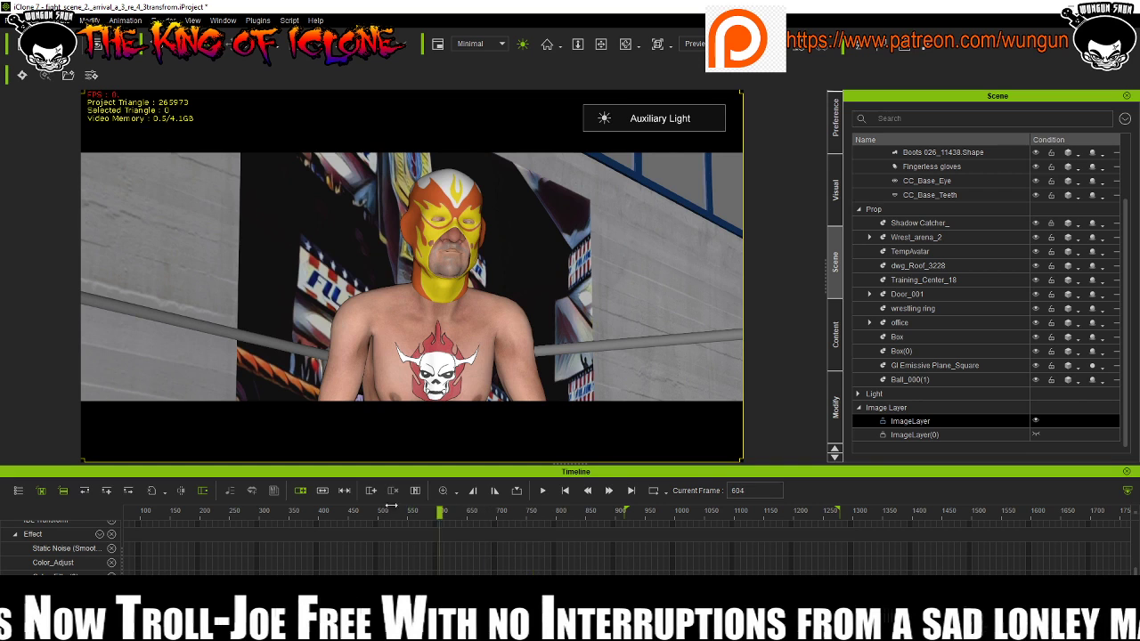
mouse_move(619, 541)
left_mouse_down()
mouse_move(659, 541)
mouse_move(629, 541)
left_mouse_up()
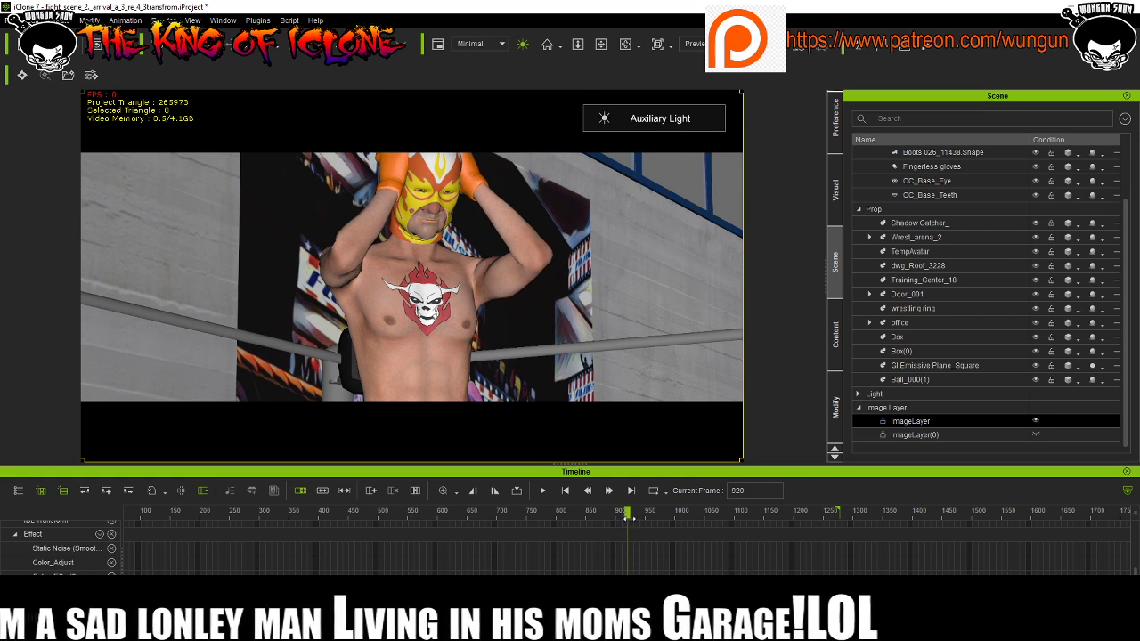
mouse_move(627, 518)
left_mouse_down()
mouse_move(597, 518)
mouse_move(628, 521)
left_mouse_up()
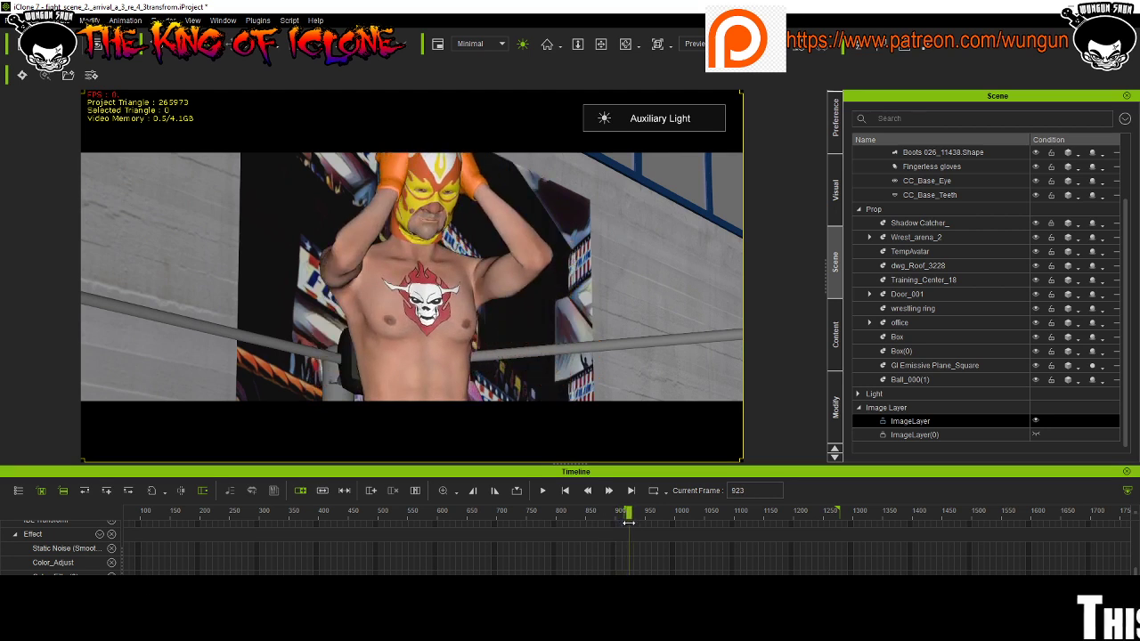
Move to frame 902 and create a new camera in the scene.
left_click(617, 522)
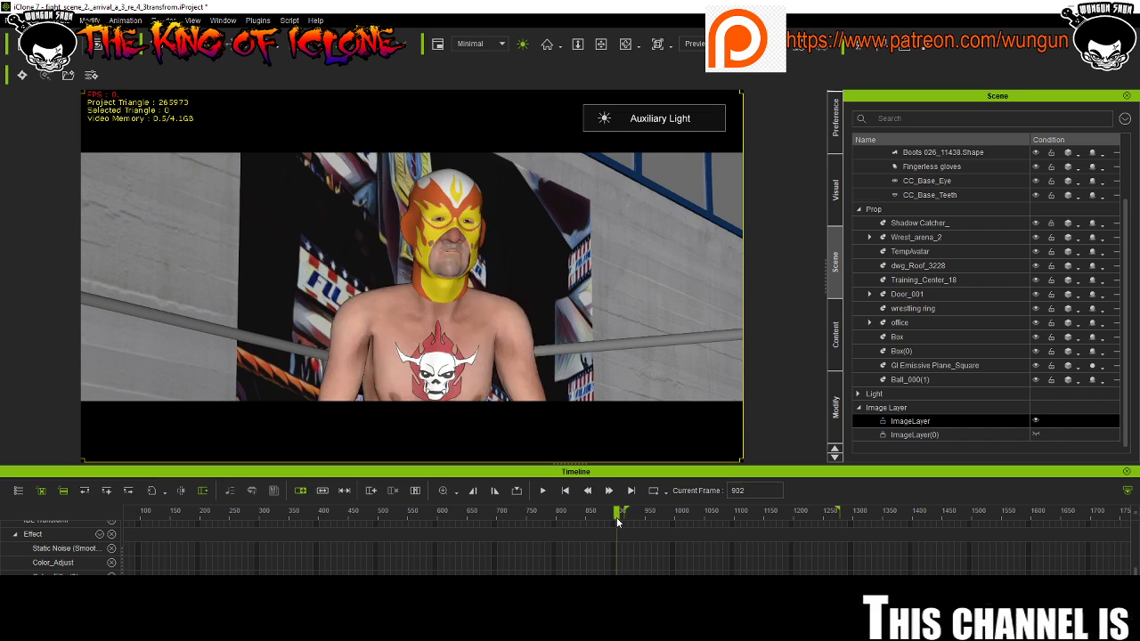
left_click(58, 19)
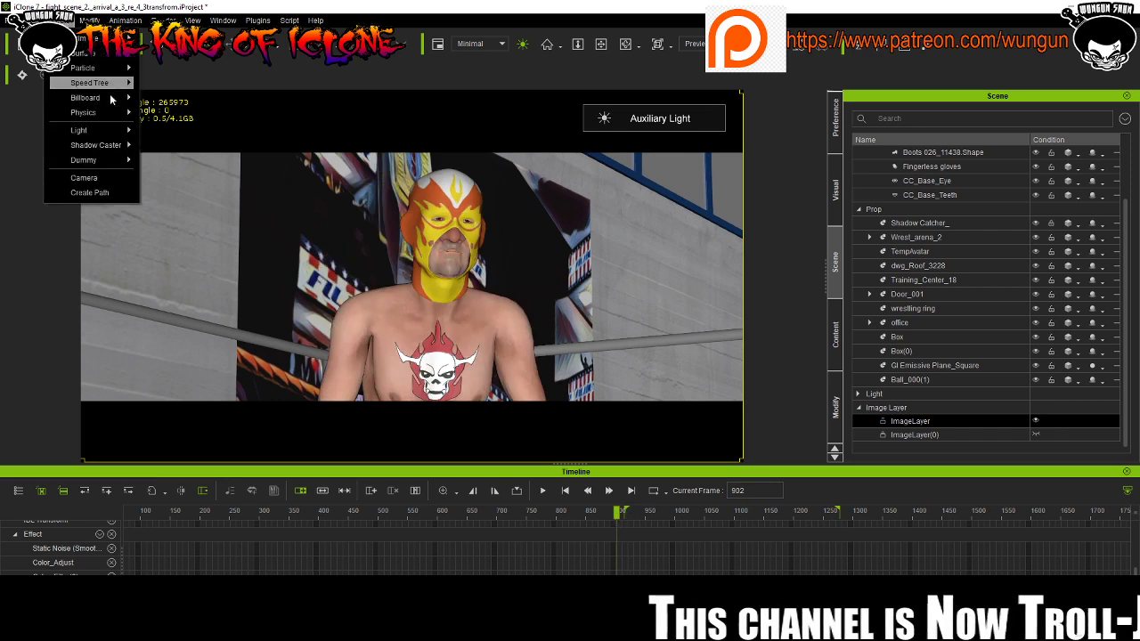
mouse_move(83, 160)
key("Escape")
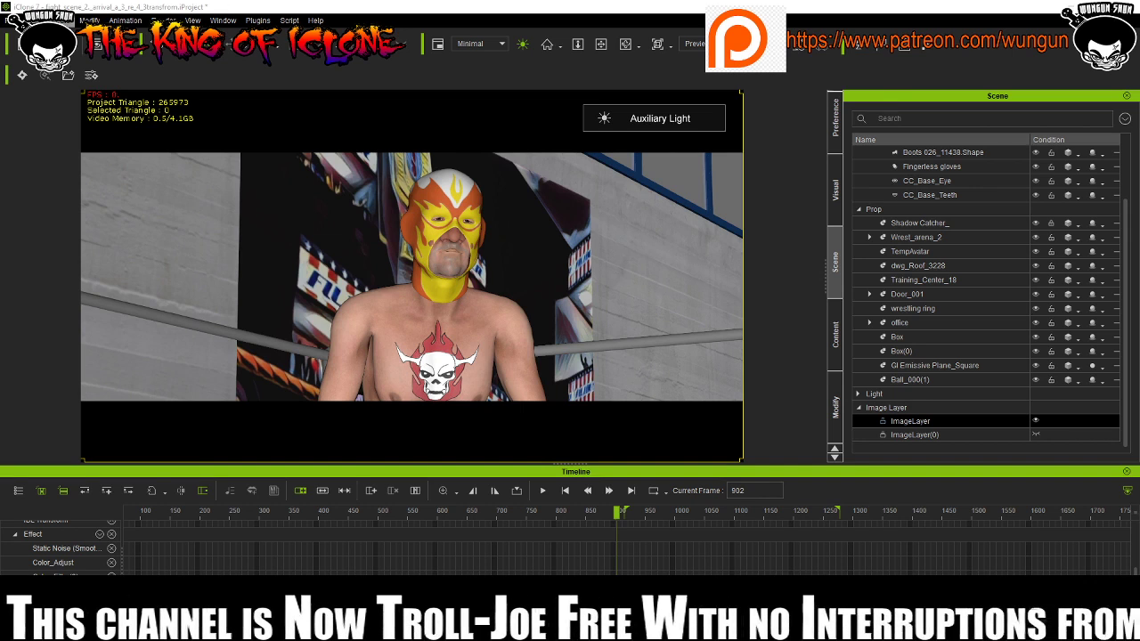
left_click(58, 19)
left_click(103, 181)
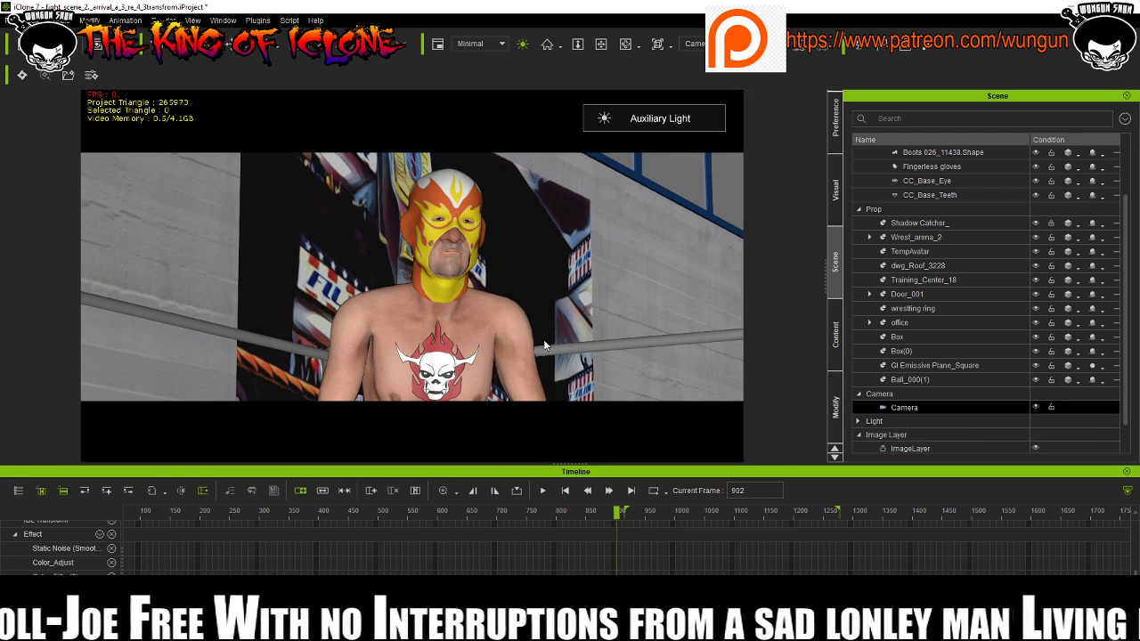
scroll(267, 552, "down", 1)
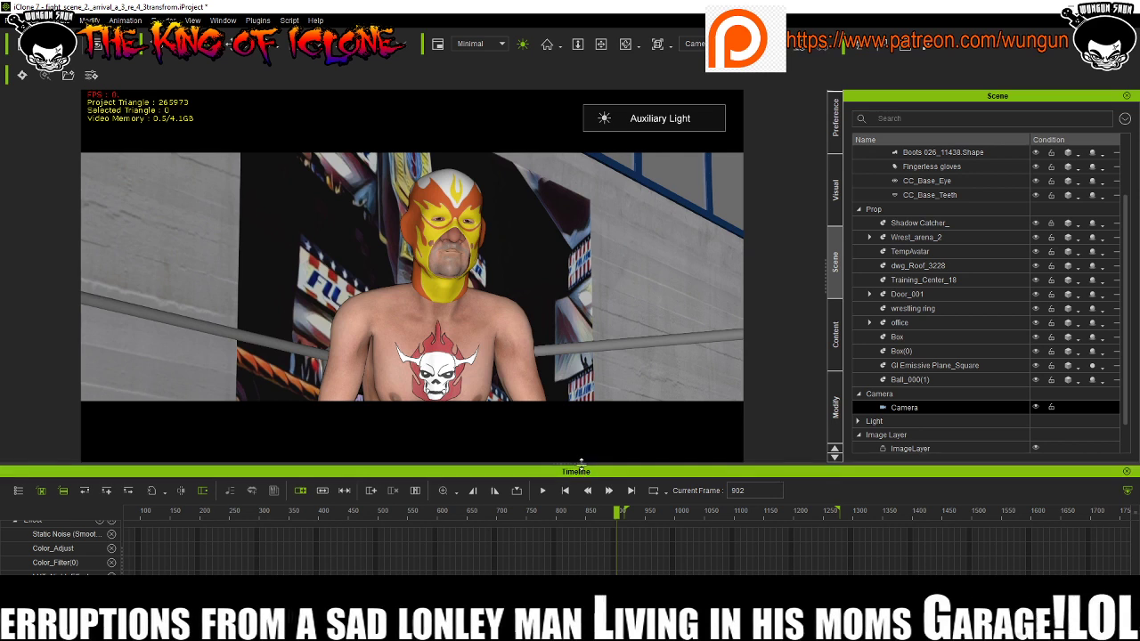
Enlarge the timeline to reach the Camera track and set the camera's first key at frame 904.
left_click_drag(583, 467, 583, 419)
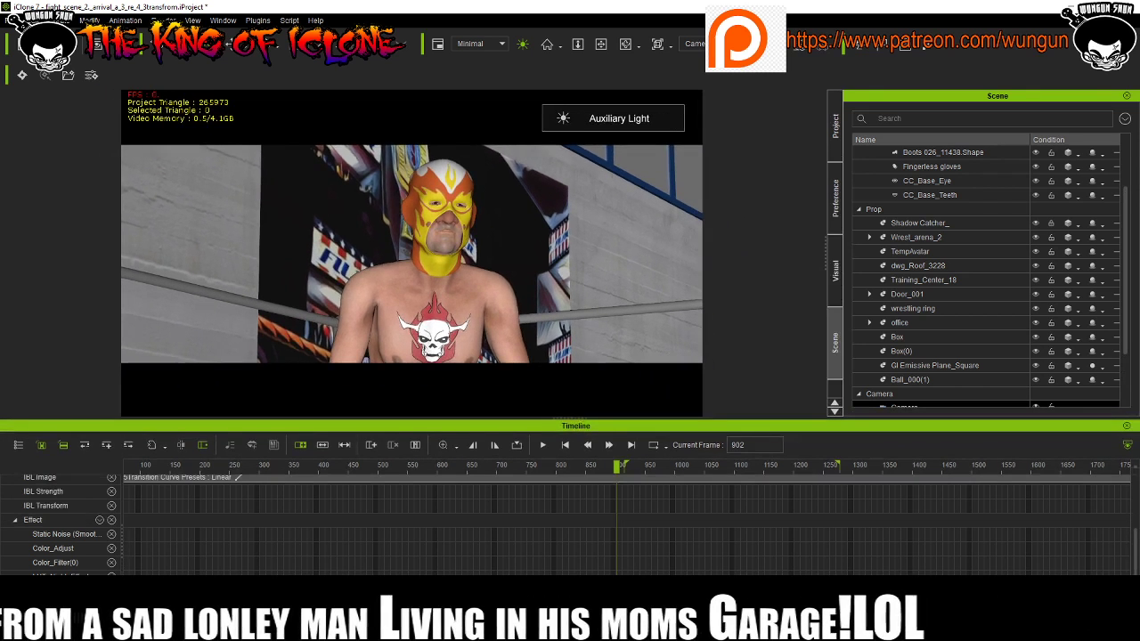
left_click(111, 534)
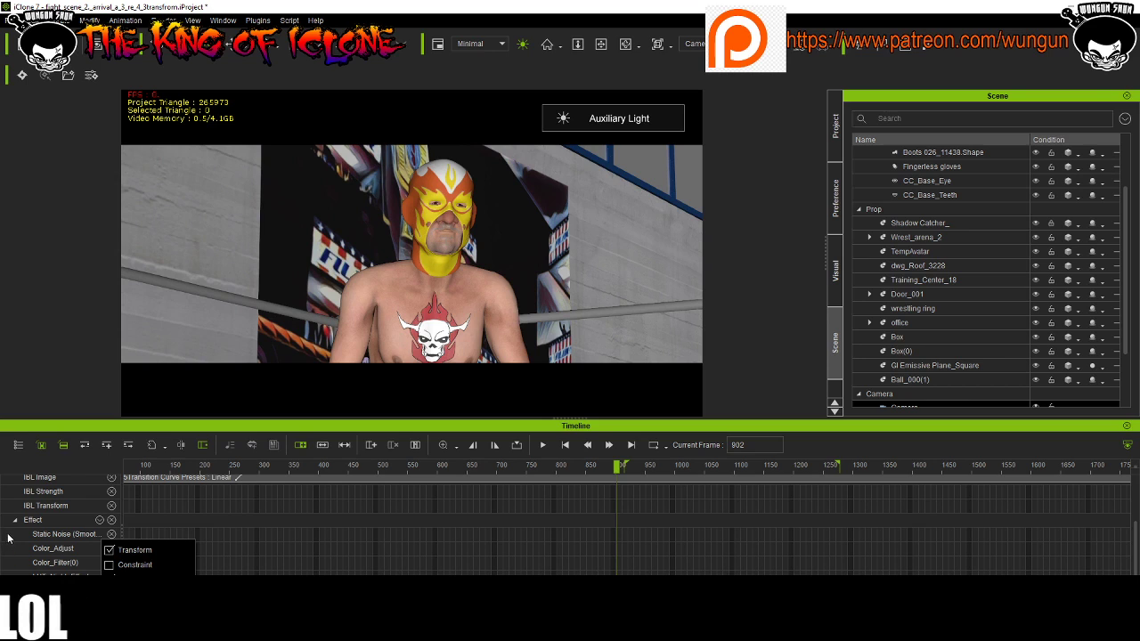
left_click(483, 563)
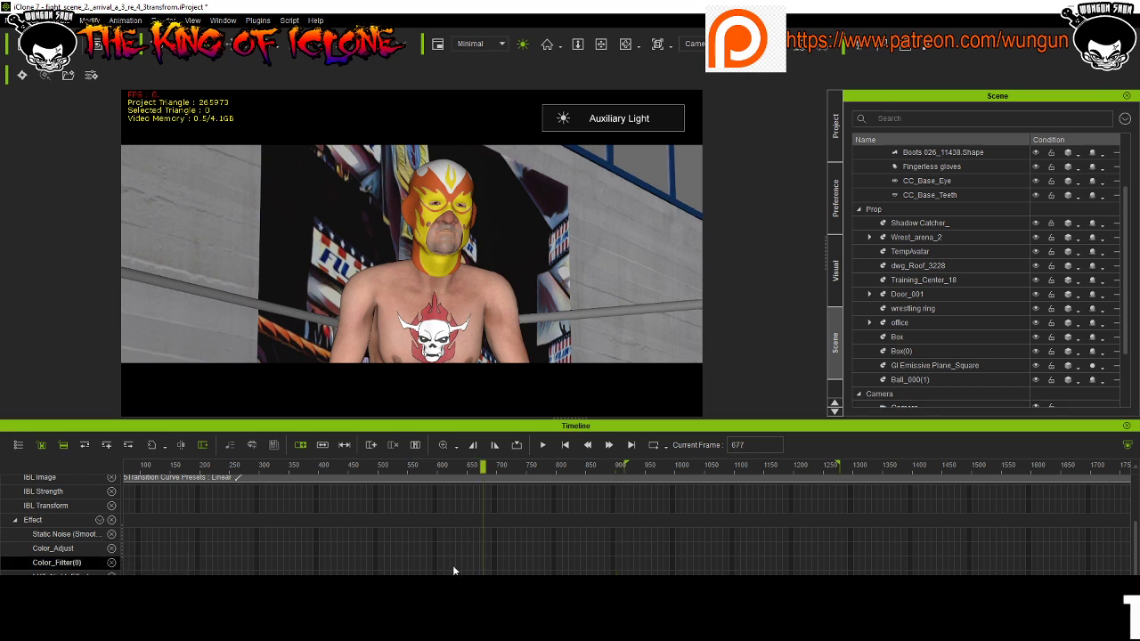
scroll(72, 561, "down", 2)
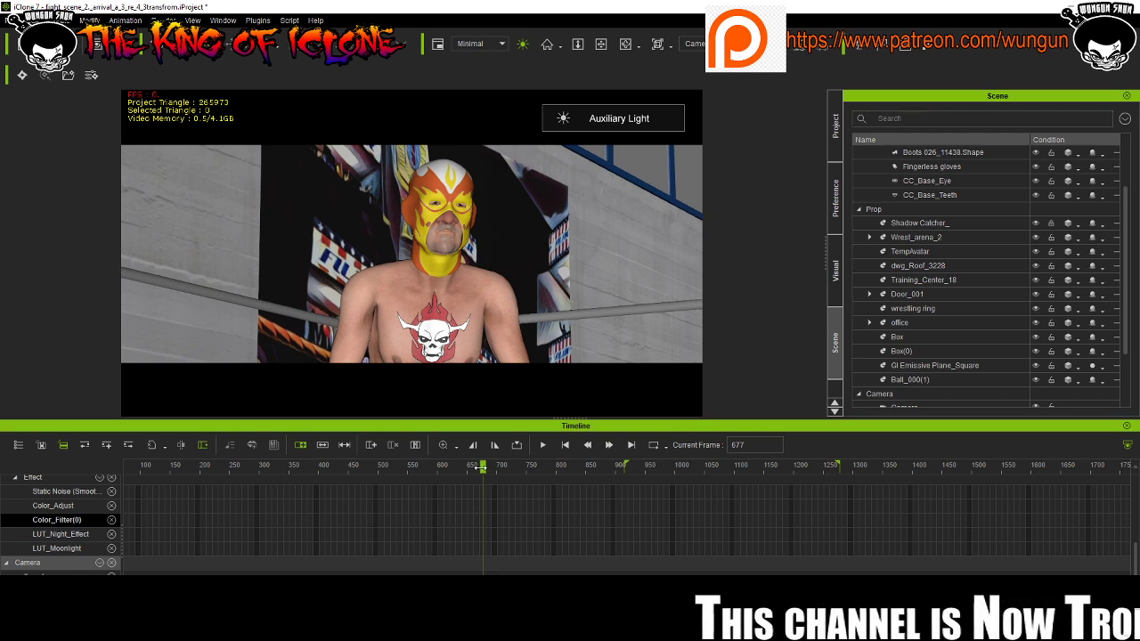
left_click_drag(482, 467, 619, 486)
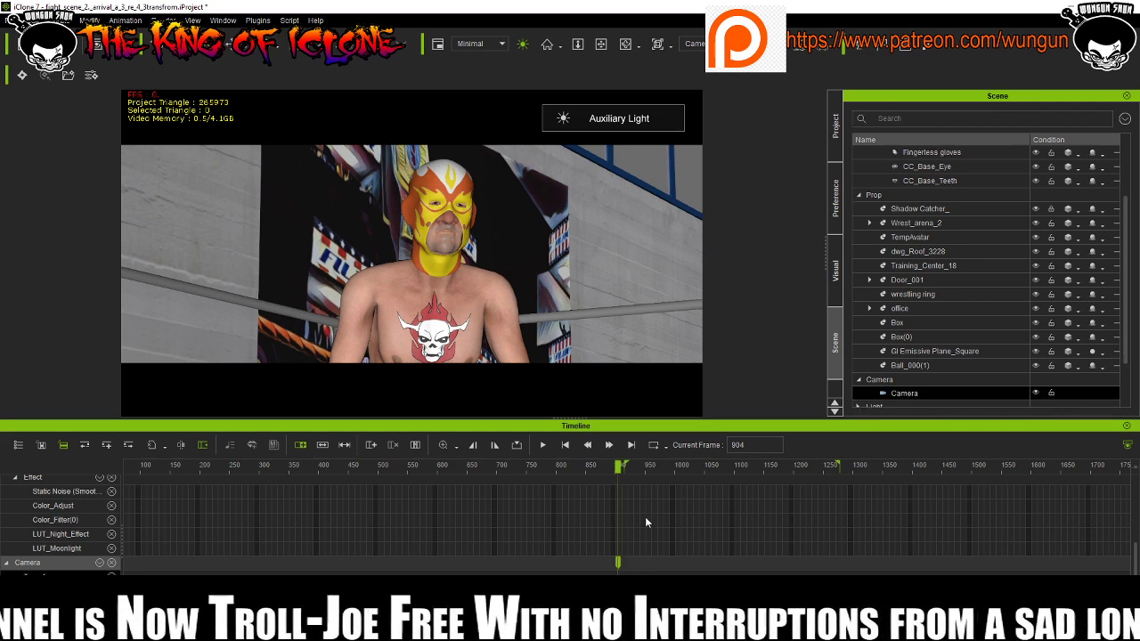
Pan the camera up at frame 1076 to frame the wrestler's head and chest, and move that camera key to frame 1097.
left_click_drag(622, 479, 721, 501)
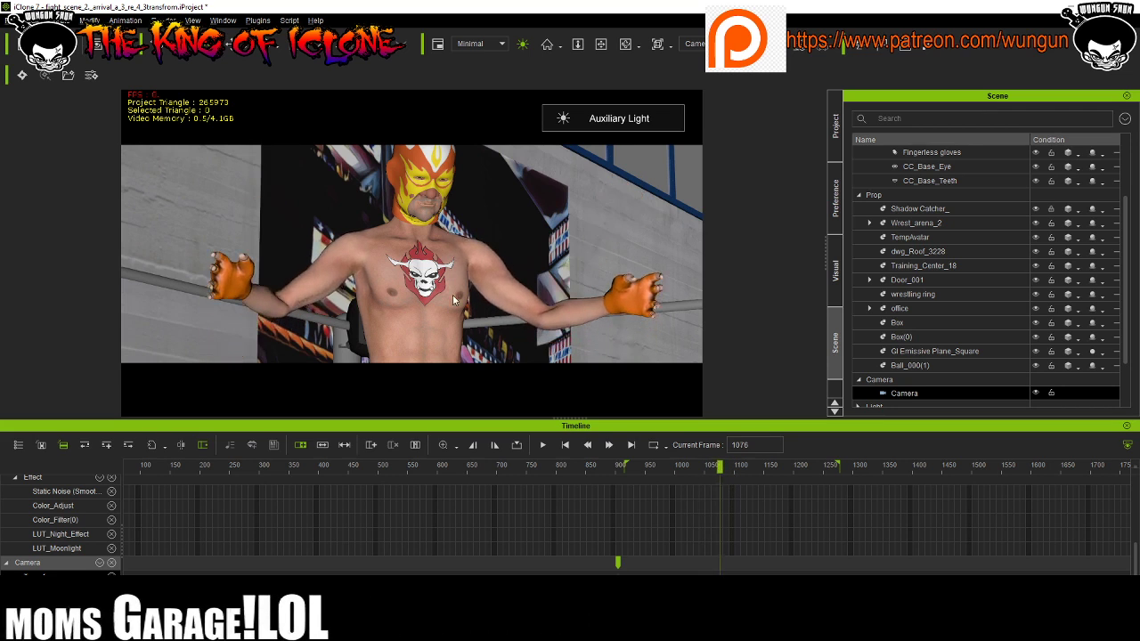
middle_click_drag(453, 295, 443, 524)
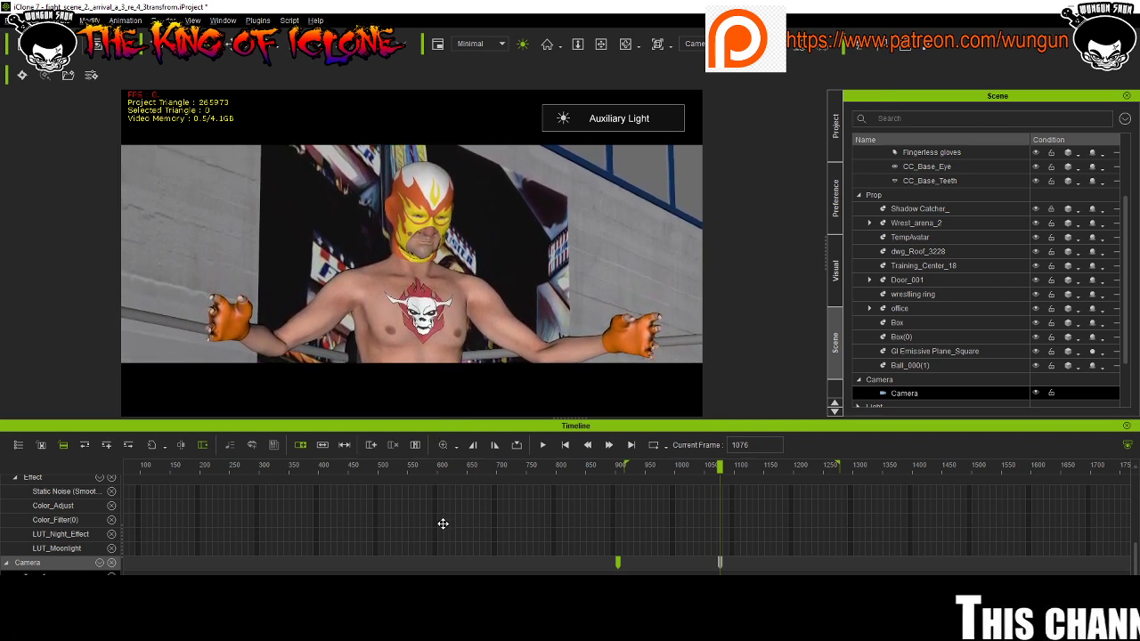
left_click(623, 465)
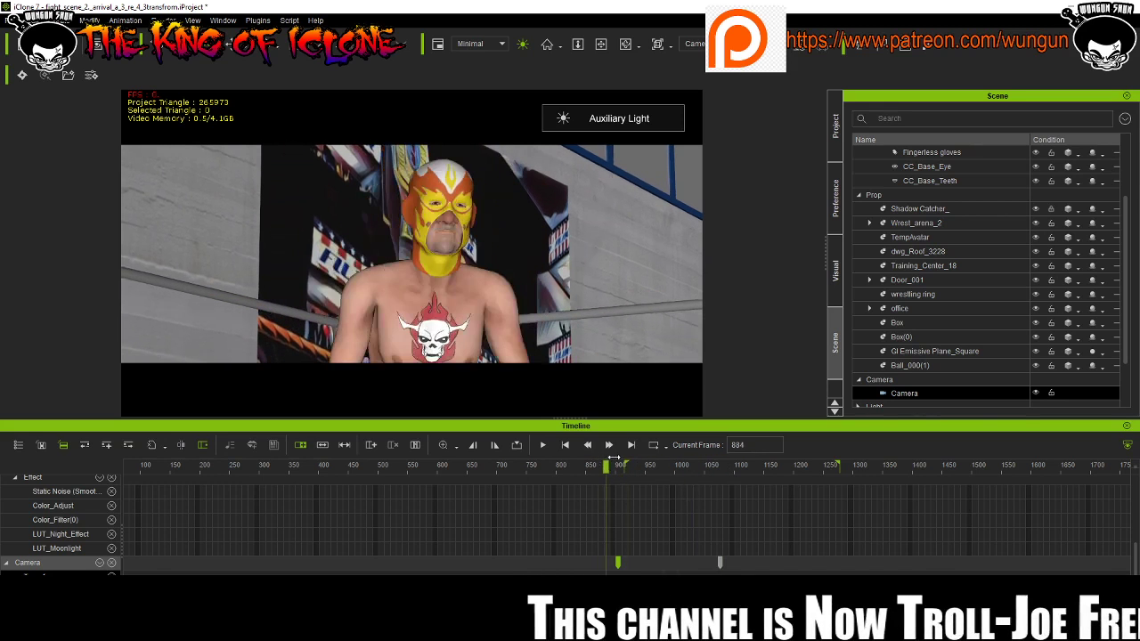
left_click_drag(613, 458, 731, 476)
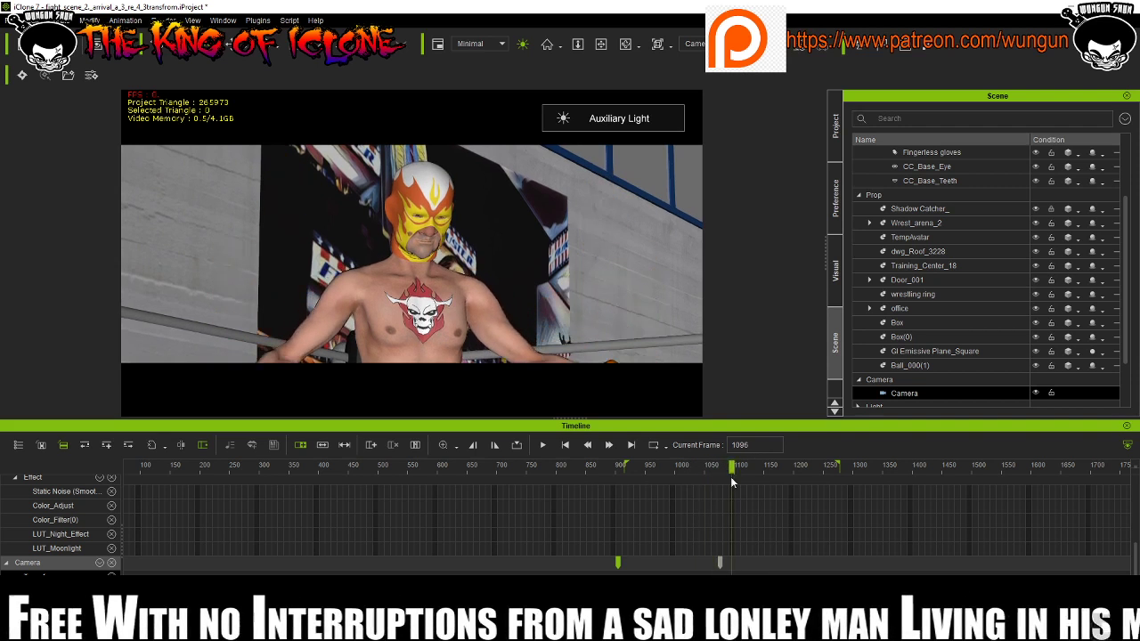
left_click(720, 563)
left_click_drag(721, 563, 732, 563)
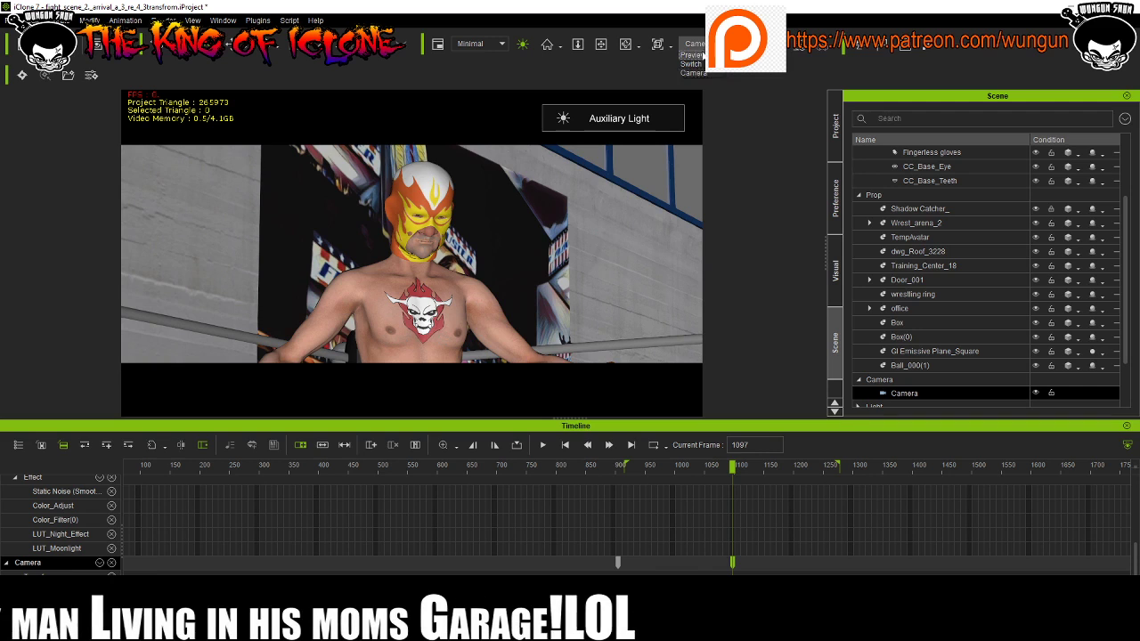
Switch to the Preview camera and orbit and zoom it into a close-up of the wrestler's masked face.
scroll(495, 140, "down", 2)
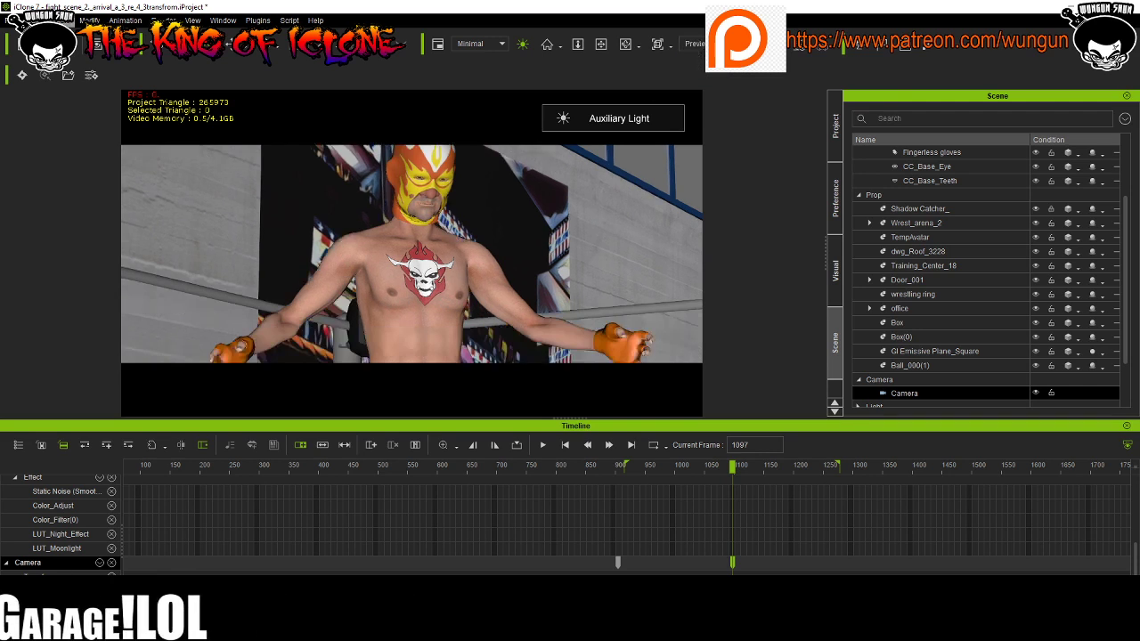
left_click(57, 19)
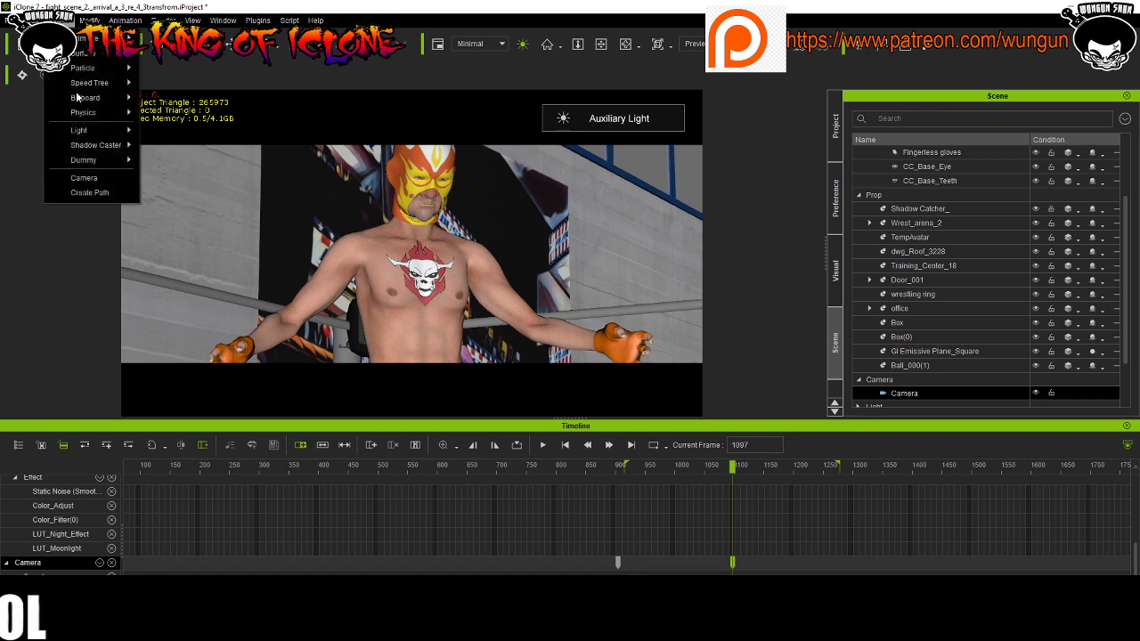
left_click(82, 178)
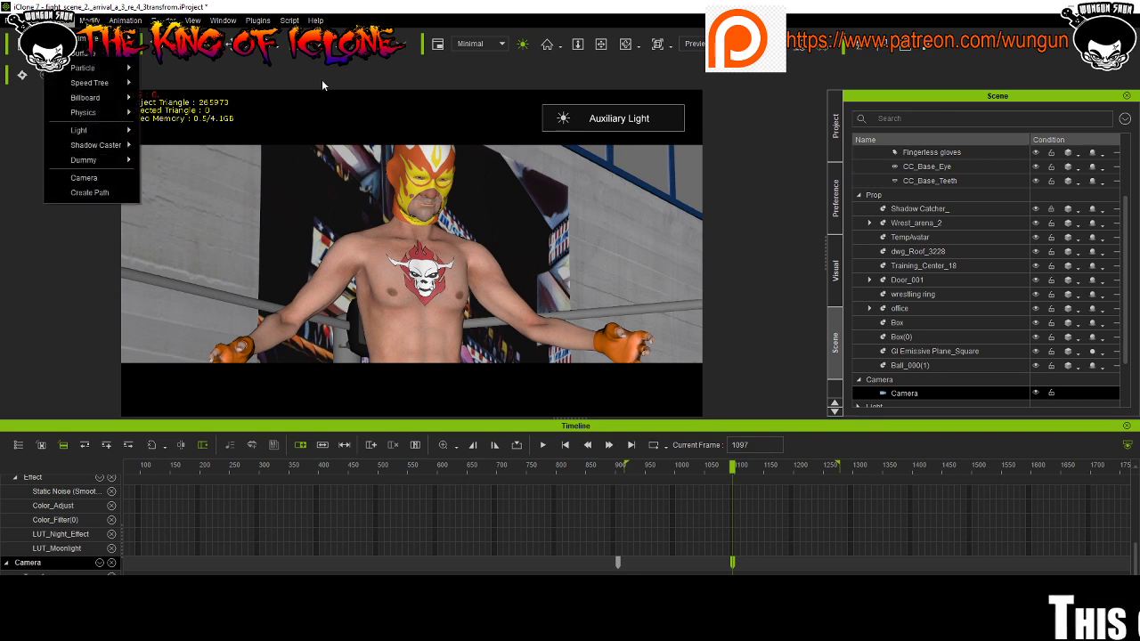
scroll(479, 249, "up", 2)
scroll(480, 249, "up", 10)
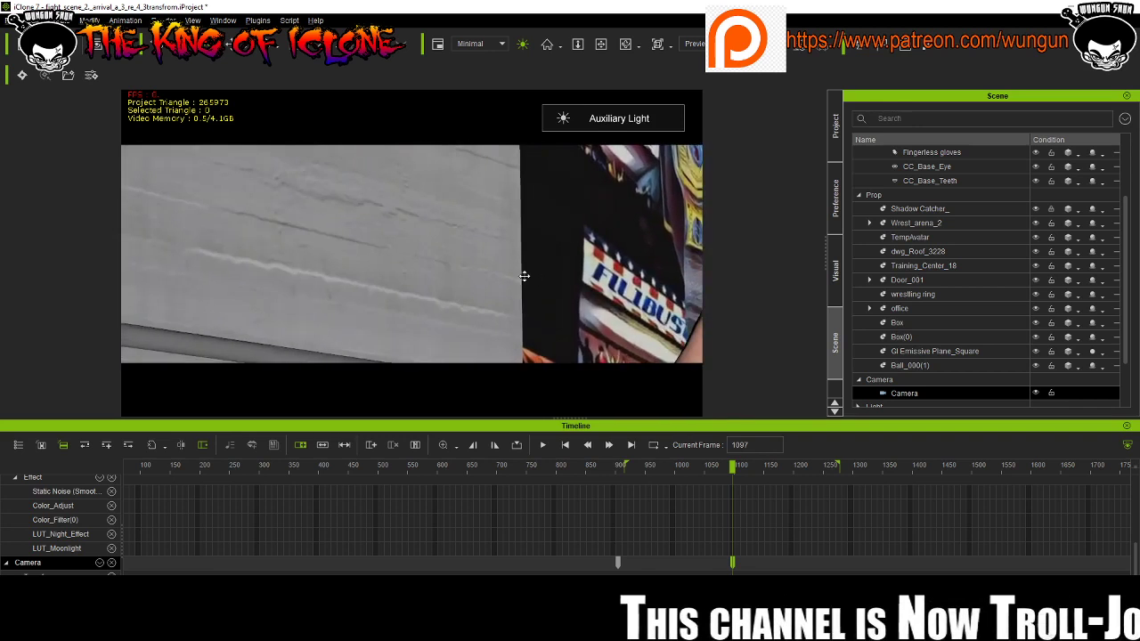
scroll(524, 276, "down", 6)
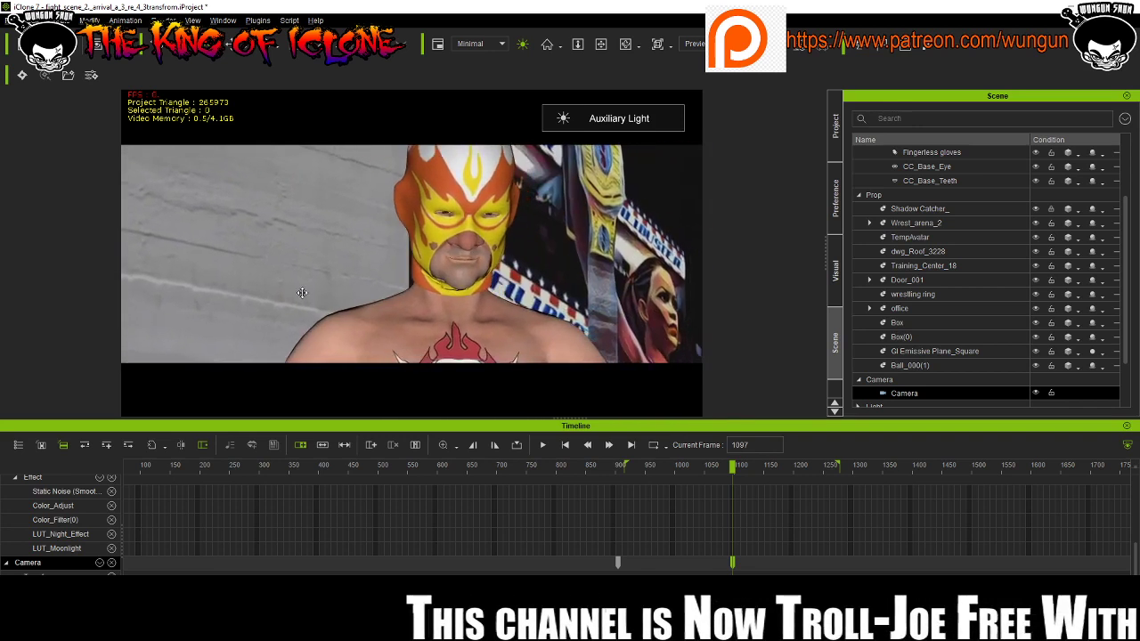
left_click(447, 321)
scroll(516, 312, "up", 2)
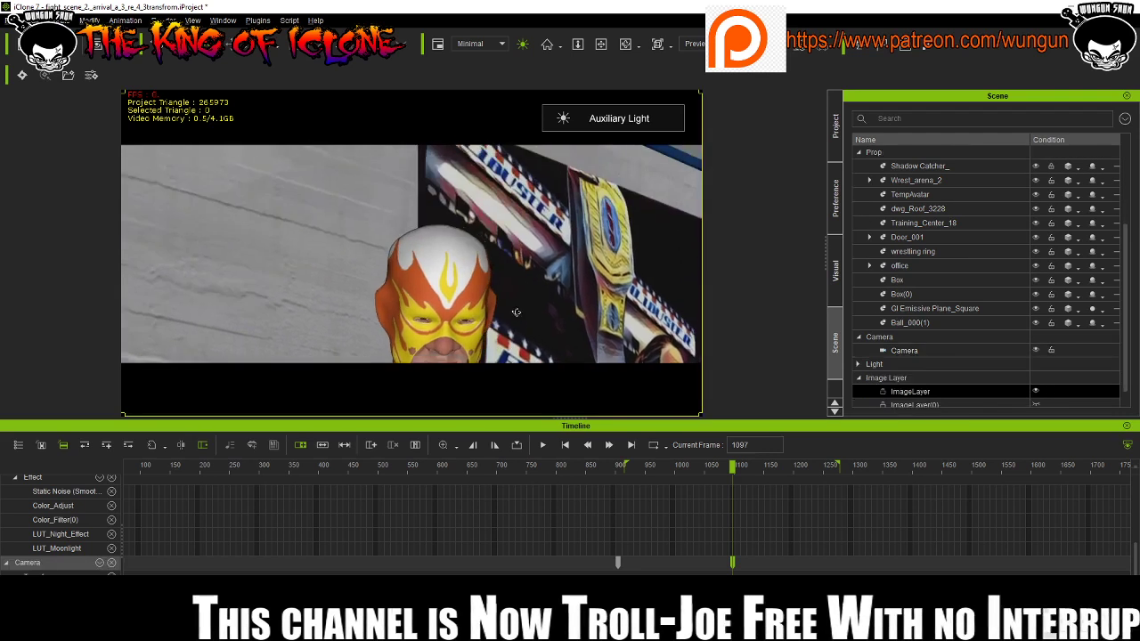
scroll(516, 312, "up", 4)
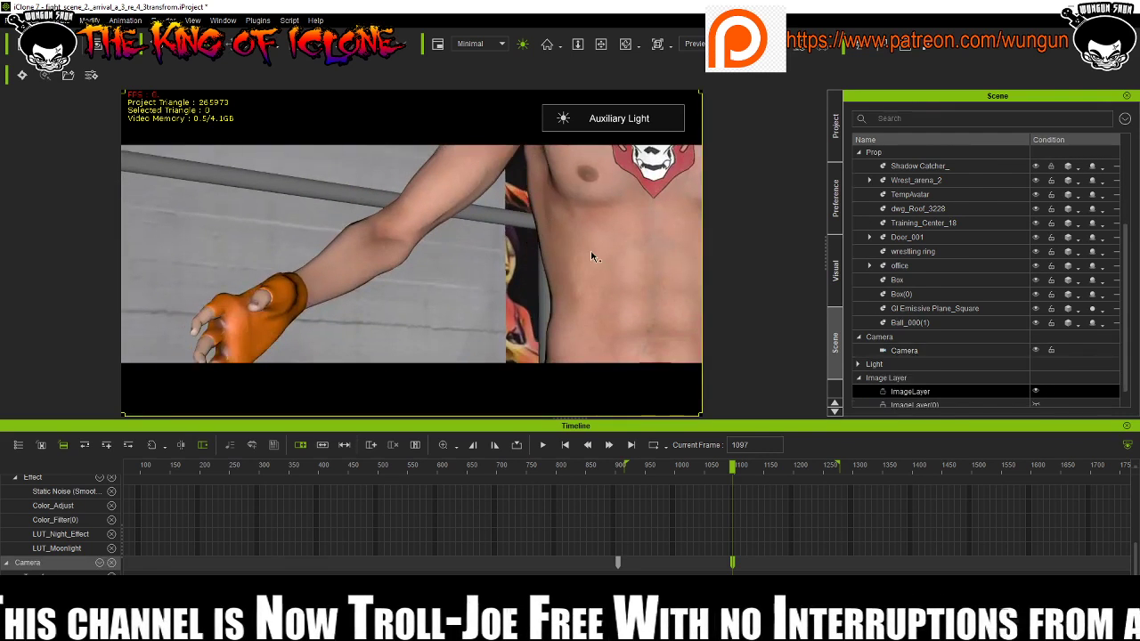
left_click(591, 254)
right_click_drag(591, 254, 502, 286)
scroll(539, 299, "up", 4)
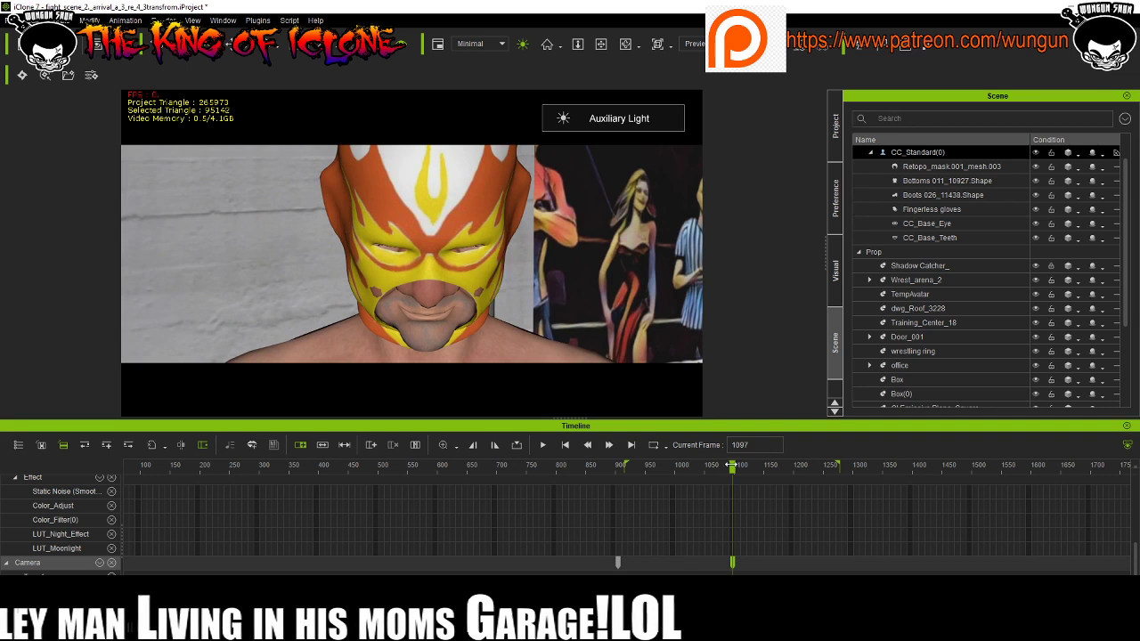
Check the close-up between frames 941 and 1098, and create a second camera from this view at frame 1098.
left_click_drag(733, 466, 639, 509)
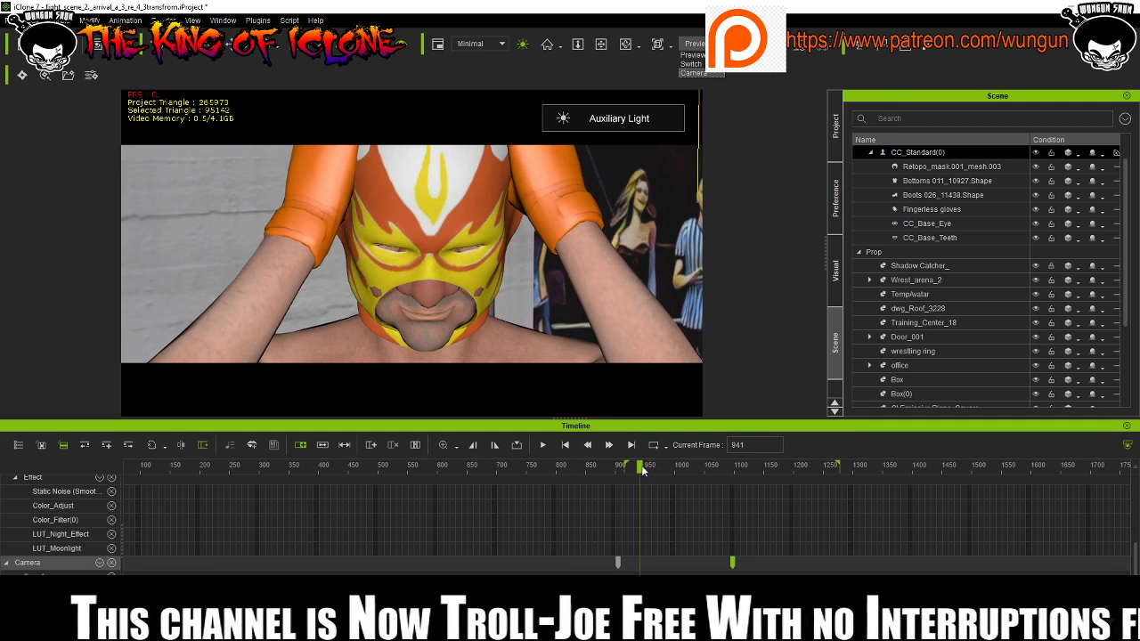
left_click_drag(640, 471, 733, 487)
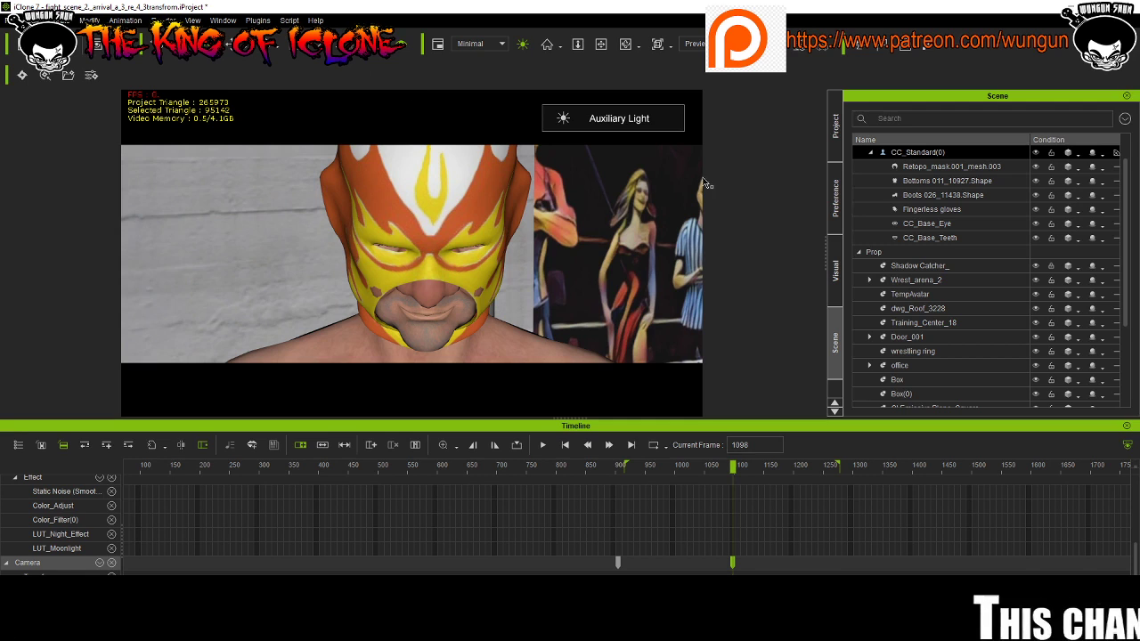
left_click(64, 19)
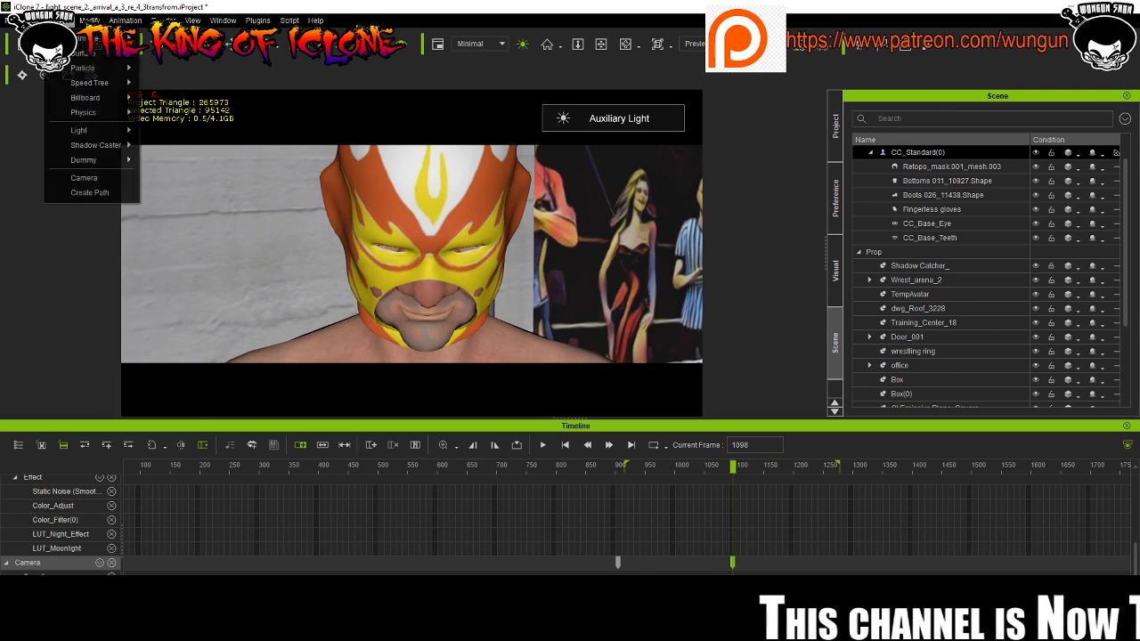
left_click(91, 181)
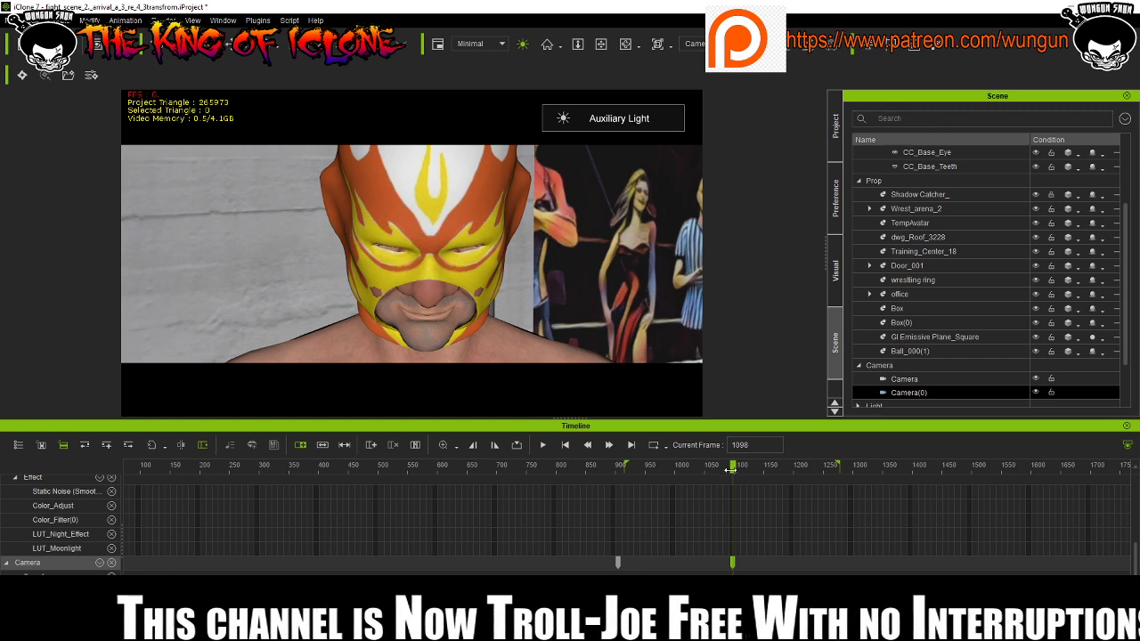
Set the view back to the first camera and add a key to the project's Switcher track at frame 903.
left_click_drag(731, 470, 621, 470)
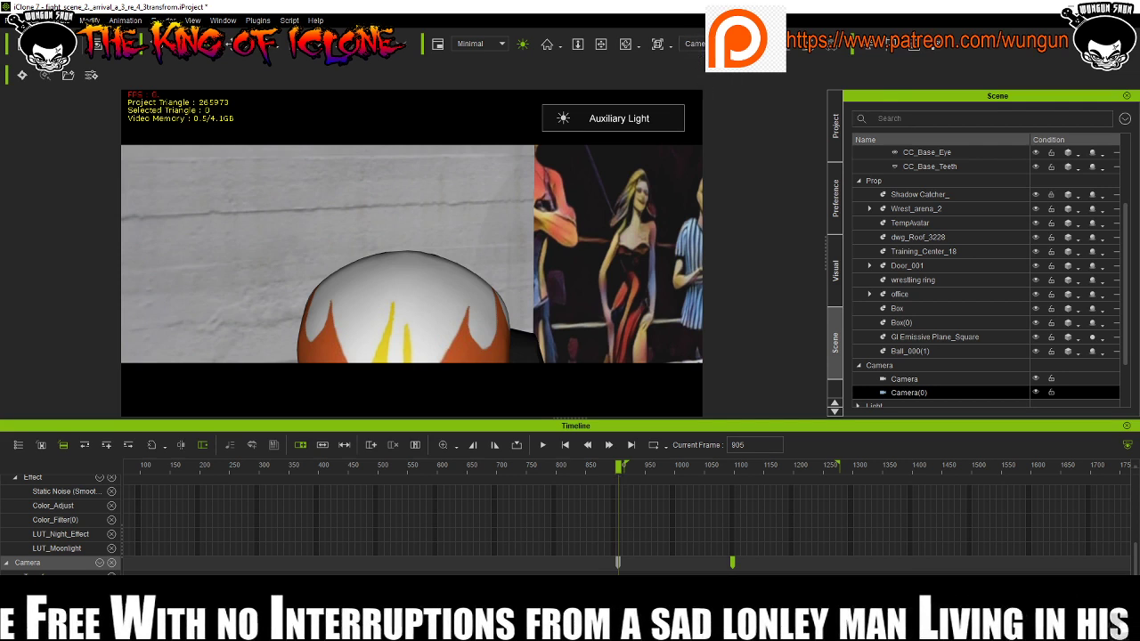
left_click(694, 43)
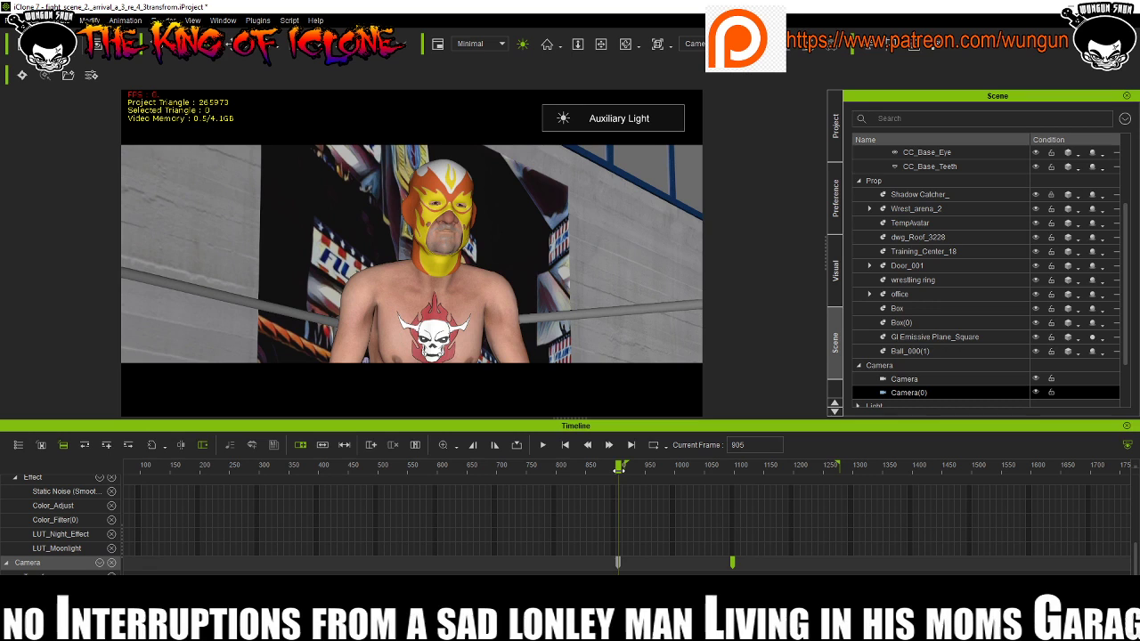
scroll(610, 556, "up", 5)
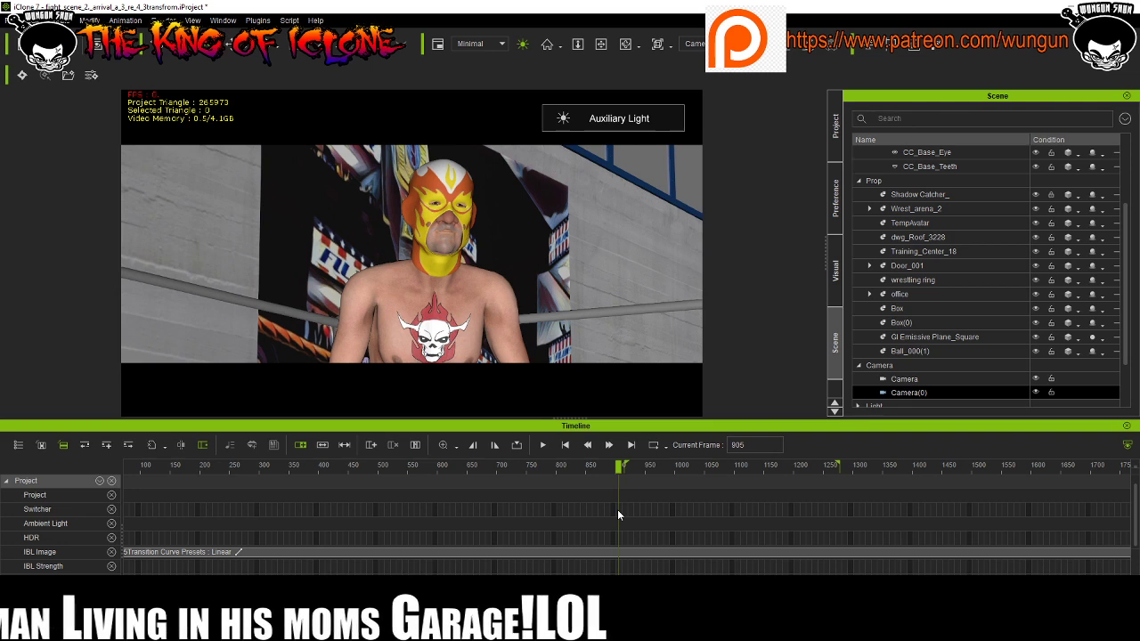
right_click(616, 508)
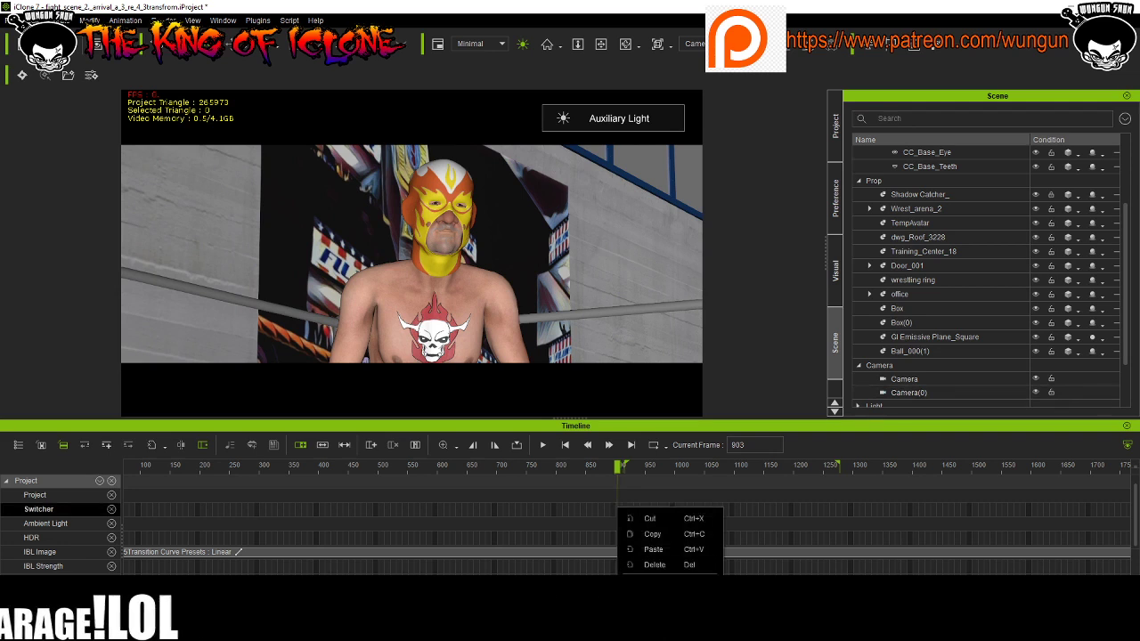
left_click(652, 550)
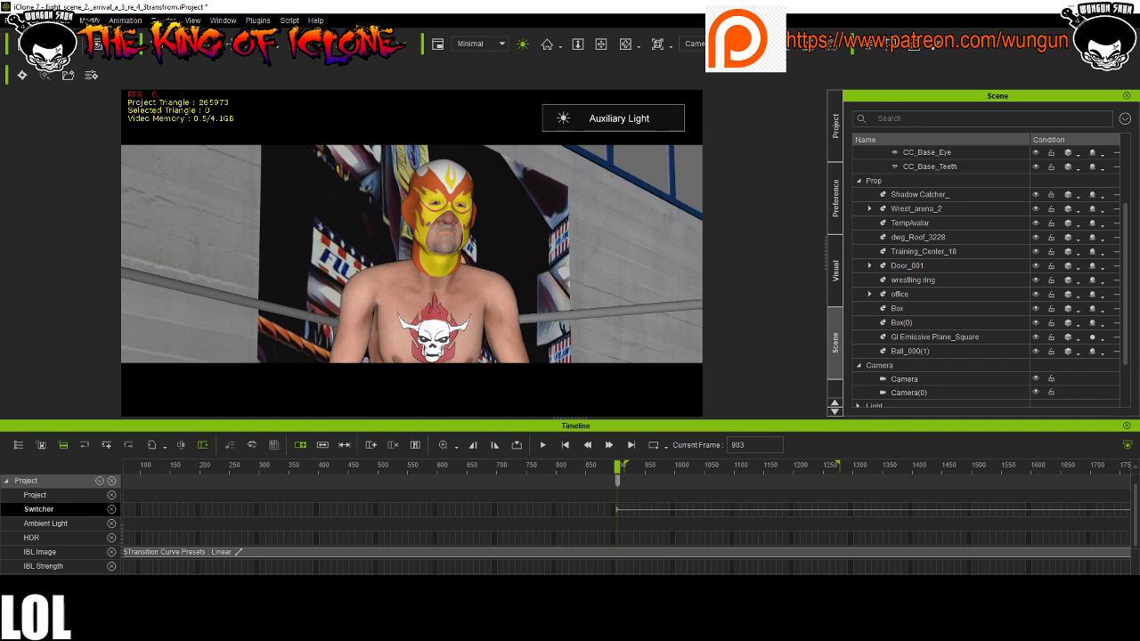
Delete that Switcher key and add a new one at frame 899.
right_click(617, 510)
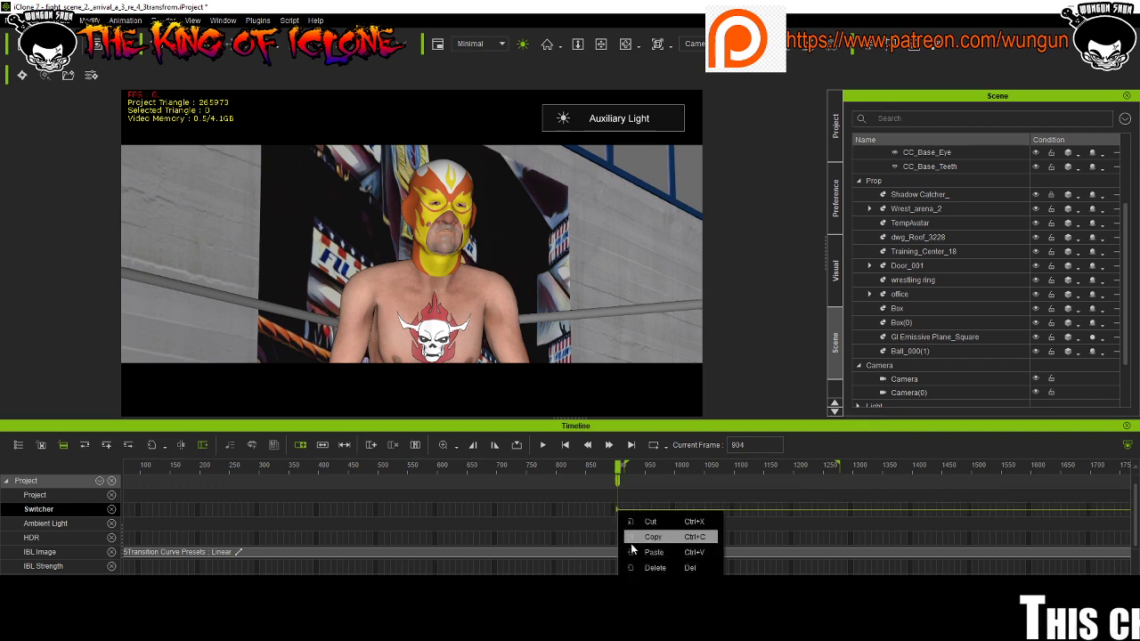
left_click(679, 568)
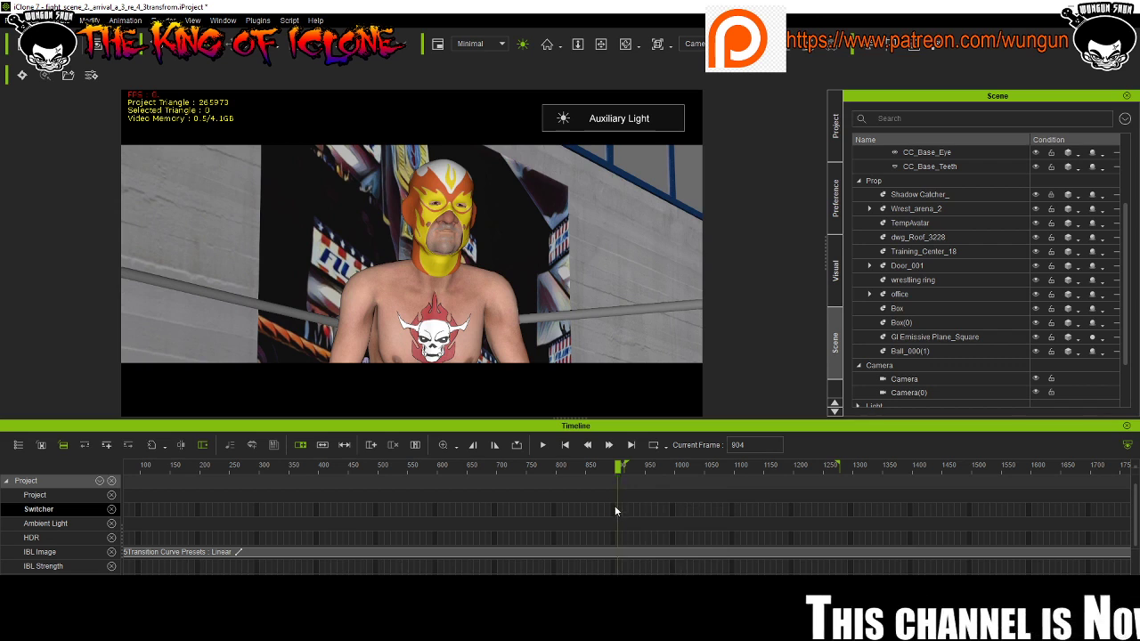
right_click(615, 505)
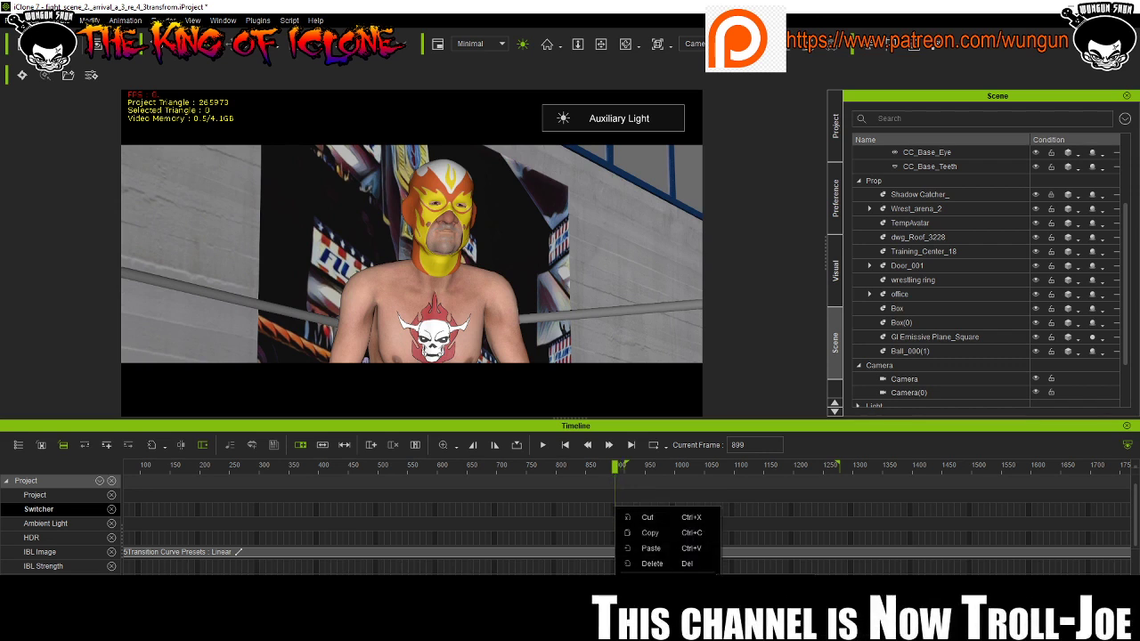
left_click(651, 548)
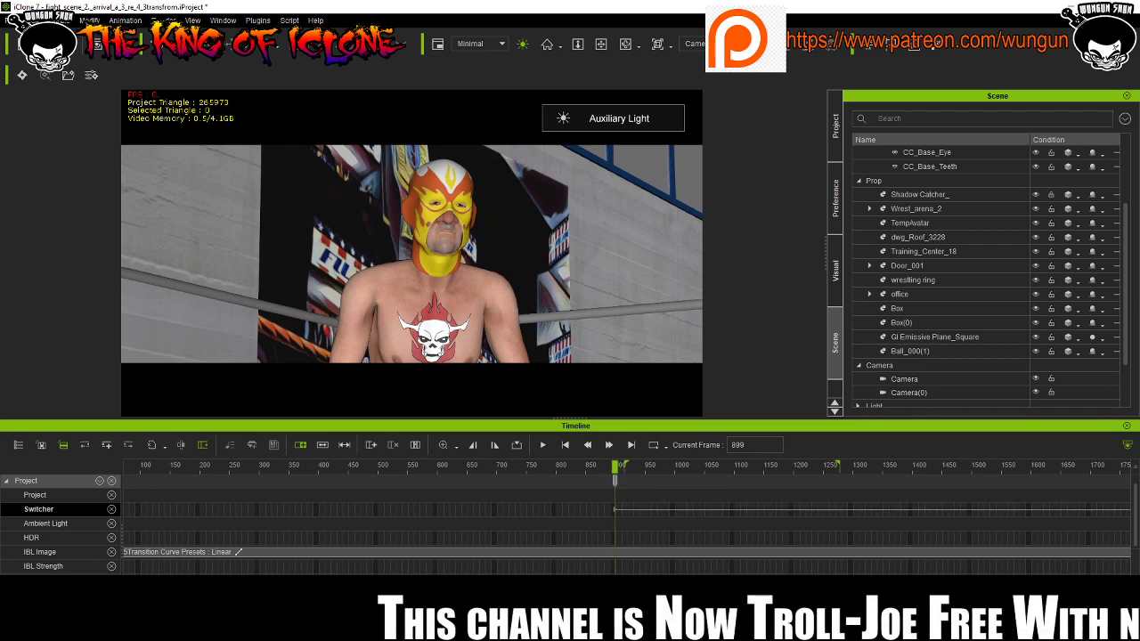
Set the view to Camera(0) and add a key to the project's Switcher track at frame 1154.
left_click(641, 467)
left_click_drag(657, 469, 764, 479)
left_click(694, 43)
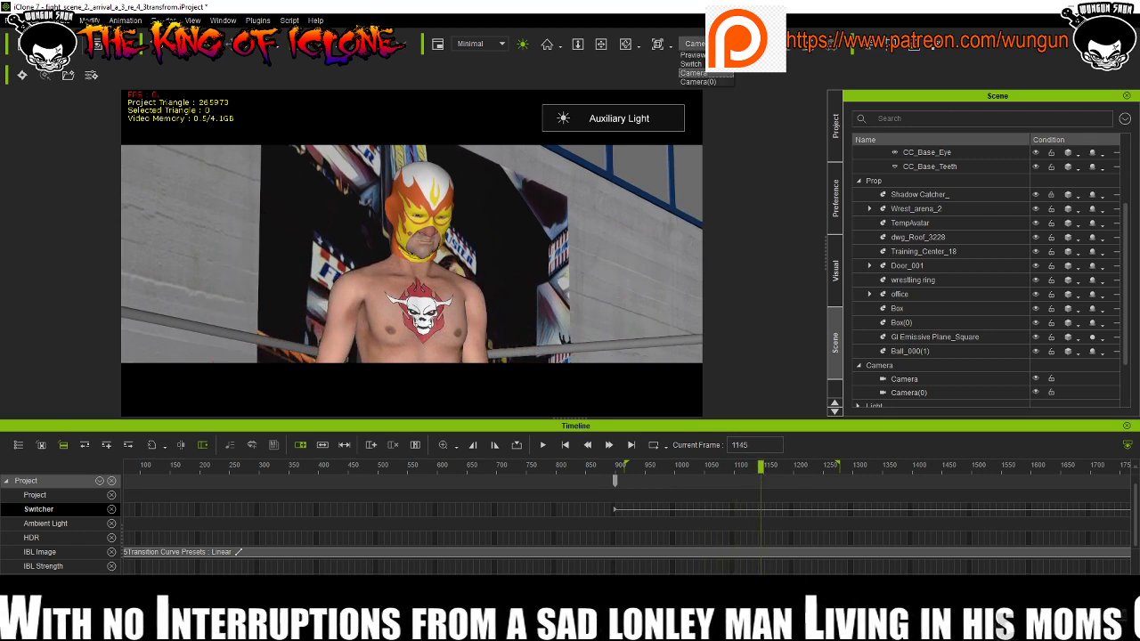
left_click(715, 81)
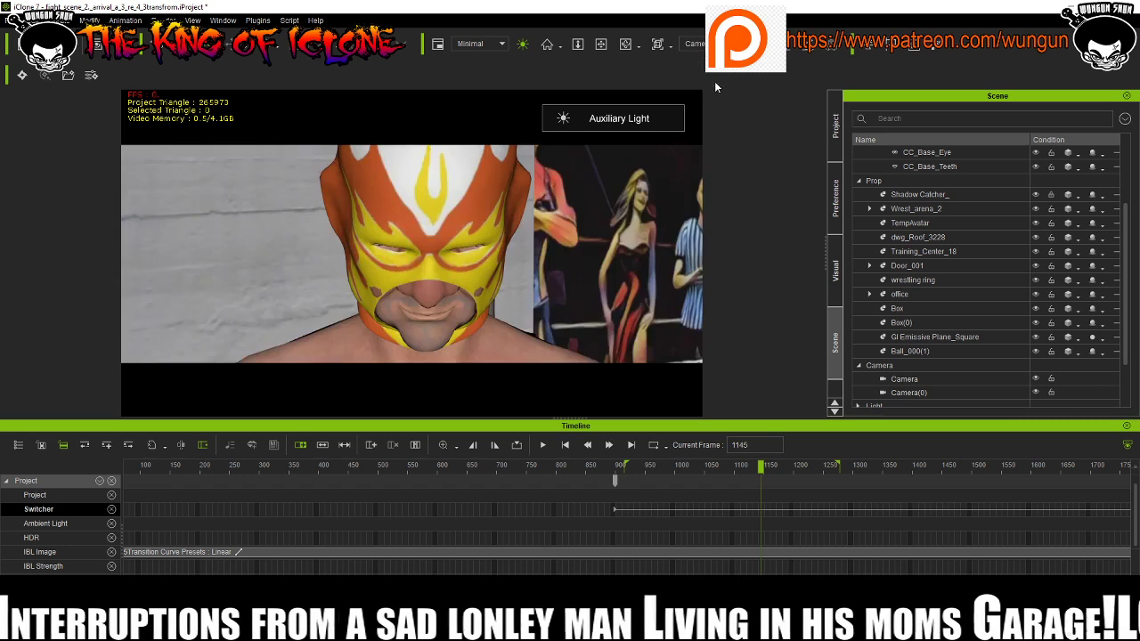
left_click(764, 467)
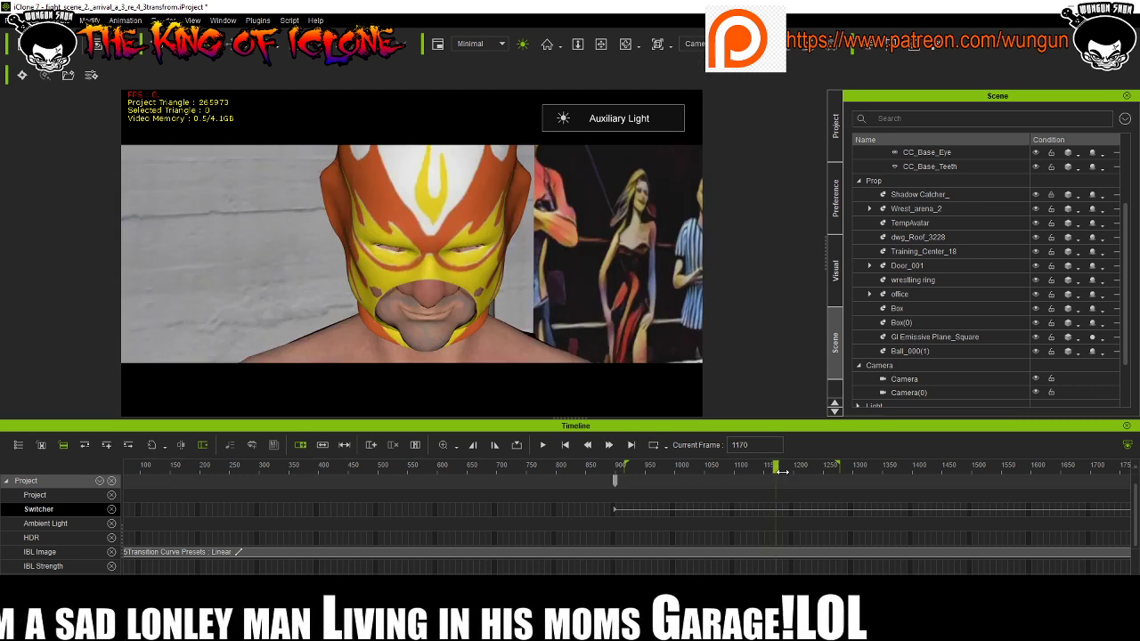
left_click_drag(764, 467, 766, 476)
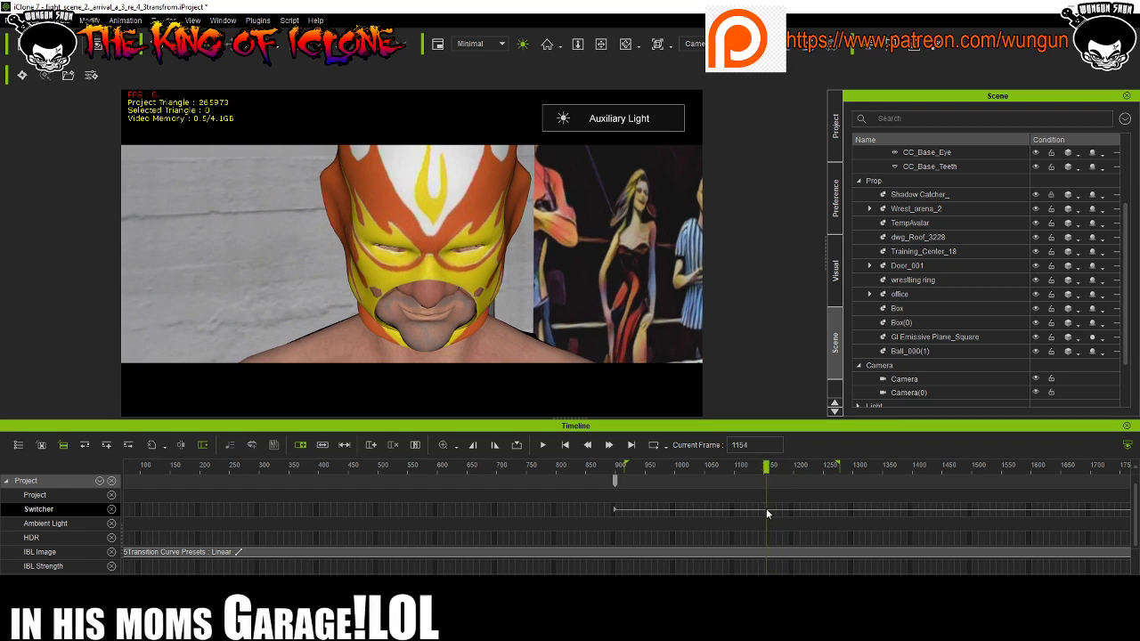
right_click(766, 510)
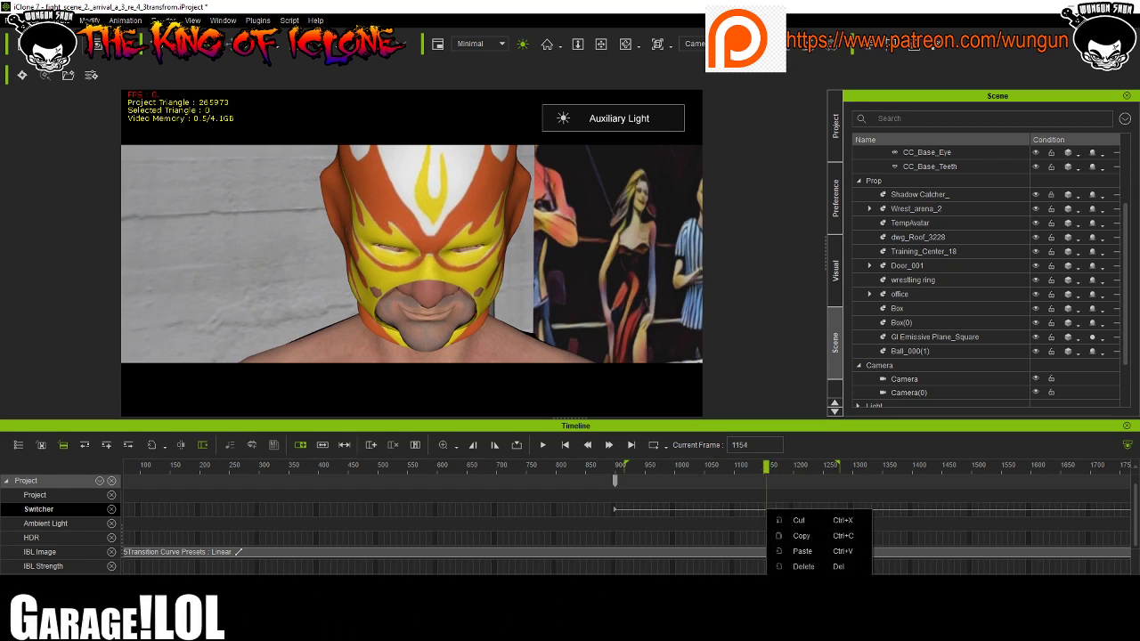
key("Escape")
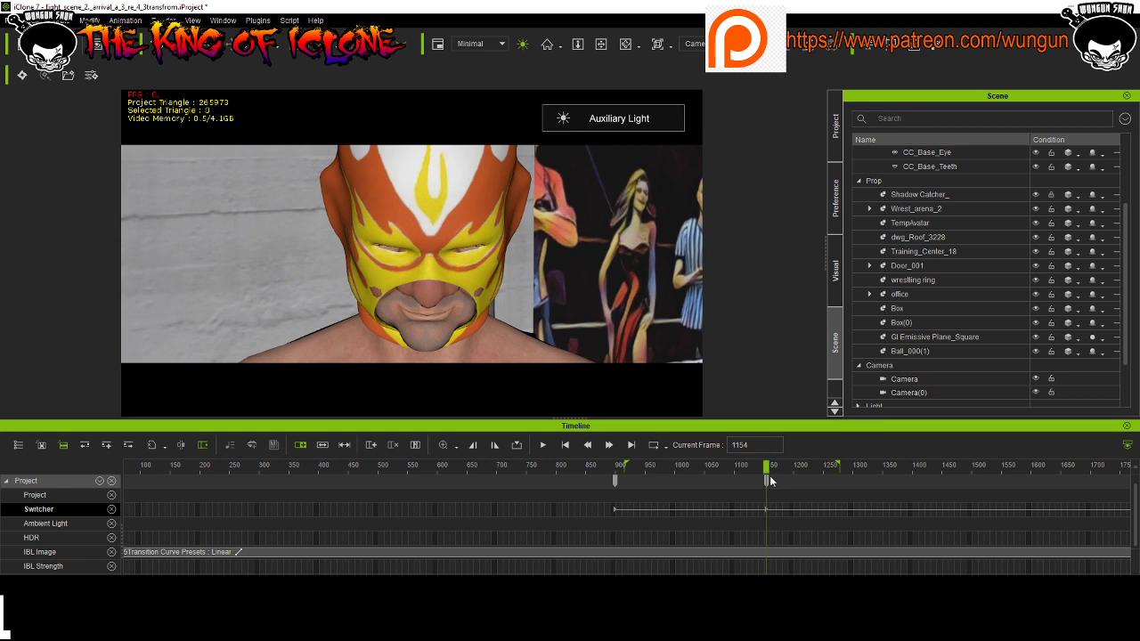
Set the view to the Switcher camera and play the shot from frame 924 to check the camera cut.
left_click_drag(770, 476, 757, 514)
left_click(695, 43)
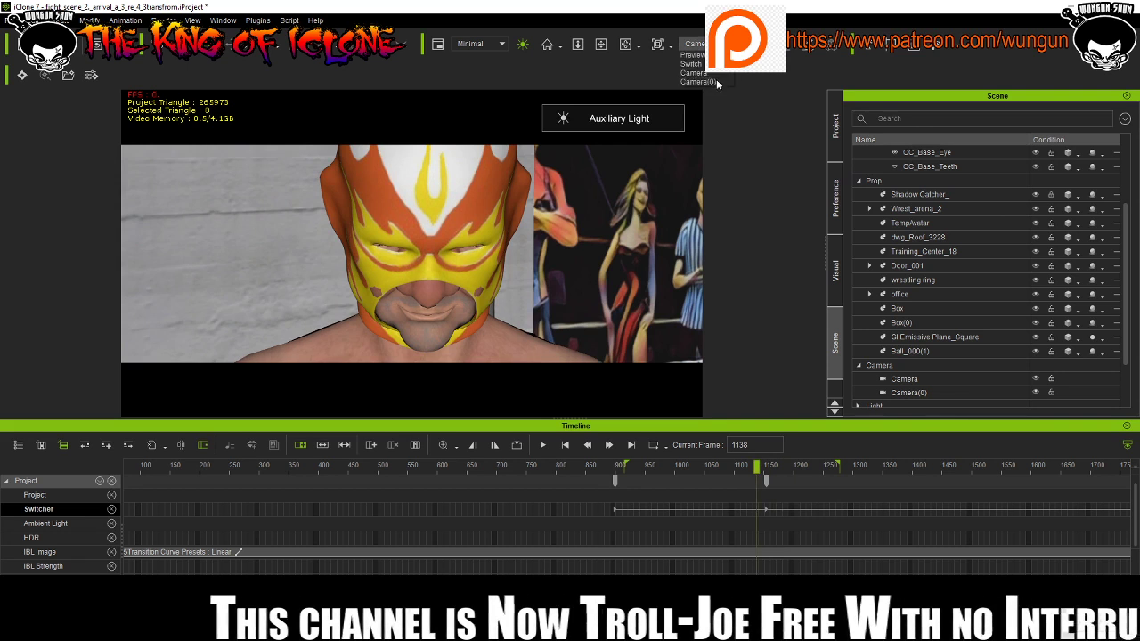
left_click(693, 64)
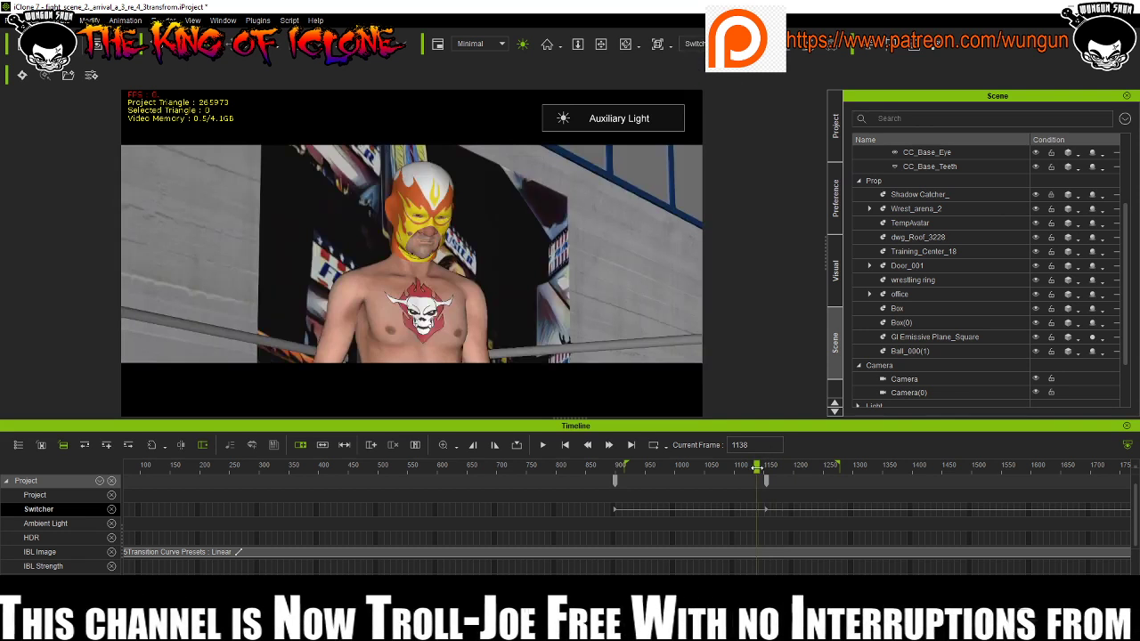
left_click_drag(756, 466, 628, 489)
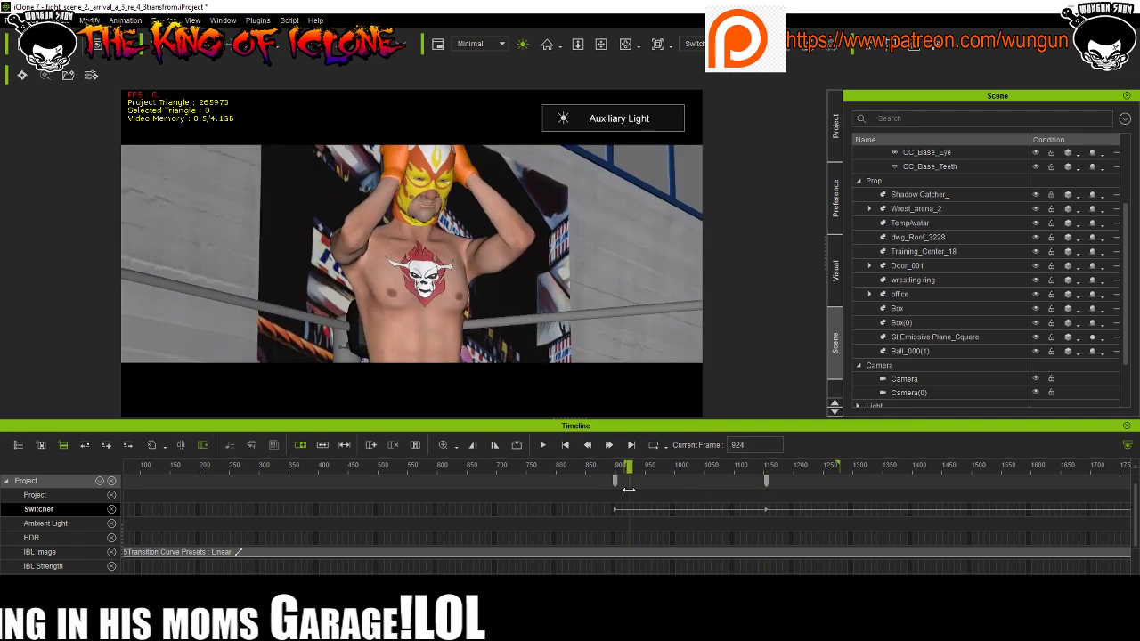
left_click(540, 448)
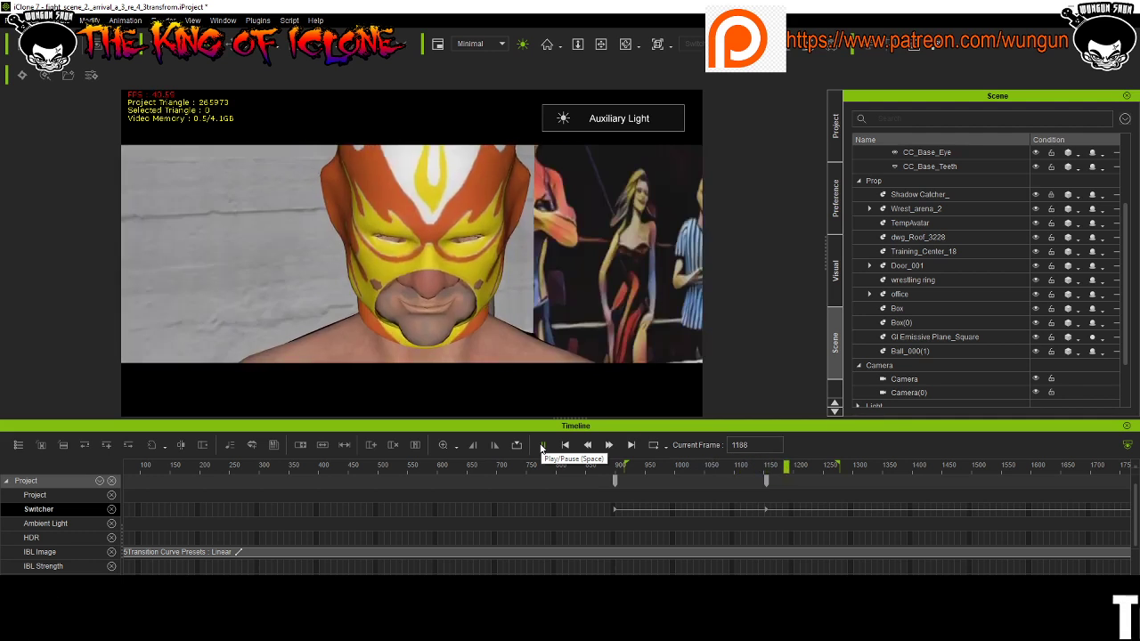
left_click(542, 447)
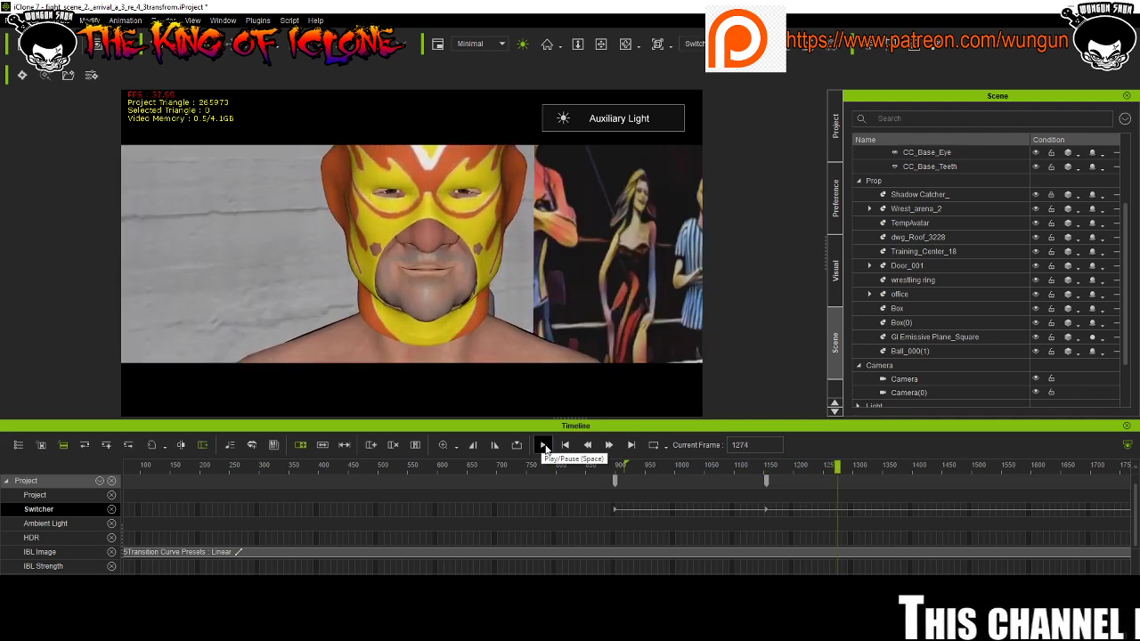
Scrub and replay the shot between frames 921 and 1274 to review the wrestler's motion and the cut to the close-up.
left_click(640, 471)
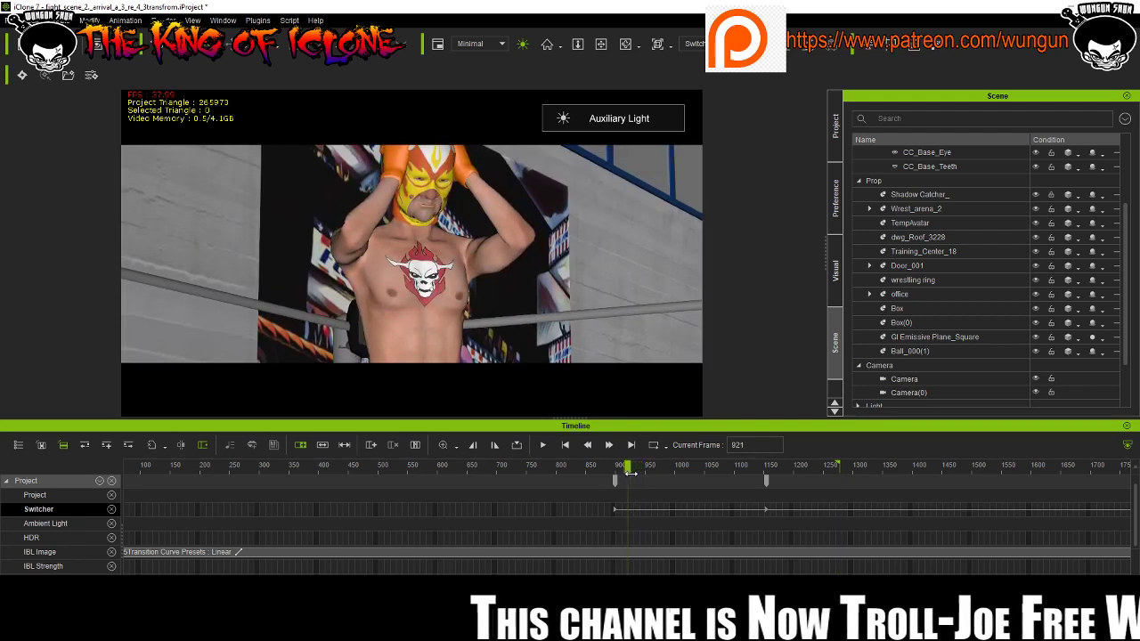
left_click_drag(630, 473, 777, 484)
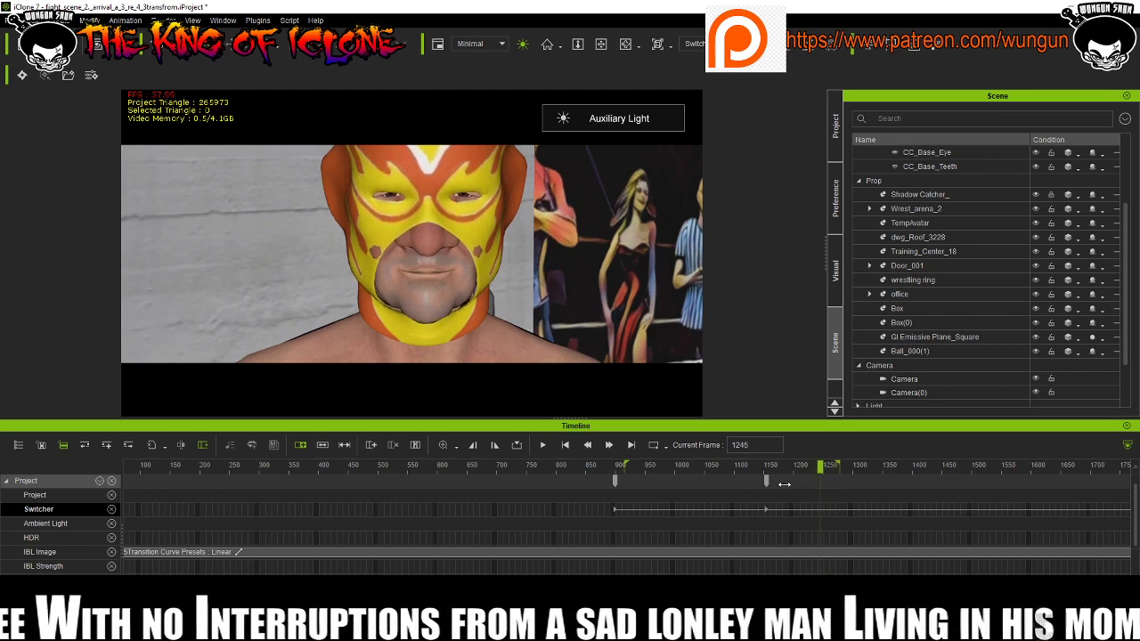
left_click_drag(783, 484, 631, 491)
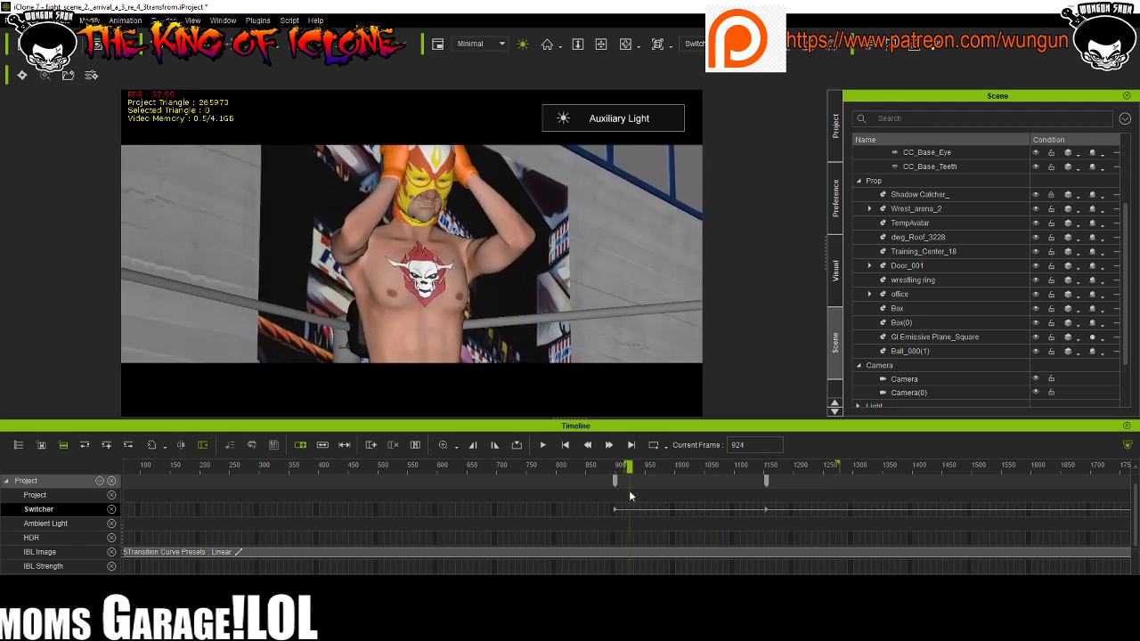
left_click(448, 287)
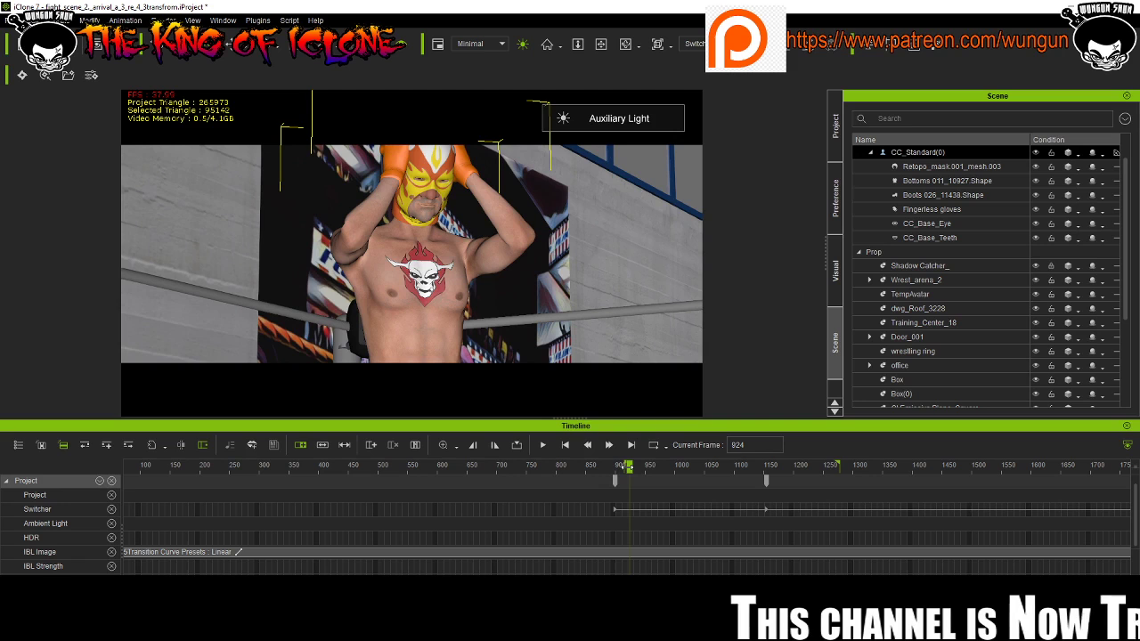
mouse_move(627, 467)
left_mouse_down()
mouse_move(772, 469)
mouse_move(627, 482)
left_mouse_up()
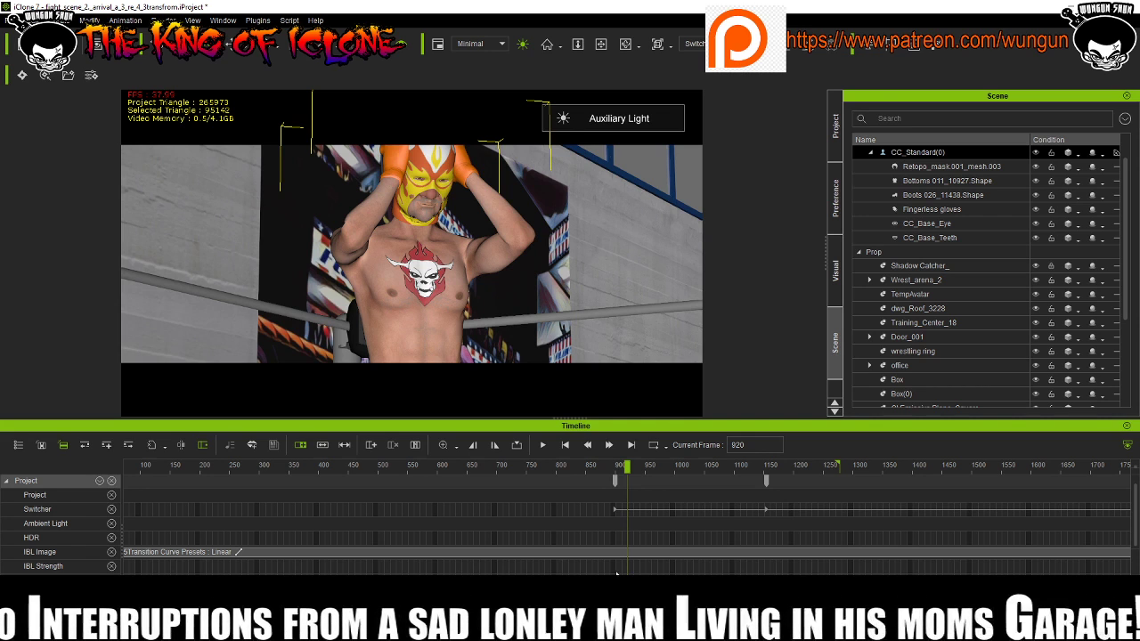
left_click_drag(627, 467, 631, 469)
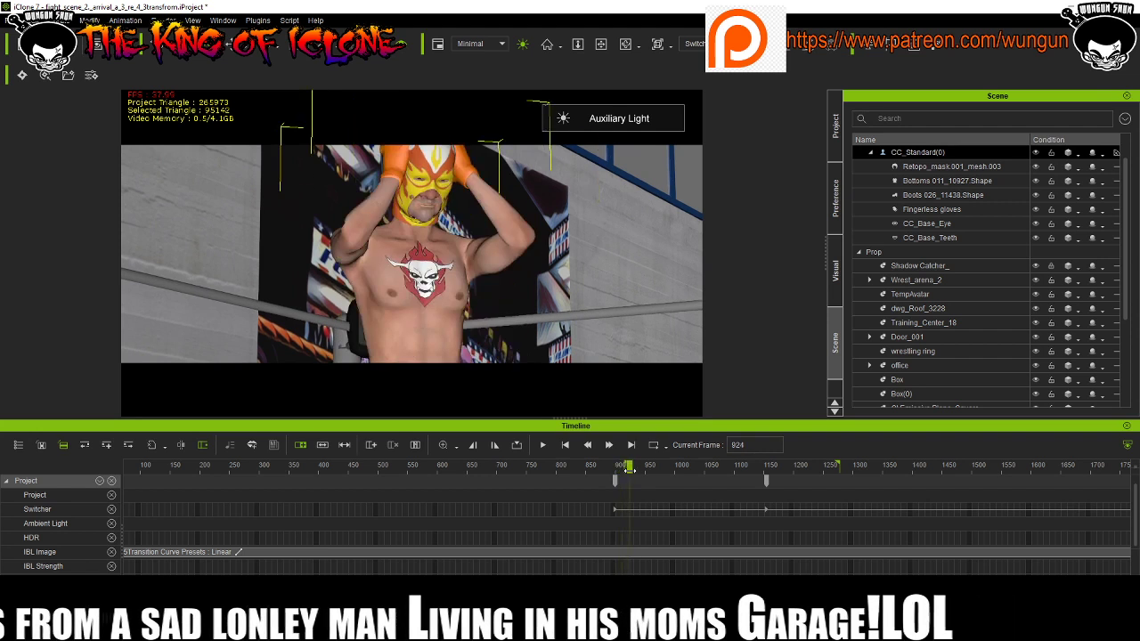
left_click(545, 445)
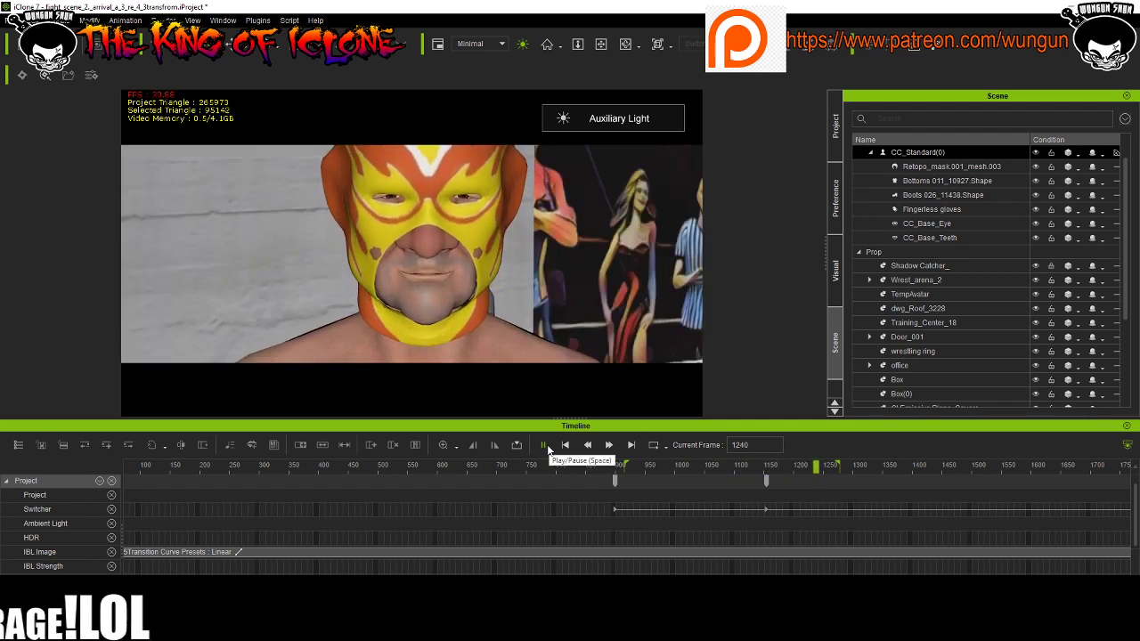
left_click(545, 445)
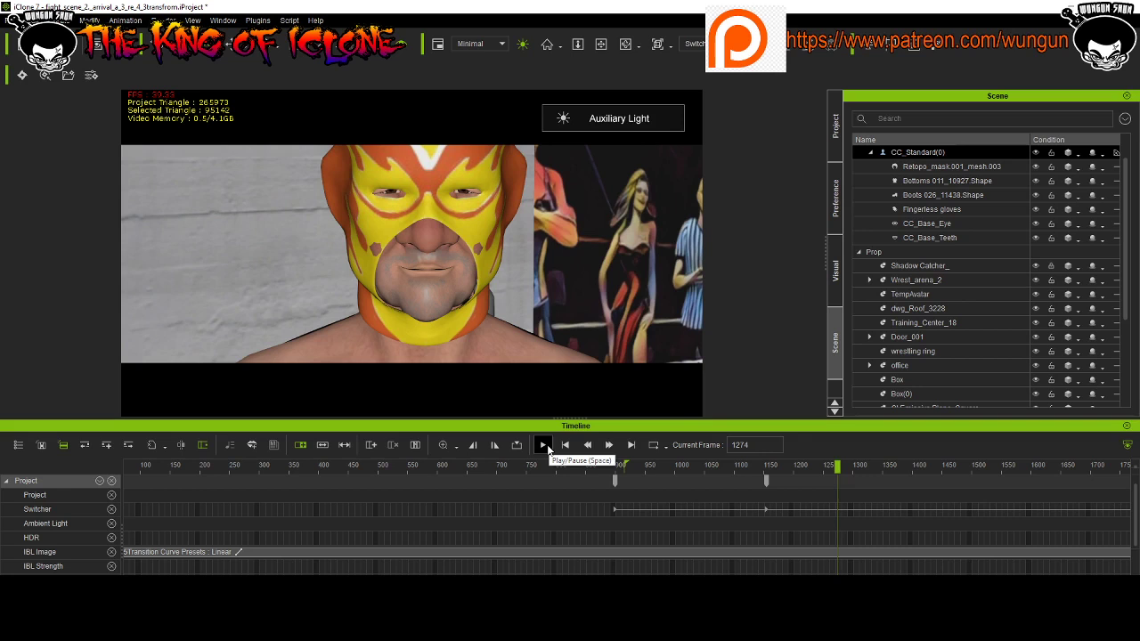
left_click_drag(637, 471, 782, 490)
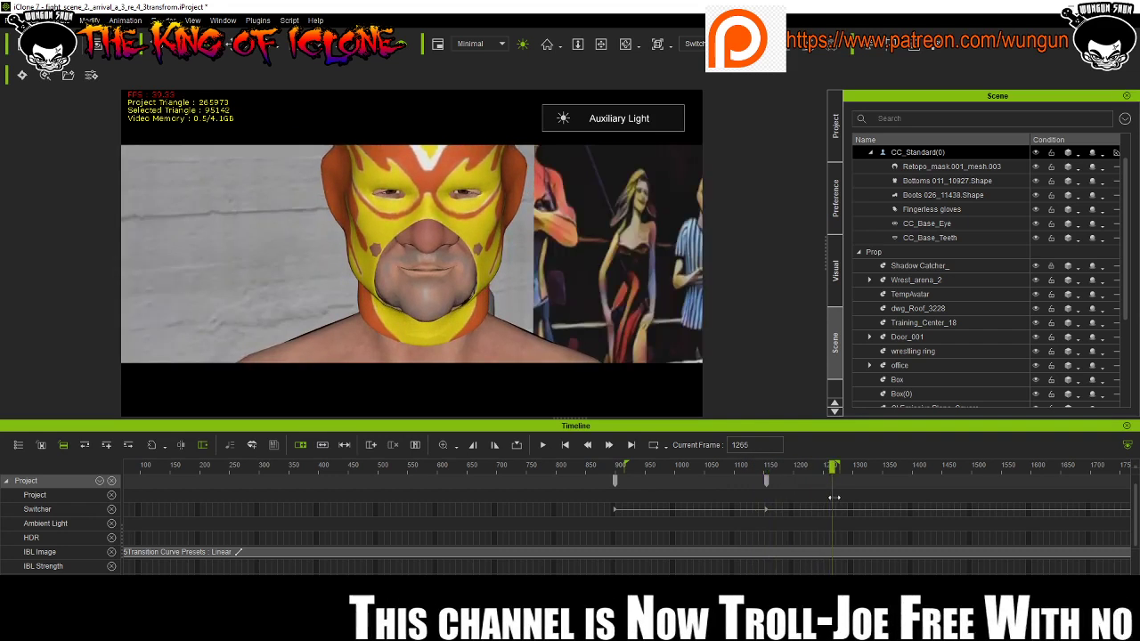
left_click_drag(771, 495, 835, 516)
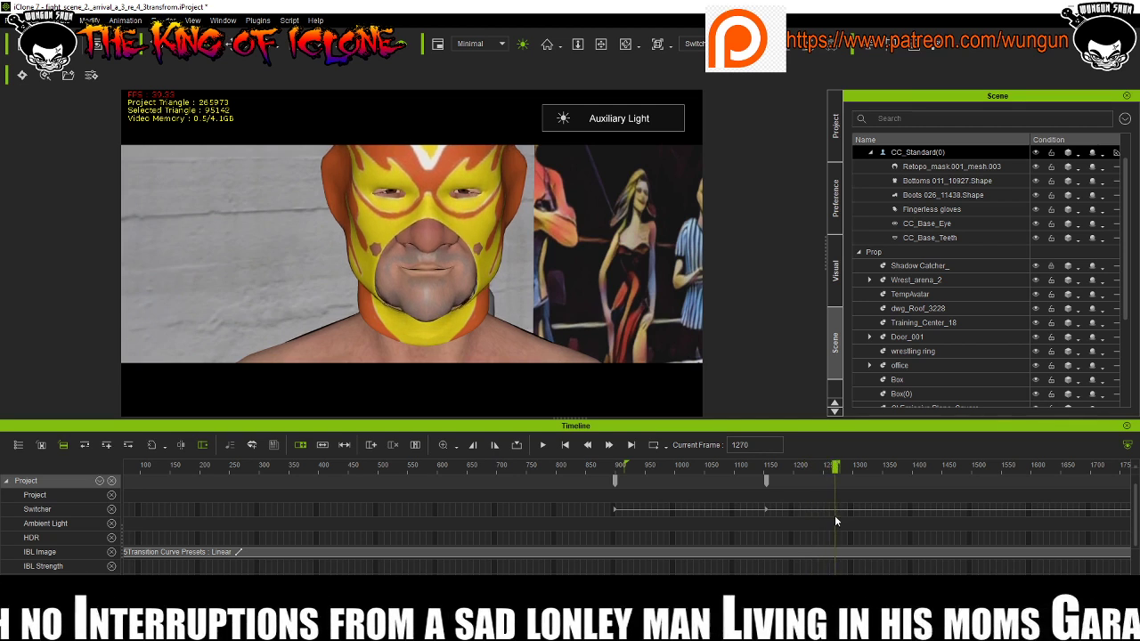
Turn off the auxiliary light and set the viewport render quality to High.
left_click(524, 44)
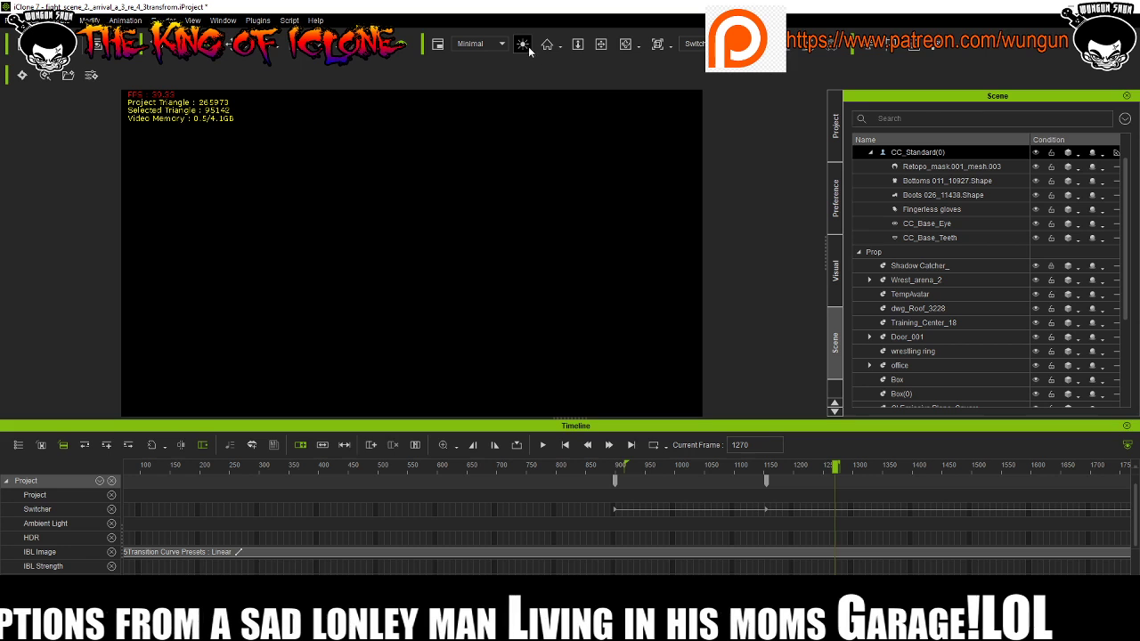
left_click(493, 47)
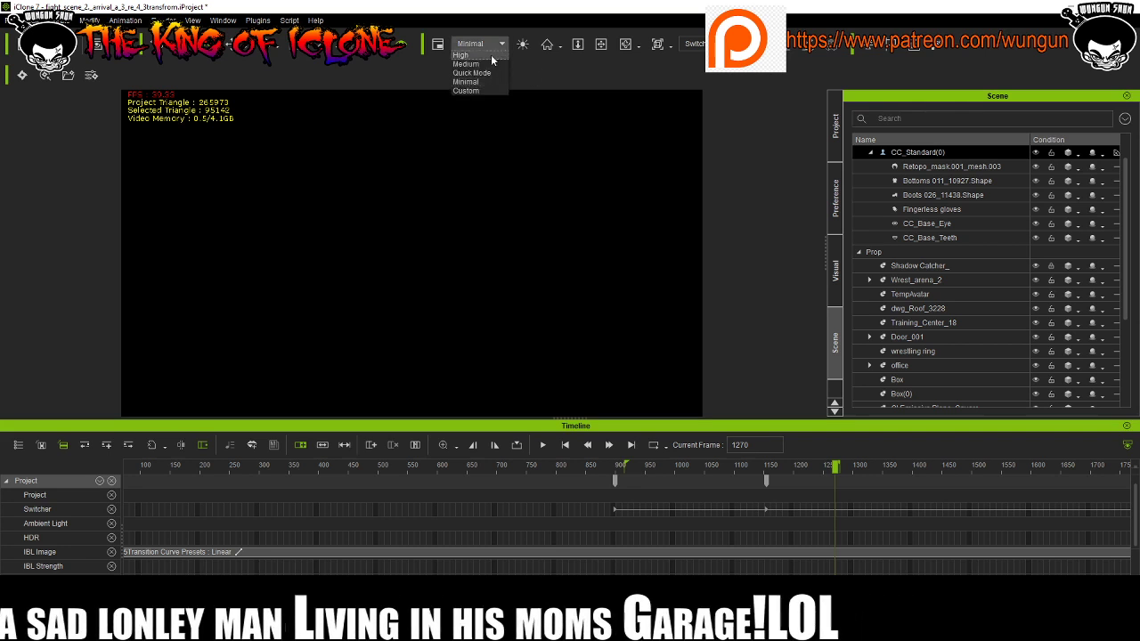
left_click(491, 55)
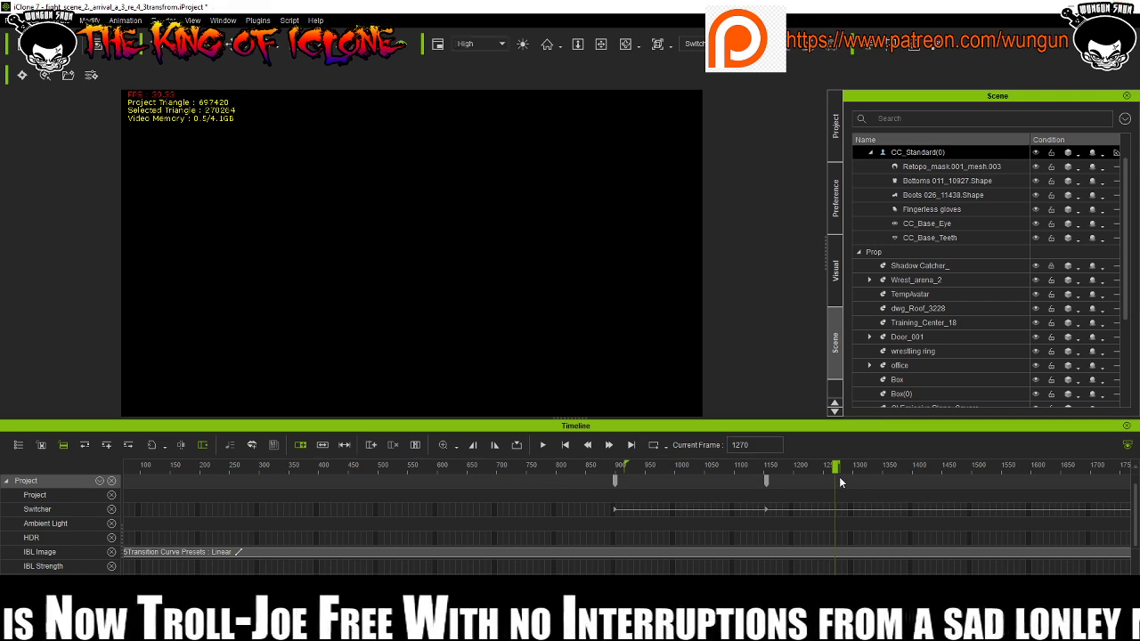
Play the shot from frame 922 to check the scene lighting and camera cut at high quality.
left_click_drag(835, 467, 629, 467)
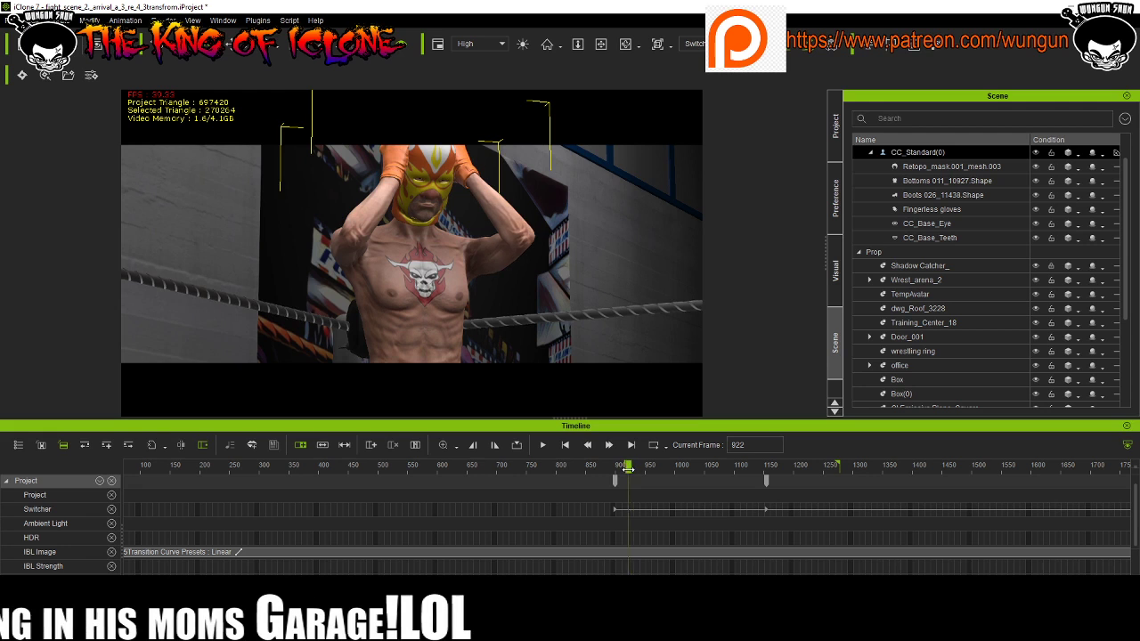
left_click(540, 445)
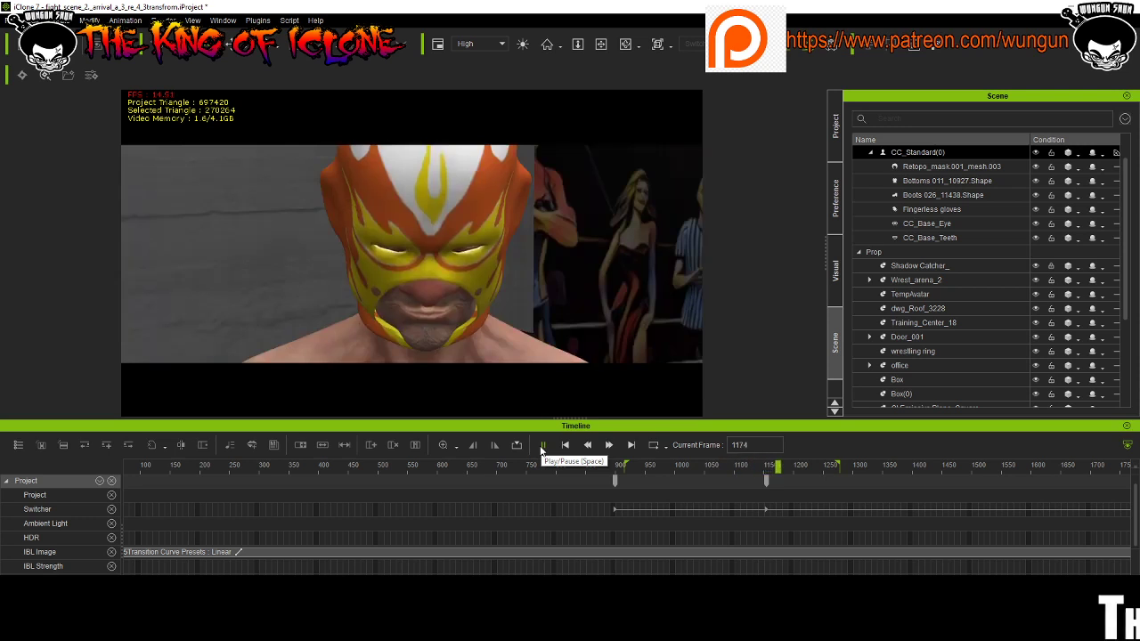
left_click(541, 445)
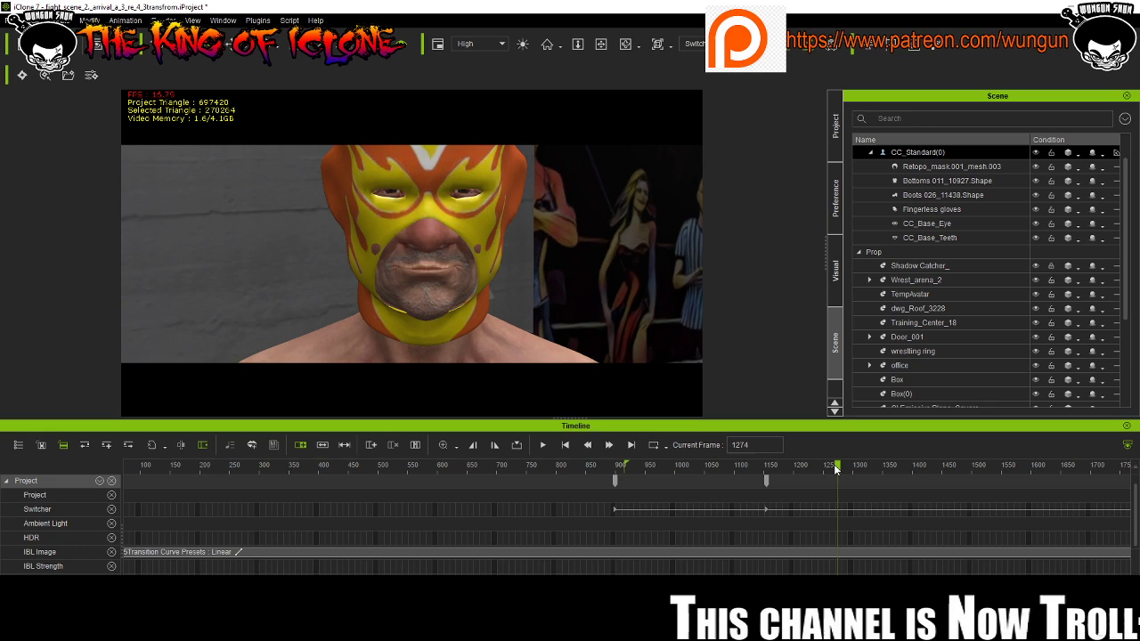
Return to frame 929, show the Expression track for CC_Standard(0) in the timeline, and expand its sub-tracks.
left_click_drag(804, 464, 632, 452)
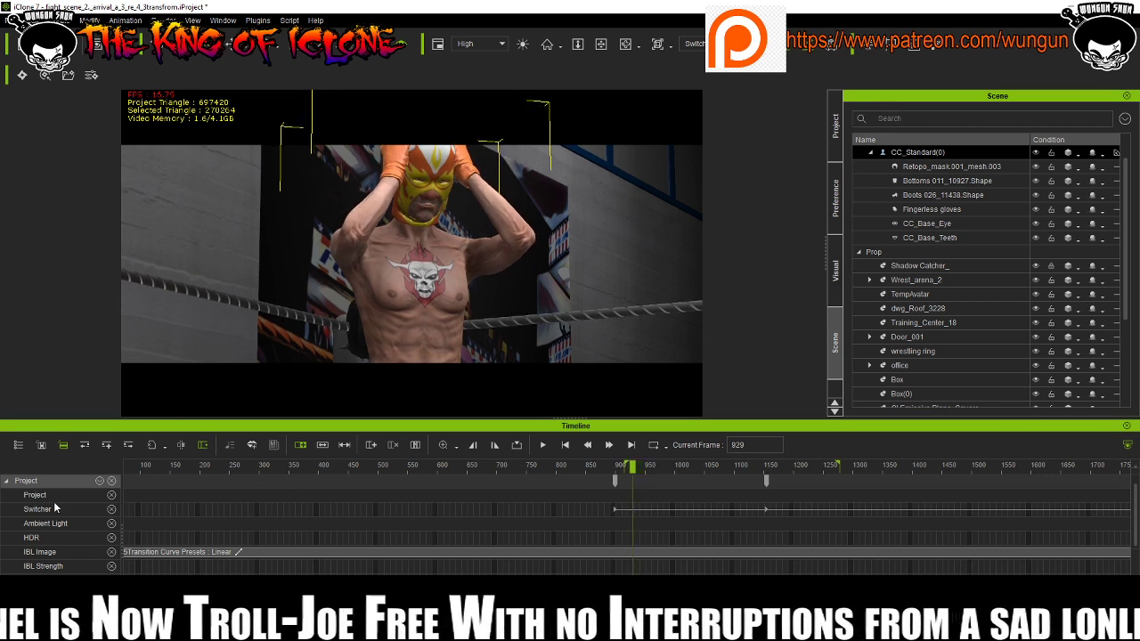
scroll(57, 526, "down", 5)
scroll(59, 532, "up", 5)
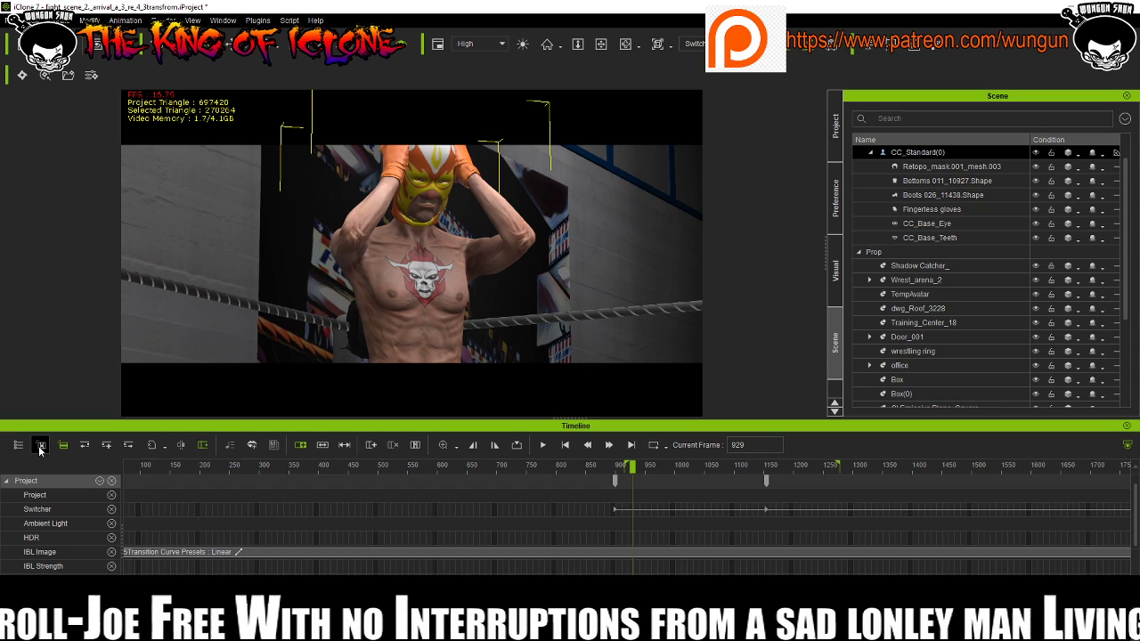
left_click(43, 446)
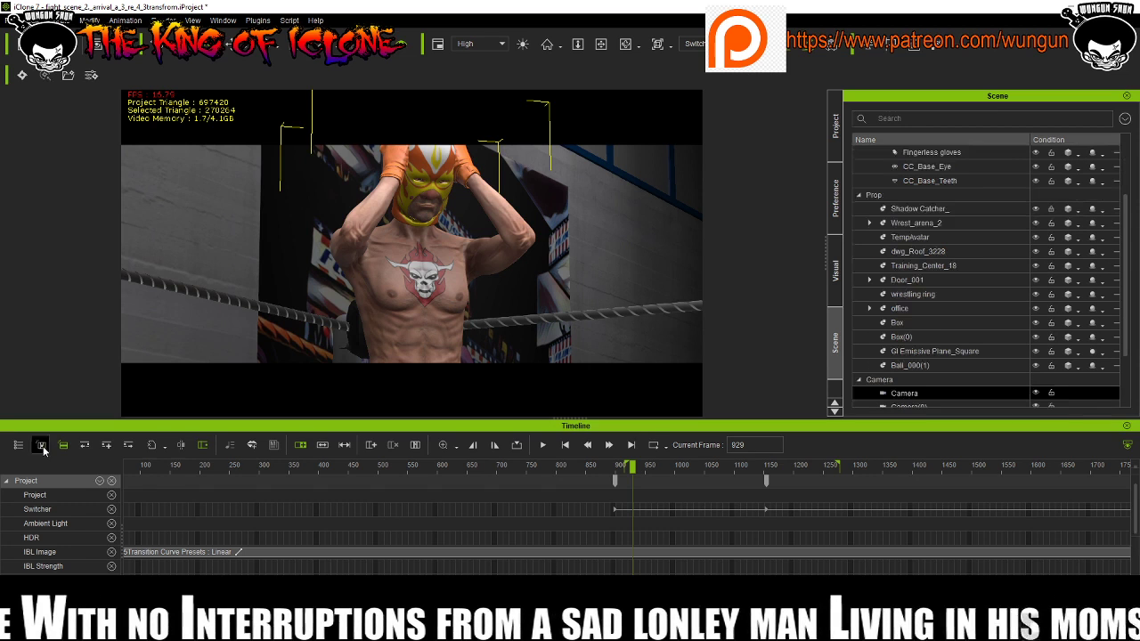
scroll(57, 525, "down", 3)
scroll(54, 516, "down", 2)
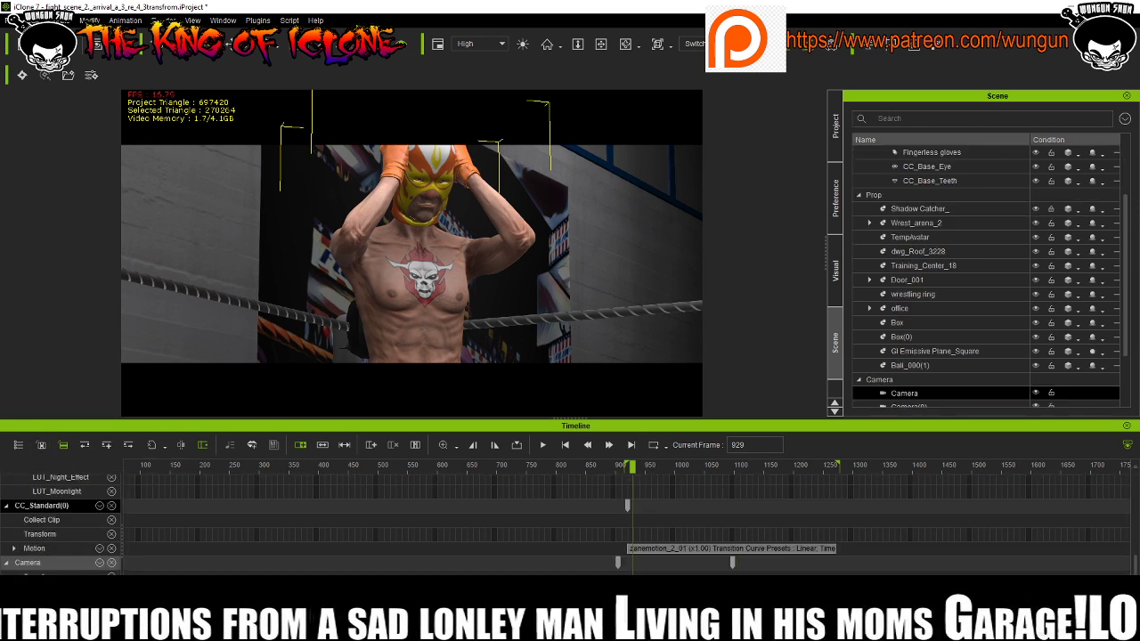
left_click(99, 505)
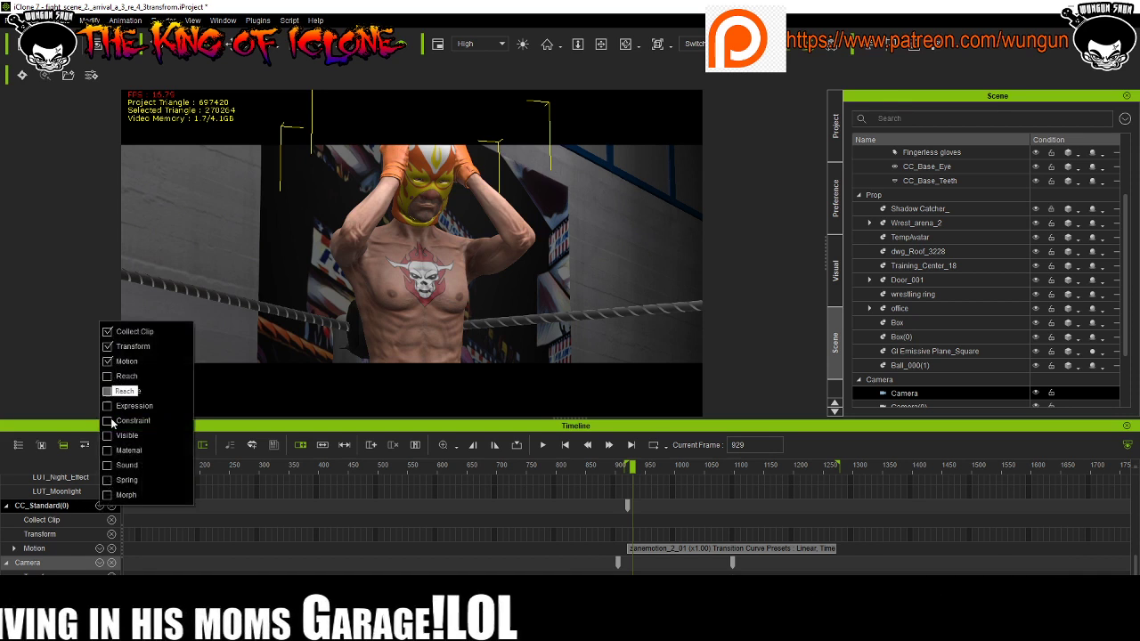
left_click(108, 406)
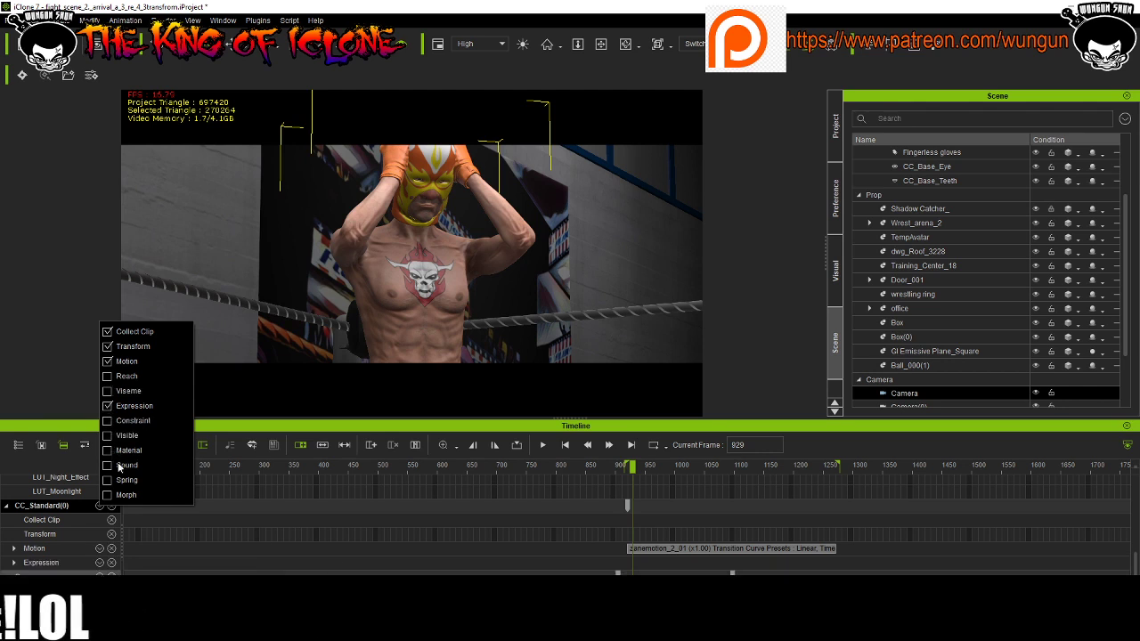
left_click(71, 430)
scroll(180, 498, "down", 1)
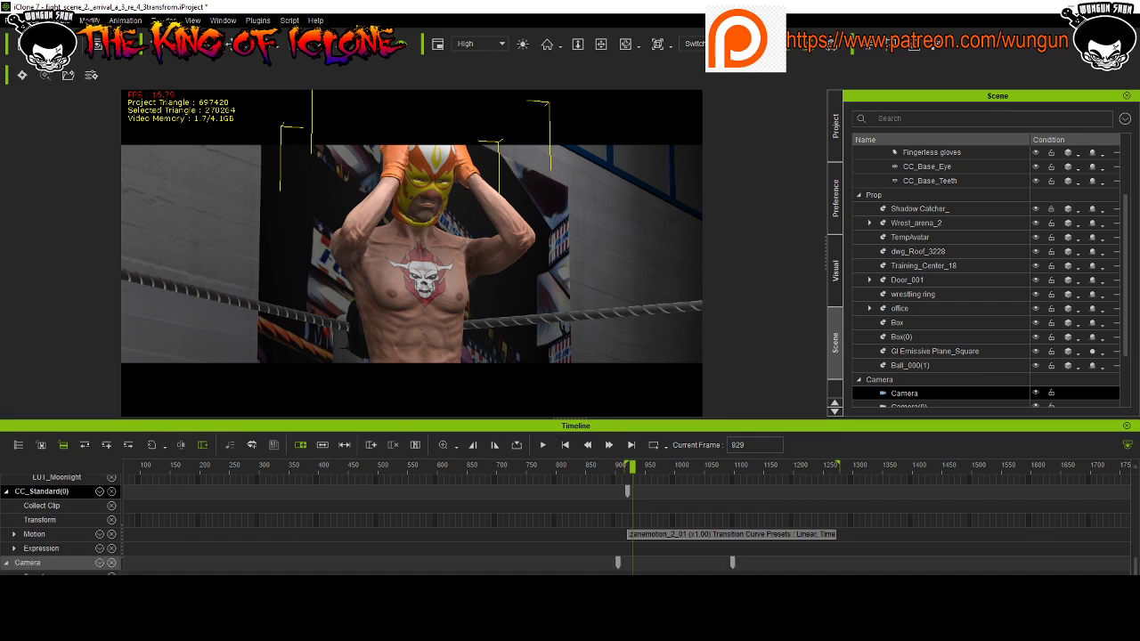
left_click(13, 549)
scroll(267, 568, "down", 1)
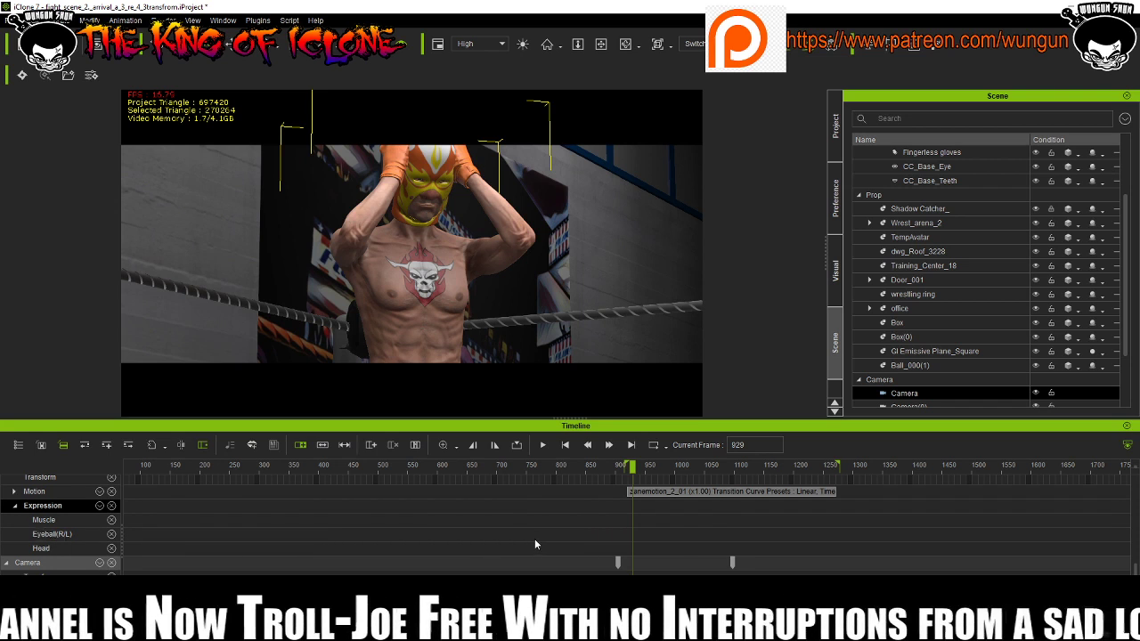
Return to frame 1 and delete the wrestler's existing expression clip there.
scroll(518, 550, "down", 4)
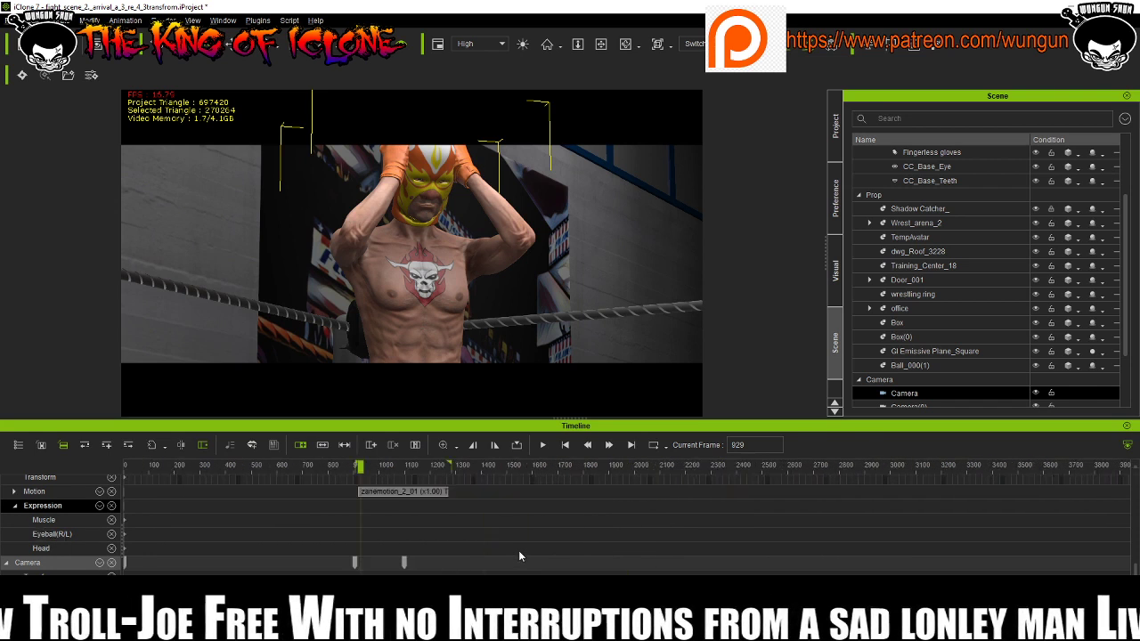
scroll(518, 550, "down", 1)
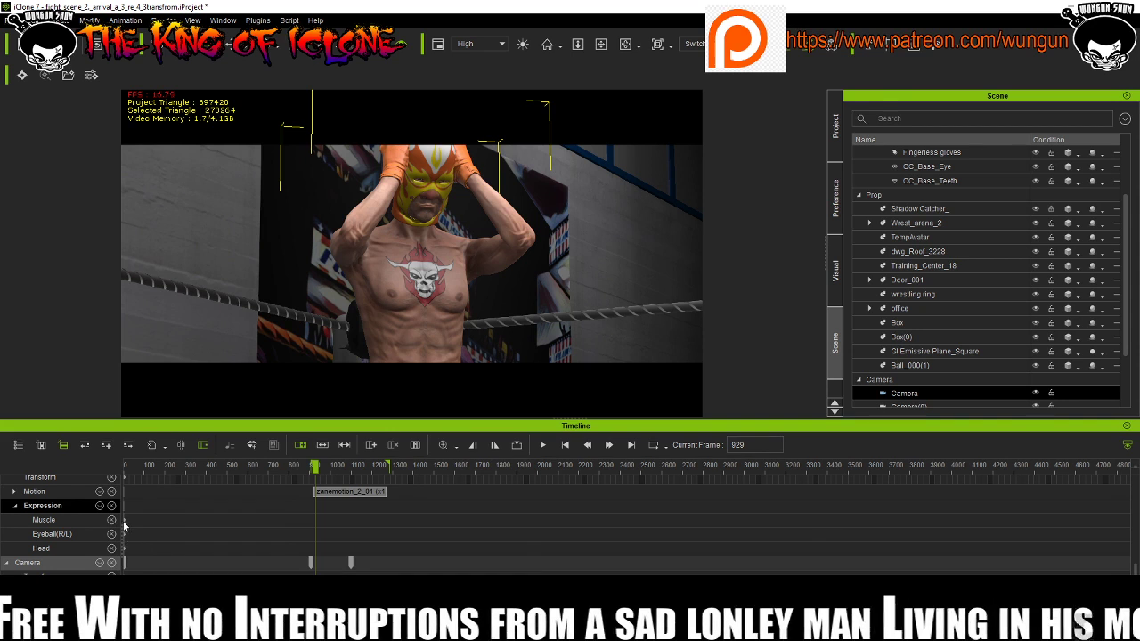
scroll(127, 511, "up", 2)
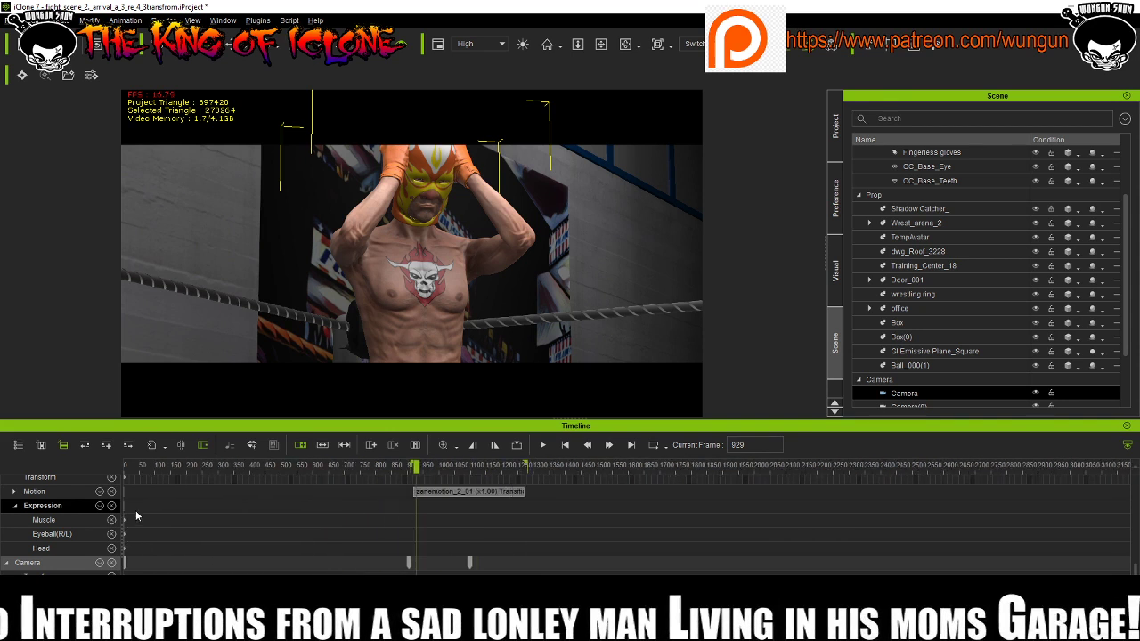
left_click(122, 466)
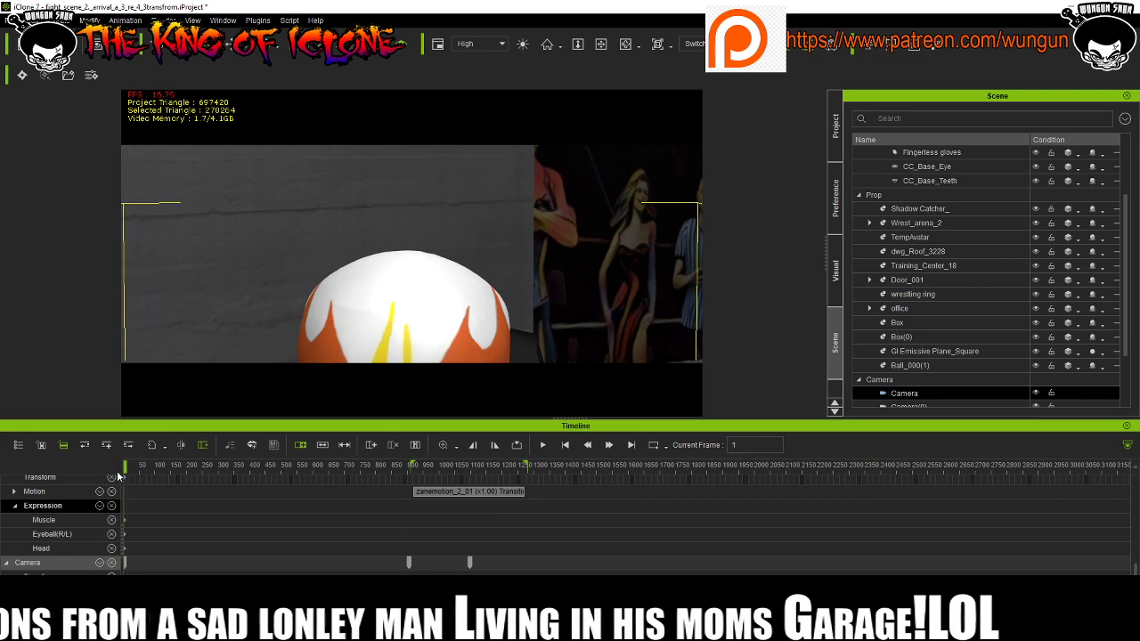
scroll(177, 500, "up", 6)
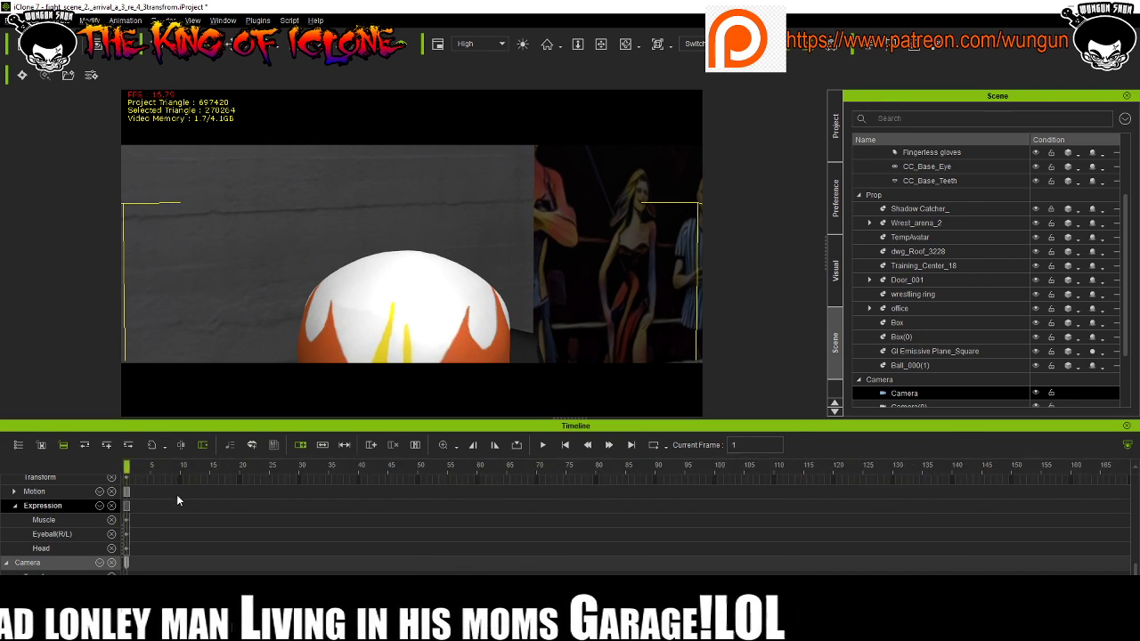
left_click(128, 505)
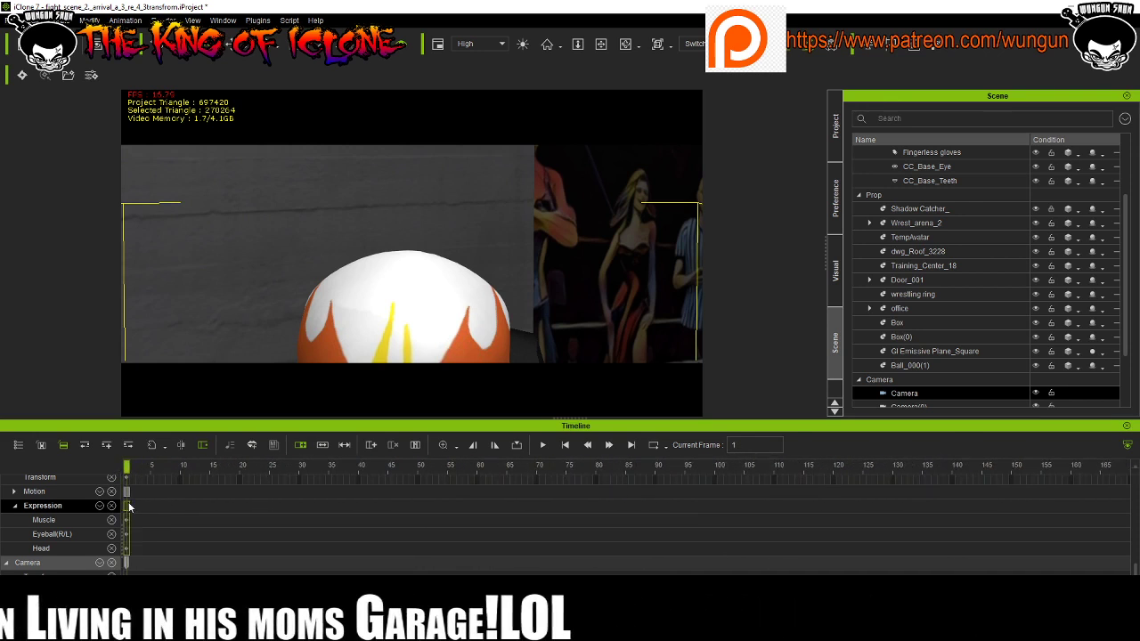
key("Delete")
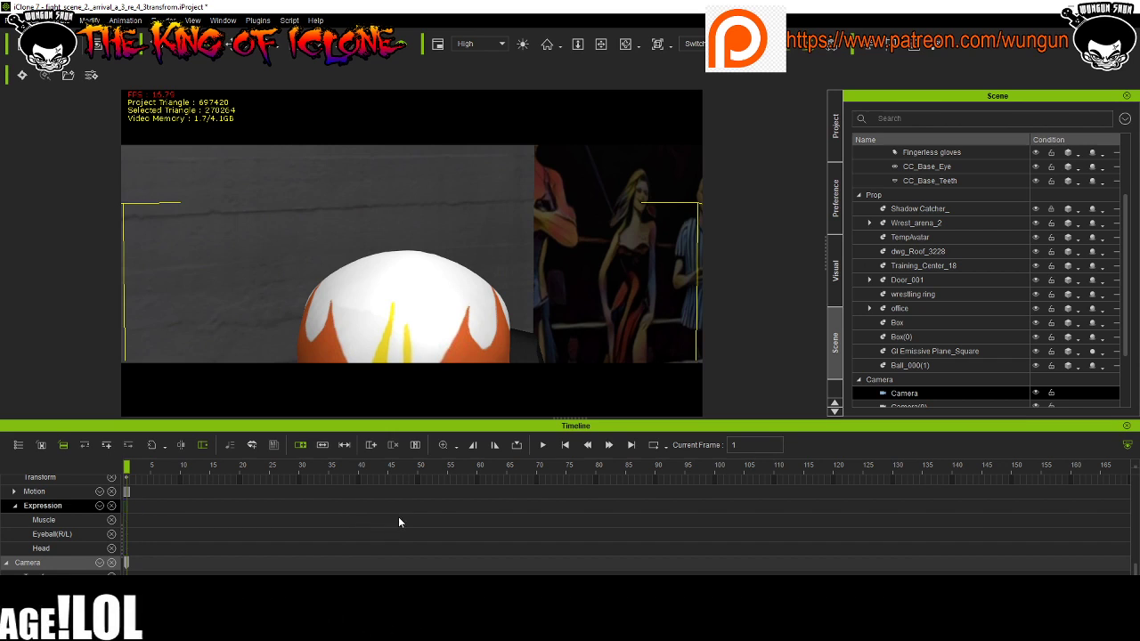
Scrub the shot between frames 977 and 1094 to check the face timing, and return to frame 923.
scroll(425, 521, "down", 10)
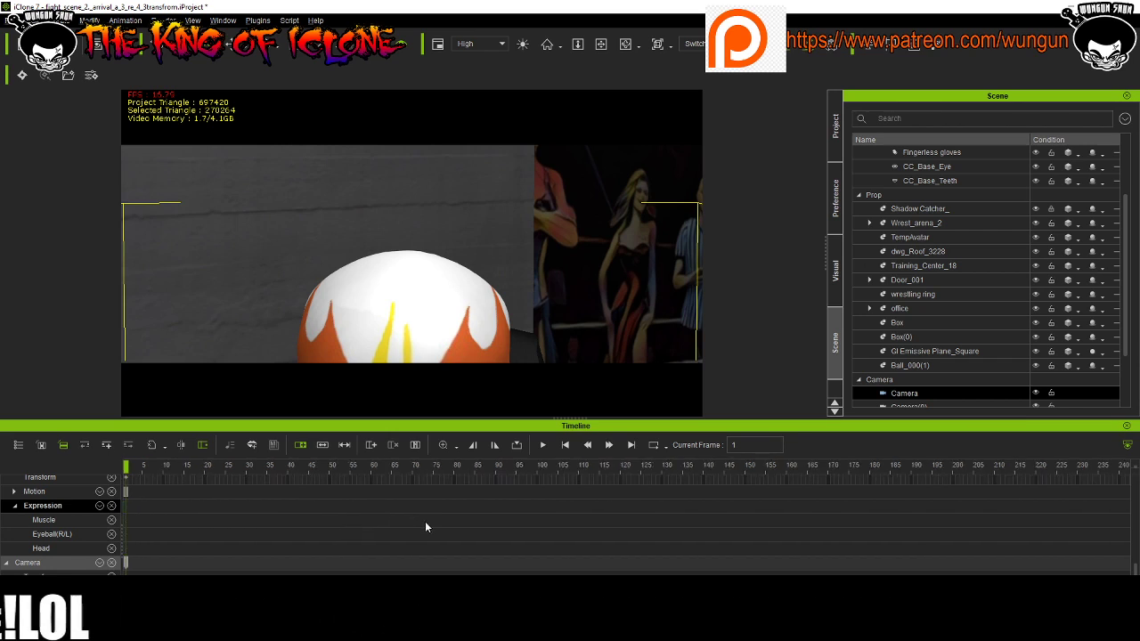
left_click(402, 467)
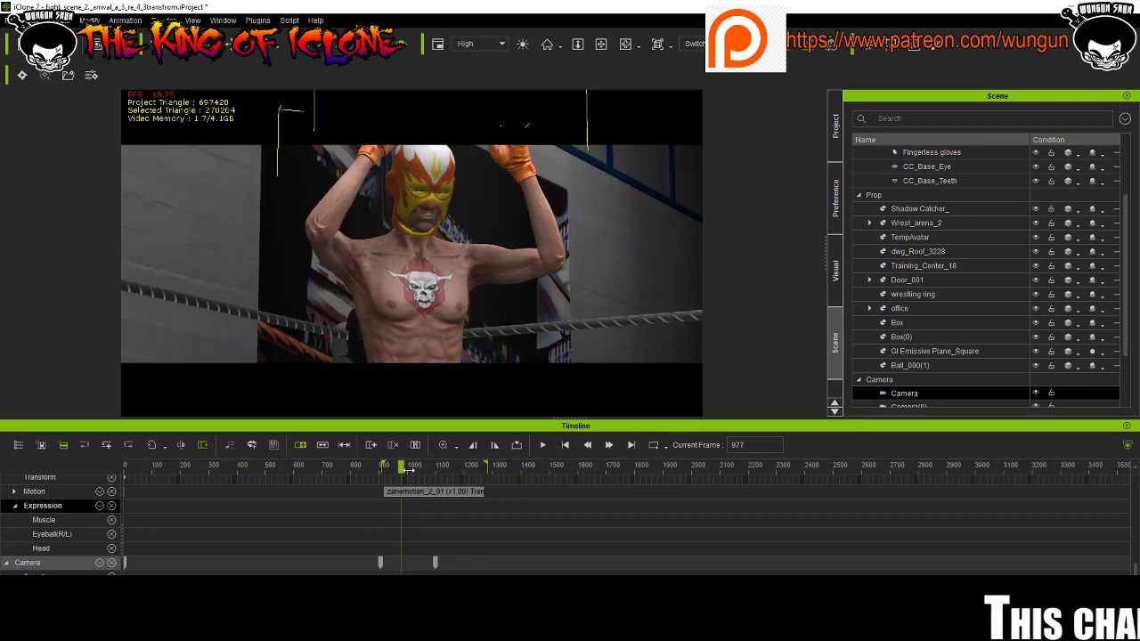
left_click_drag(405, 470, 435, 489)
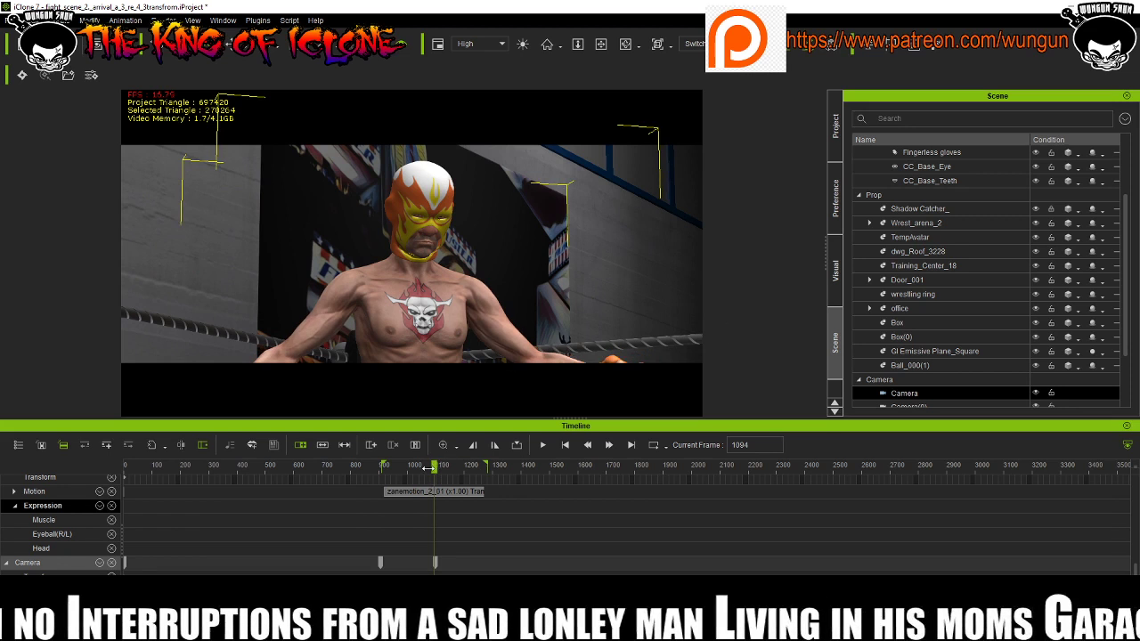
left_click_drag(430, 469, 383, 475)
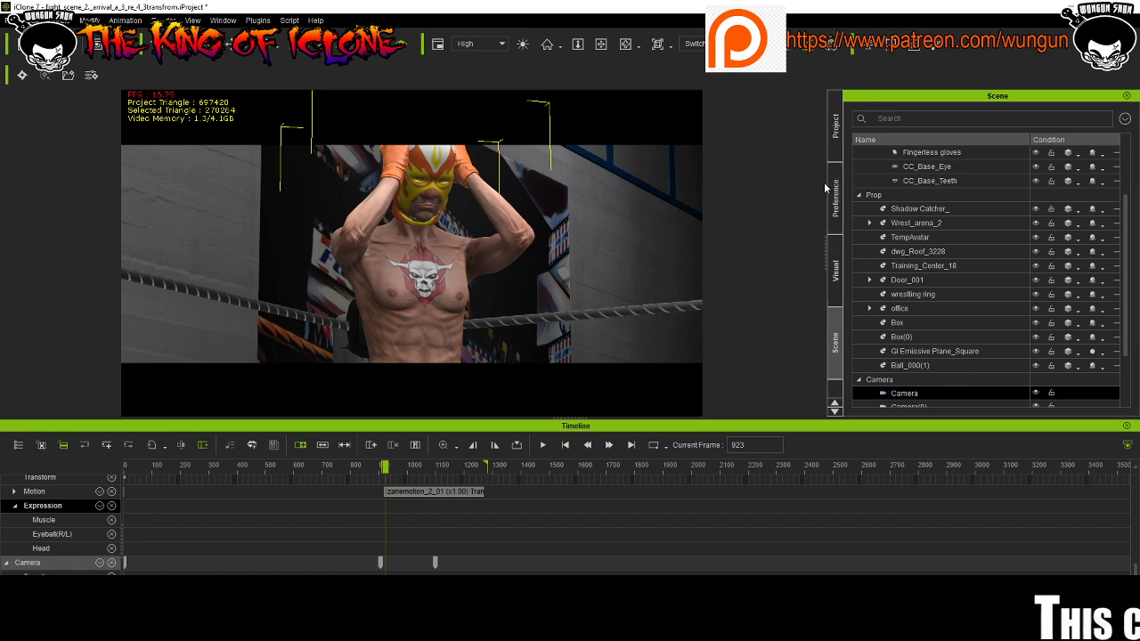
scroll(910, 296, "down", 2)
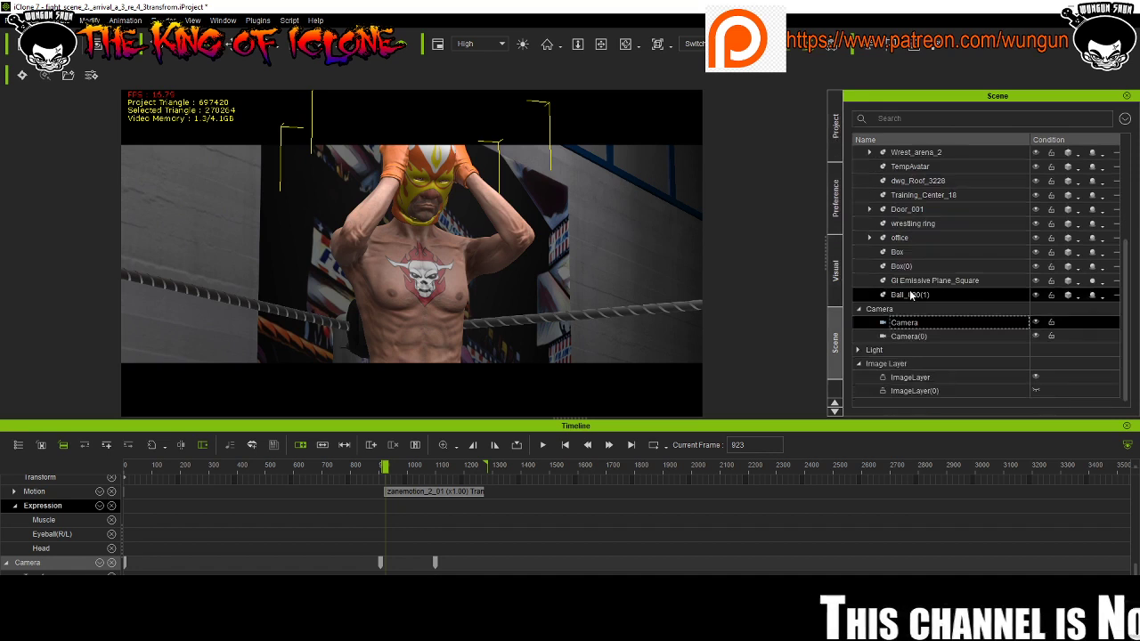
scroll(910, 296, "up", 3)
scroll(911, 296, "down", 3)
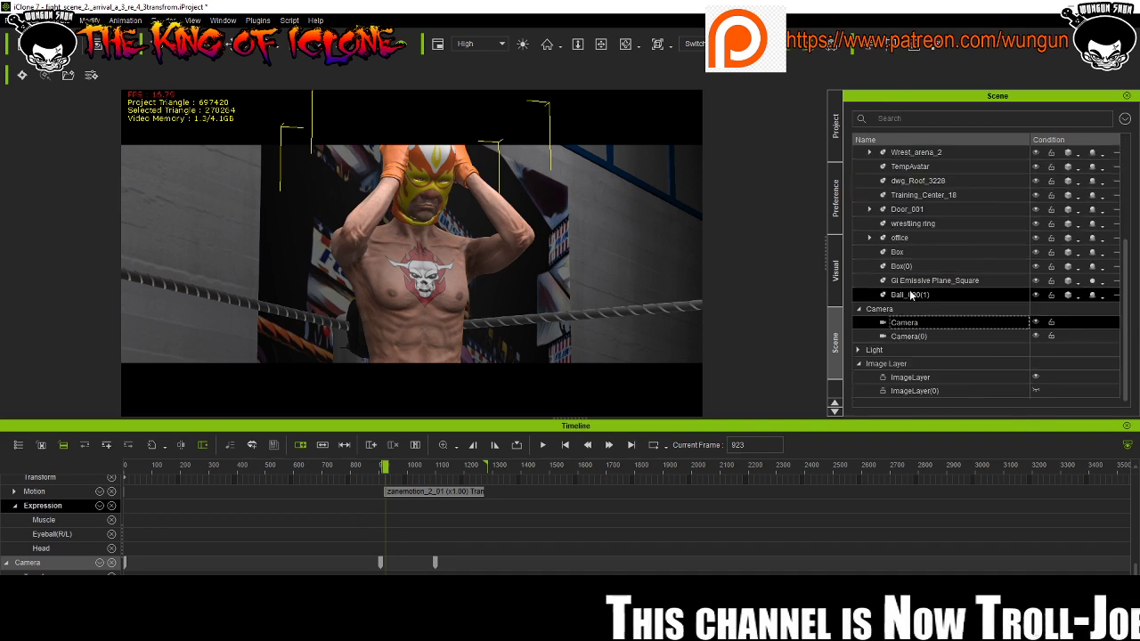
scroll(910, 296, "up", 1)
scroll(910, 296, "up", 3)
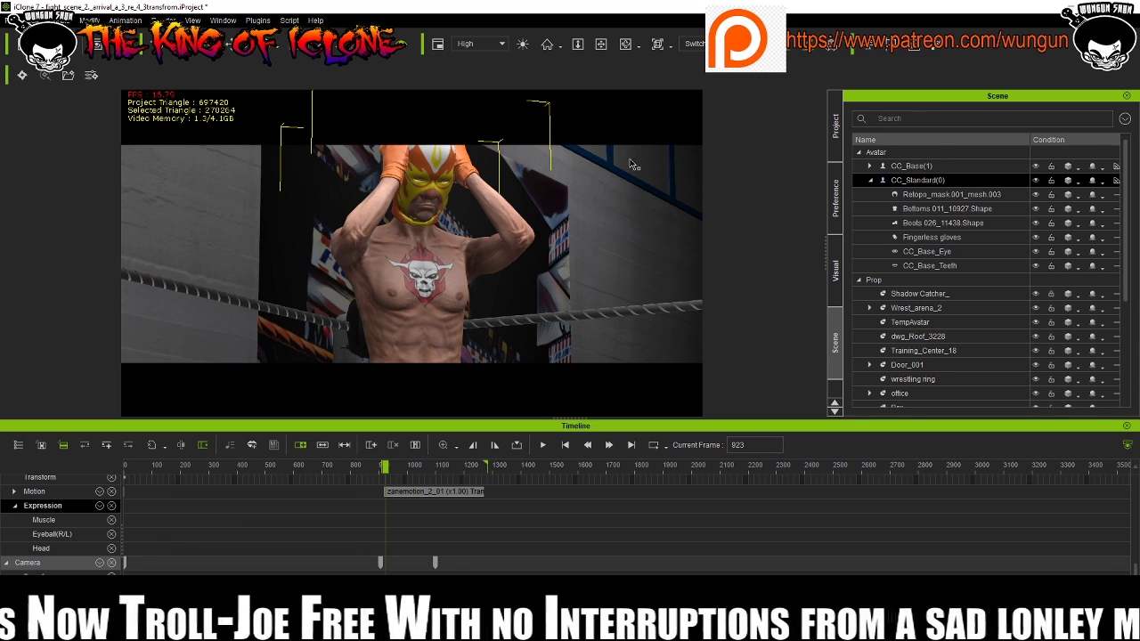
scroll(903, 293, "down", 5)
left_click(904, 322)
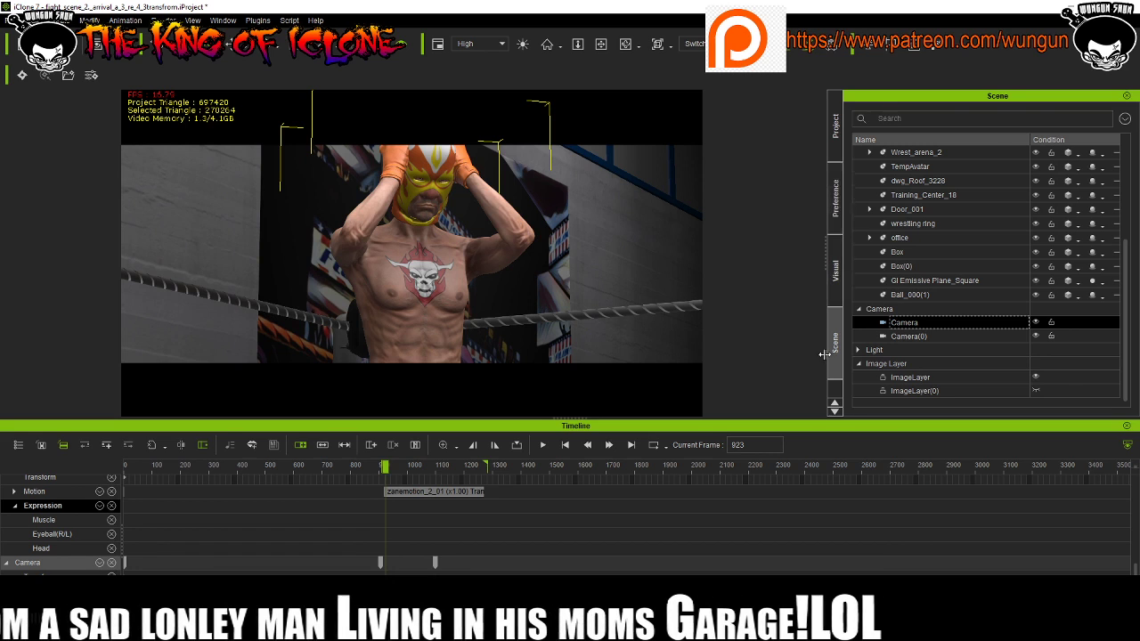
Select the masked wrestler, CC_Standard(0), and open the Face Key editor from his facial animation settings.
scroll(830, 362, "down", 2)
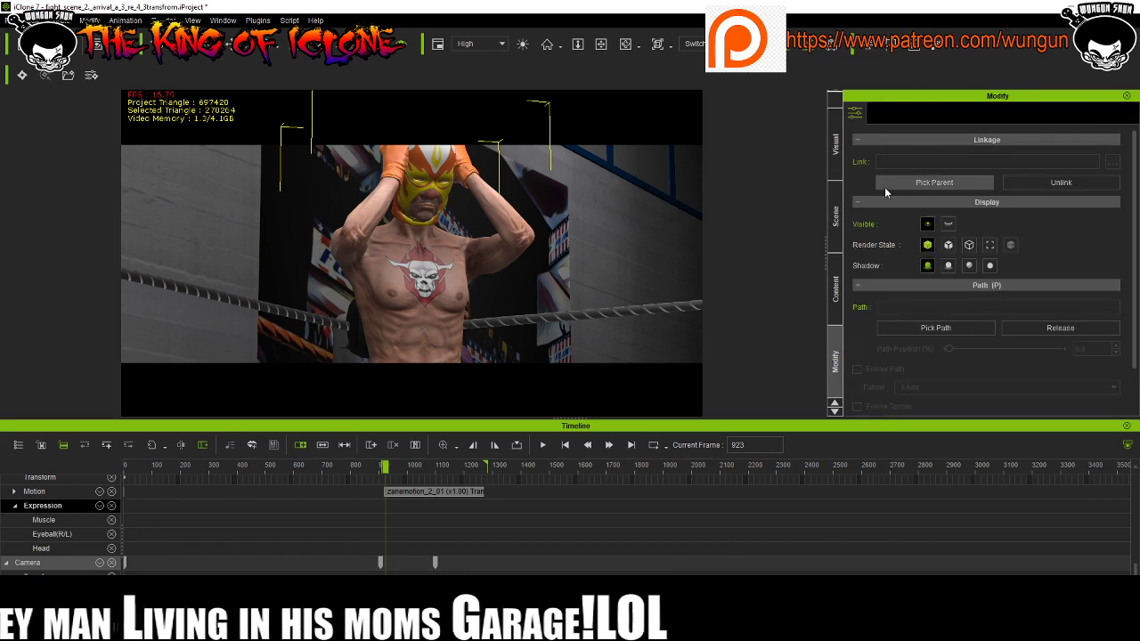
left_click(424, 264)
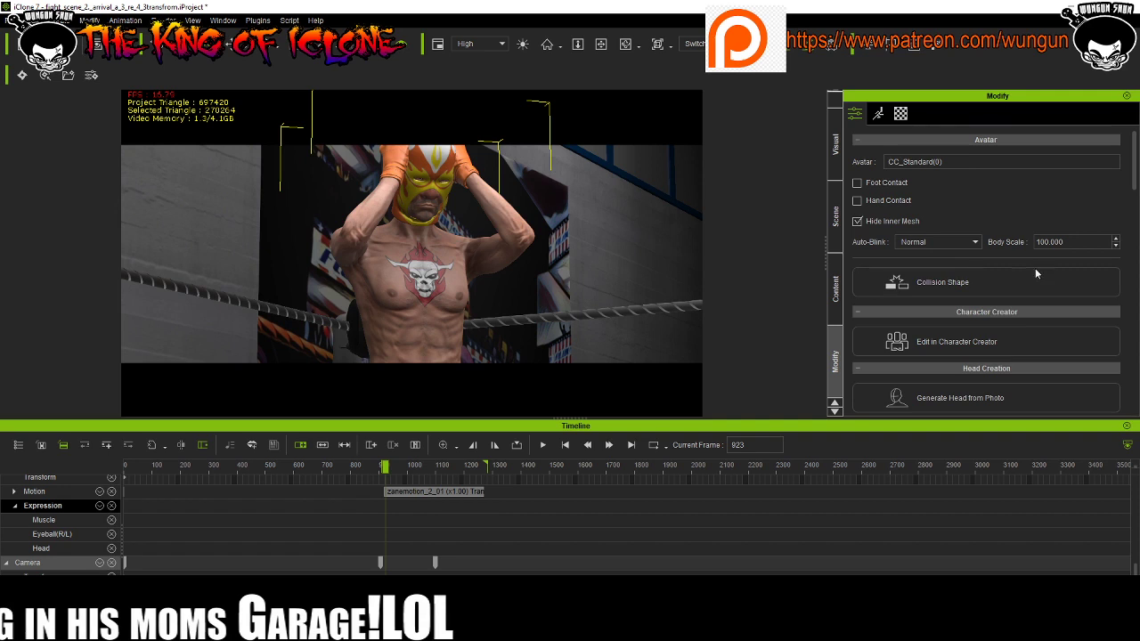
left_click(879, 120)
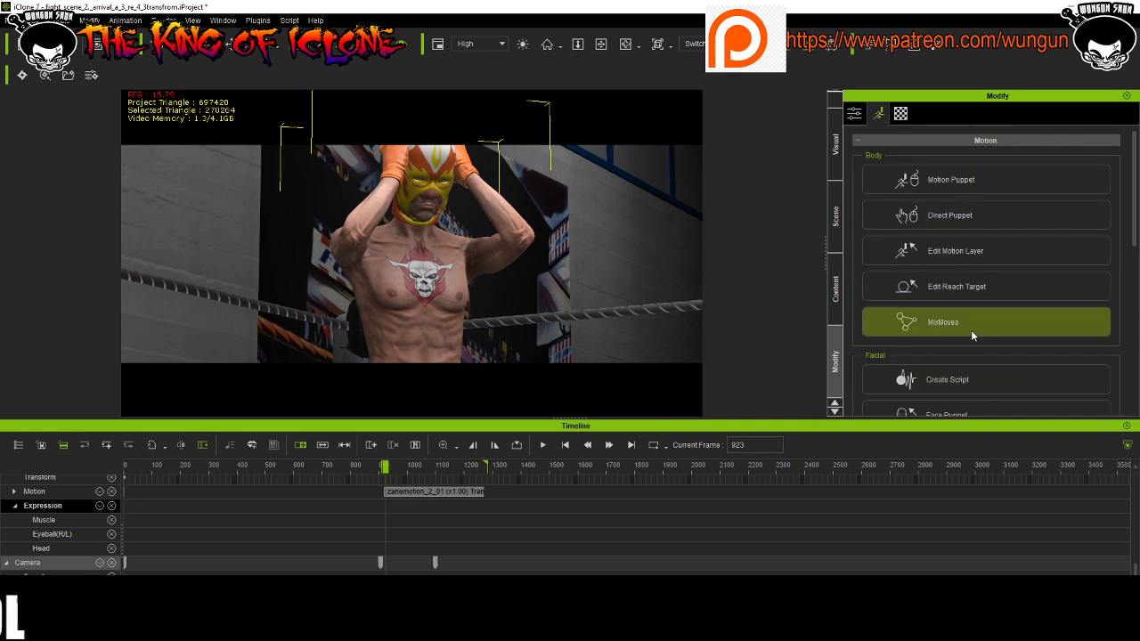
scroll(965, 303, "down", 4)
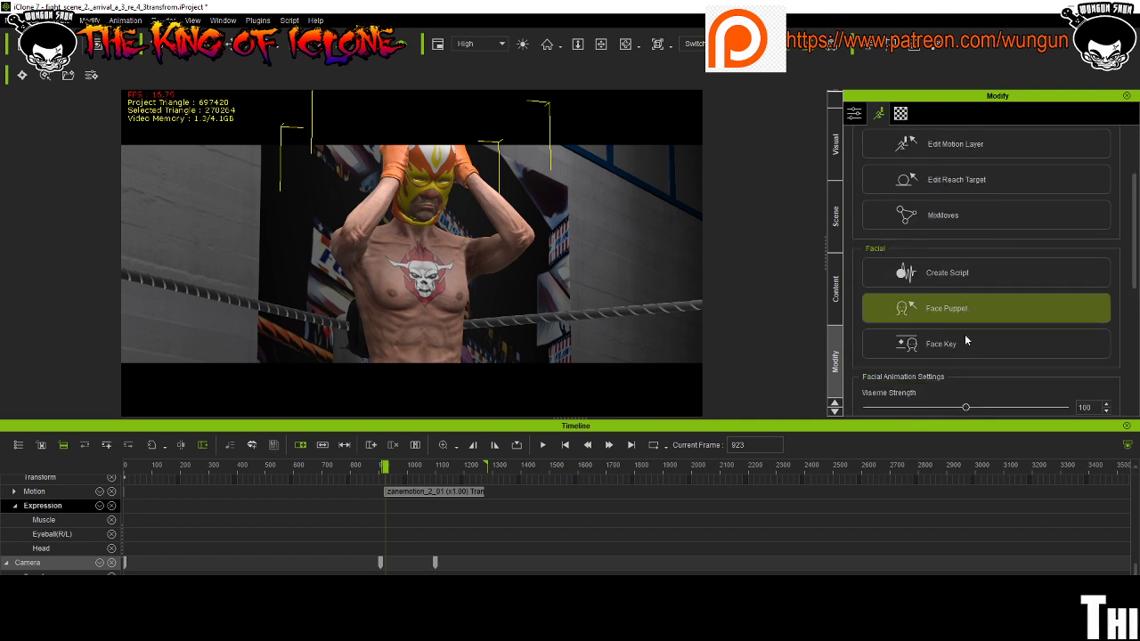
left_click(951, 304)
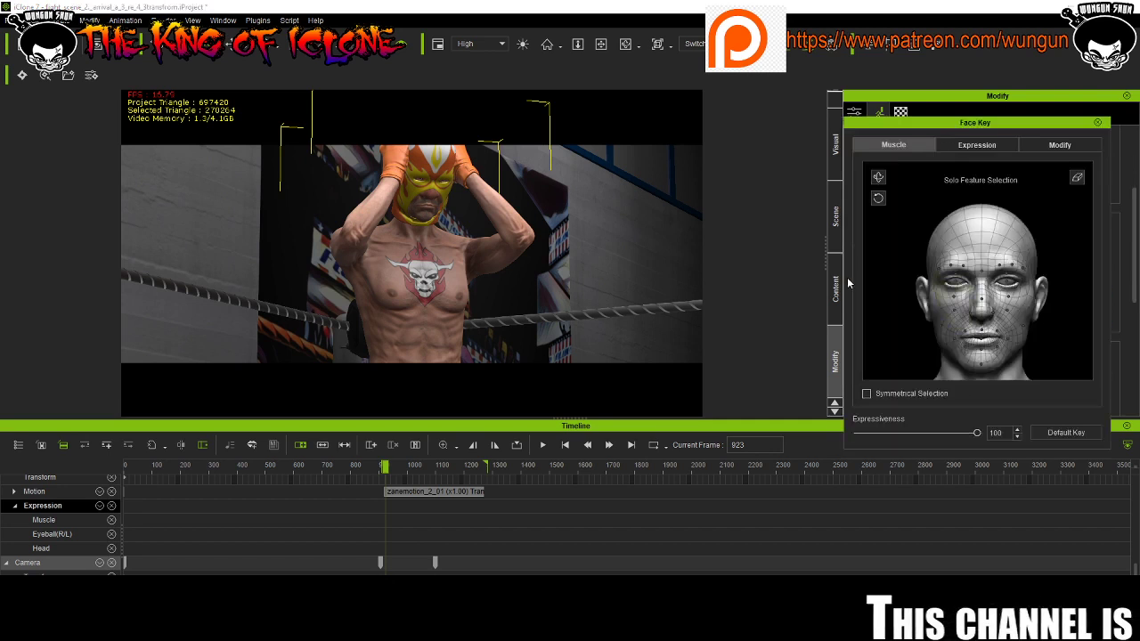
Apply the Angry_2 expression from the 03-Angry style to the wrestler at frame 923.
left_click(990, 151)
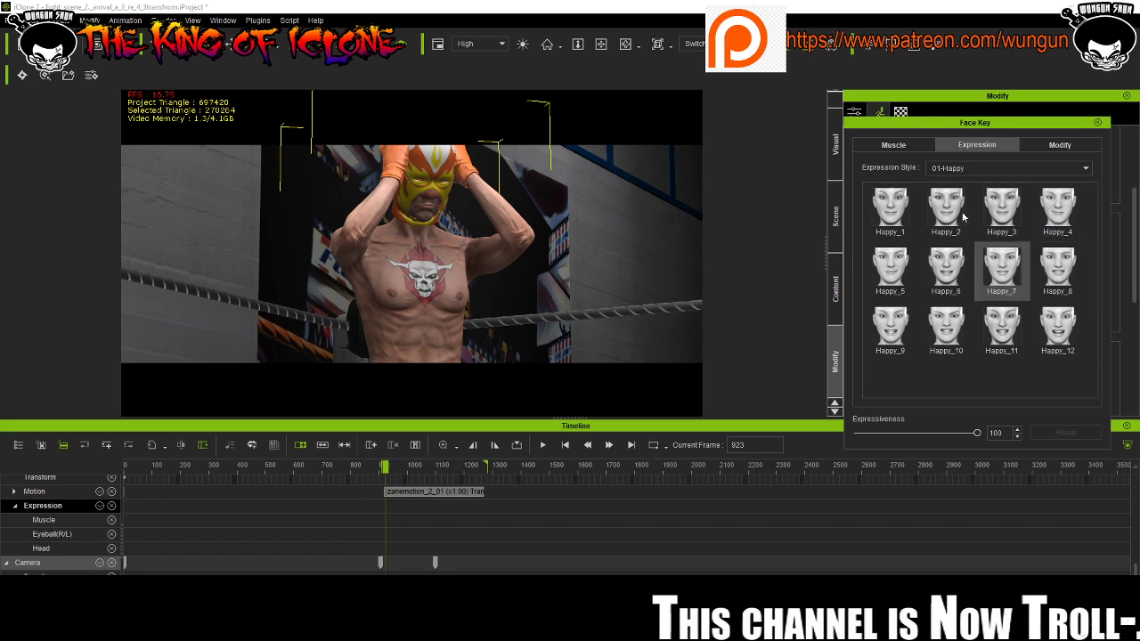
left_click(945, 169)
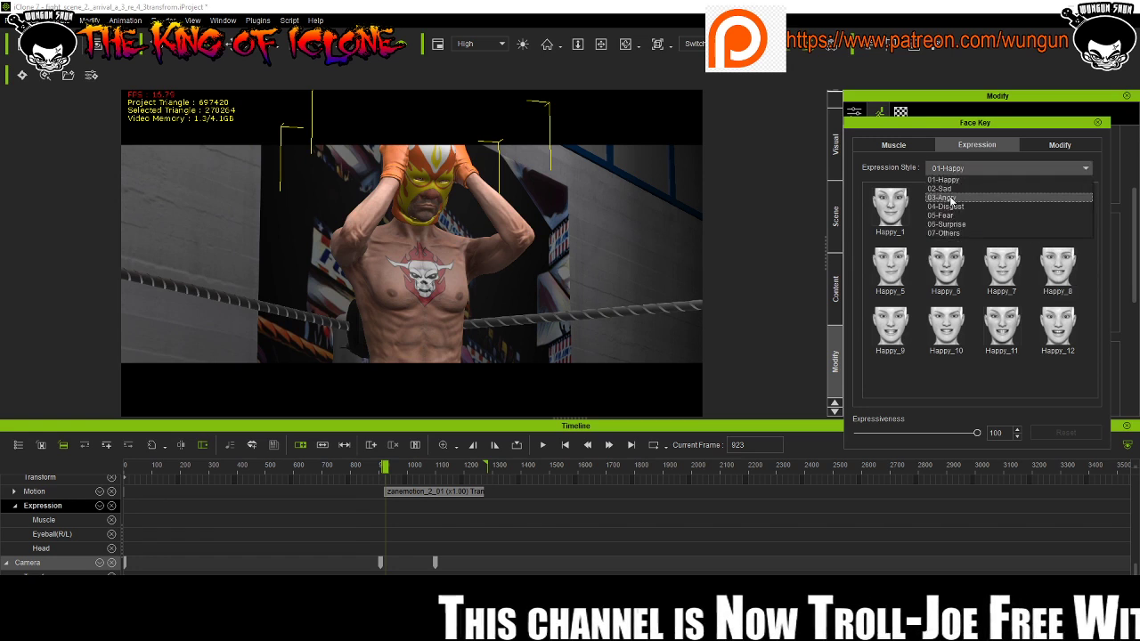
left_click(951, 198)
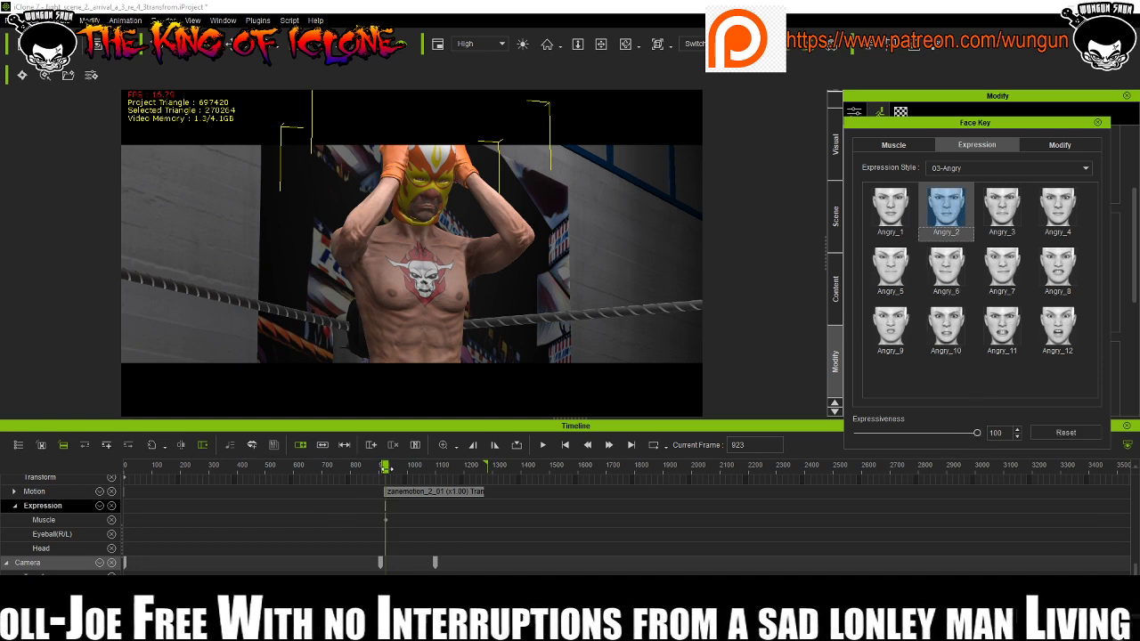
Scrub through to frame 1226, return to the muscle key at frame 923, and set its expressiveness to 0.
left_click_drag(391, 470, 471, 476)
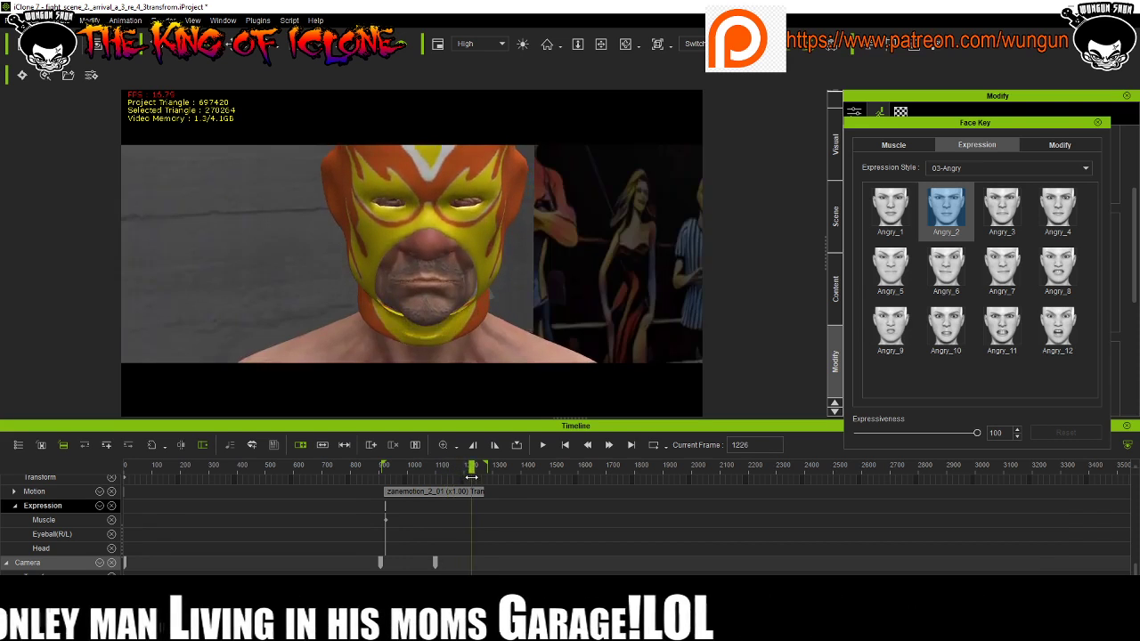
left_click_drag(464, 479, 391, 481)
scroll(458, 525, "up", 6)
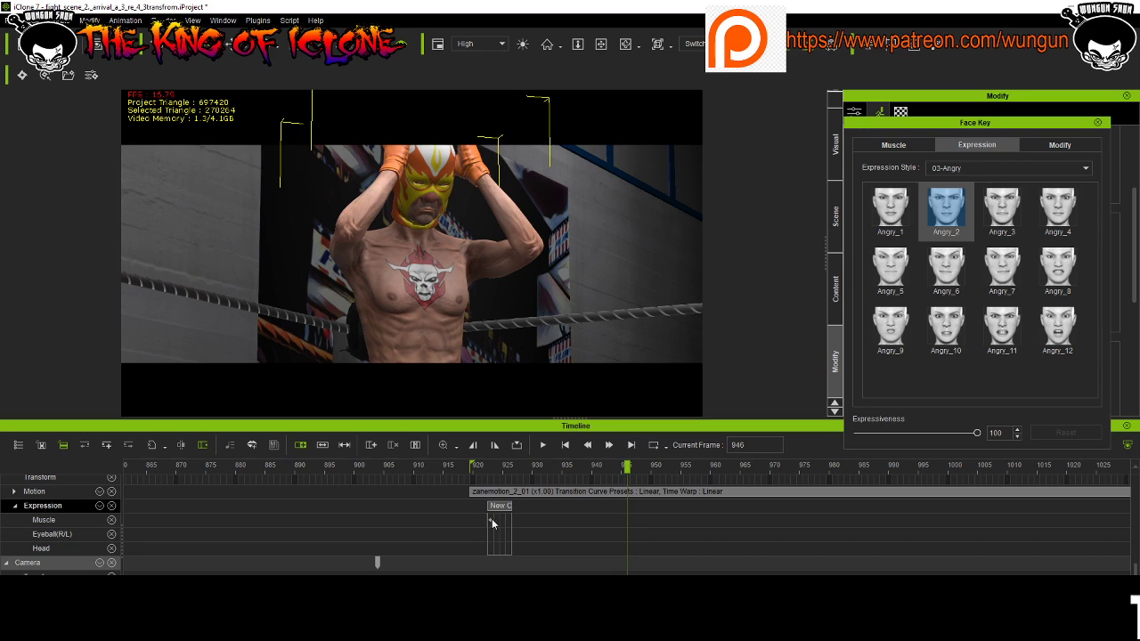
left_click(489, 518)
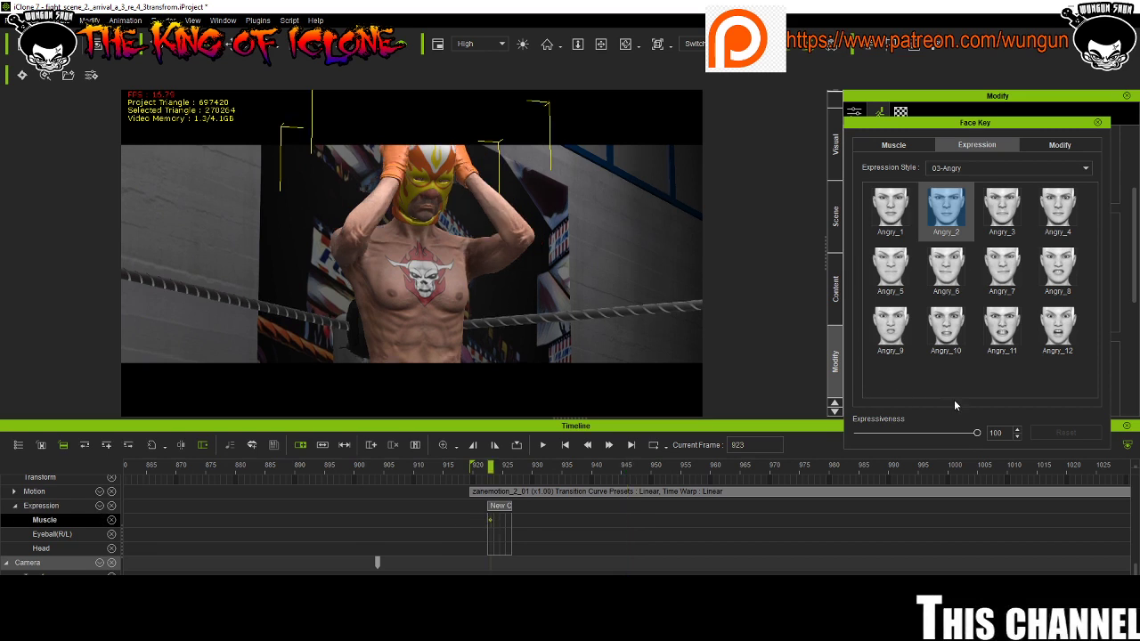
left_click_drag(974, 431, 817, 435)
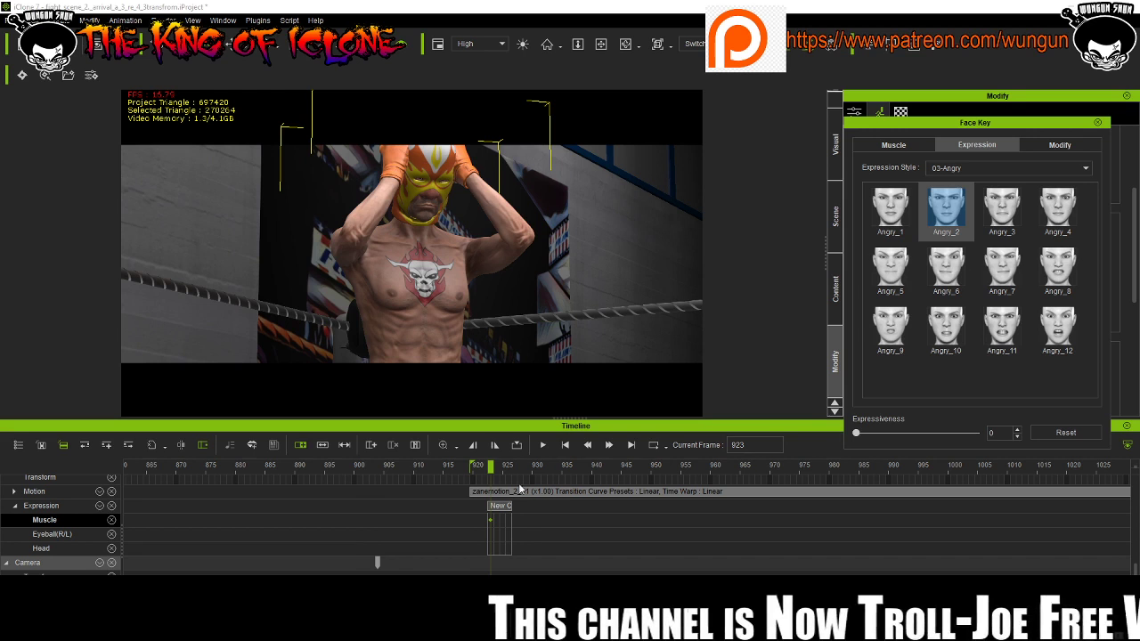
Key the Angry_2 expression with expressiveness 100 at frame 1095 and expressiveness 15 at frame 1172.
key("space")
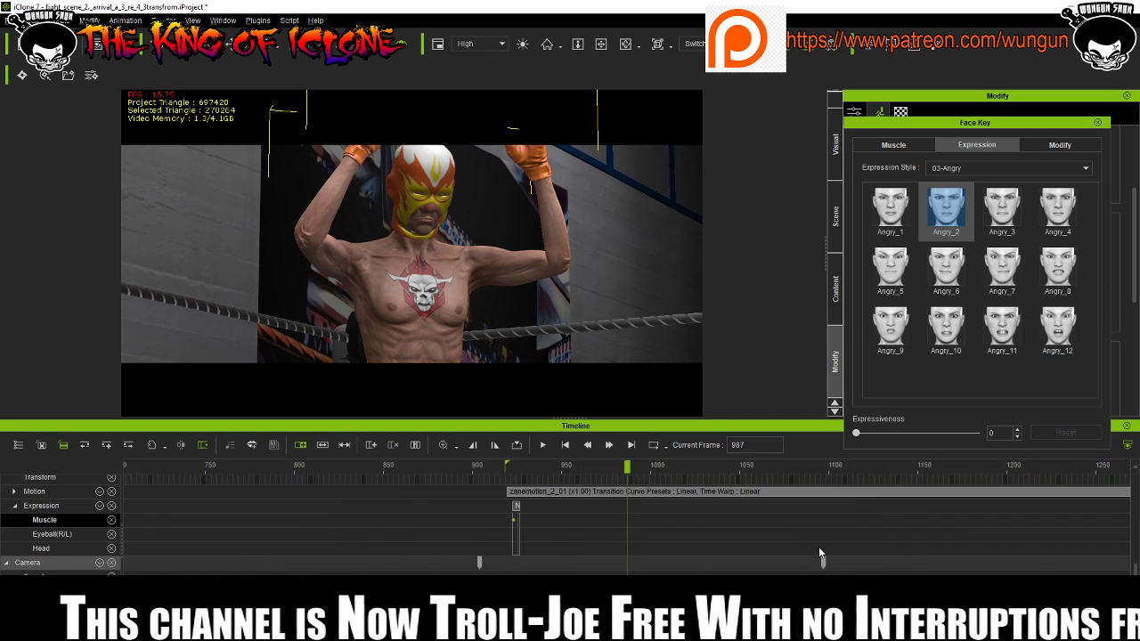
scroll(639, 485, "down", 5)
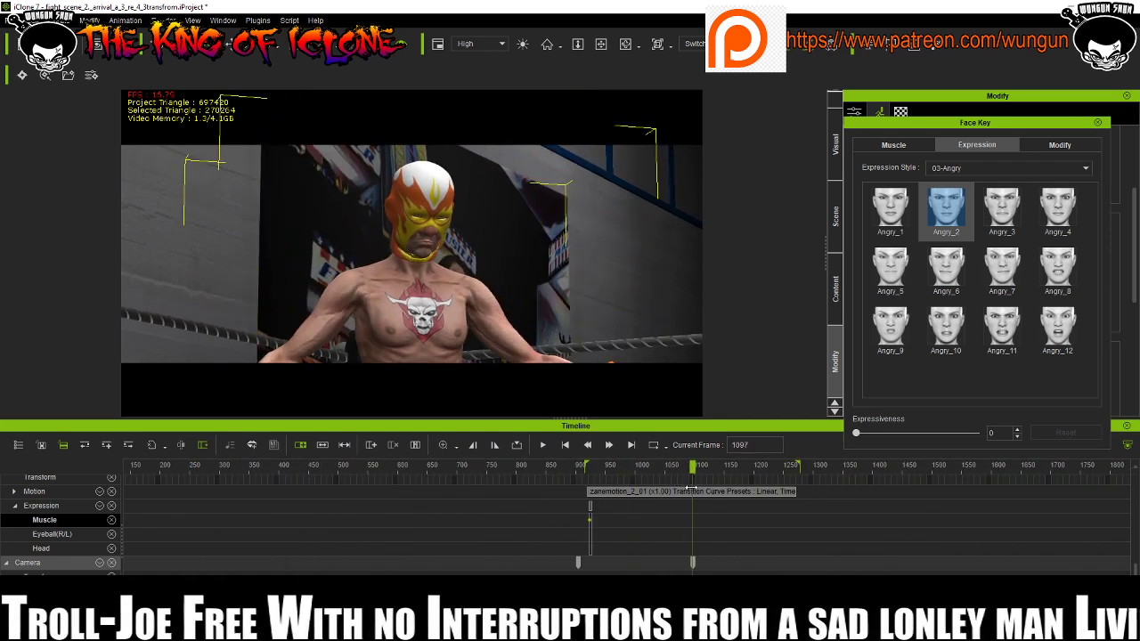
key("Left")
key("Left")
left_click_drag(860, 433, 979, 441)
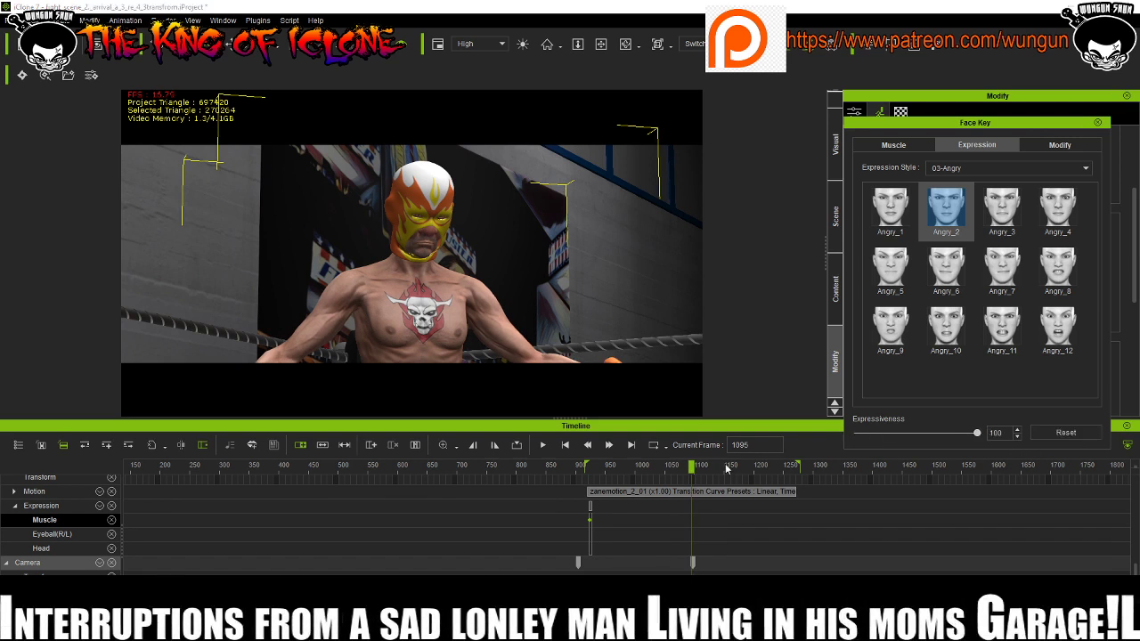
left_click_drag(693, 469, 735, 481)
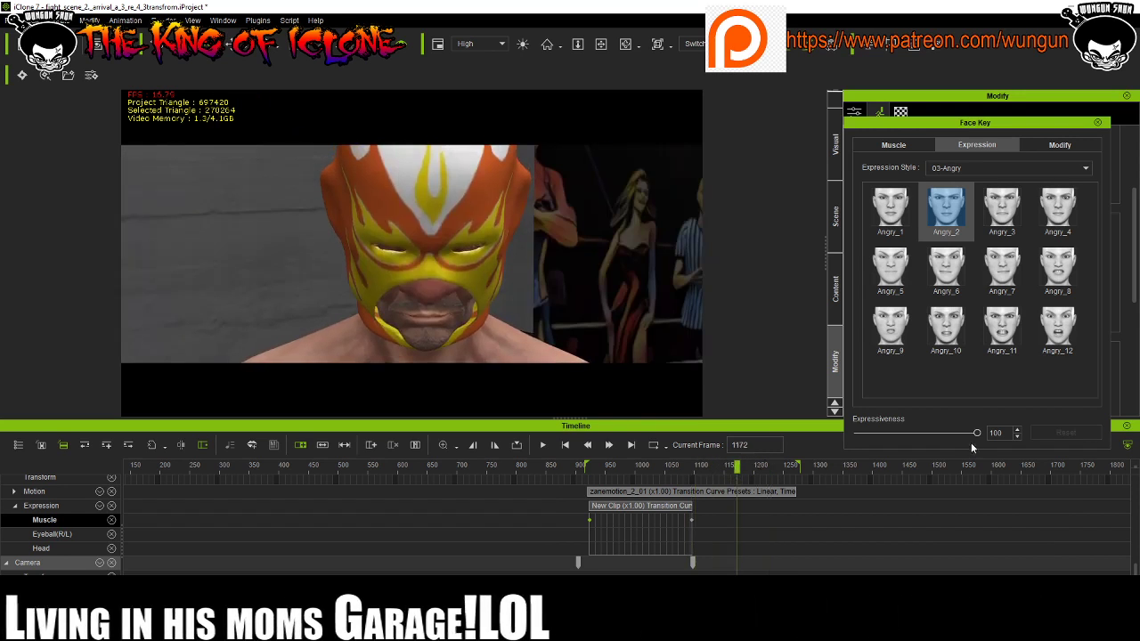
left_click_drag(971, 433, 875, 441)
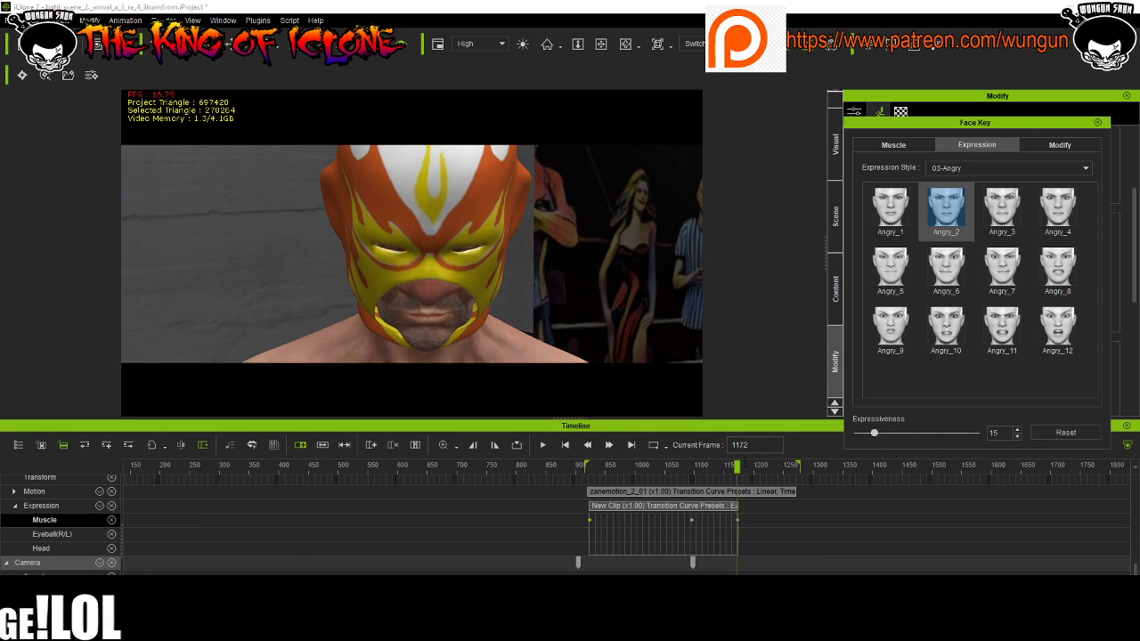
Key the Happy_5 expression from the 01-Happy style on the wrestler at frame 1202 with expressiveness 100.
mouse_move(739, 469)
left_mouse_down()
mouse_move(792, 466)
mouse_move(754, 471)
left_mouse_up()
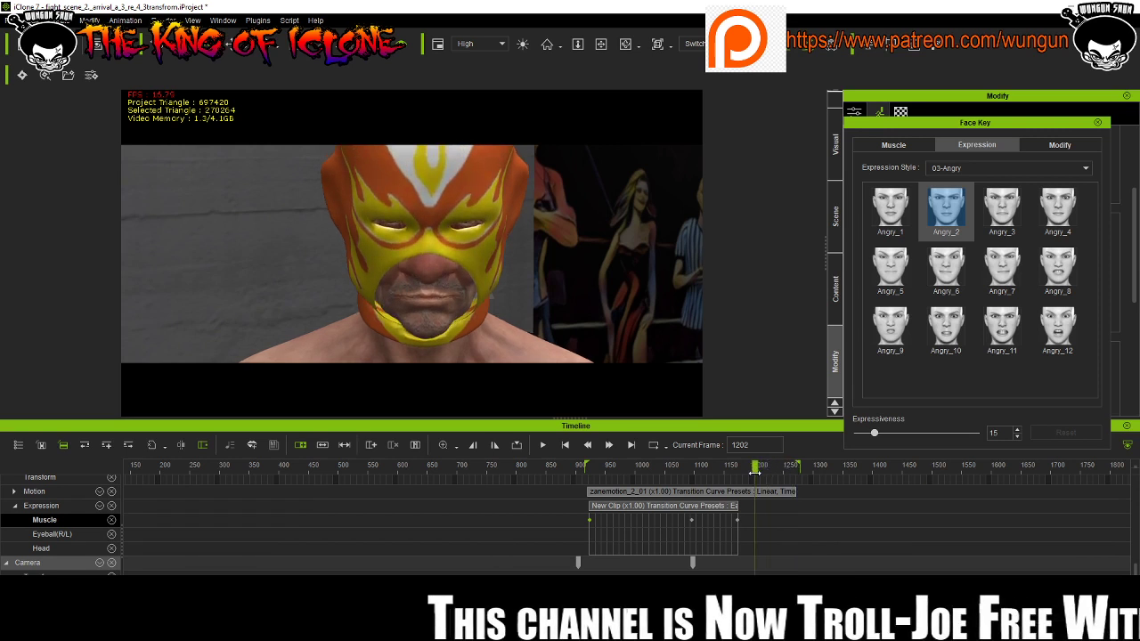
left_click(962, 169)
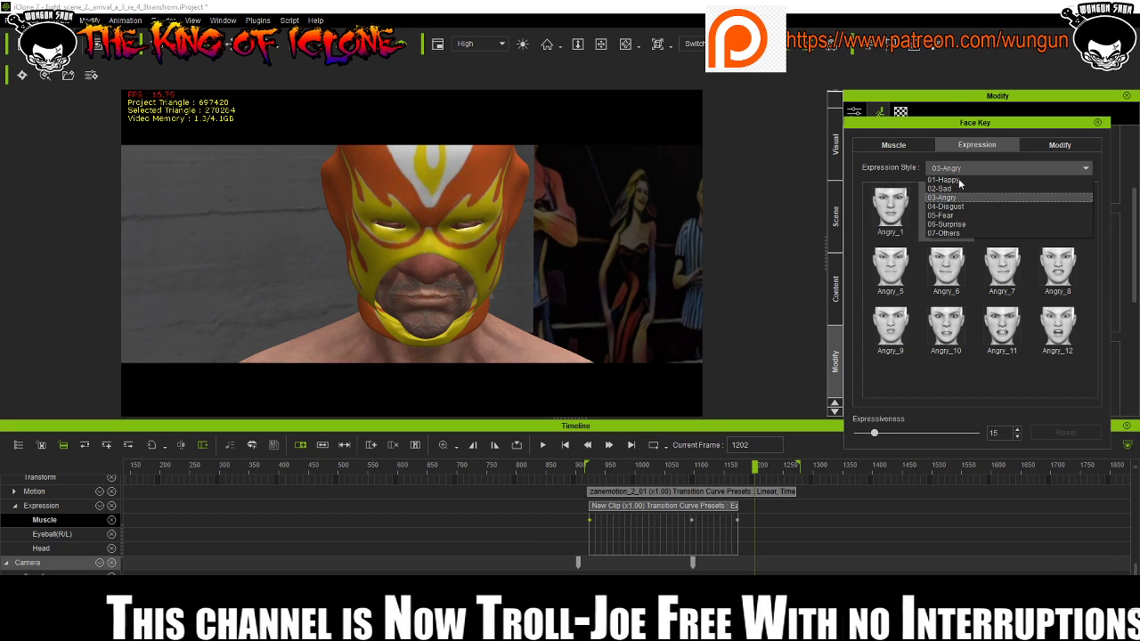
left_click(943, 180)
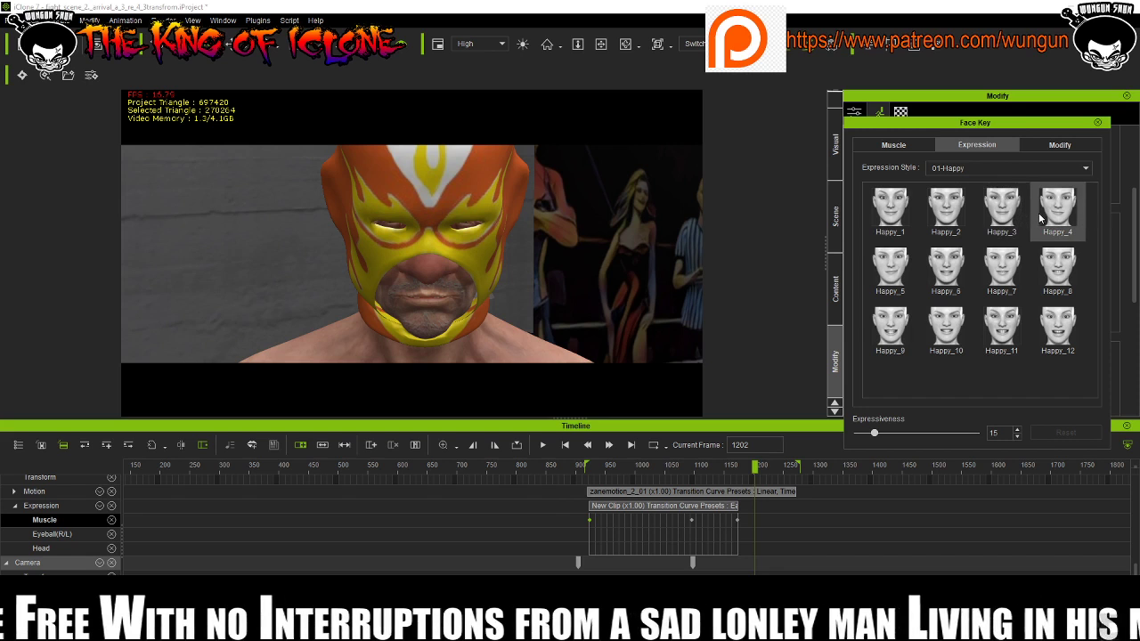
left_click(901, 267)
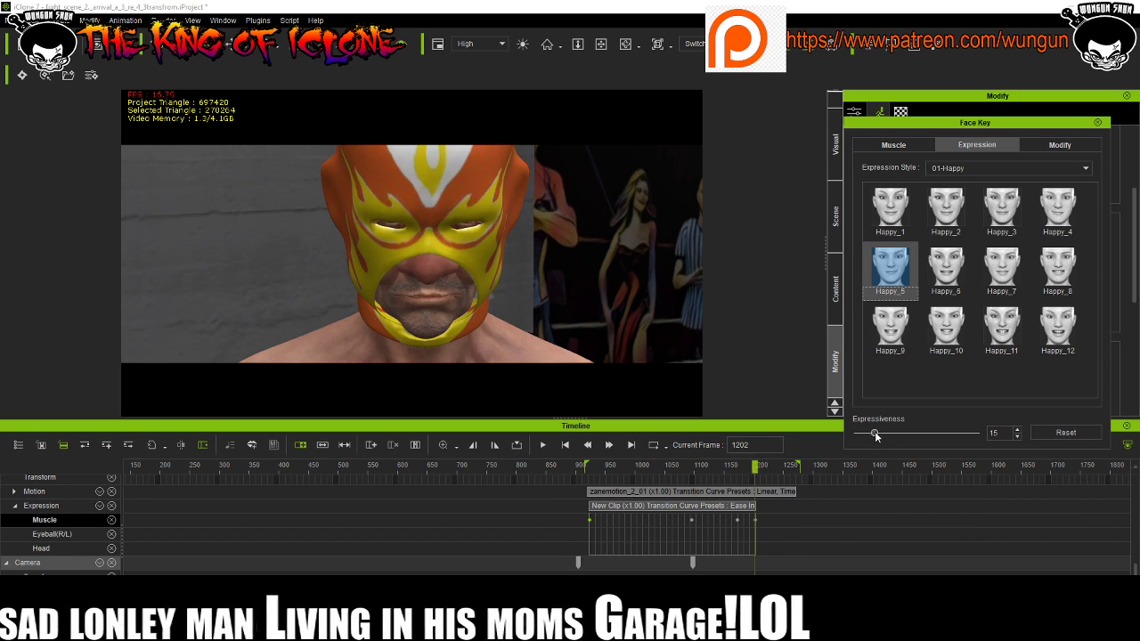
left_click_drag(884, 433, 1028, 442)
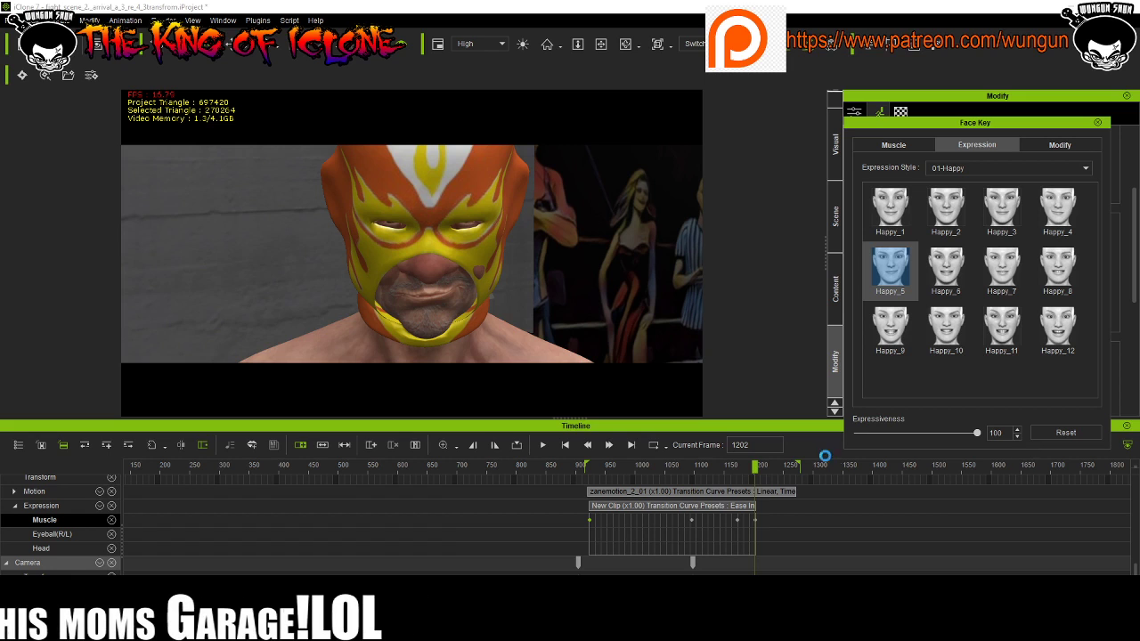
Replace the Happy_5 muscle key at frame 1202 with one at frame 1220, using expressiveness 21.
left_click_drag(757, 467, 791, 488)
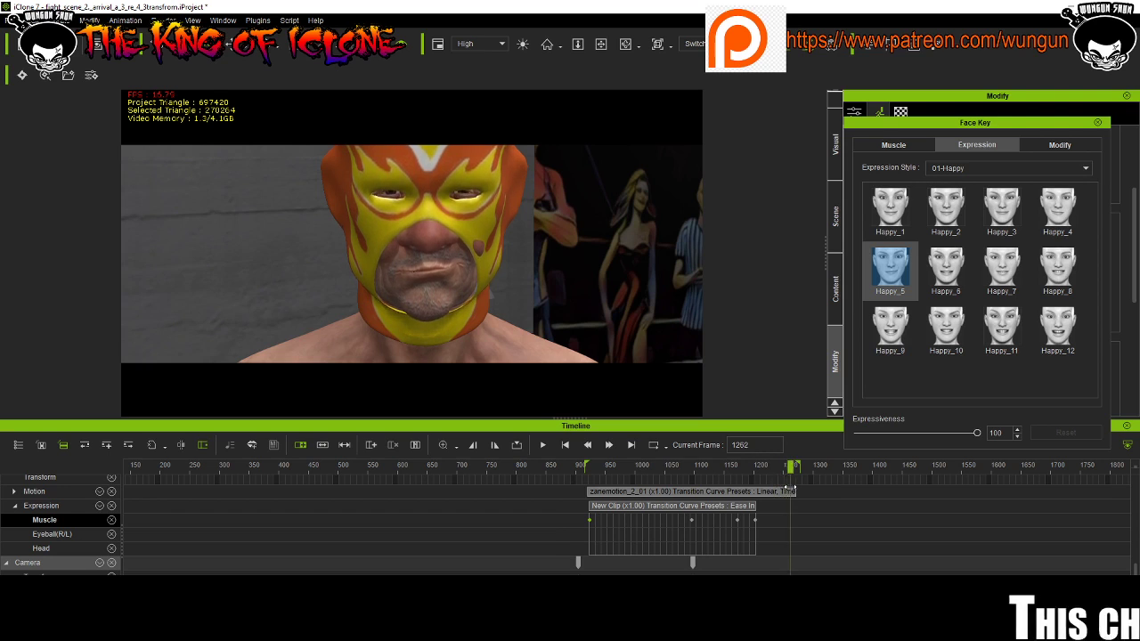
left_click(756, 521)
right_click(757, 522)
left_click(787, 533)
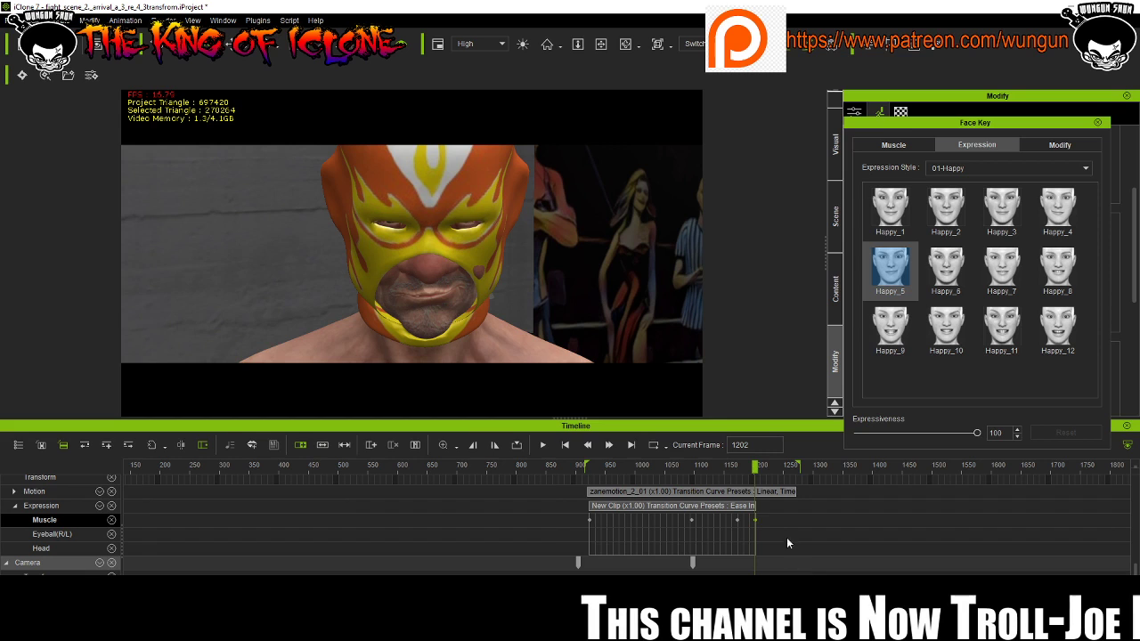
left_click_drag(755, 467, 764, 470)
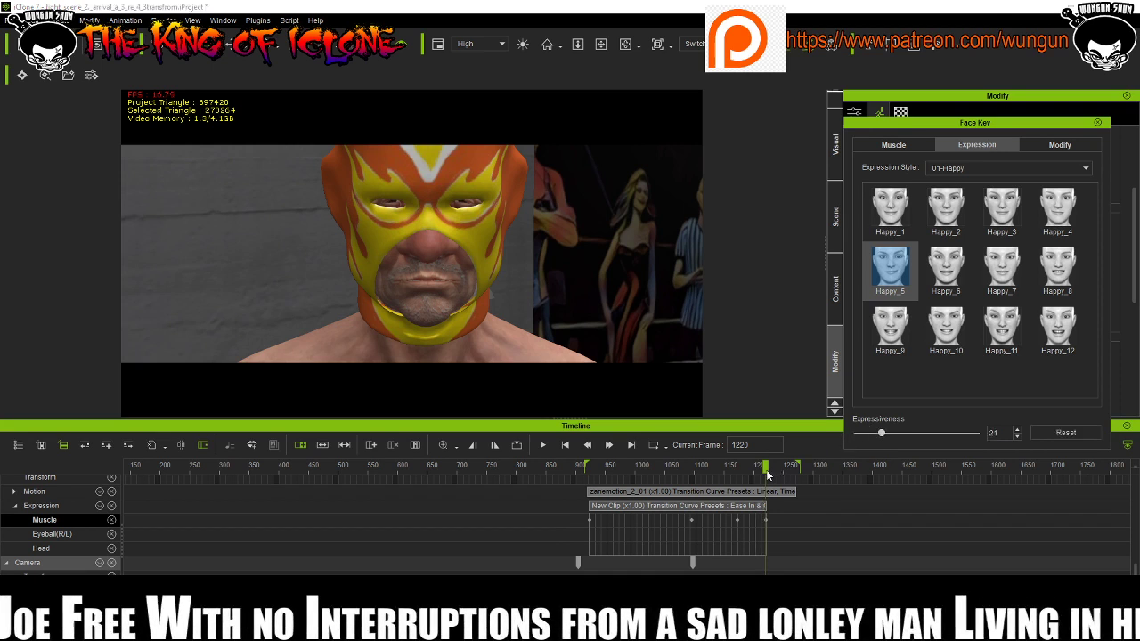
Key the Happy_5 expression at frame 1263 and bring its expressiveness to 56.
left_click_drag(788, 468, 791, 467)
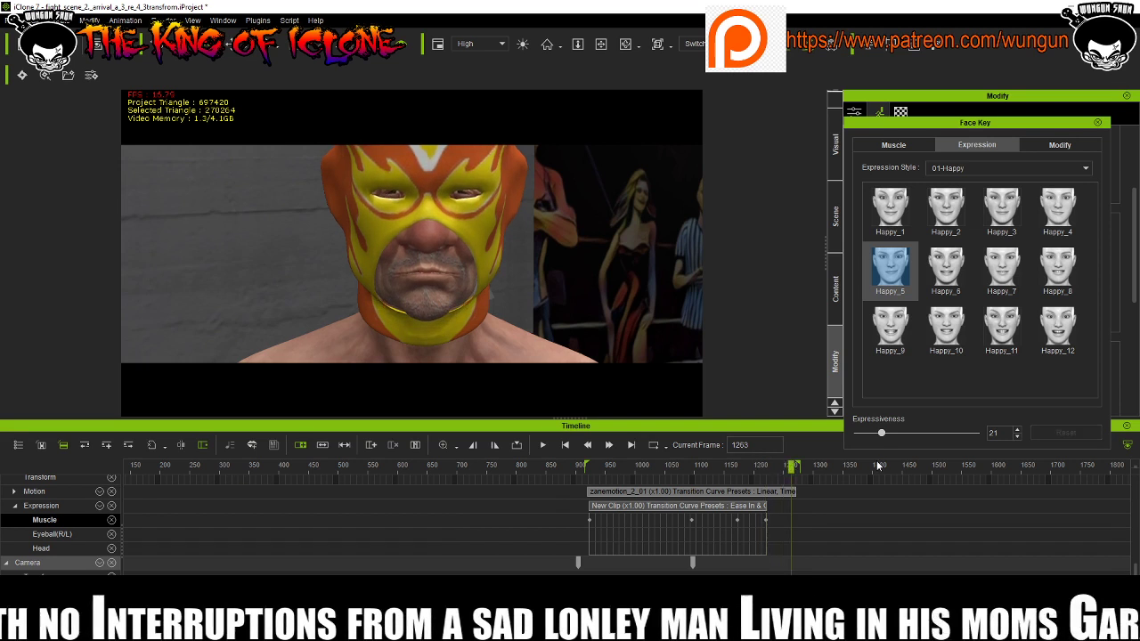
left_click_drag(882, 431, 1001, 445)
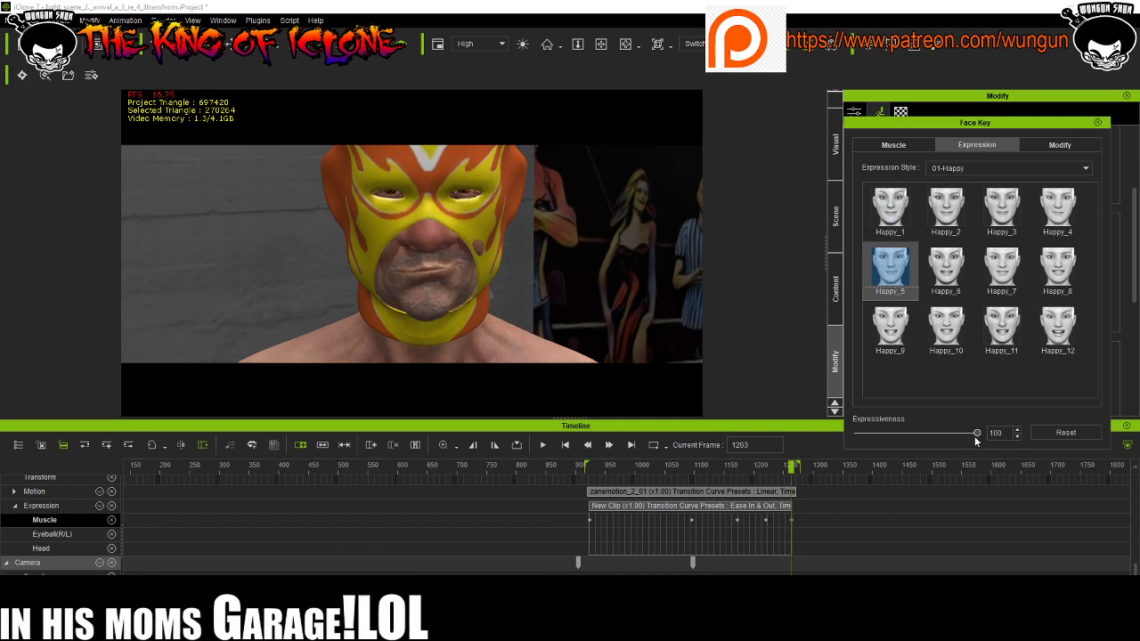
left_click_drag(975, 437, 933, 442)
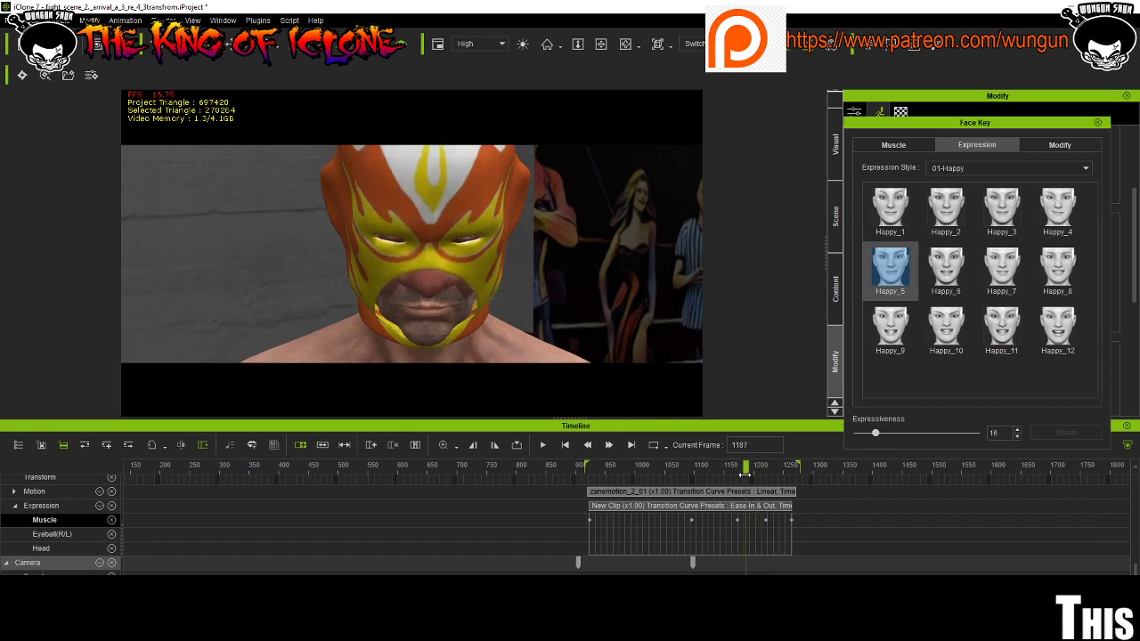
Scrub across the happy expression keys and play the scene back from frame 920 to check the facial animation.
left_click_drag(745, 474, 793, 475)
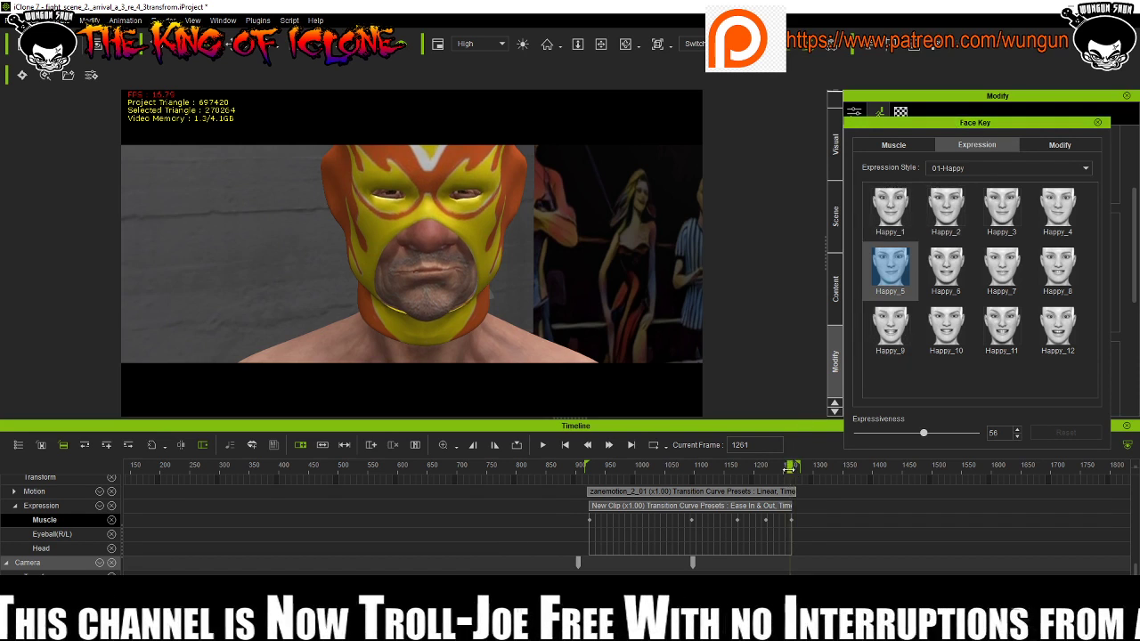
left_click_drag(781, 473, 587, 484)
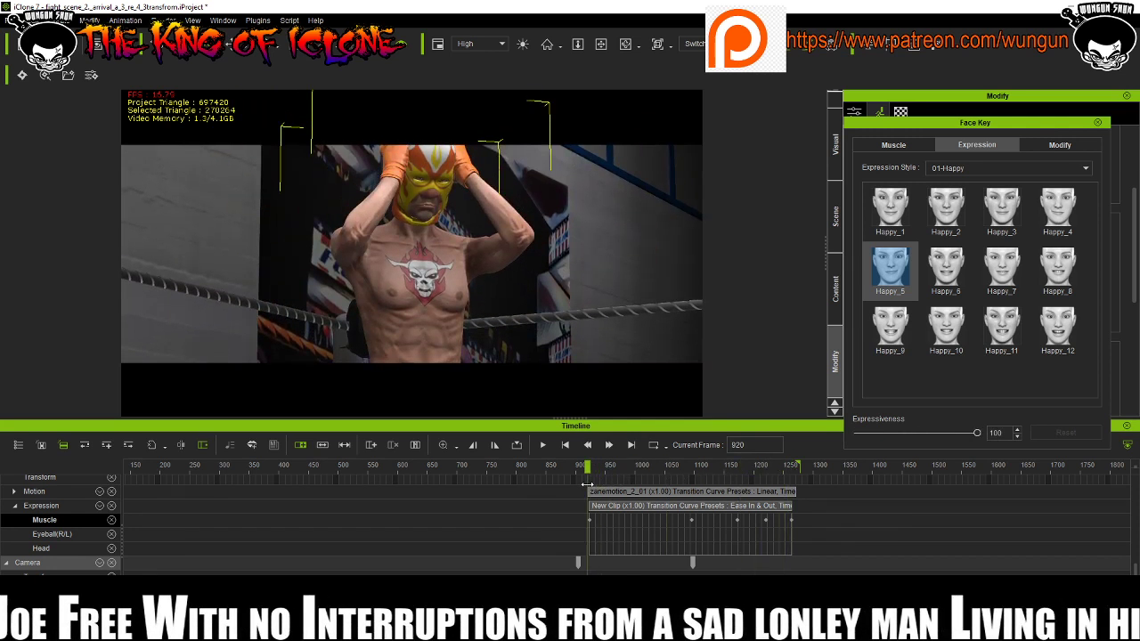
left_click(543, 446)
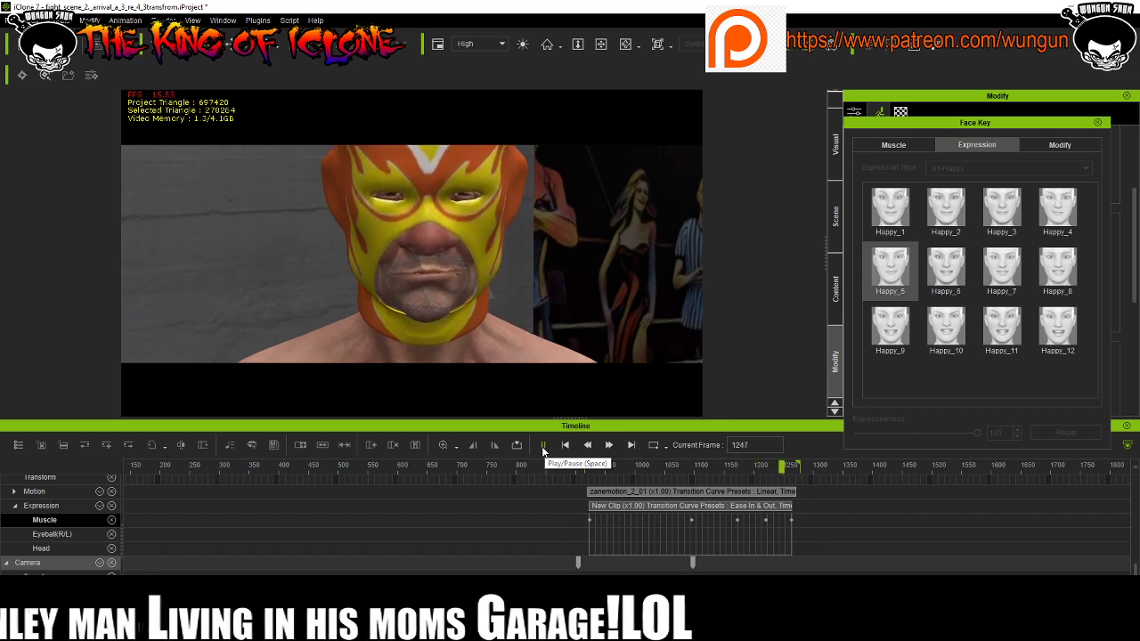
left_click(544, 445)
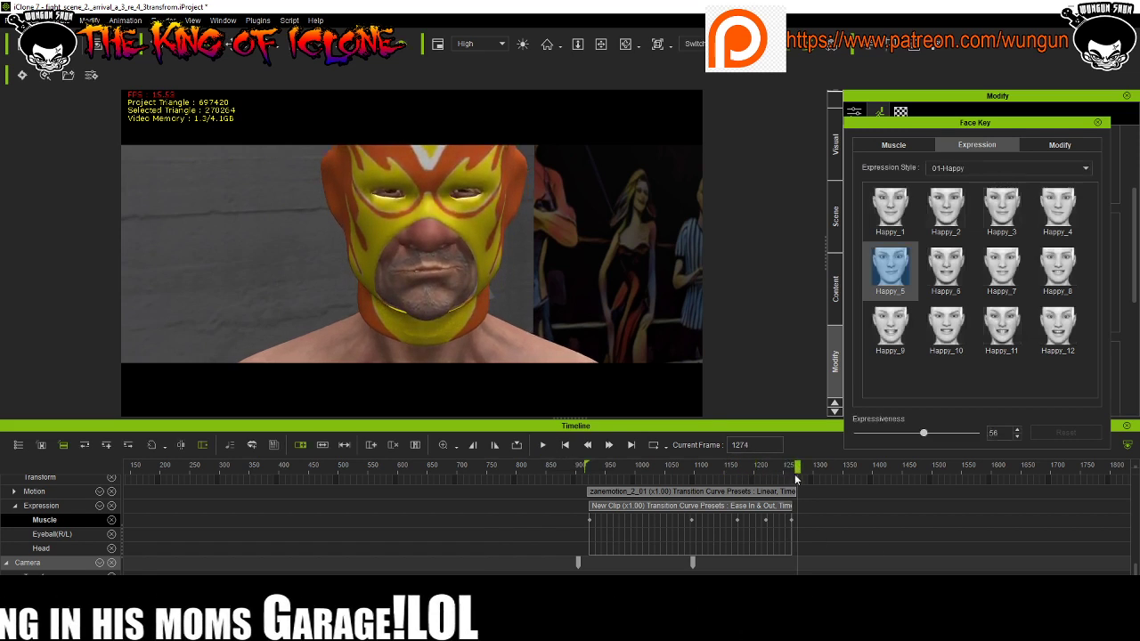
Move the three middle muscle keys earlier, the first of them to frame 1019, and review the timing by playback and scrubbing.
left_click_drag(762, 521, 648, 526)
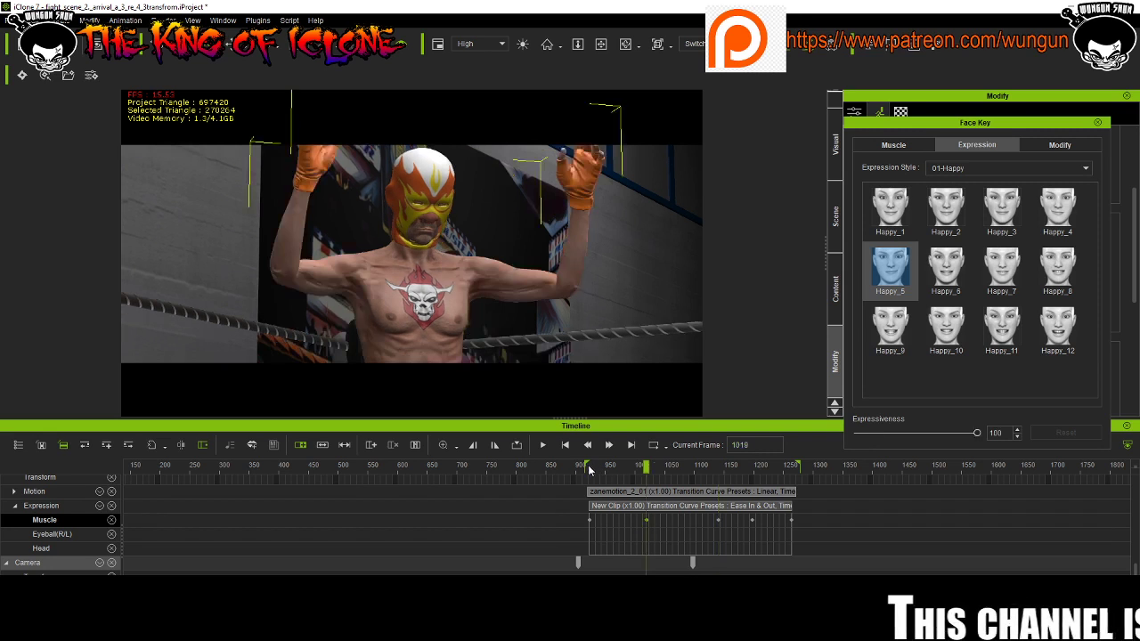
left_click(593, 467)
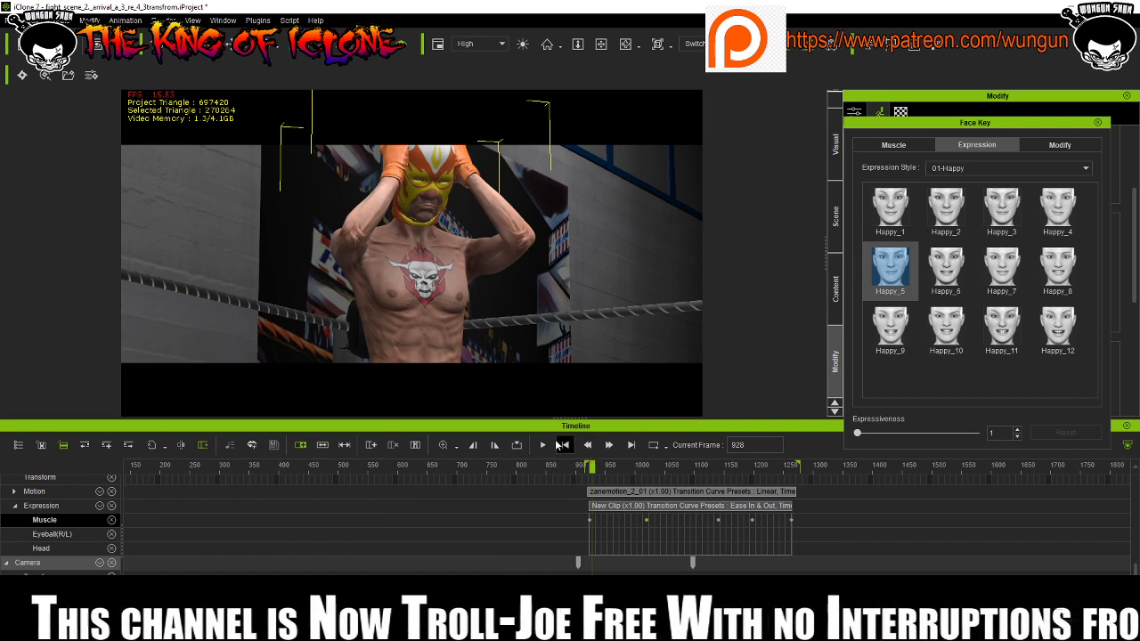
left_click(541, 444)
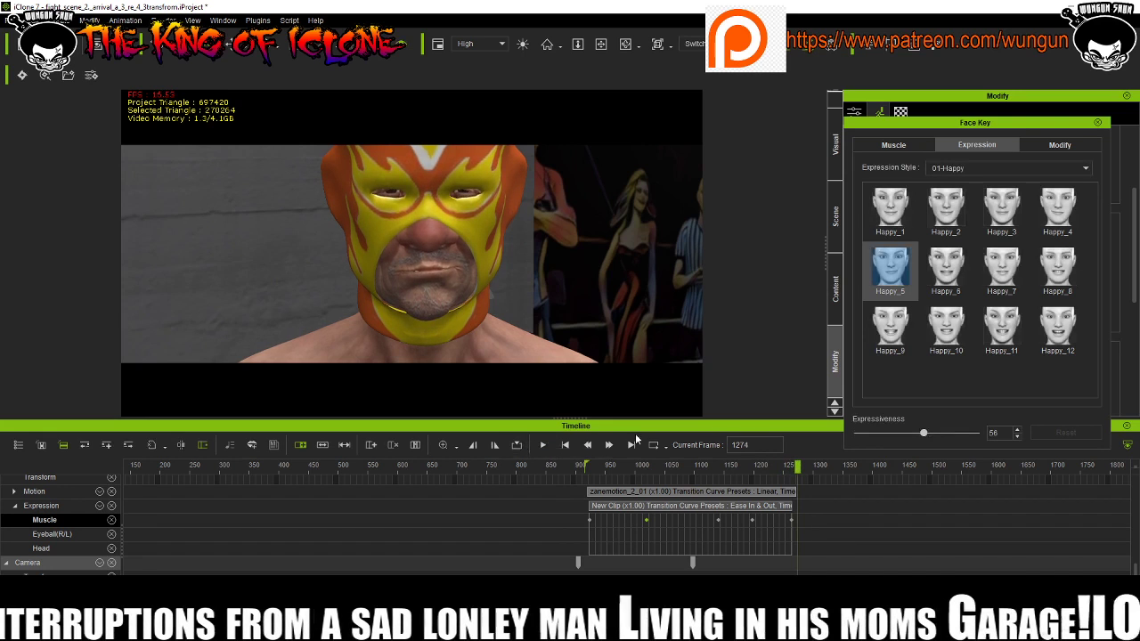
left_click(625, 465)
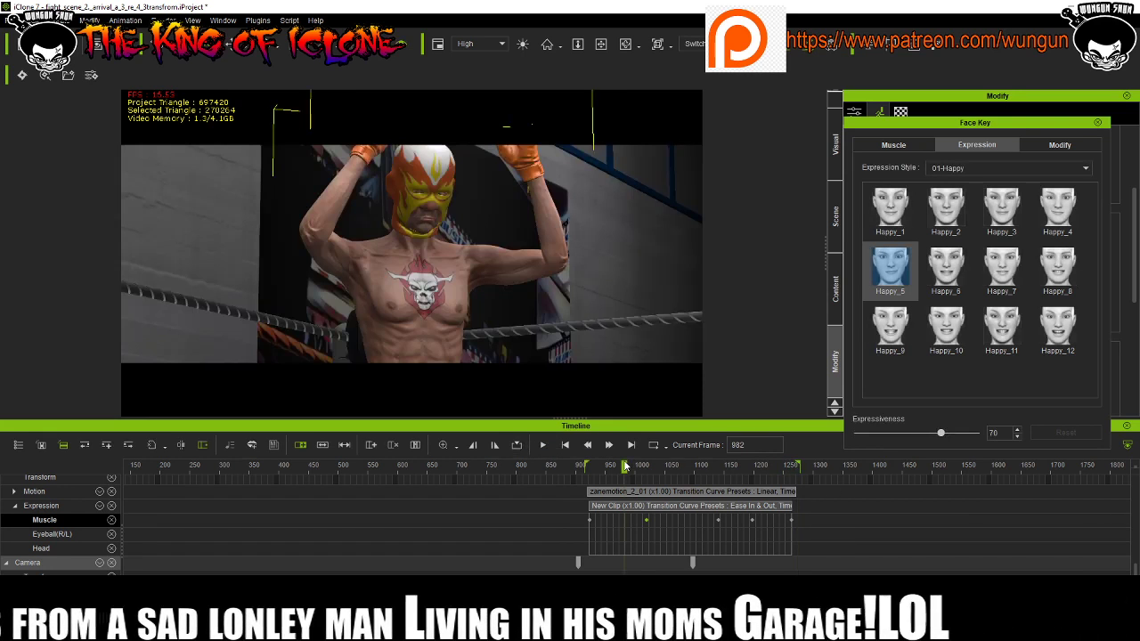
left_click_drag(614, 467, 785, 502)
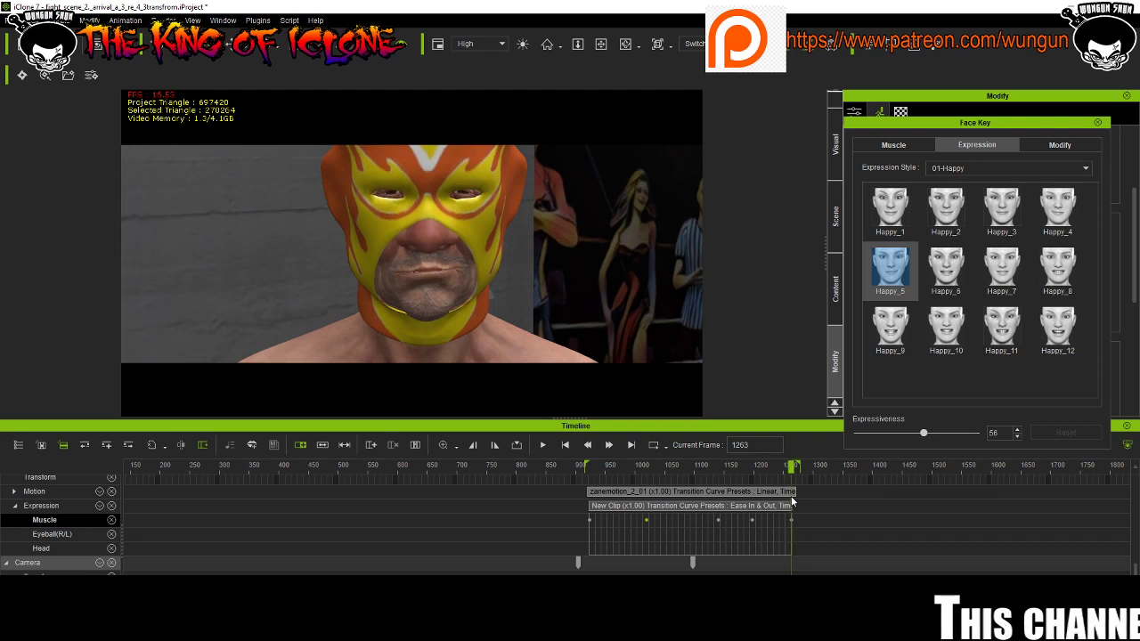
left_click_drag(623, 479, 791, 506)
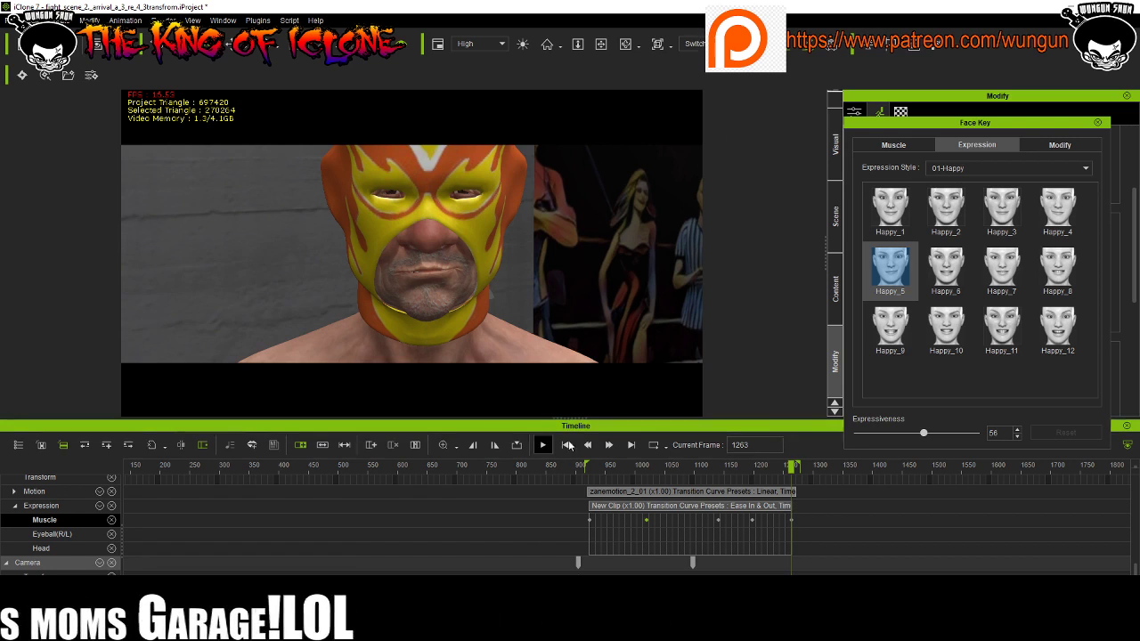
Activate depth of field on the camera's transition at frame 904 and pick the wrestler's face as the focus target.
left_click(581, 477)
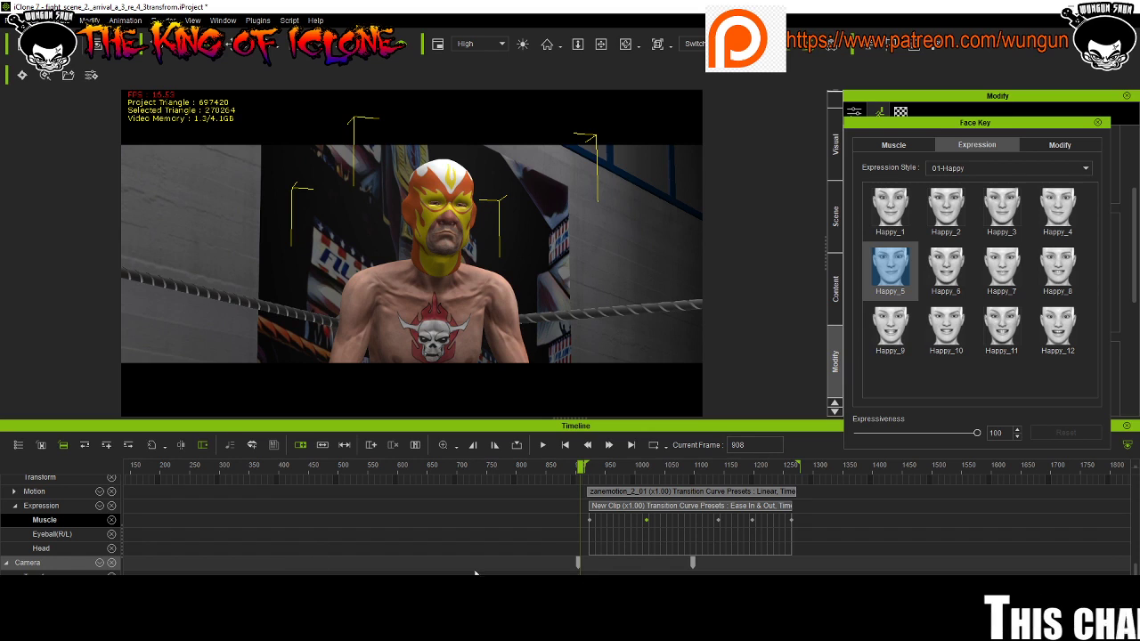
left_click(578, 564)
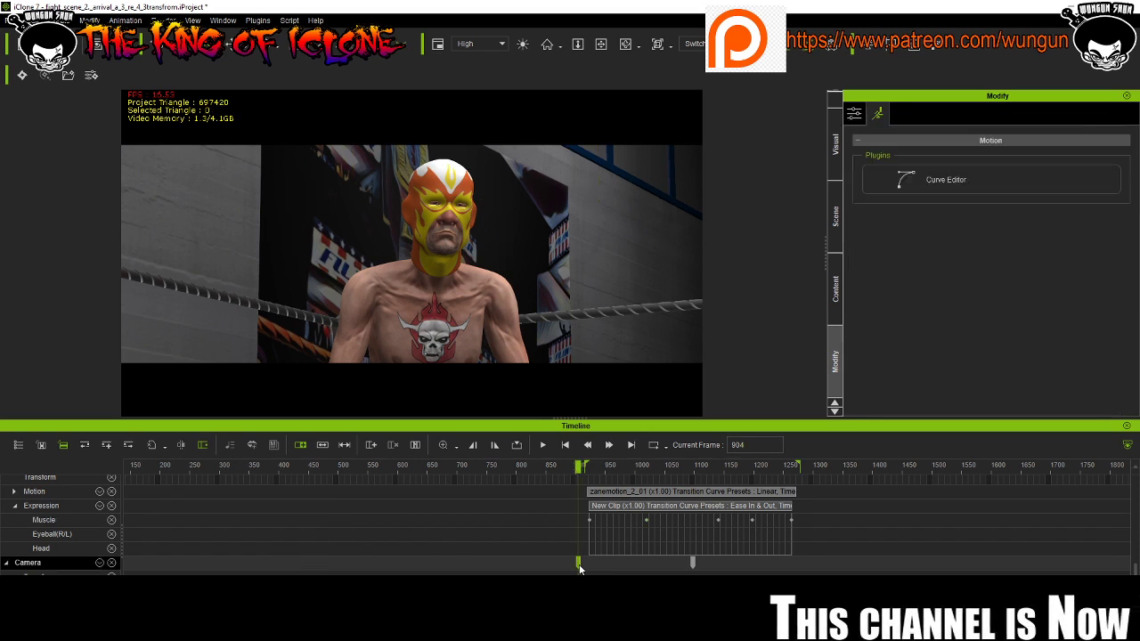
left_click(855, 115)
scroll(1001, 323, "down", 10)
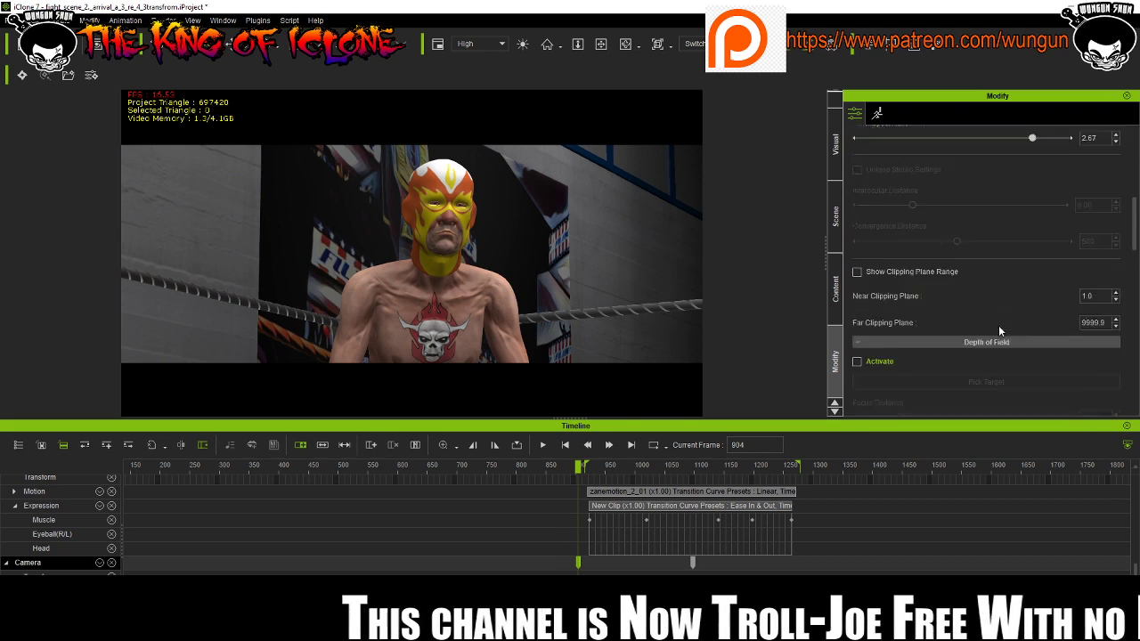
left_click(858, 326)
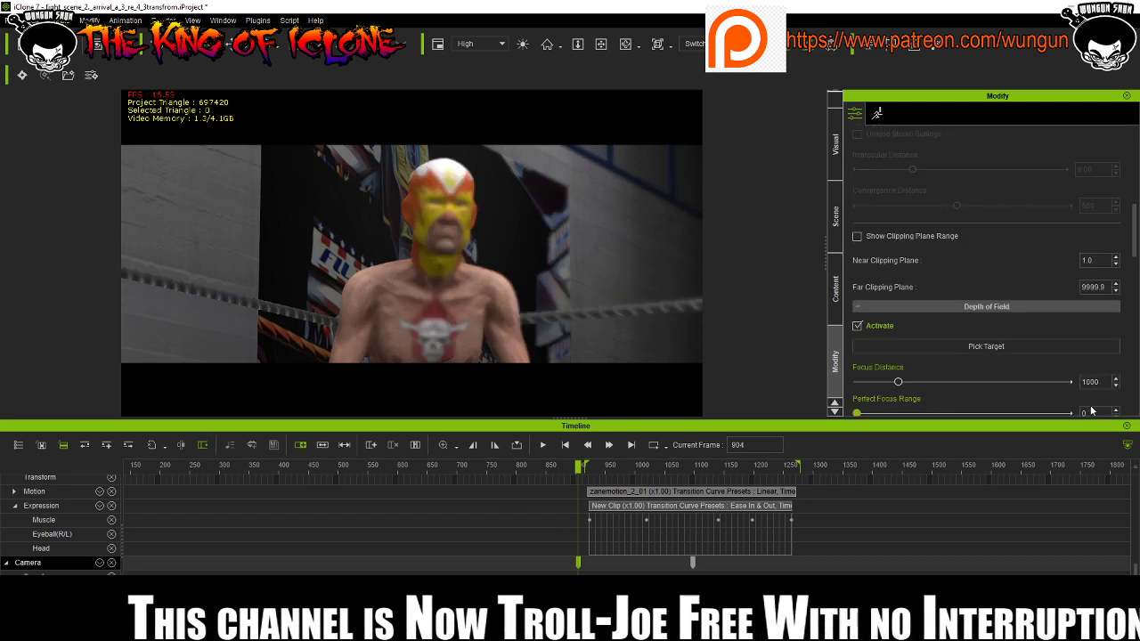
left_click(986, 346)
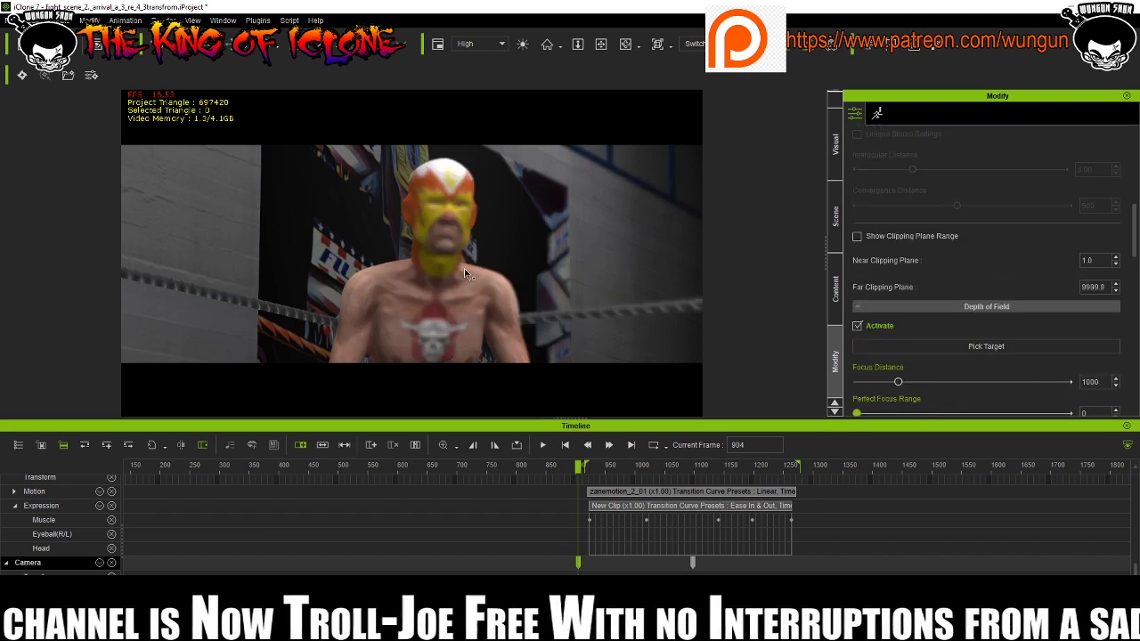
left_click(438, 223)
Set the depth of field's near transition region to 371 in the blur settings.
scroll(989, 356, "down", 3)
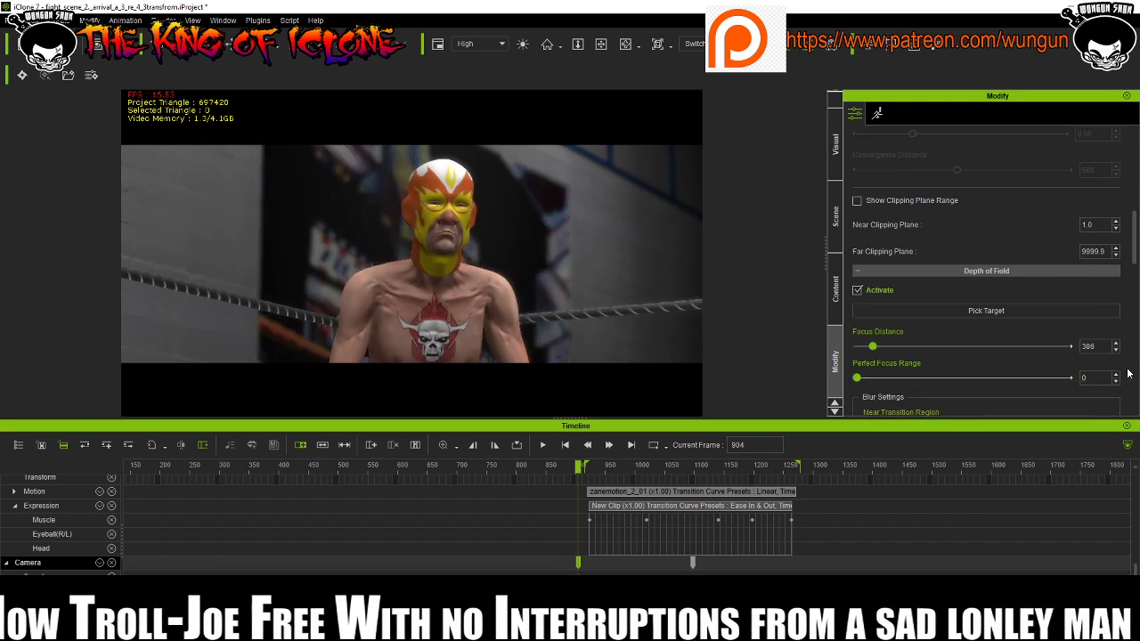
scroll(1060, 375, "down", 2)
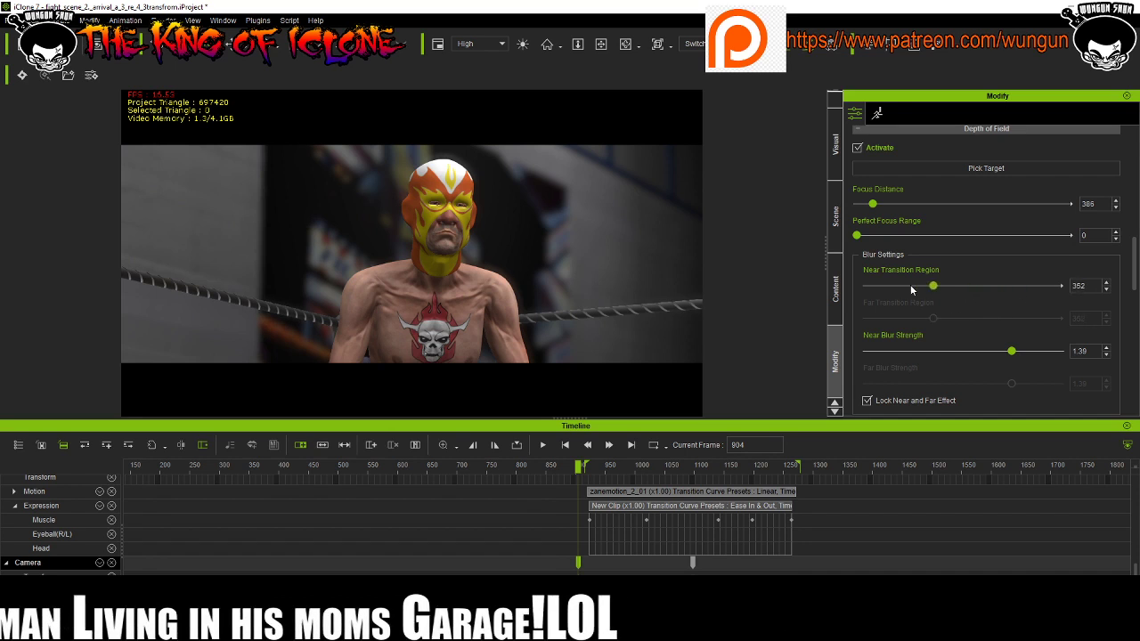
left_click_drag(938, 291, 937, 291)
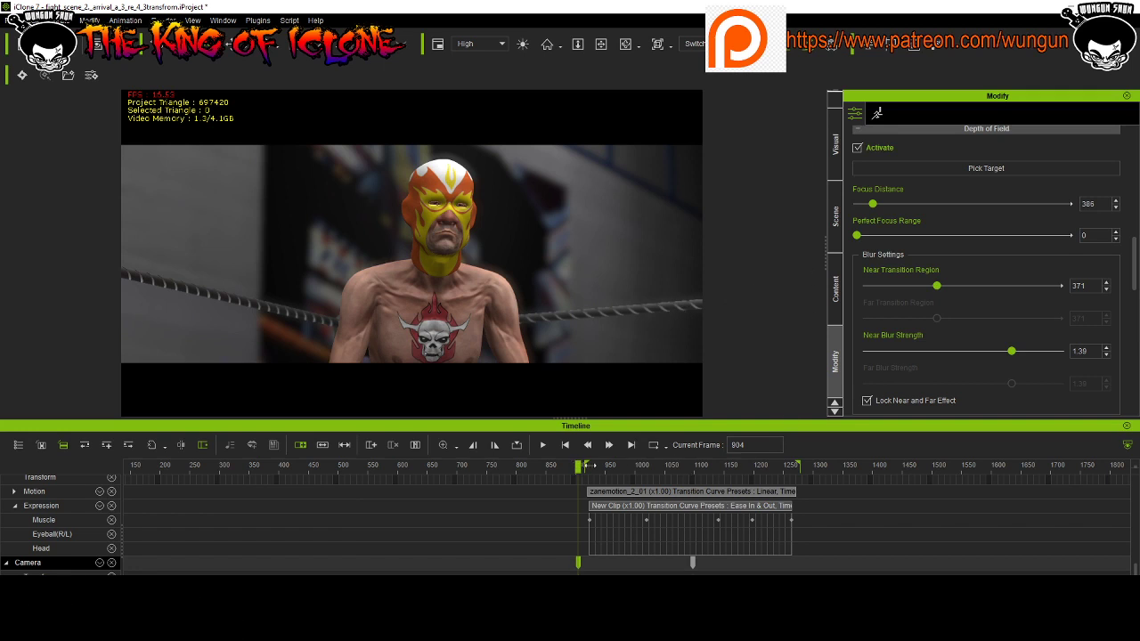
At frame 1095, switch the view to the close-up camera and select Camera(0) in the scene.
left_click_drag(587, 464, 691, 477)
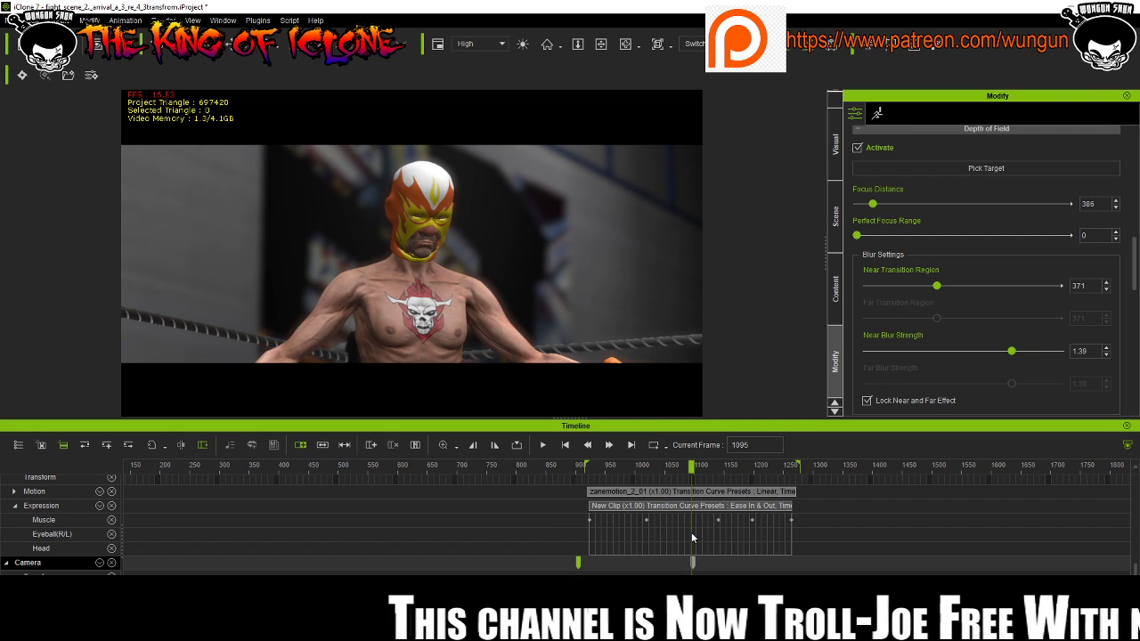
scroll(695, 517, "up", 1)
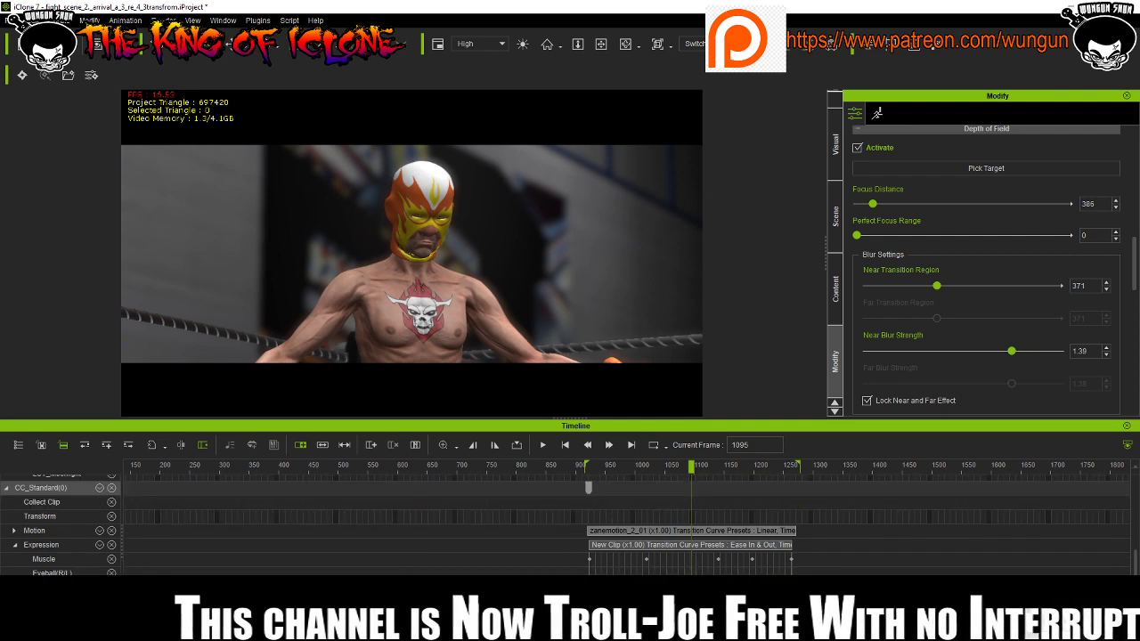
left_click(695, 44)
left_click(704, 82)
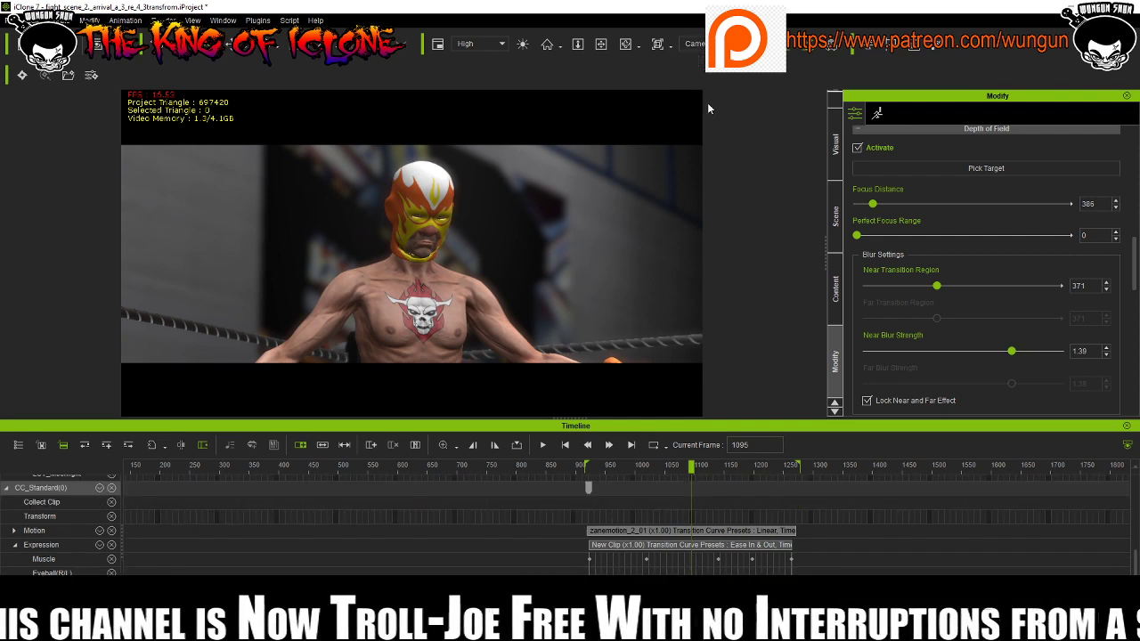
left_click(835, 216)
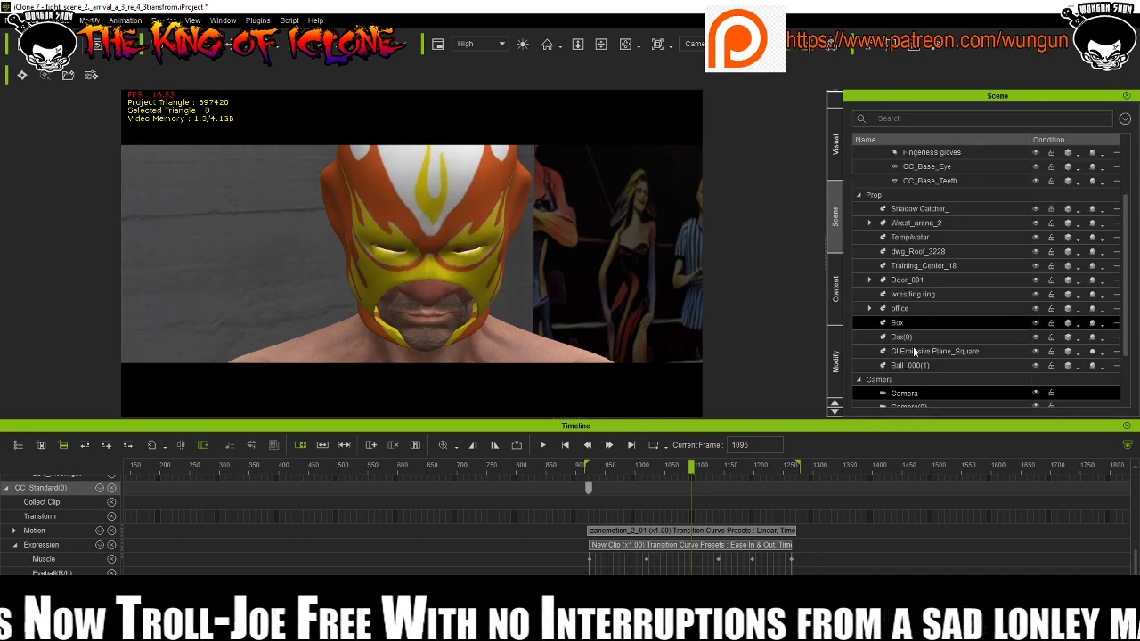
scroll(913, 345, "down", 5)
left_click(908, 336)
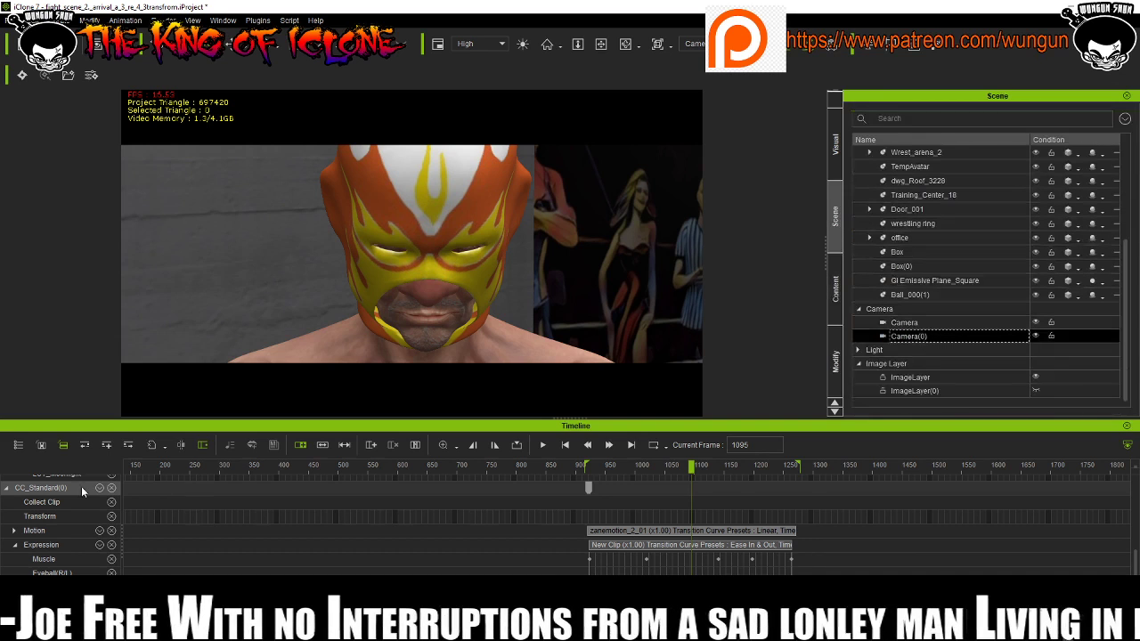
scroll(185, 563, "down", 2)
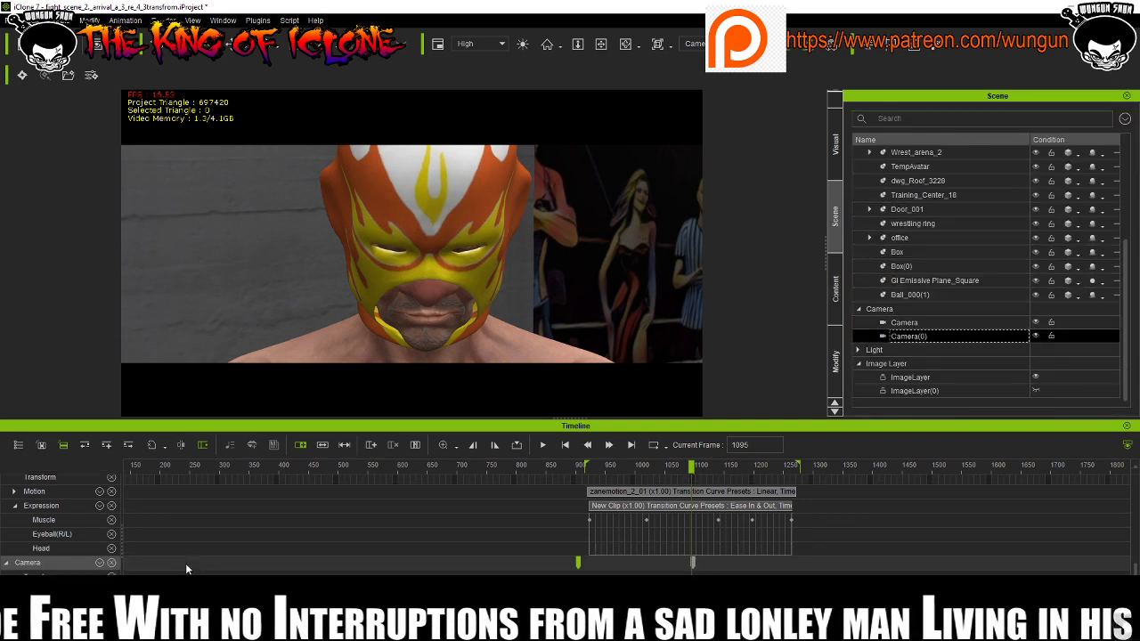
Select both cameras, set the viewport to the Switcher view and scrub to just before the camera cut, around frame 1147.
left_click(41, 445)
scroll(435, 536, "up", 6)
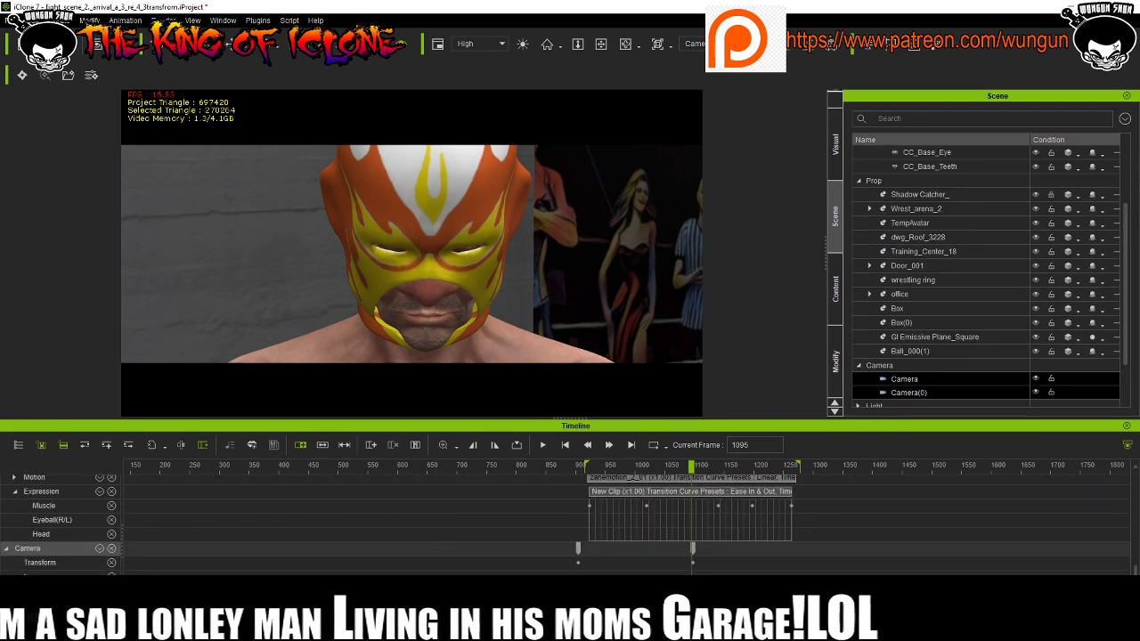
left_click_drag(694, 466, 682, 467)
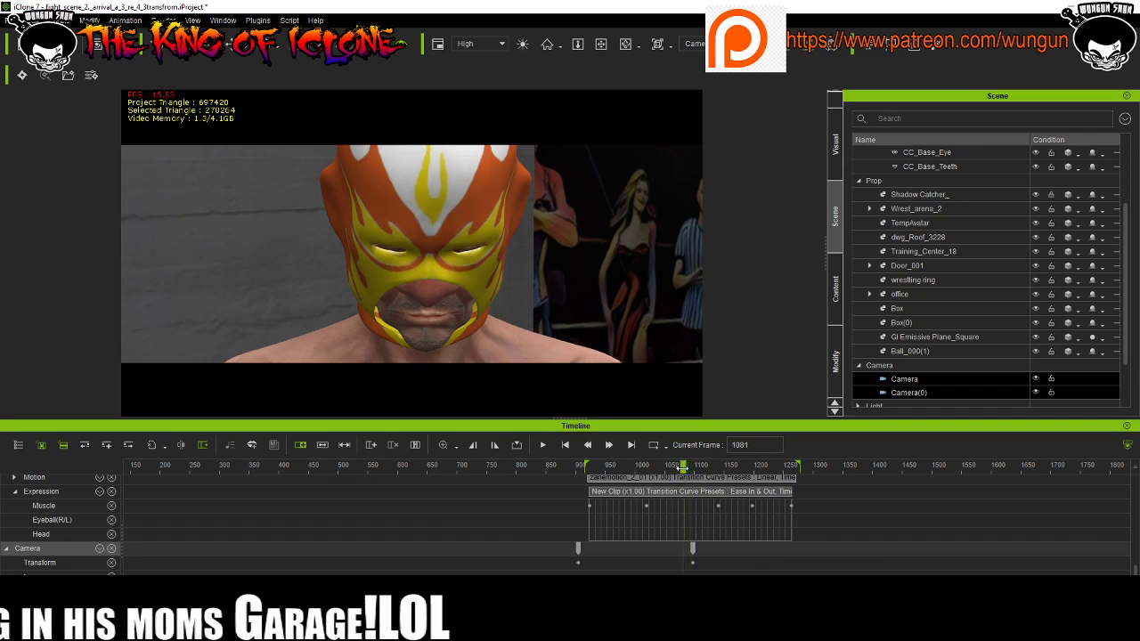
left_click(694, 42)
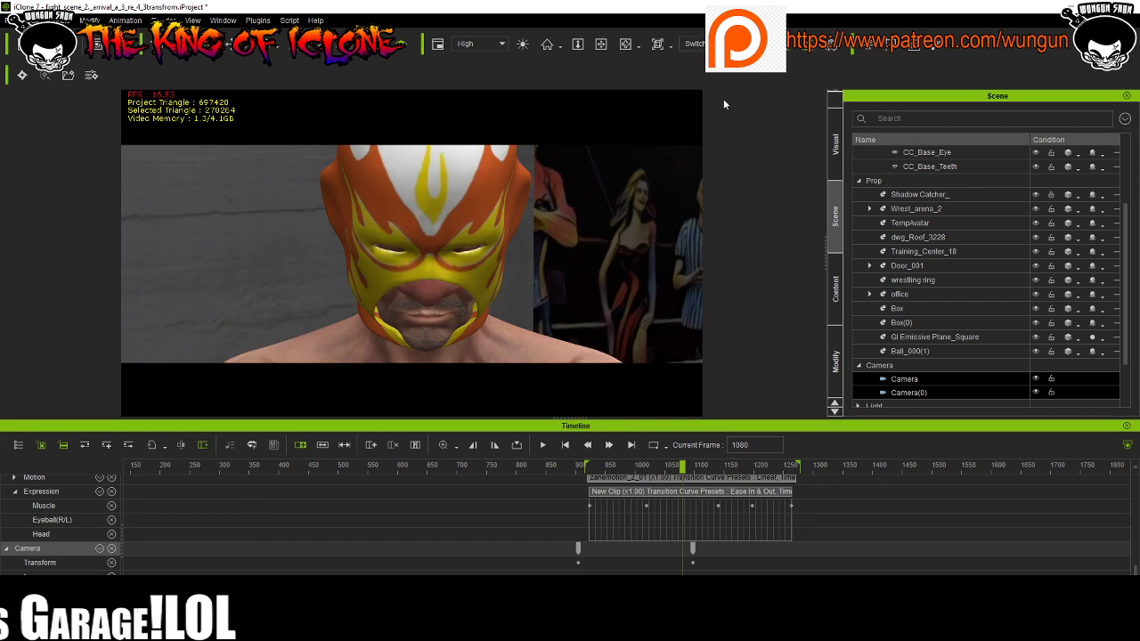
left_click(692, 64)
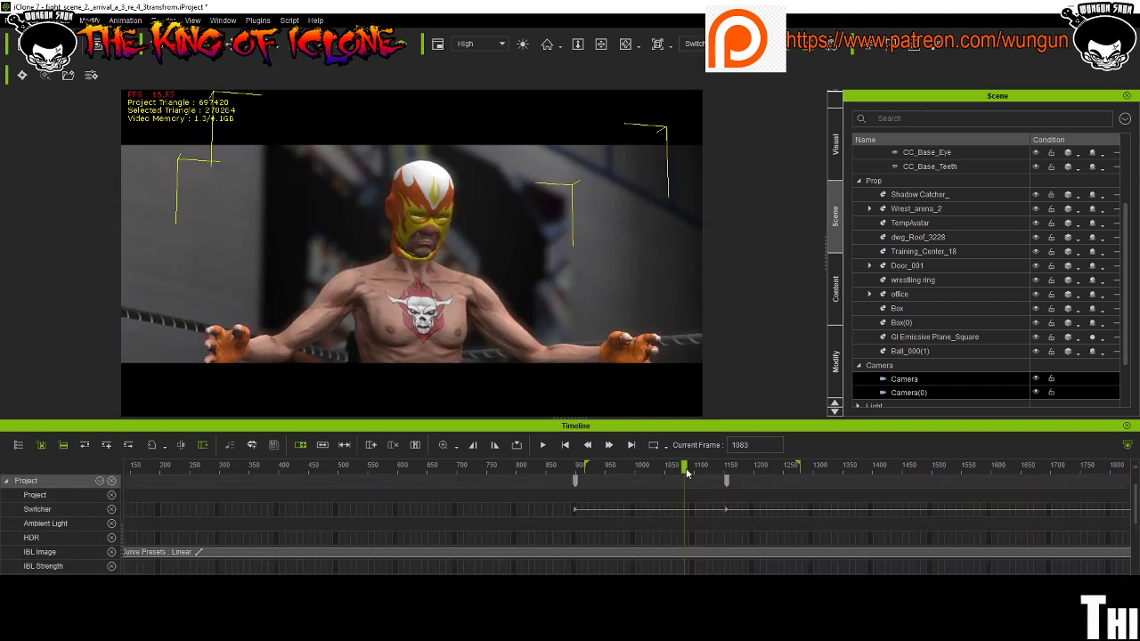
left_click_drag(684, 473, 721, 478)
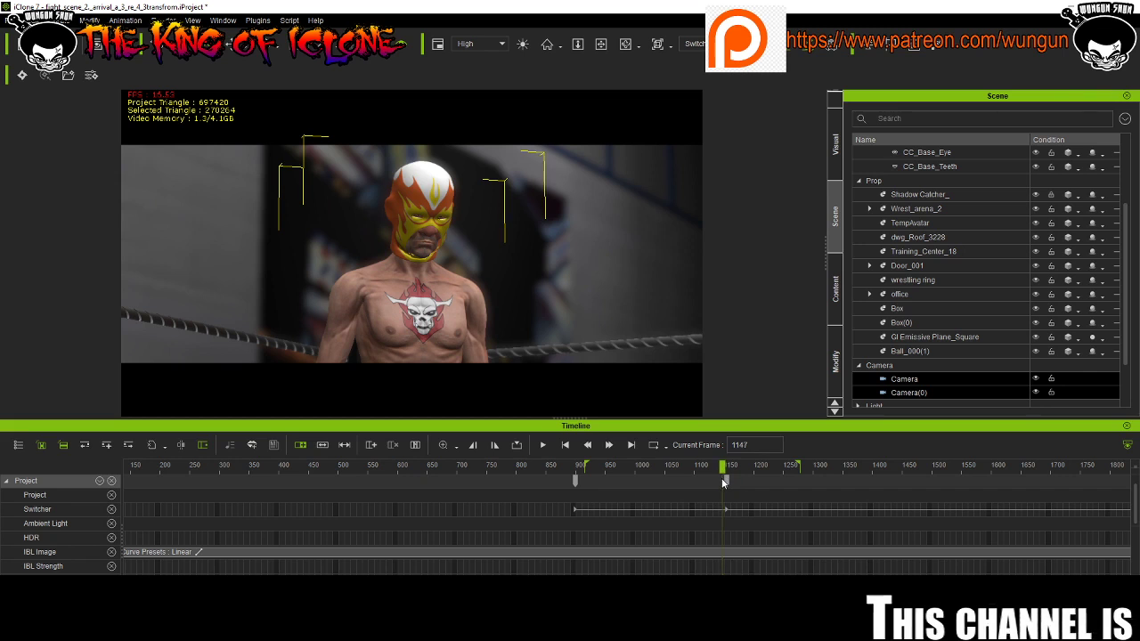
Show the cameras' sub-tracks in the timeline and add a DOF key for Camera at frame 1146.
scroll(740, 534, "down", 8)
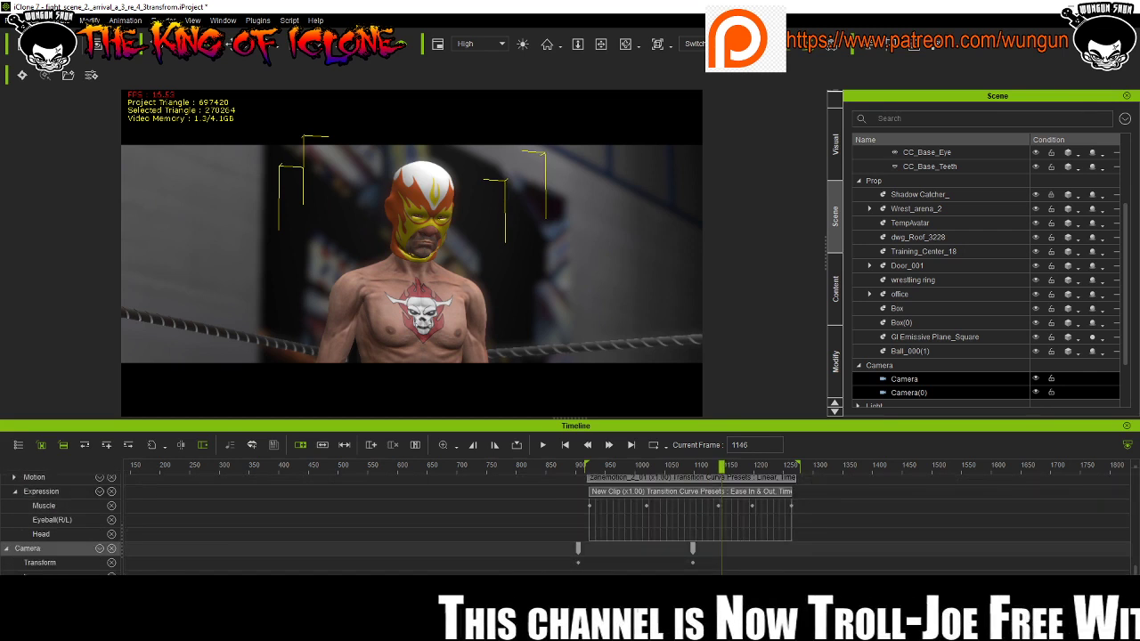
left_click(99, 549)
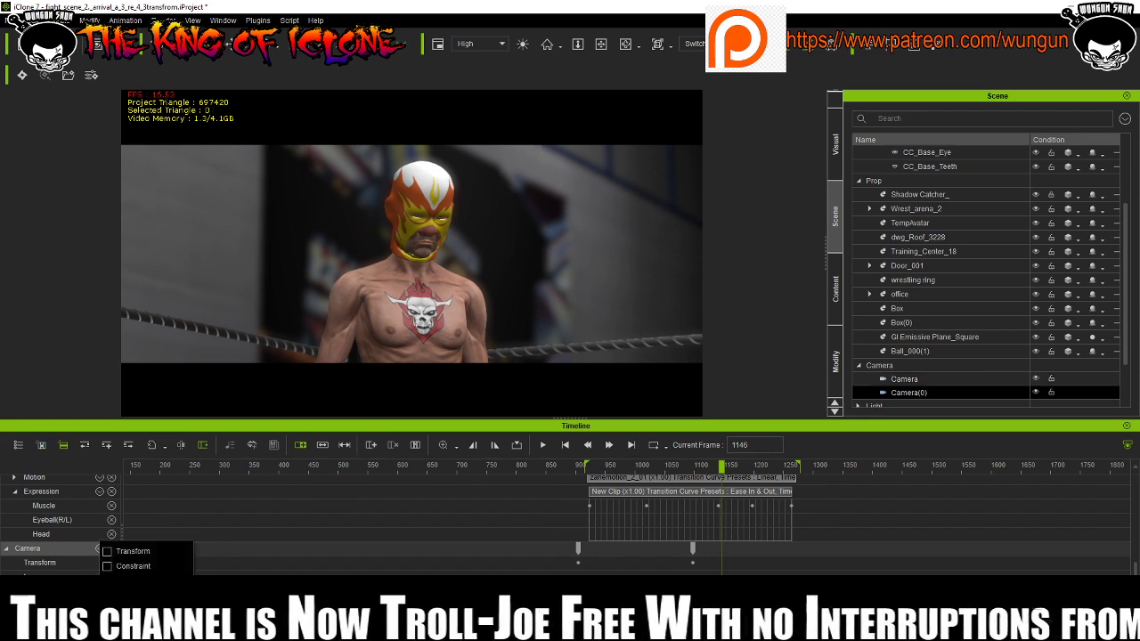
left_click(108, 552)
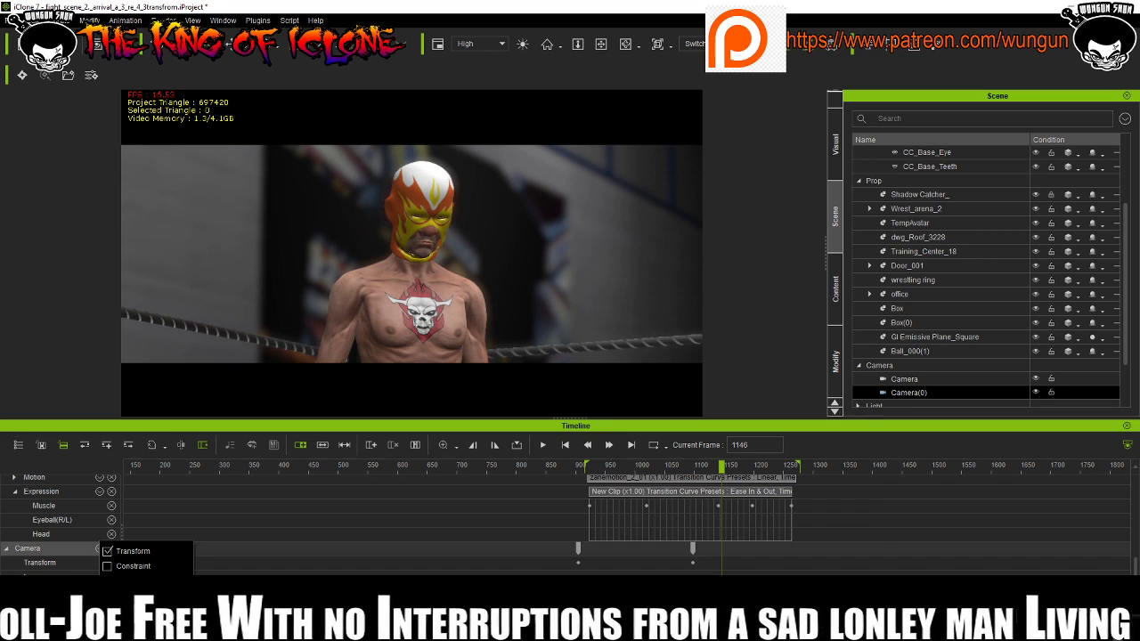
left_click(904, 379)
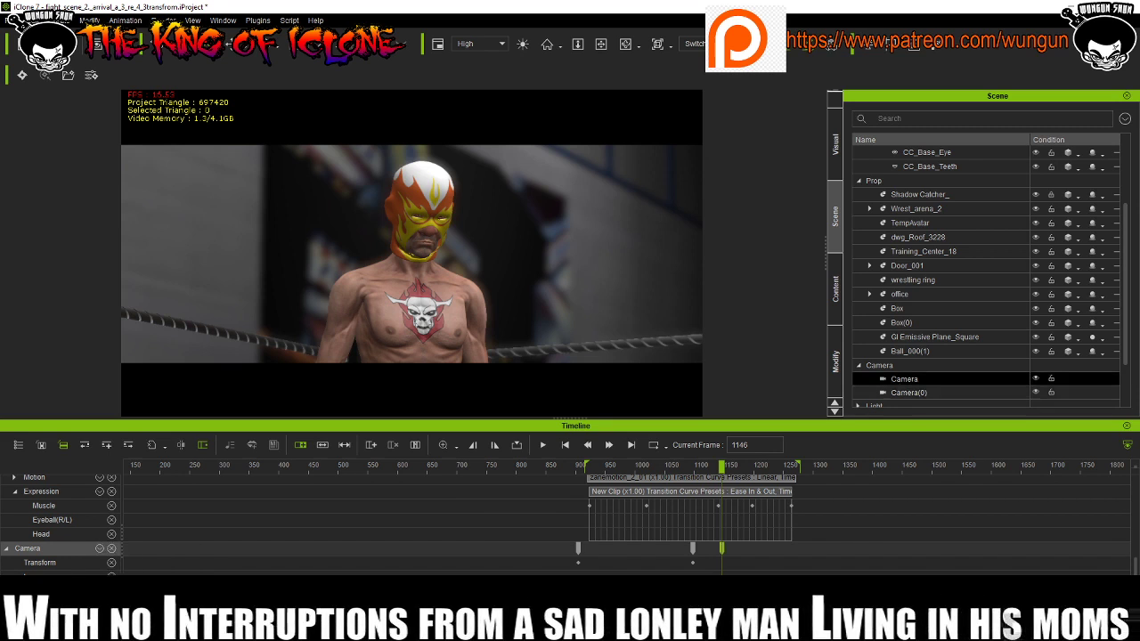
scroll(53, 548, "down", 1)
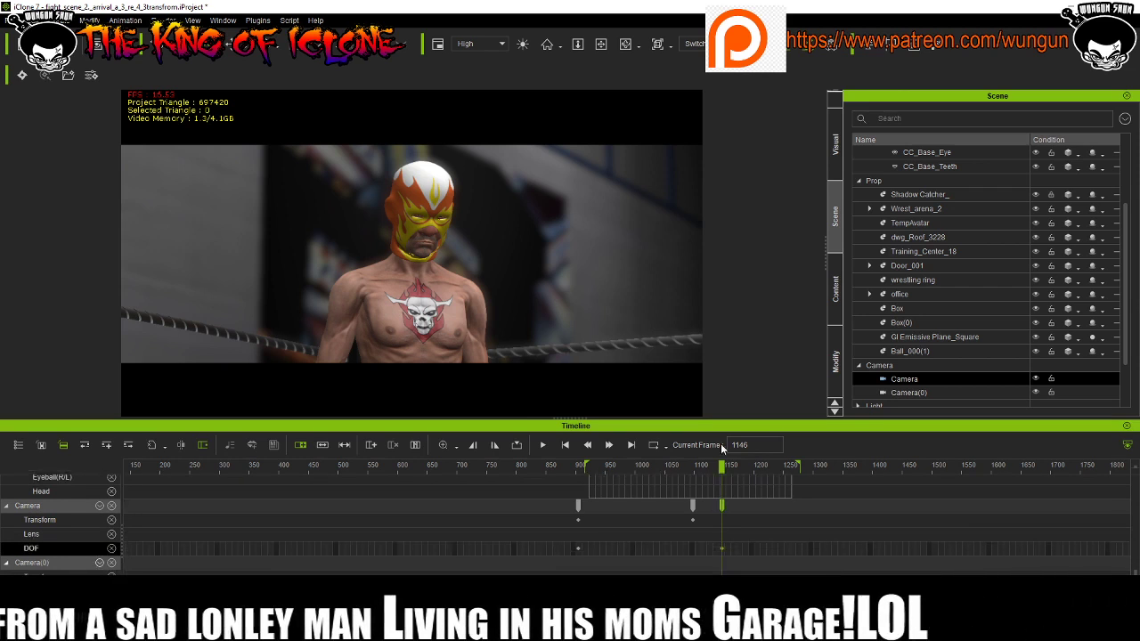
Switch the viewport to Camera(0) and examine the first Camera's lens and depth of field settings.
left_click(694, 44)
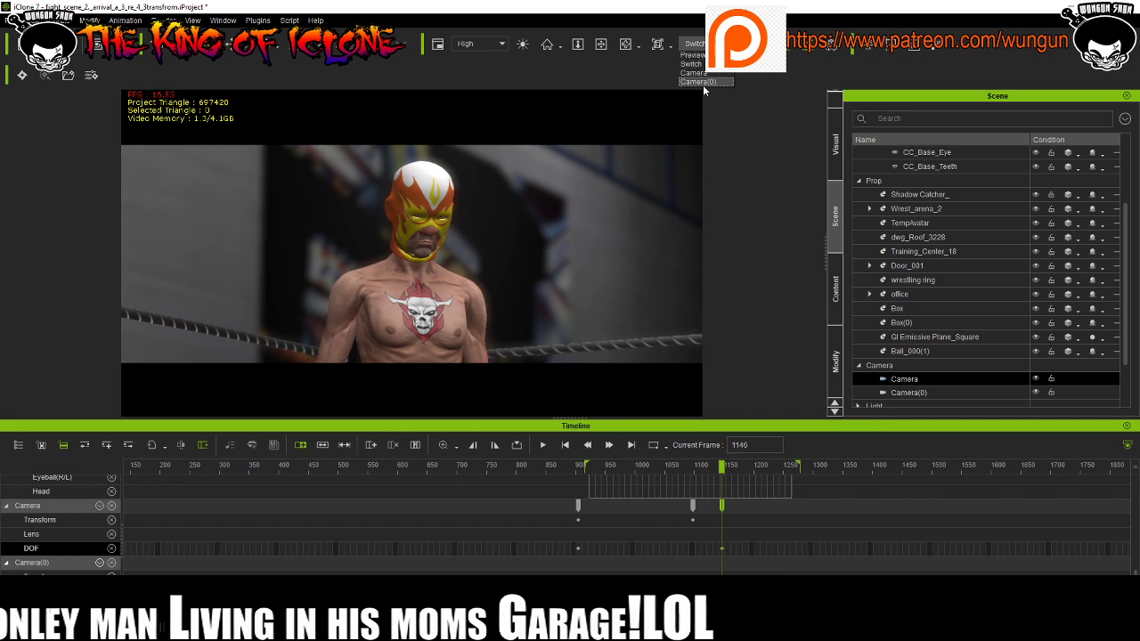
left_click(703, 82)
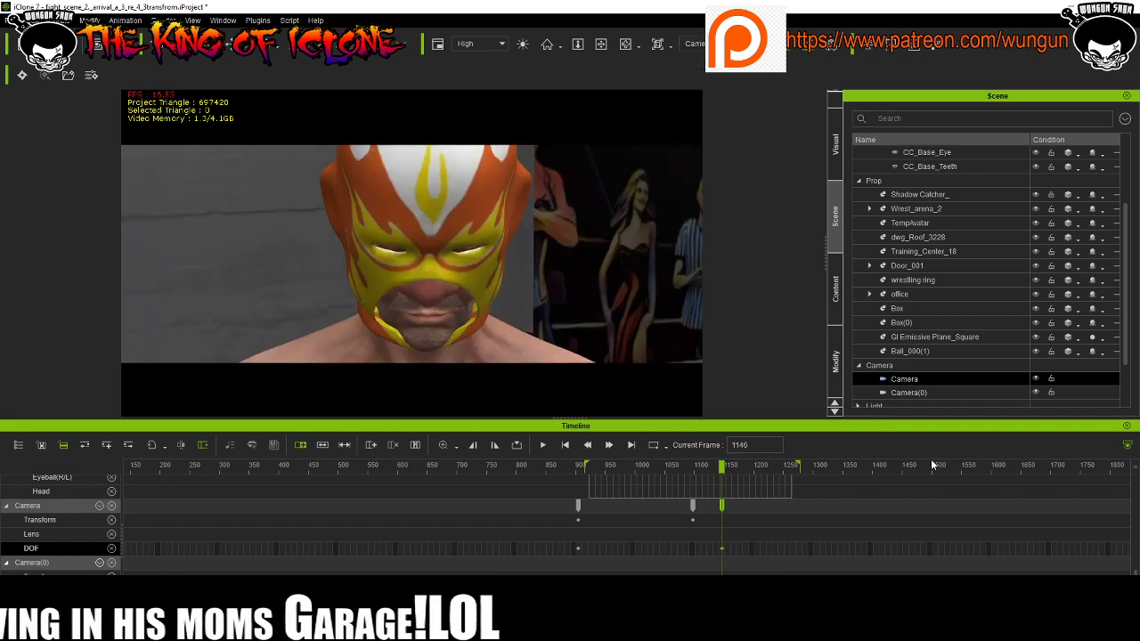
left_click(837, 359)
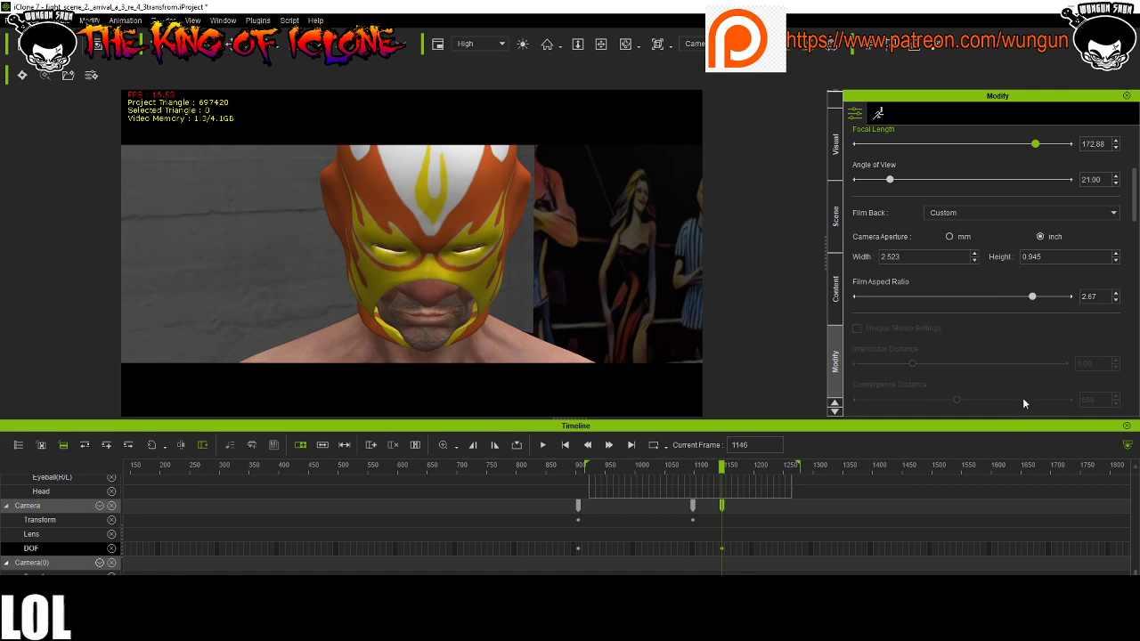
scroll(1016, 361, "up", 5)
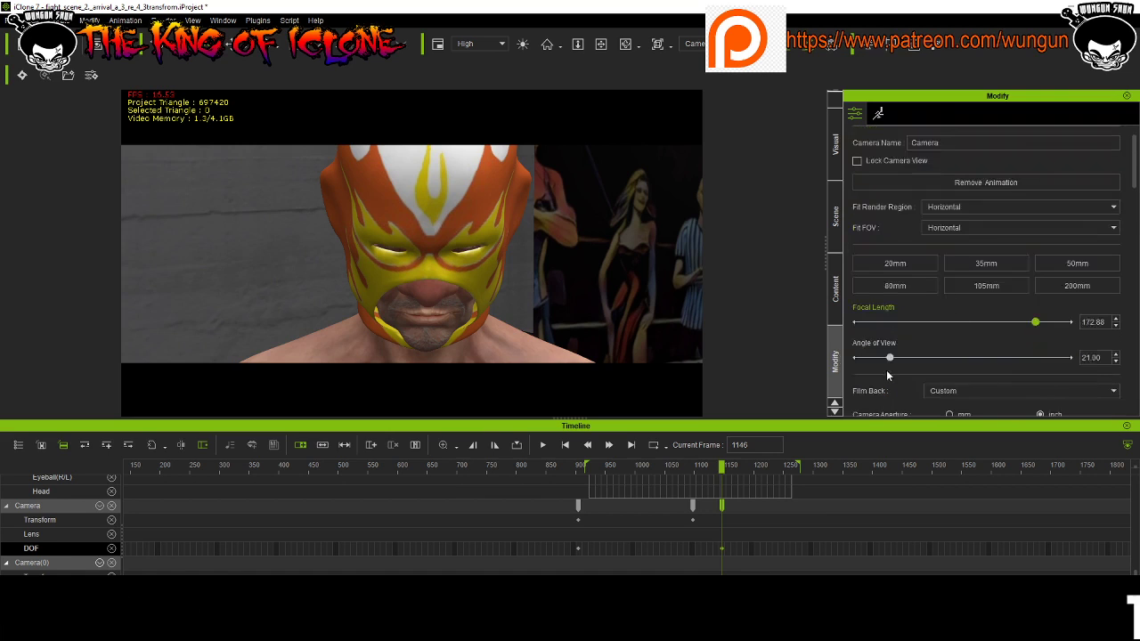
scroll(928, 381, "down", 7)
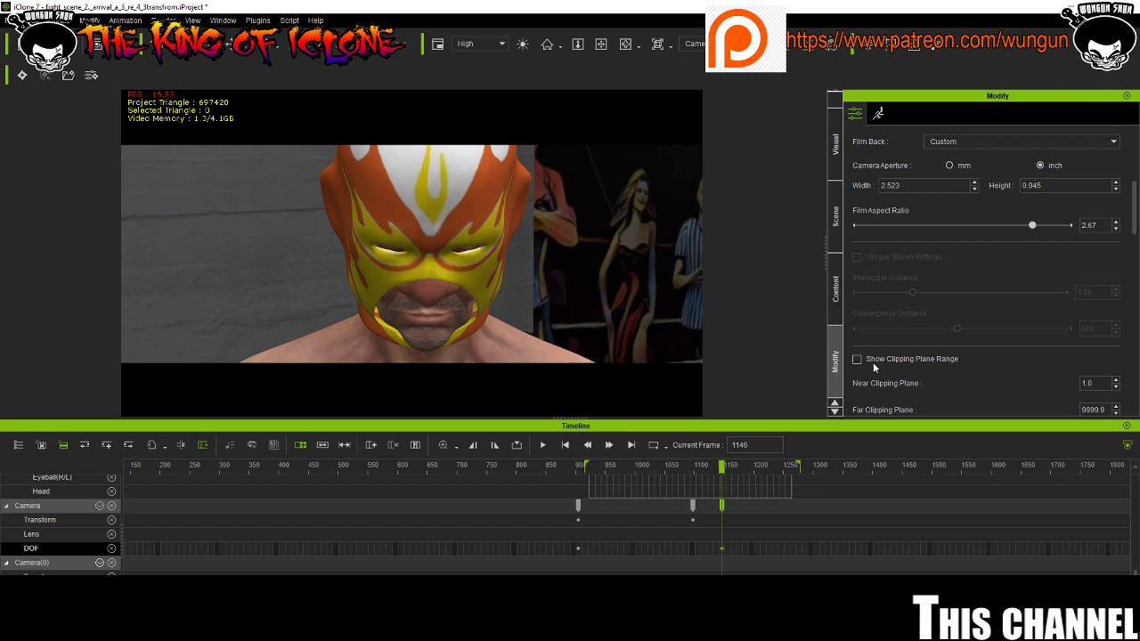
scroll(873, 363, "up", 7)
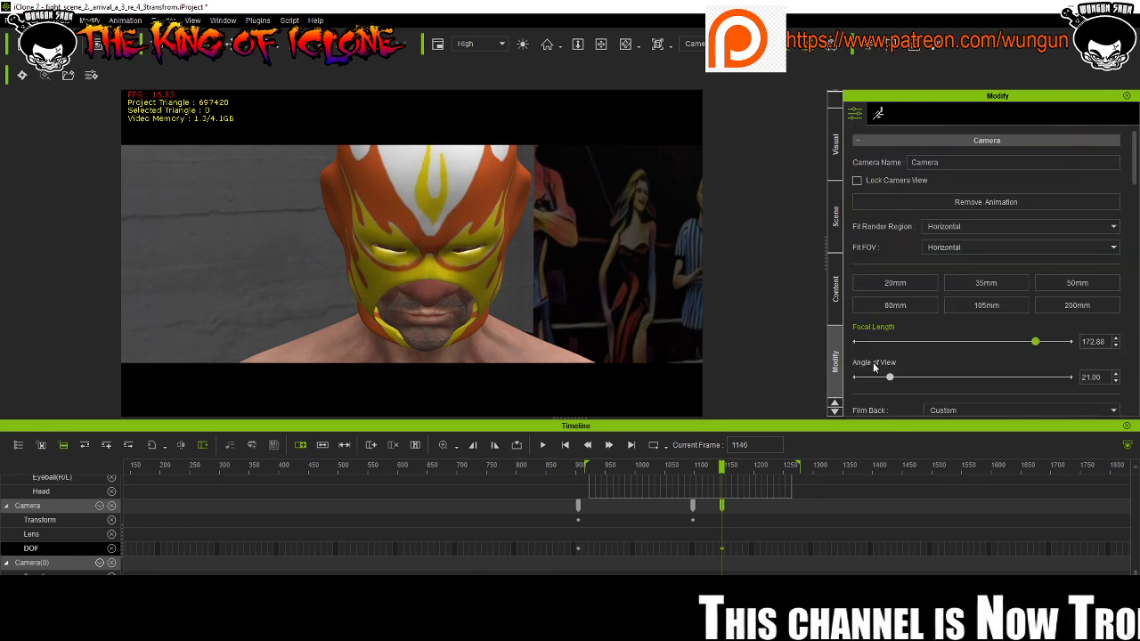
scroll(953, 323, "down", 7)
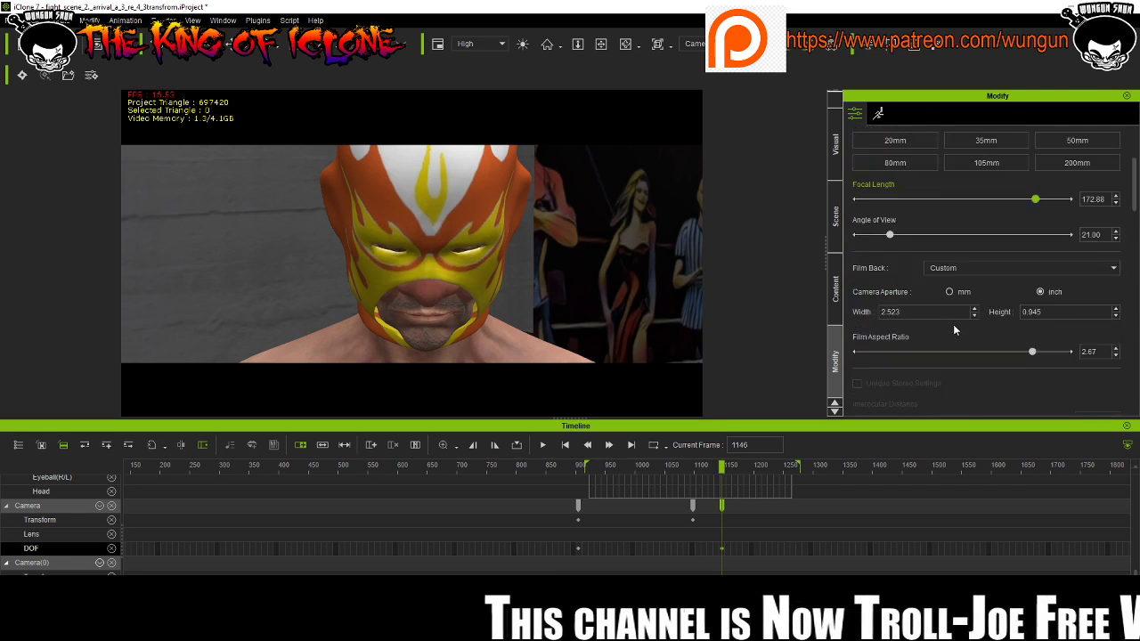
scroll(953, 327, "down", 5)
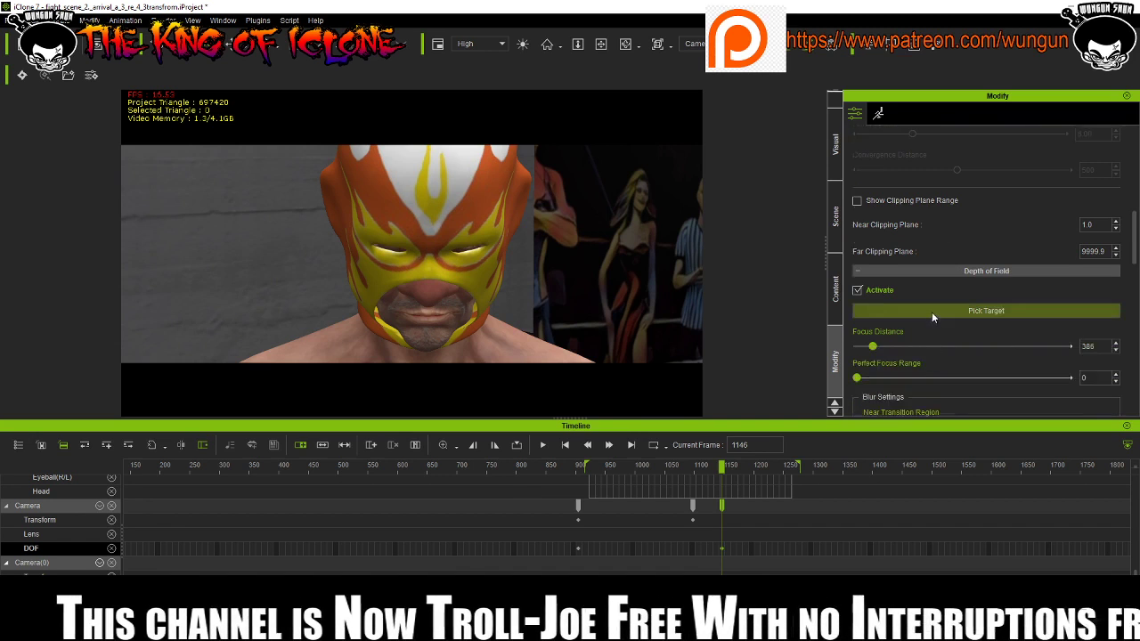
scroll(957, 272, "up", 12)
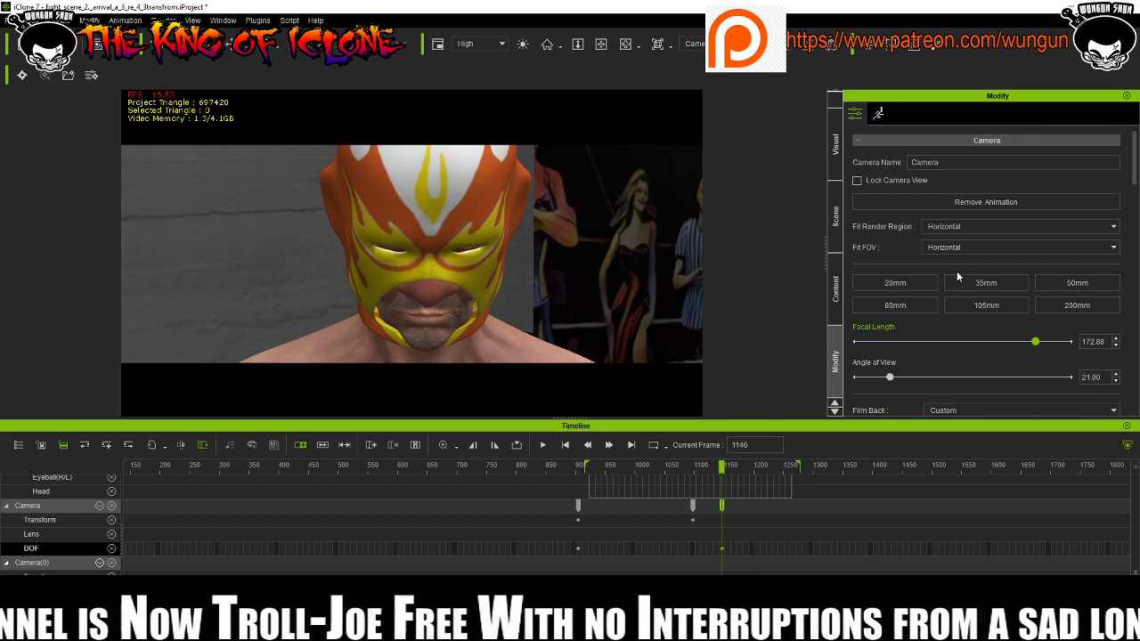
Activate depth of field on Camera(0) at frame 1146, focused on the wrestler's mask, with the near transition region set to 130.
left_click(31, 562)
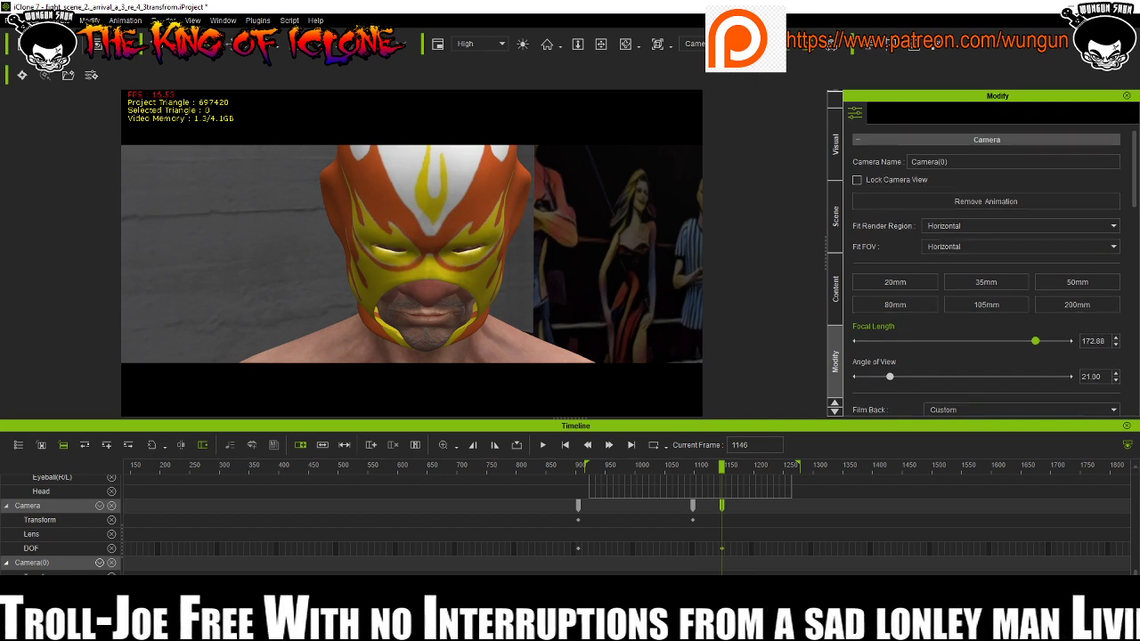
scroll(965, 282, "down", 12)
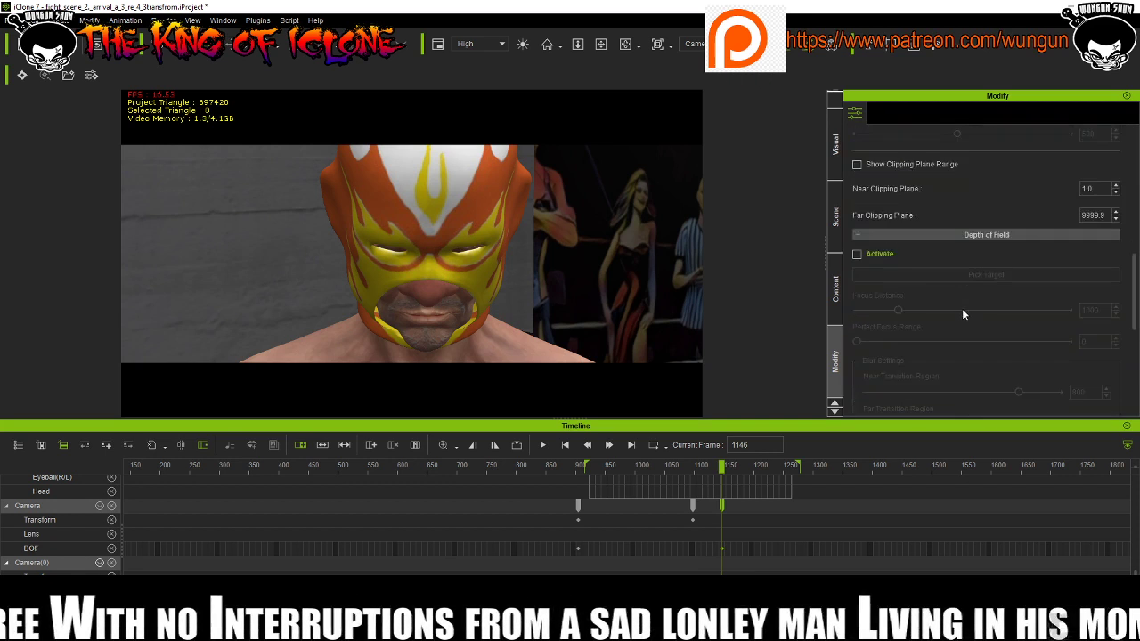
left_click(857, 182)
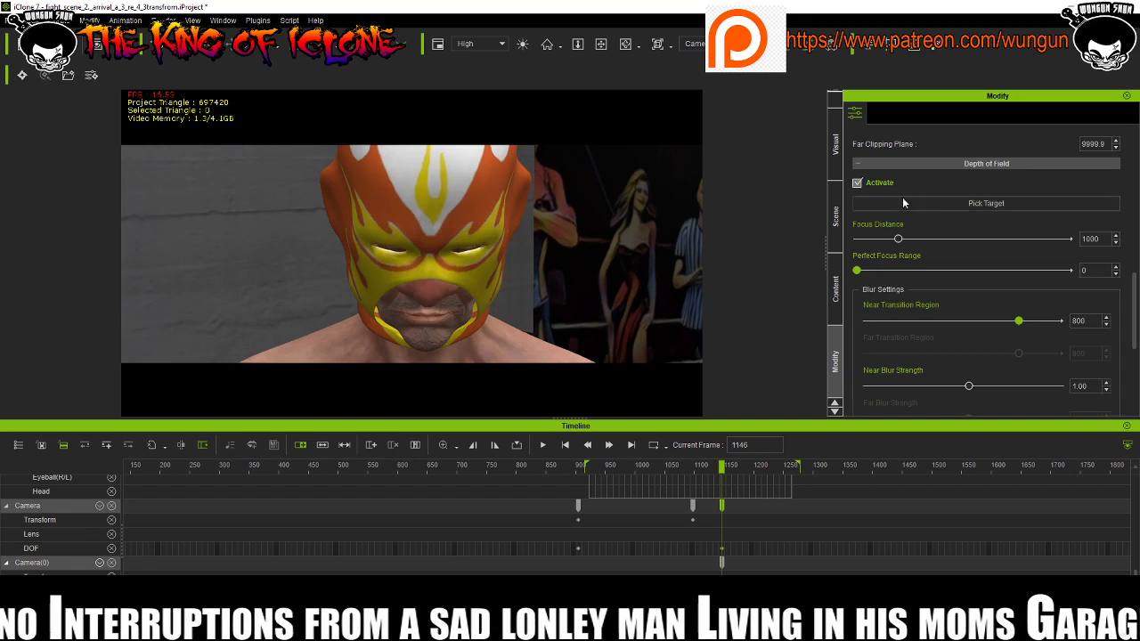
left_click(948, 205)
left_click(491, 256)
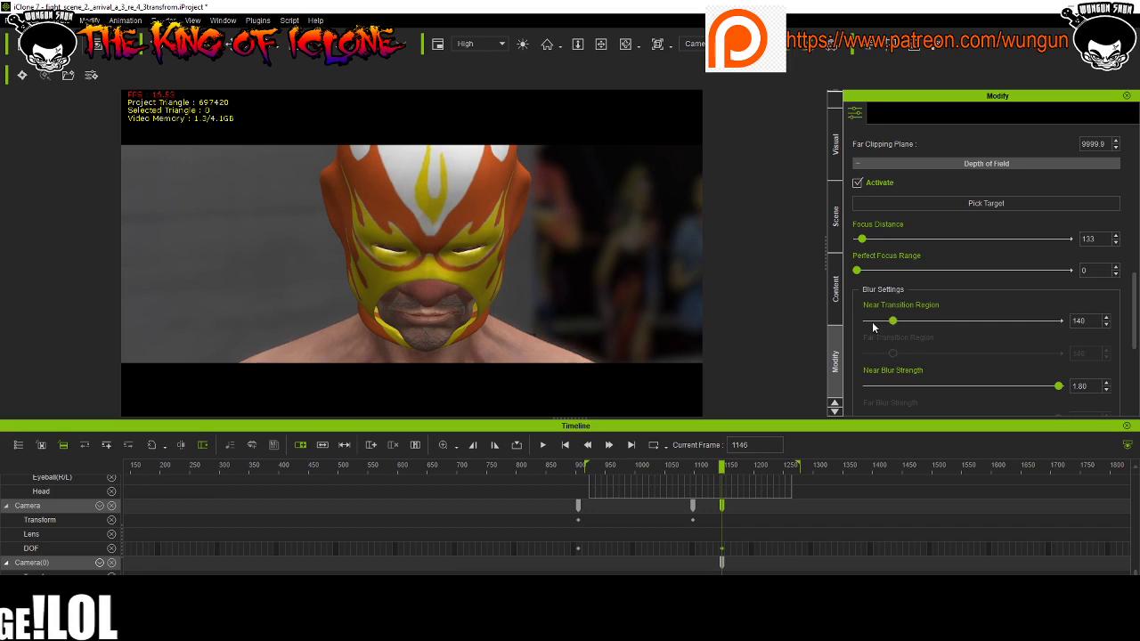
left_click_drag(873, 327, 917, 334)
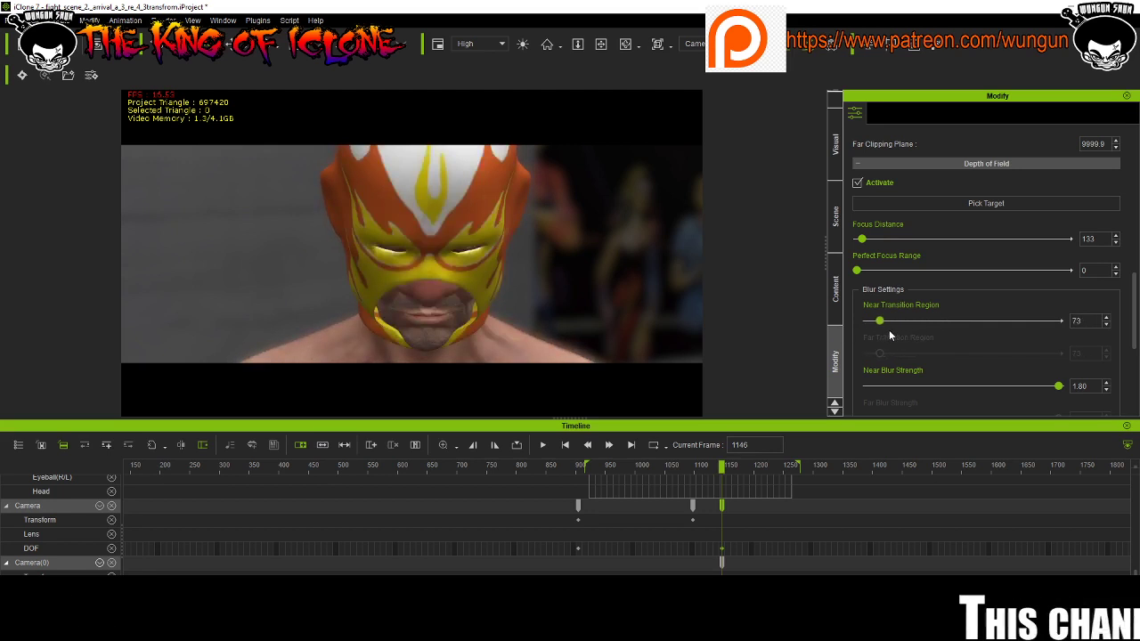
Return to frame 924 and play the animation through Camera(0) to check its depth of field.
left_click(731, 470)
left_click_drag(731, 469, 587, 477)
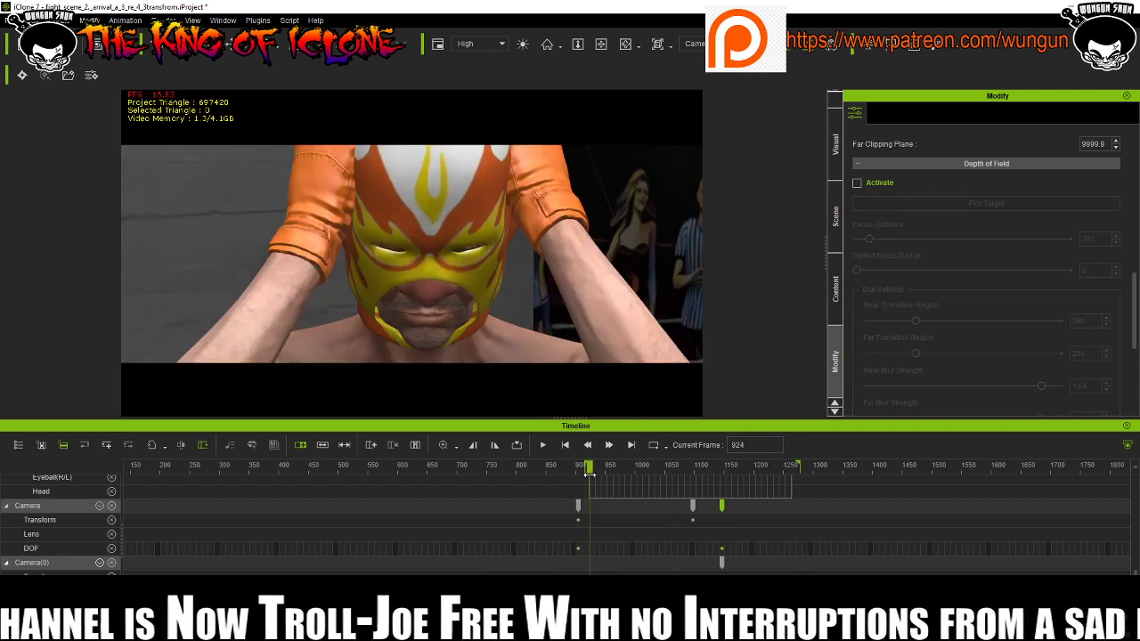
left_click(542, 445)
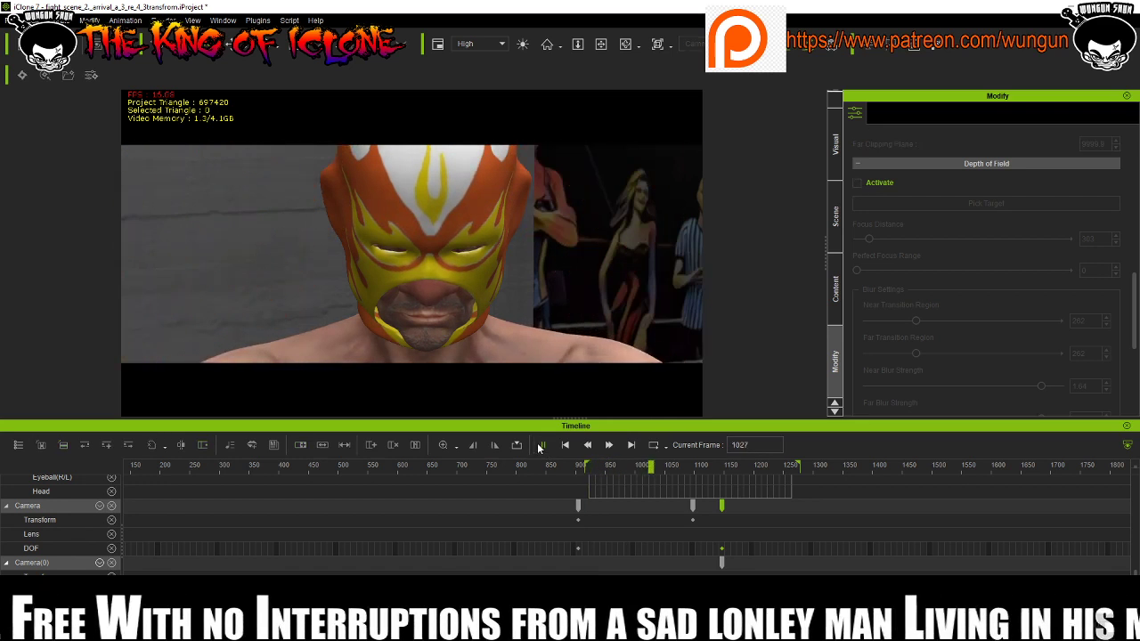
left_click(543, 445)
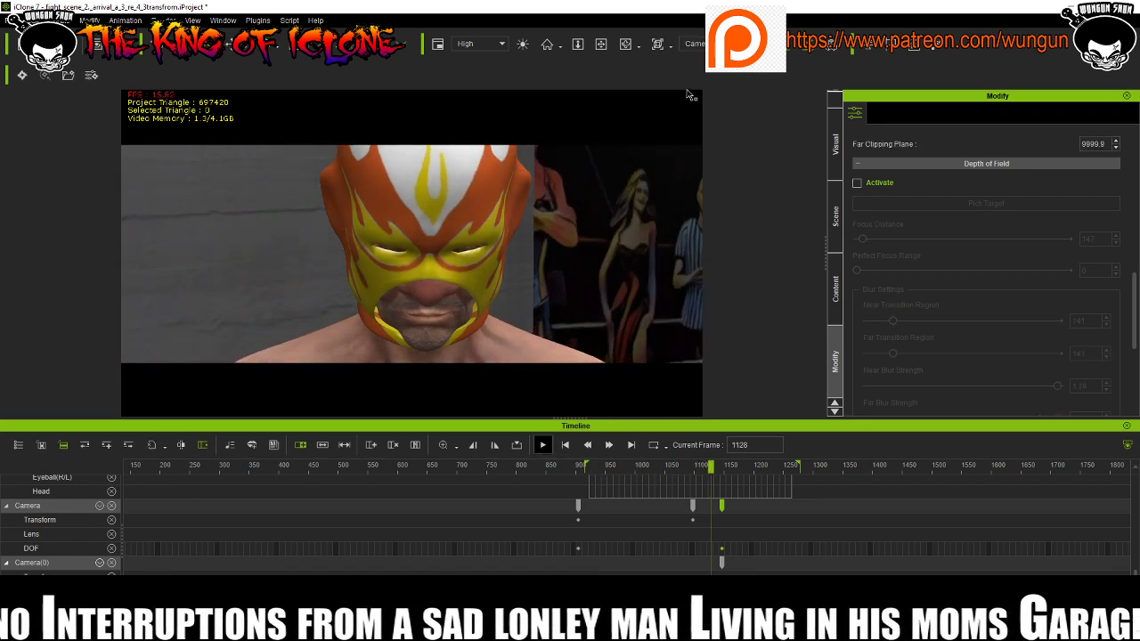
Set the viewport to the Switcher view and play the scene from frame 920 to review the cut and blur.
left_click(695, 44)
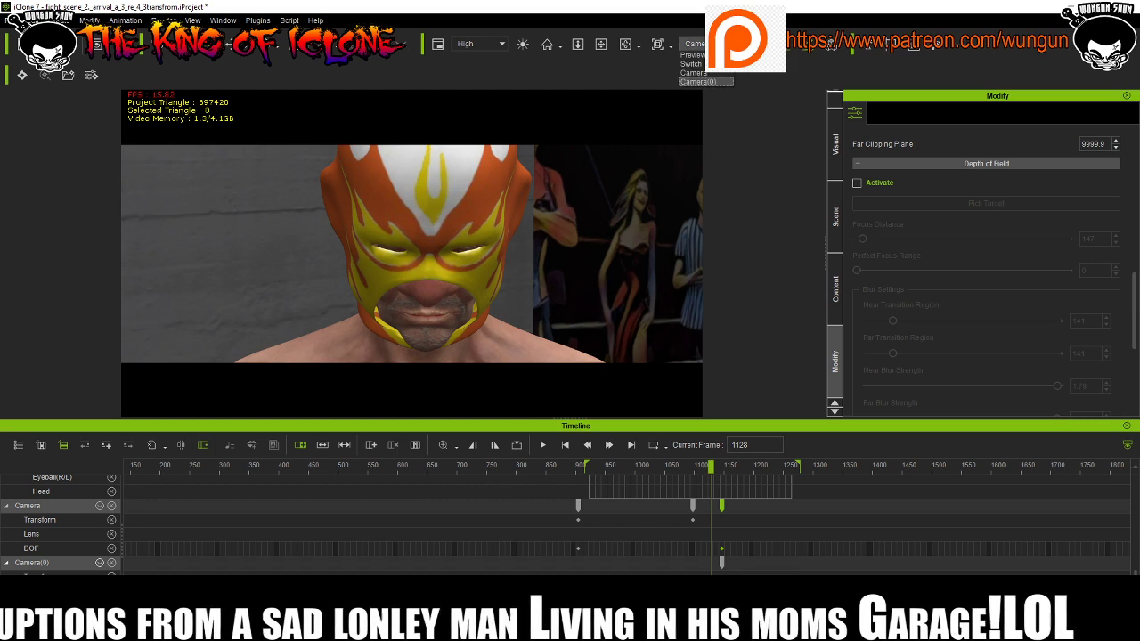
left_click(684, 65)
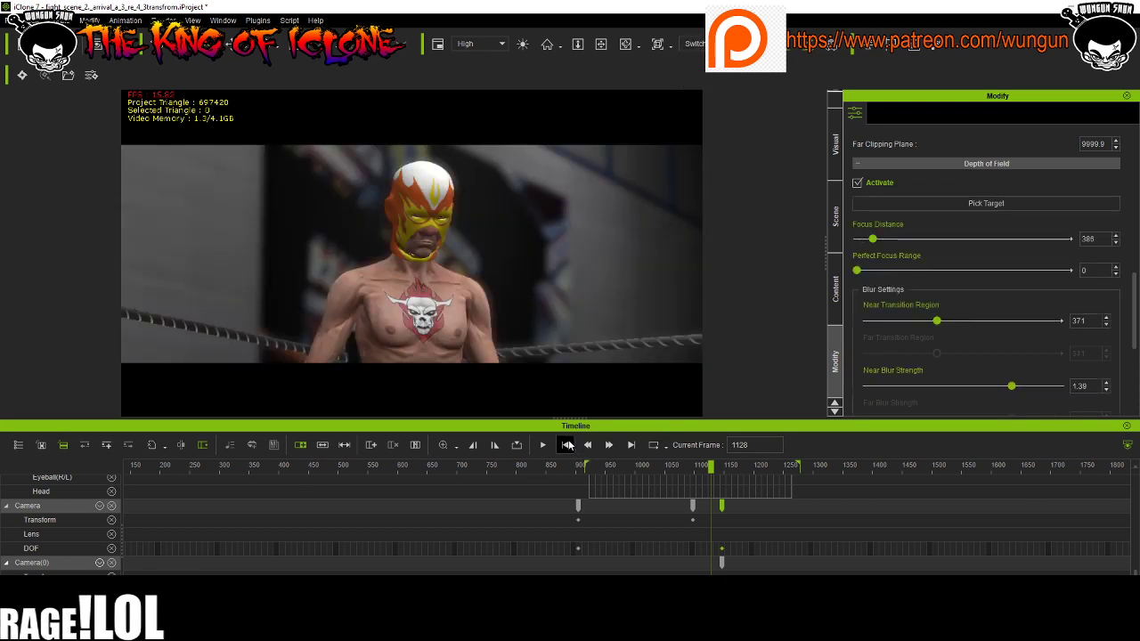
left_click(592, 465)
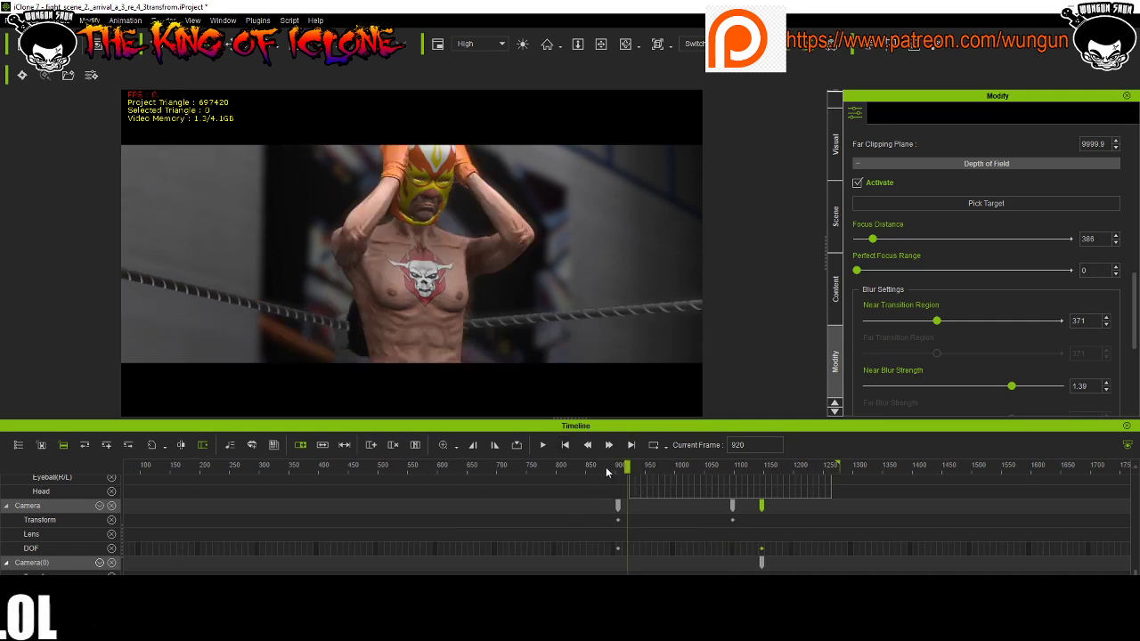
left_click(541, 446)
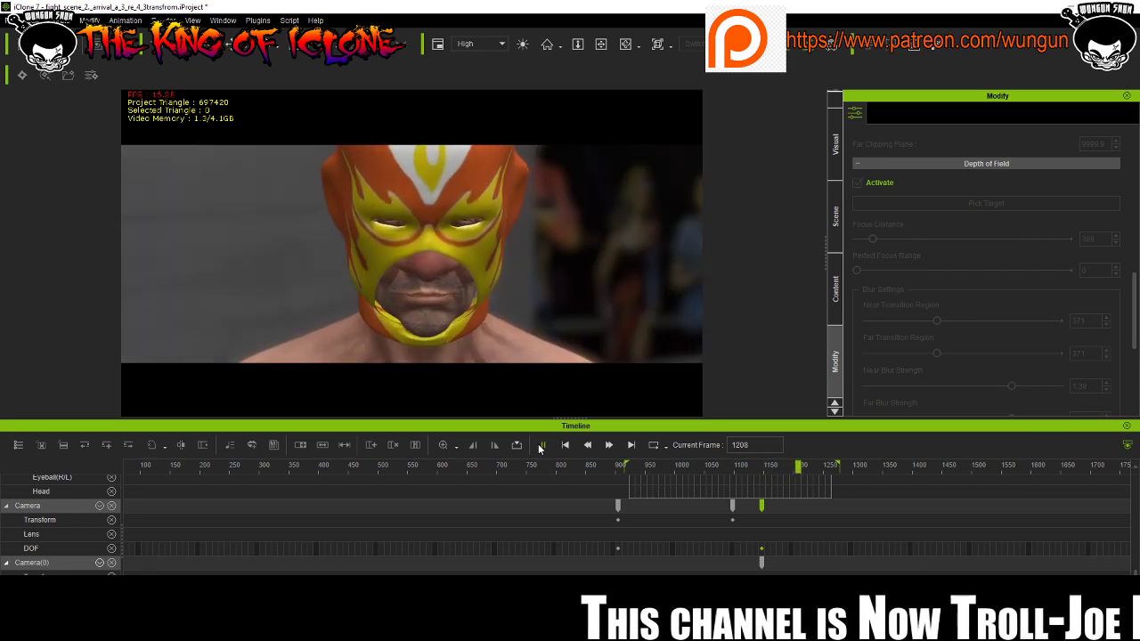
left_click(541, 446)
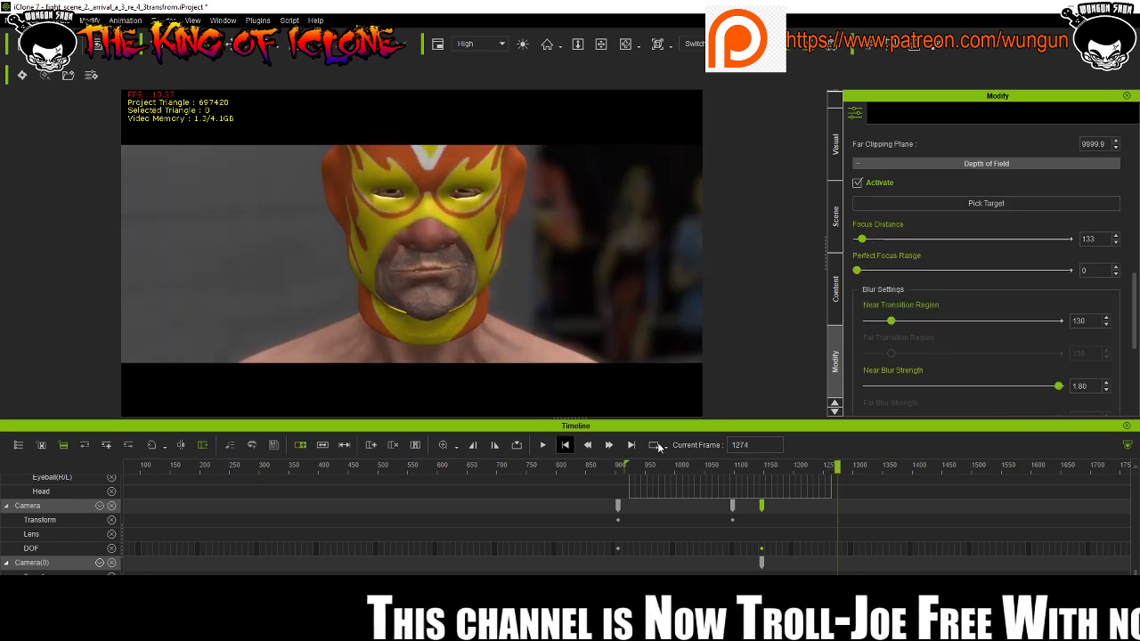
Replay the switched-camera sequence from frame 924.
left_click(641, 470)
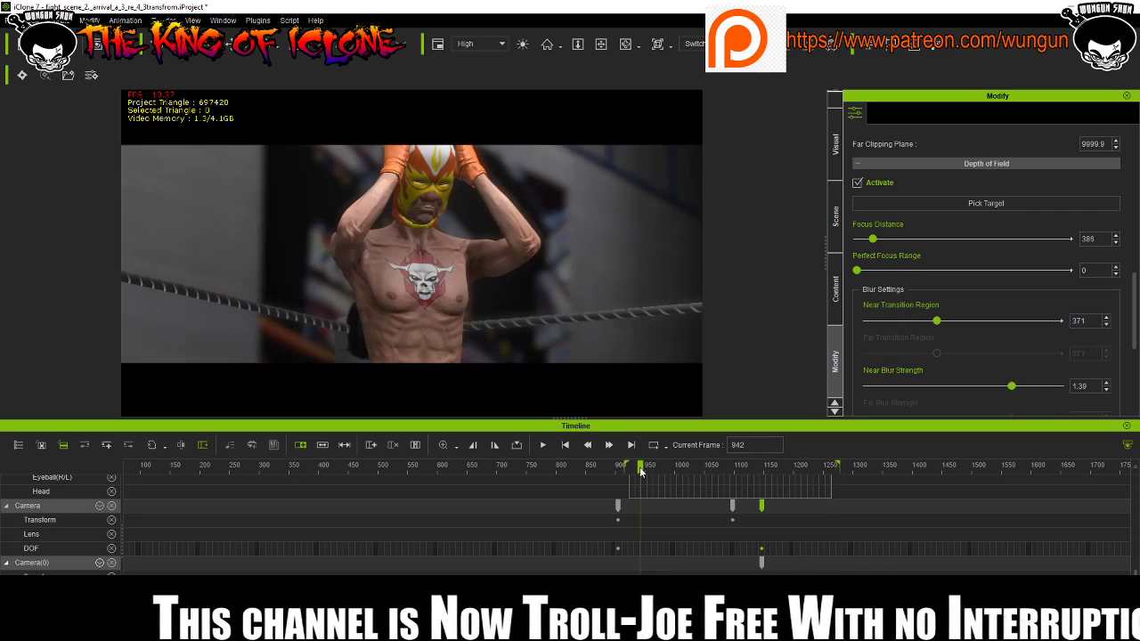
left_click_drag(640, 470, 631, 475)
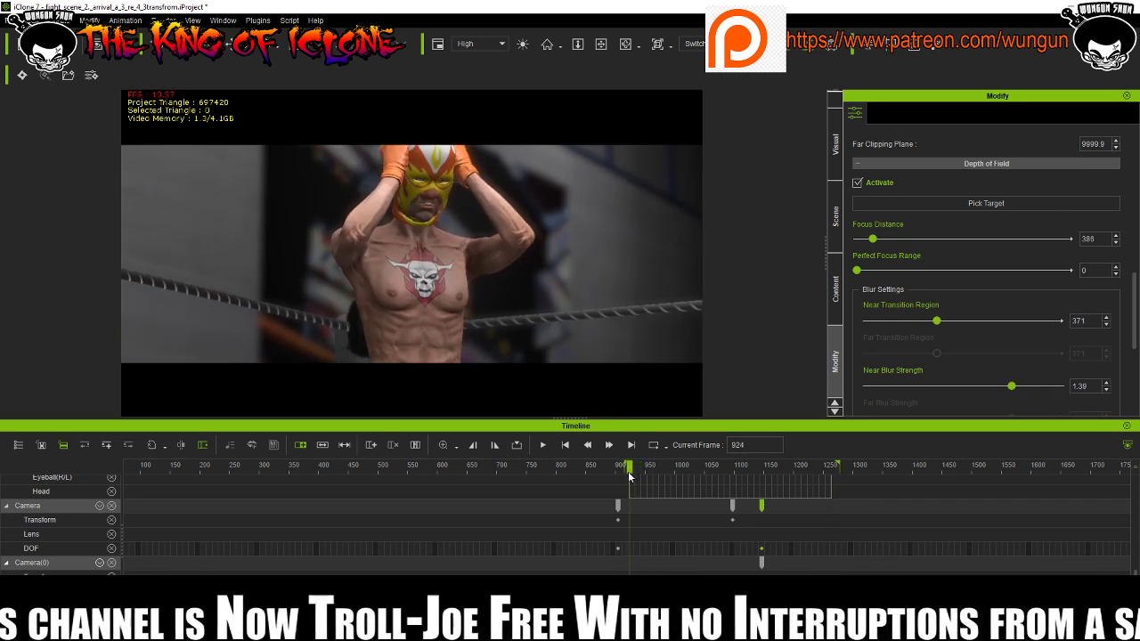
left_click(543, 445)
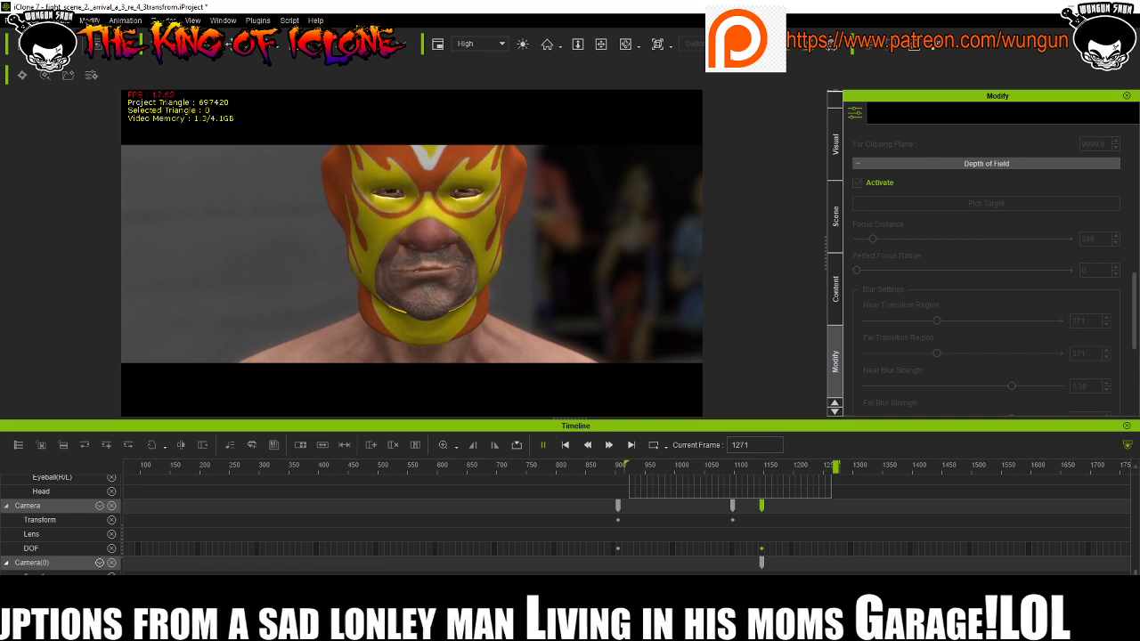
Save the project and mark a range on the wrestler's Collect Clip track from frame 919 to the end of the motion clip.
key("ctrl+s")
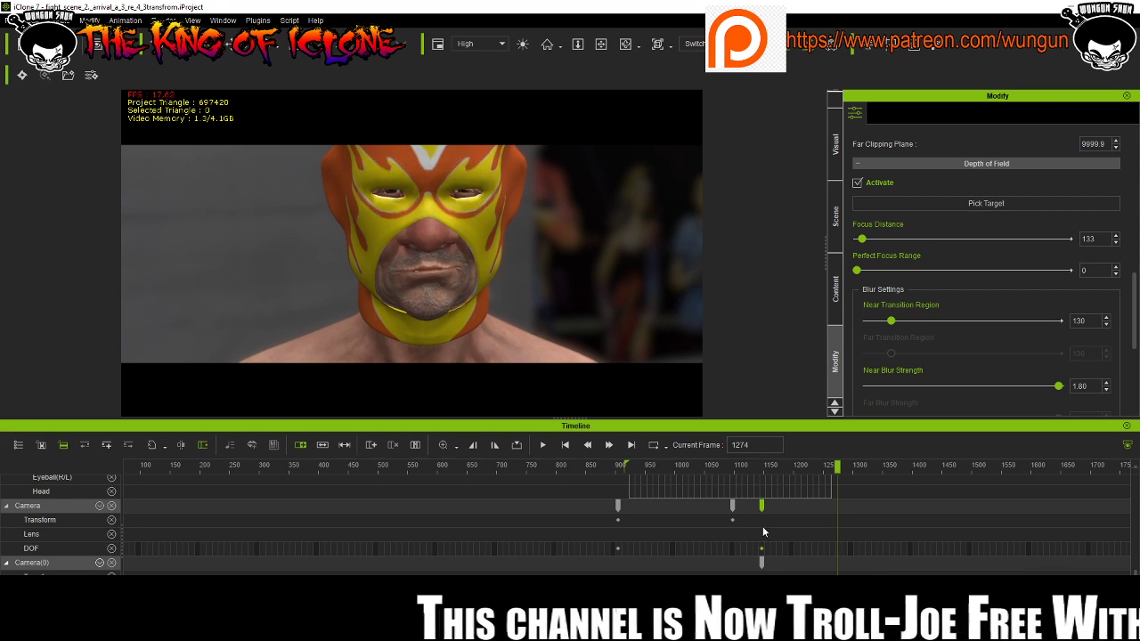
scroll(796, 515, "up", 3)
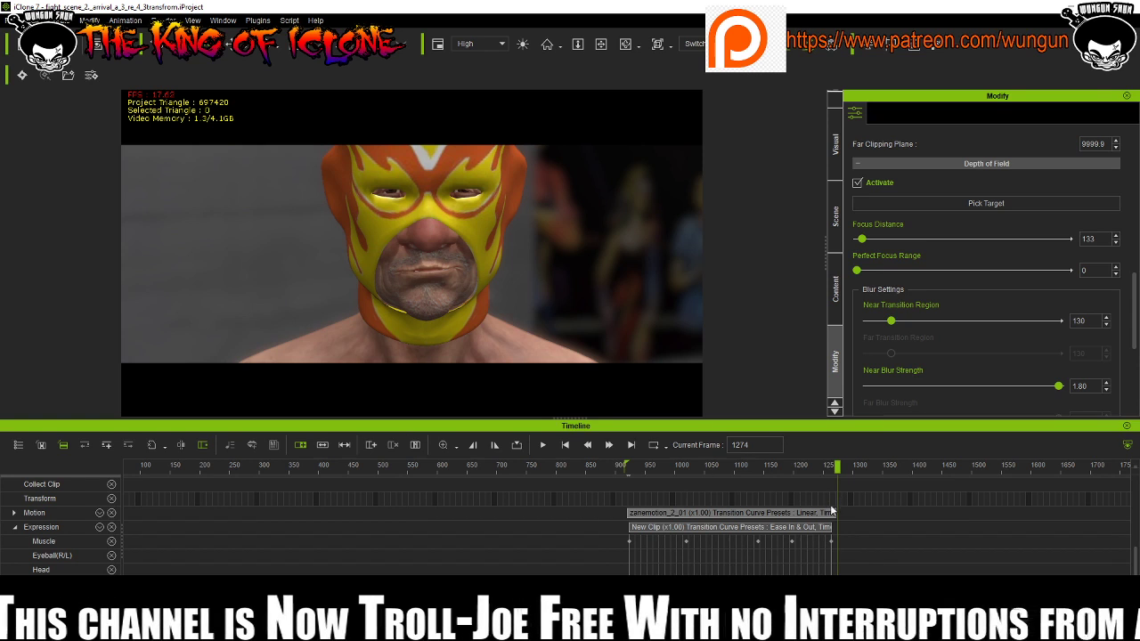
left_click_drag(835, 500, 787, 499)
left_click_drag(645, 485, 626, 483)
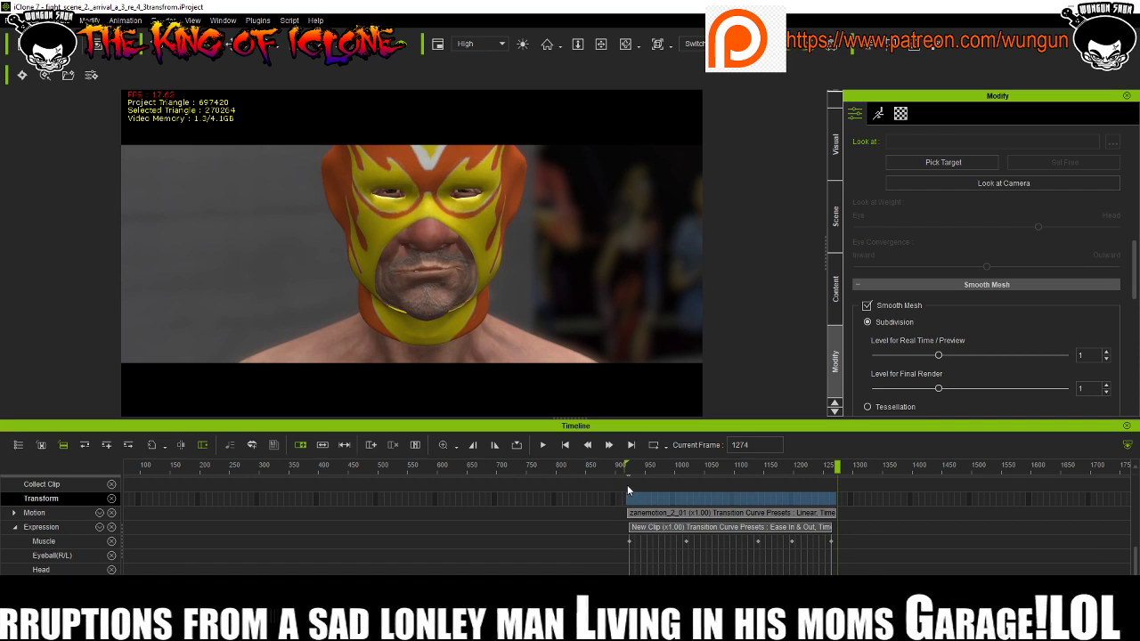
left_click(627, 484)
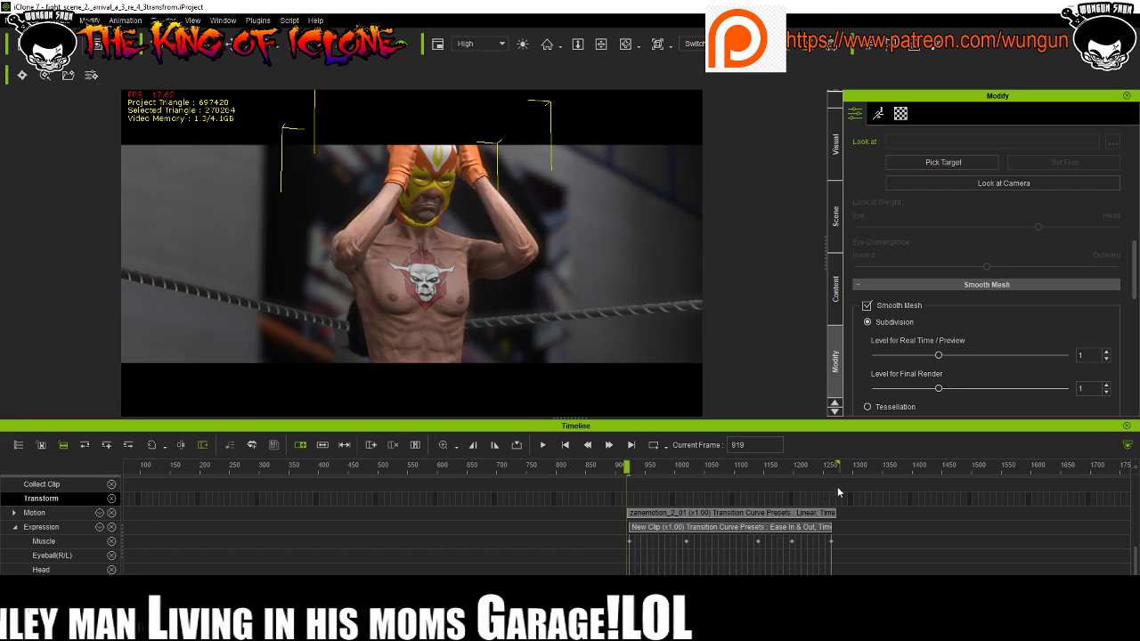
left_click_drag(840, 488, 627, 491)
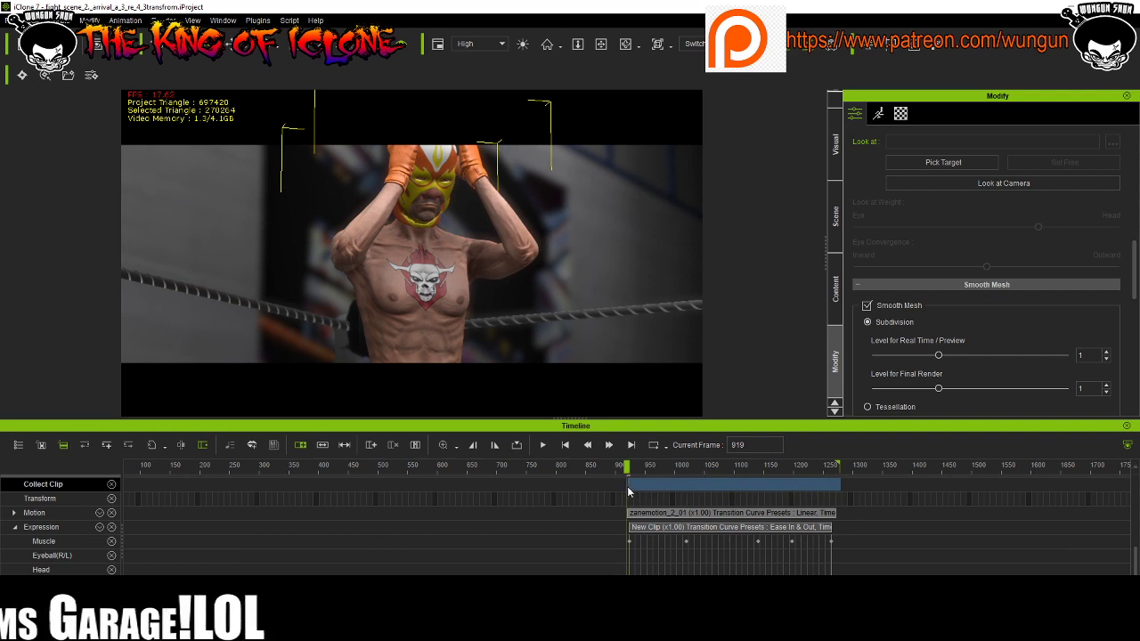
Add the marked clip range to the motion library as zanemotion_3 in the Ring_queen_Animation!! folder.
right_click(681, 490)
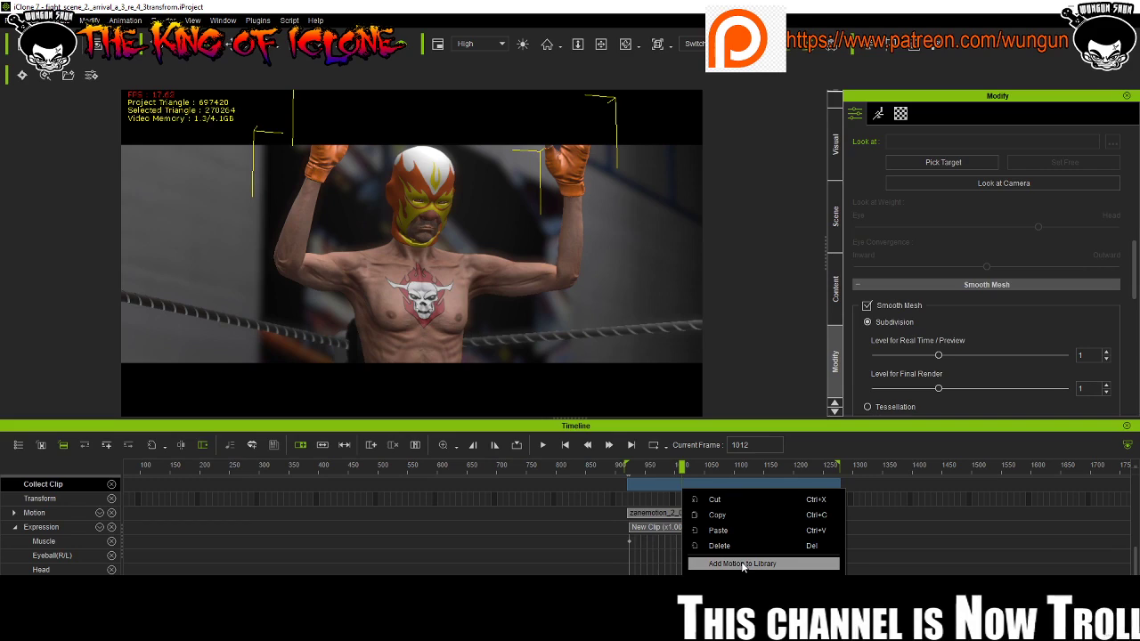
left_click(743, 565)
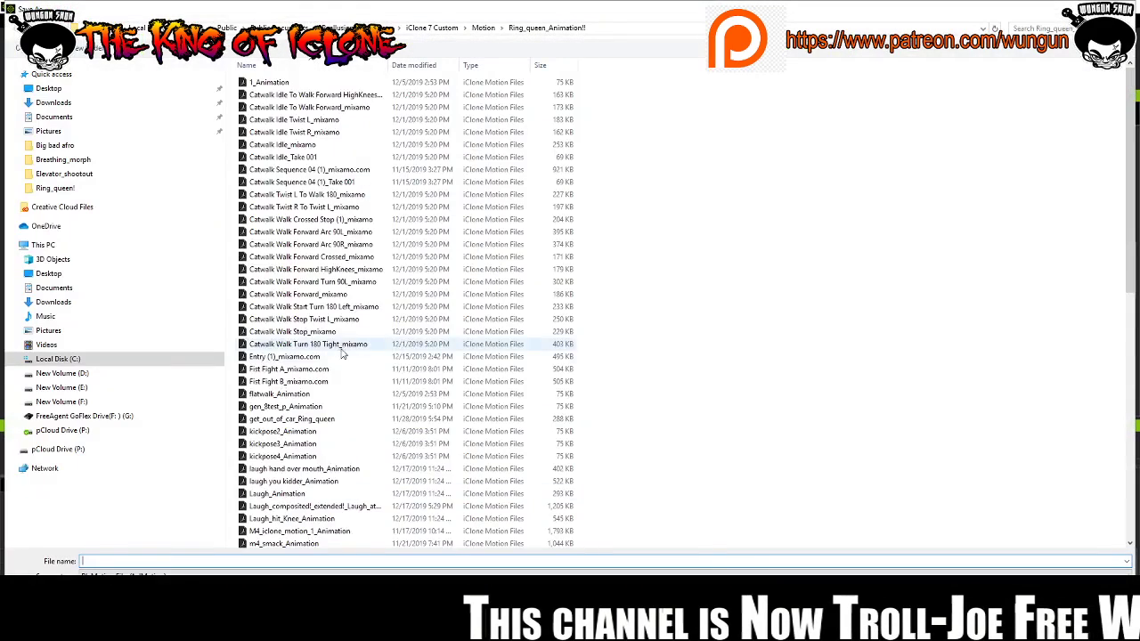
scroll(888, 458, "down", 12)
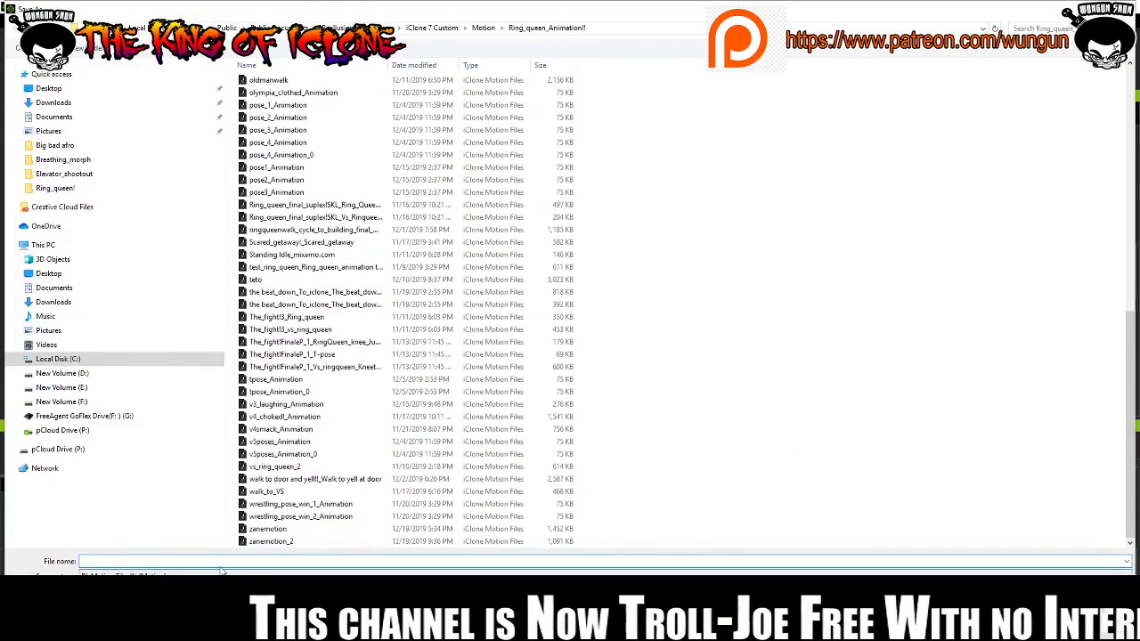
left_click(271, 541)
left_click(168, 562)
left_click(142, 563)
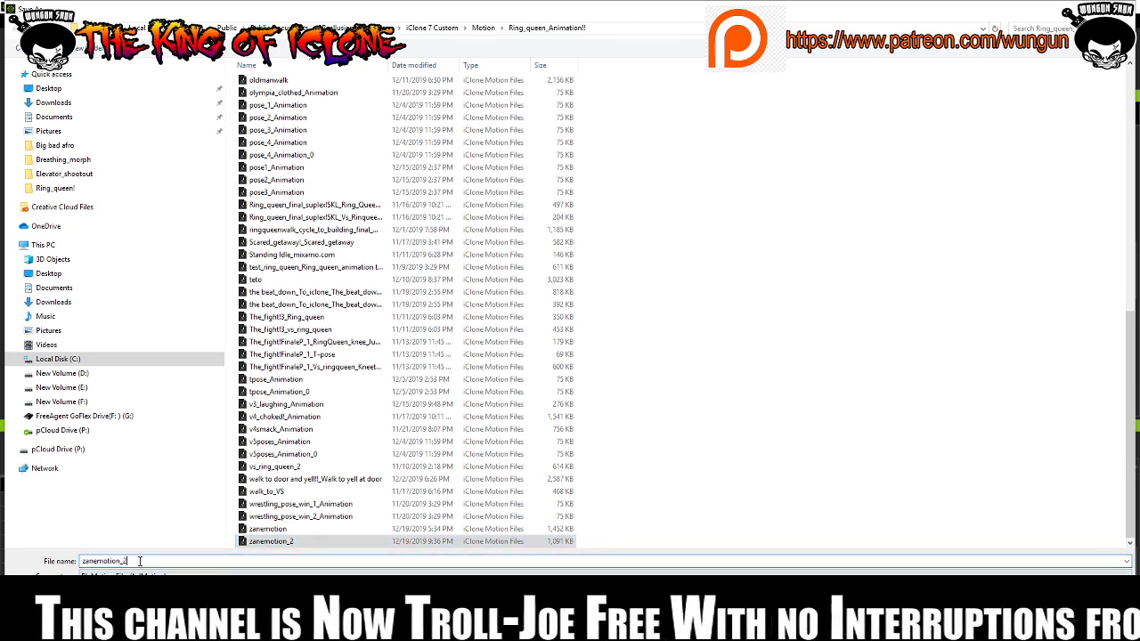
key("BackSpace")
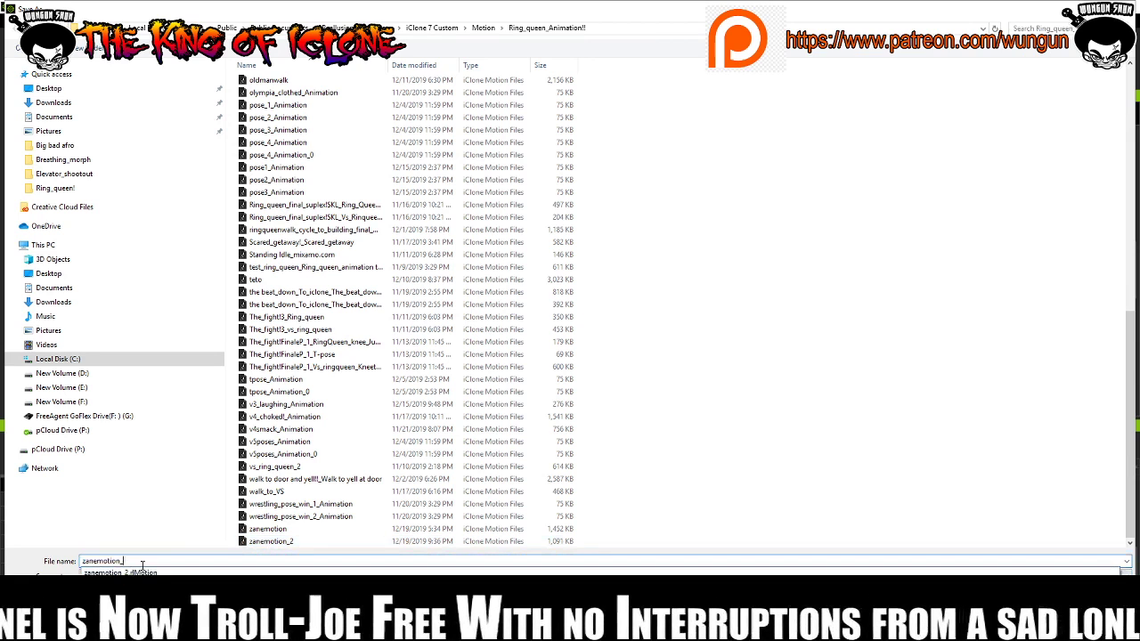
type("3")
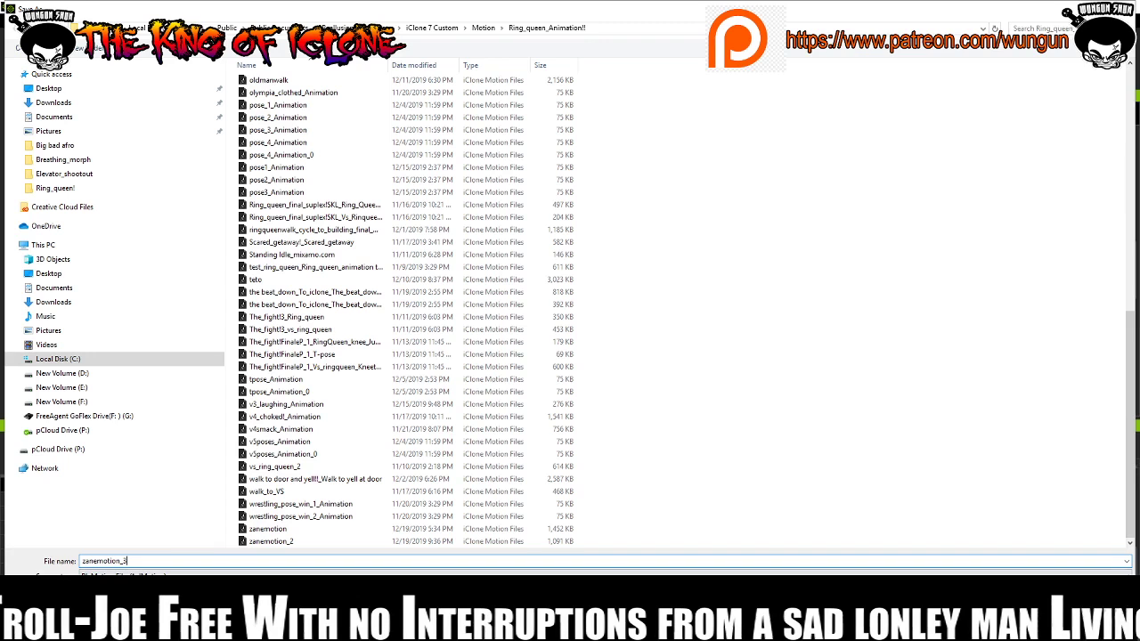
key("Return")
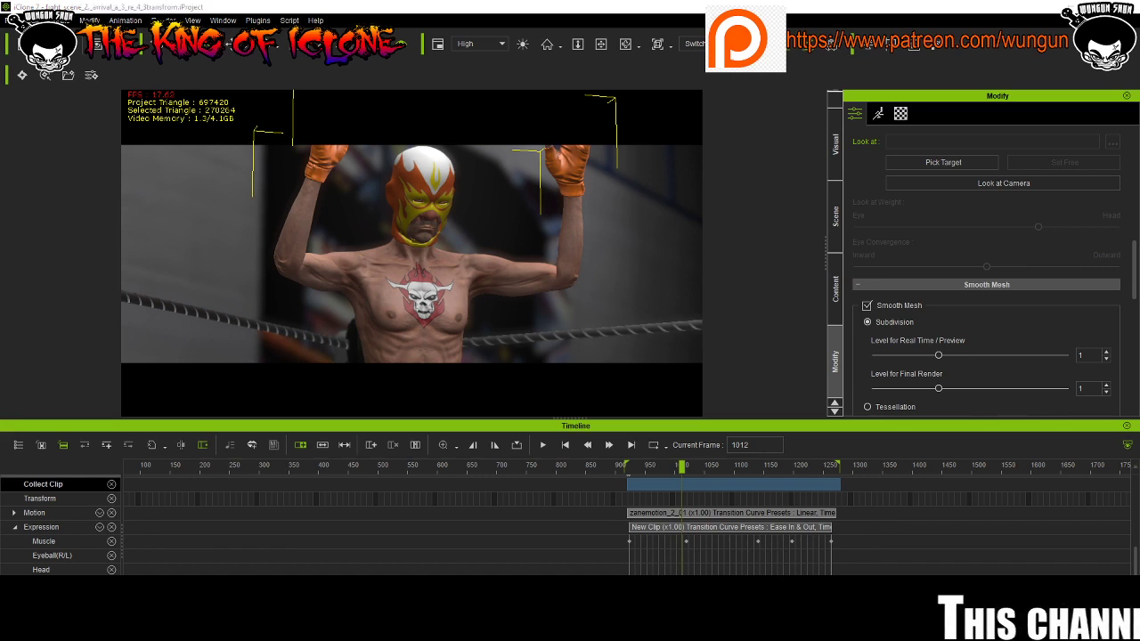
Switch the viewport to Minimal quality with the auxiliary light on, and scrub the animation to frame 1124.
left_click(501, 46)
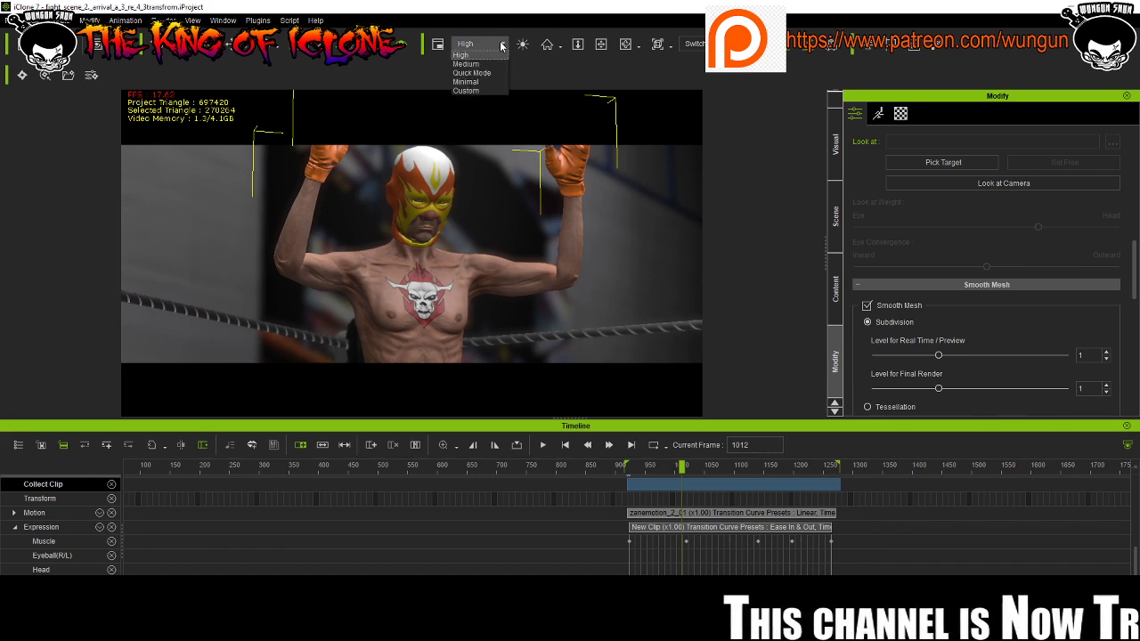
left_click(323, 134)
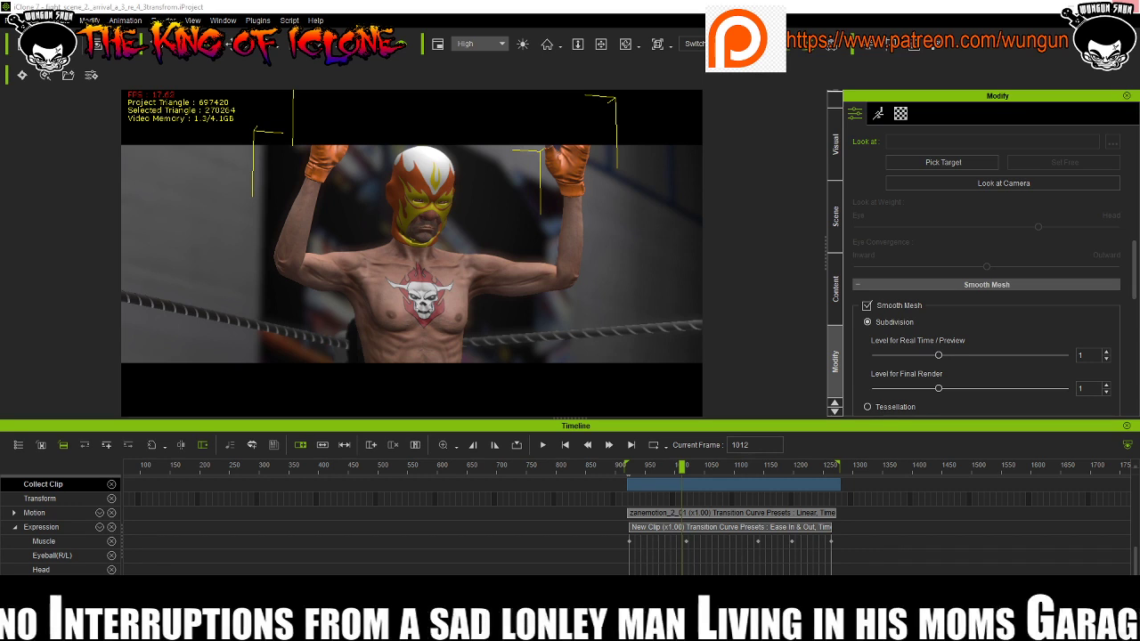
key("F5")
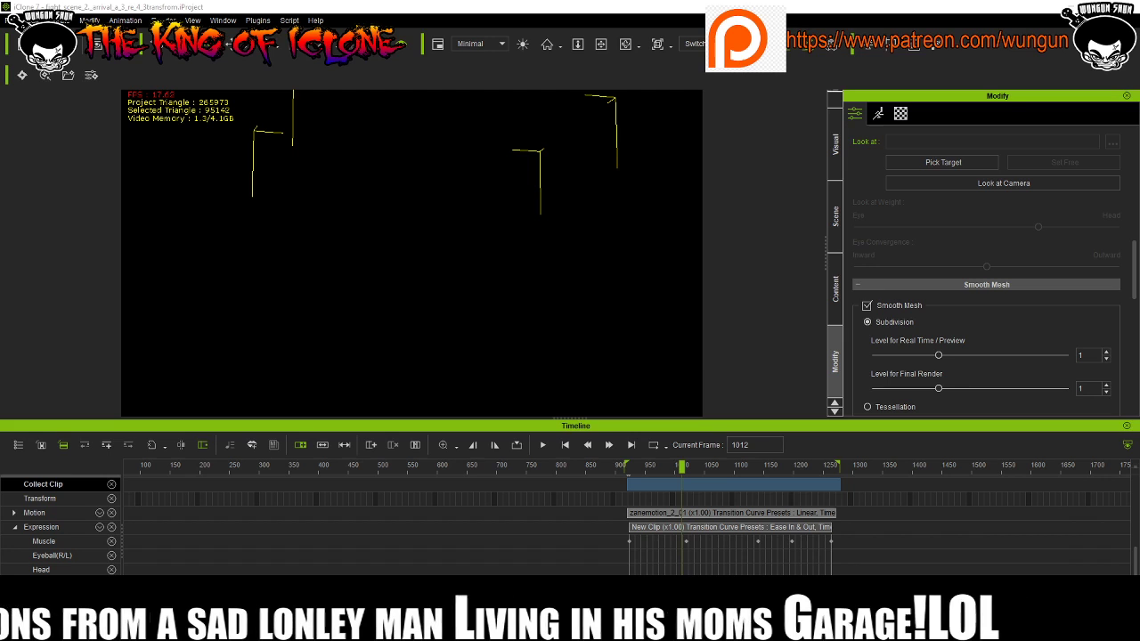
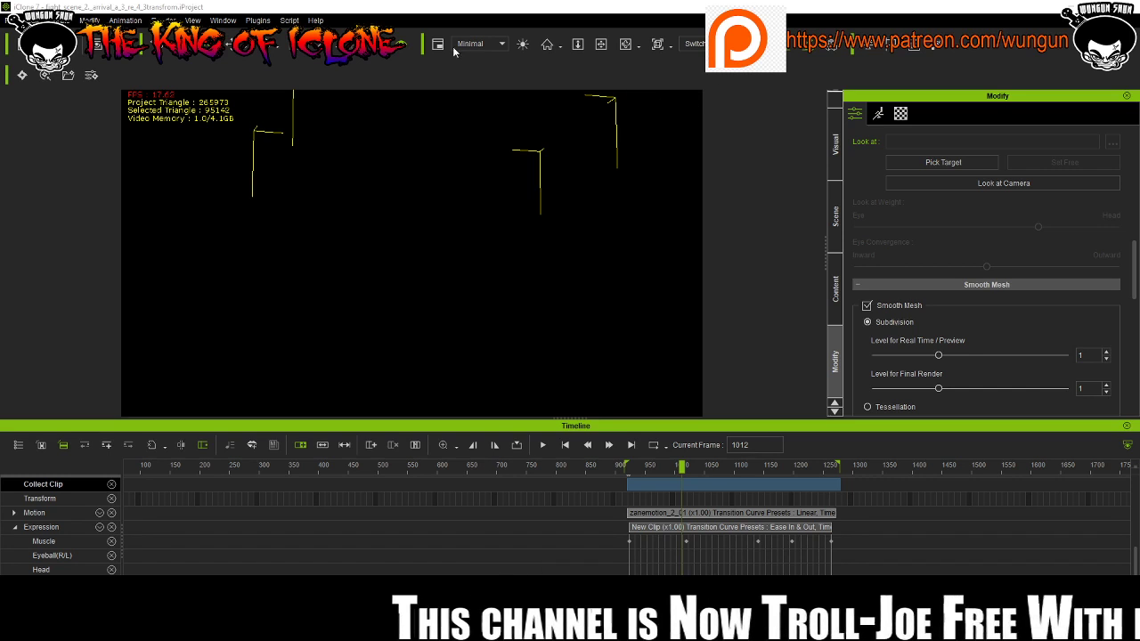
left_click(523, 44)
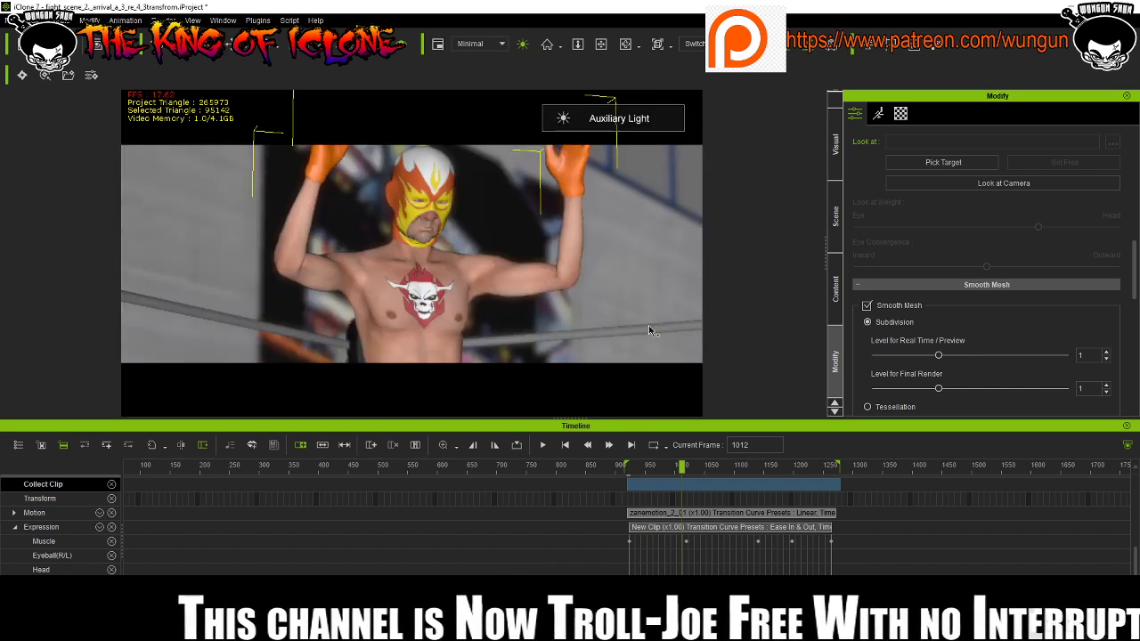
left_click(693, 466)
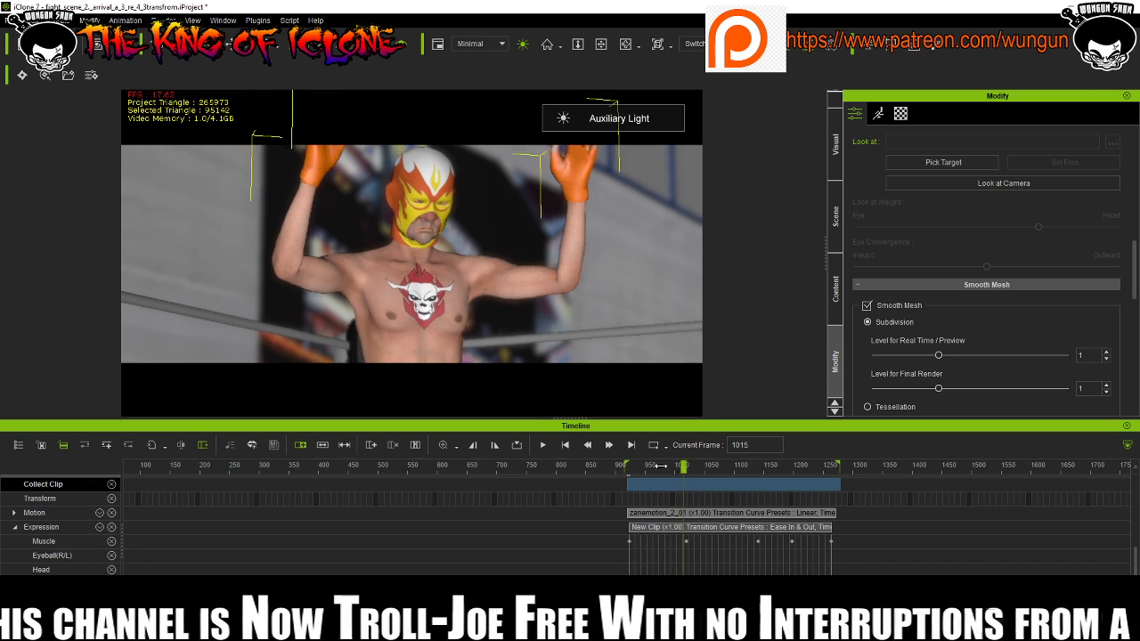
left_click_drag(660, 466, 748, 473)
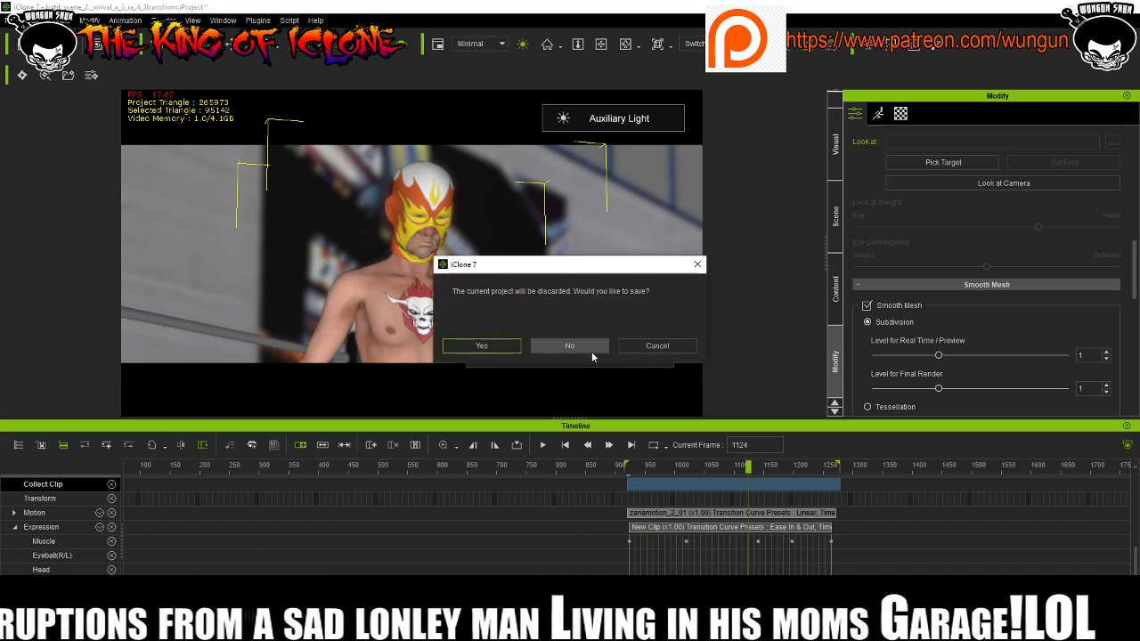
Start a new project without saving the current one and load Avatar13 from the custom avatars.
left_click(644, 347)
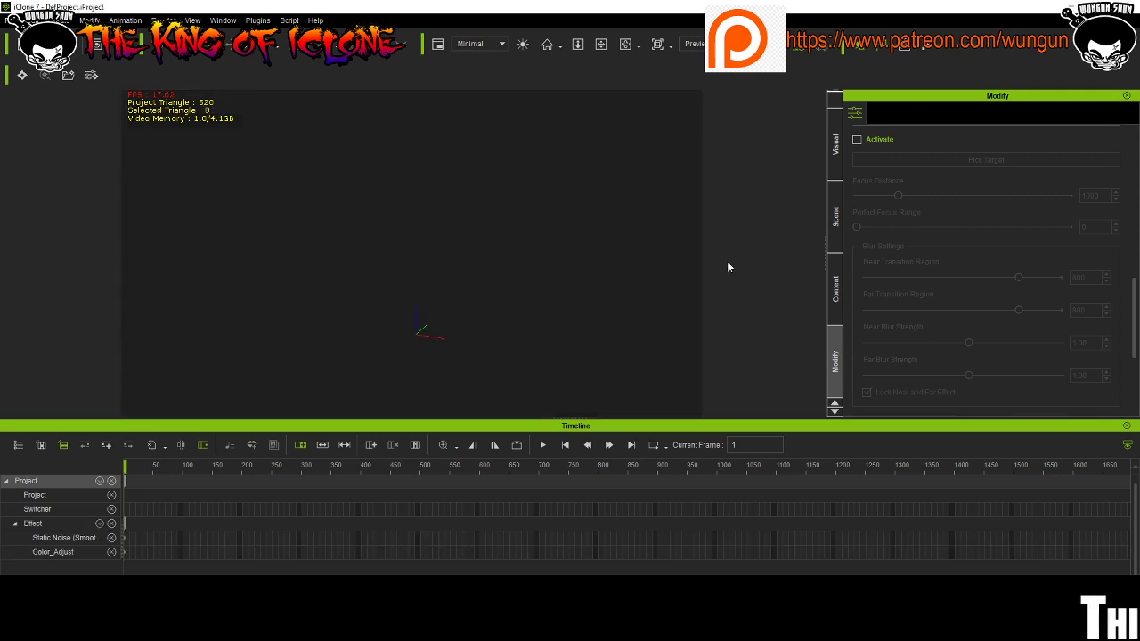
left_click(838, 288)
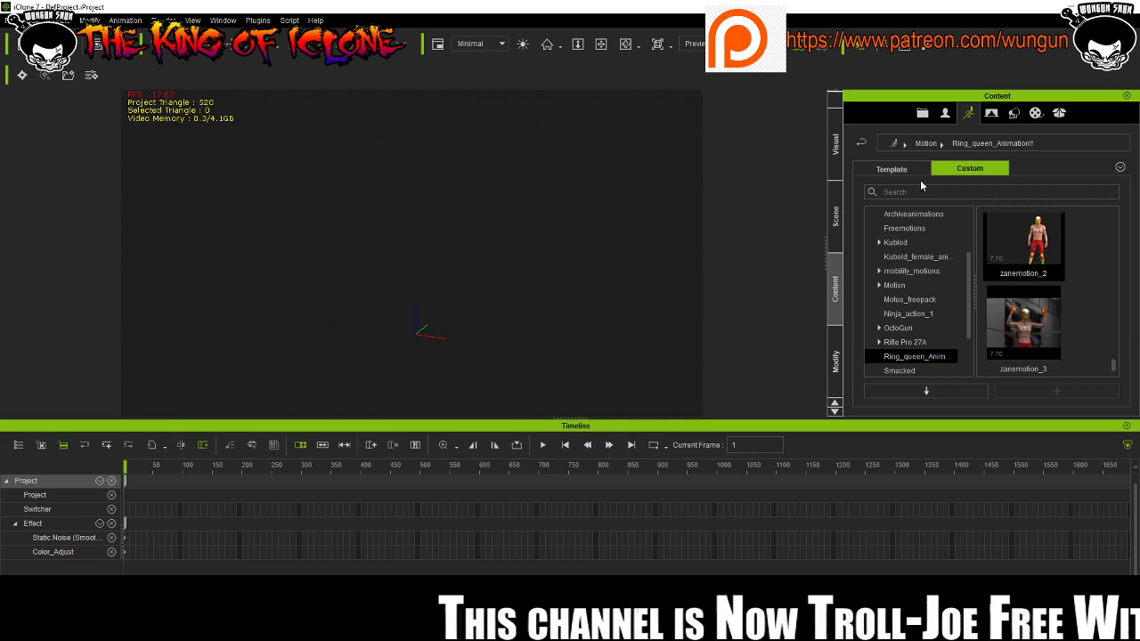
left_click(945, 114)
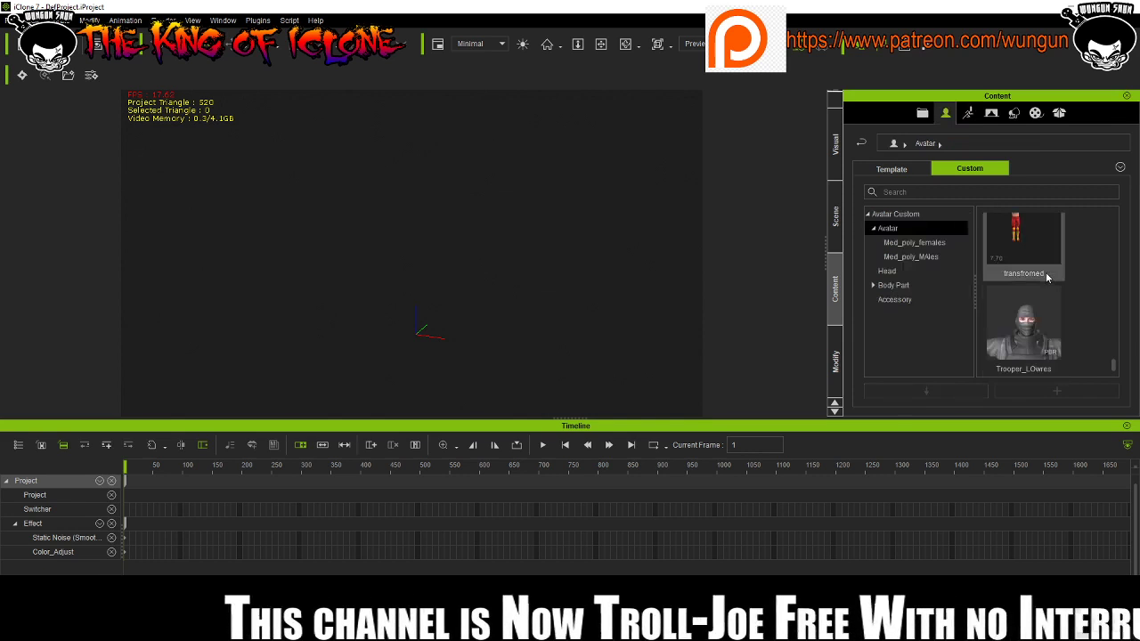
scroll(1114, 367, "up", 2)
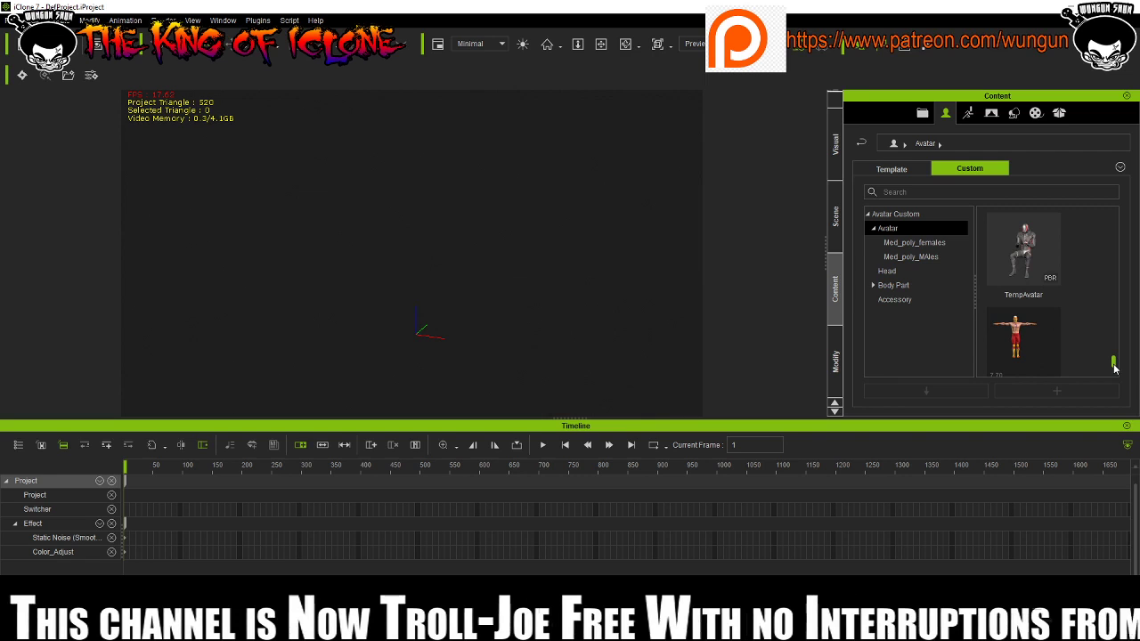
left_click_drag(1114, 367, 1116, 342)
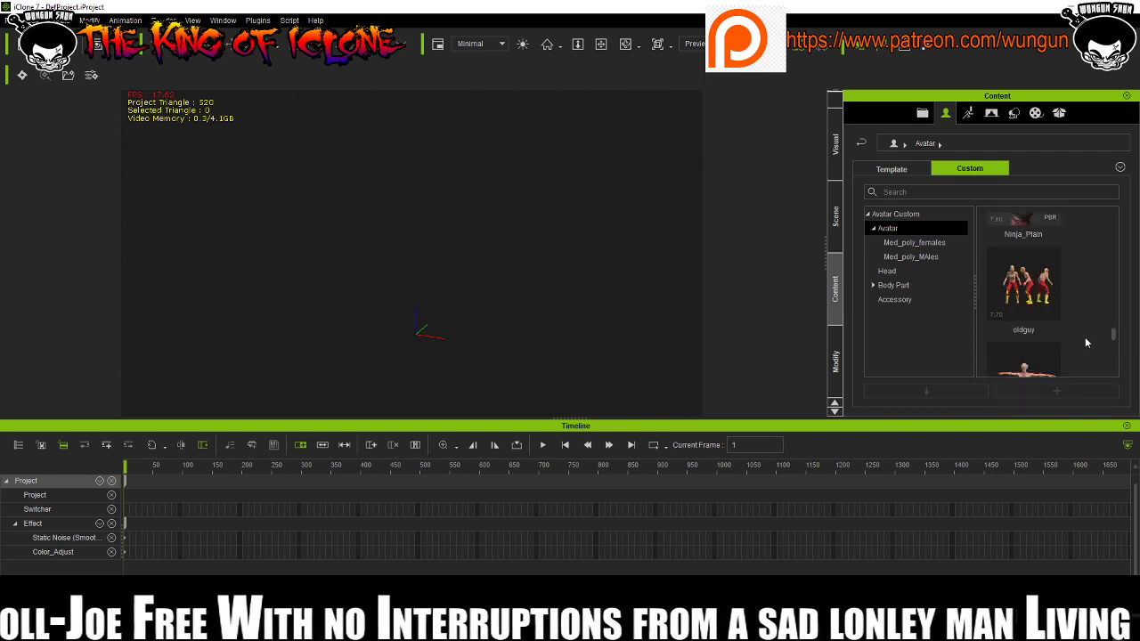
scroll(1085, 343, "up", 8)
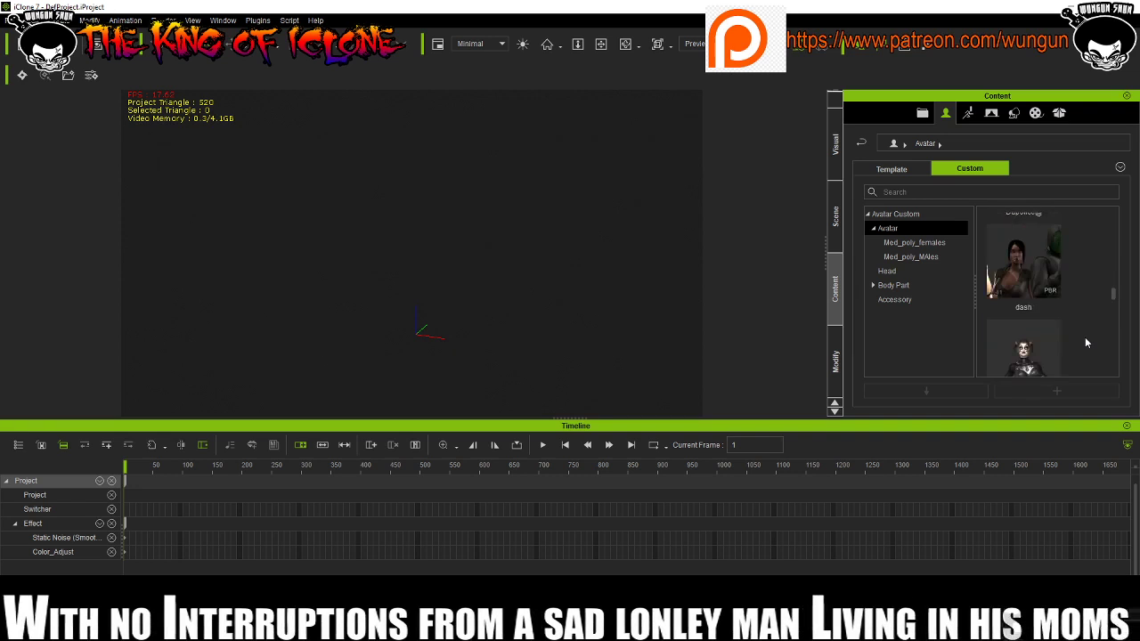
scroll(1086, 342, "up", 10)
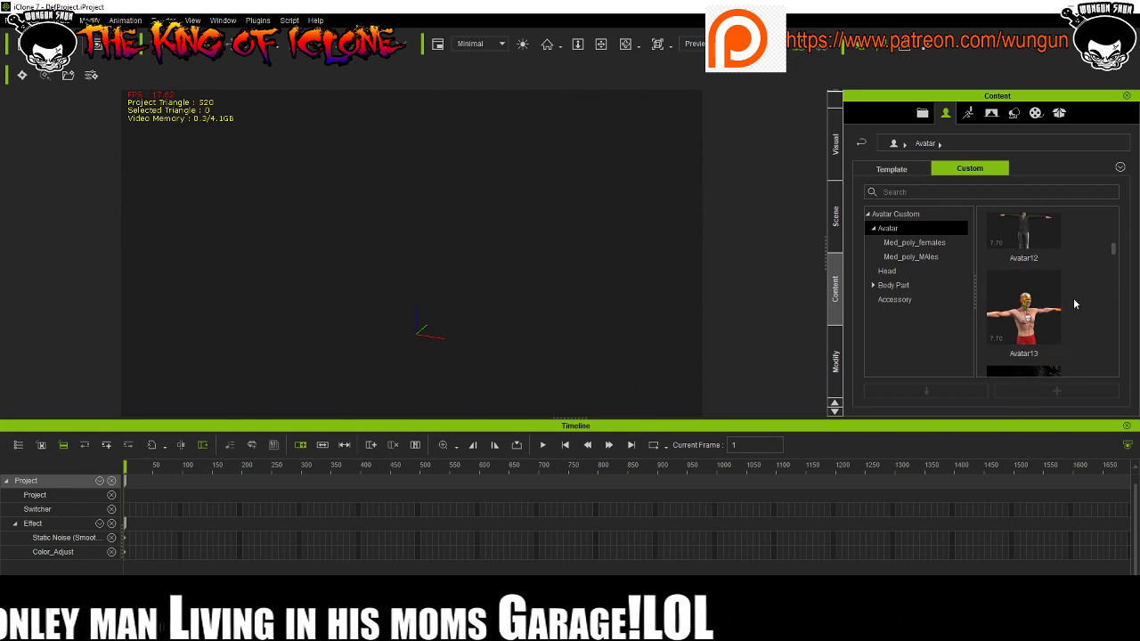
scroll(1088, 276, "up", 3)
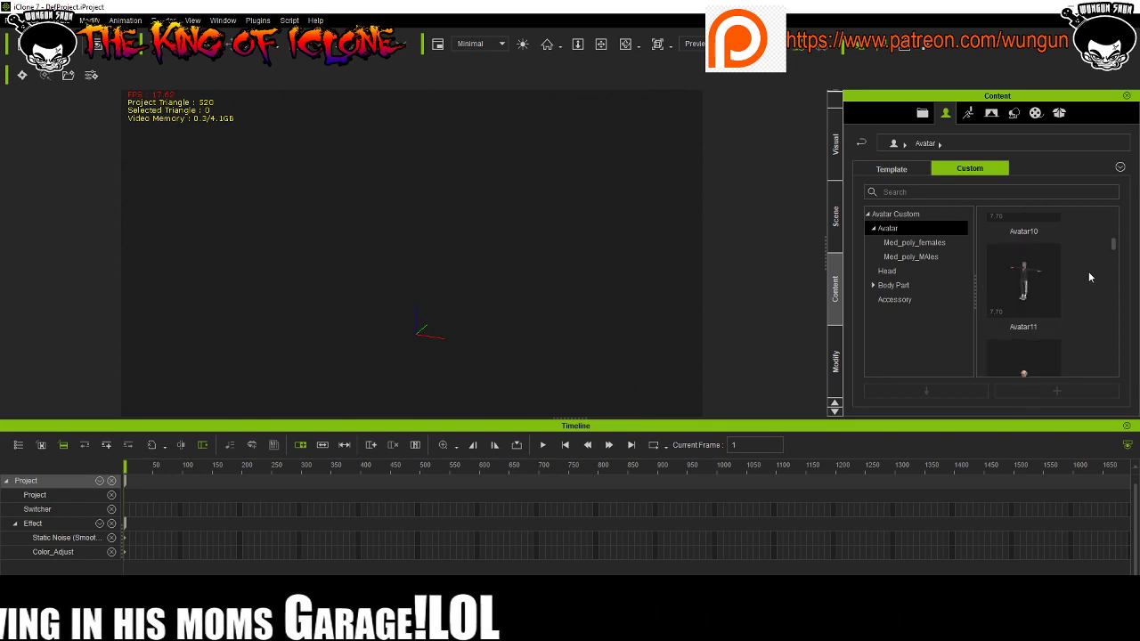
scroll(1090, 271, "down", 5)
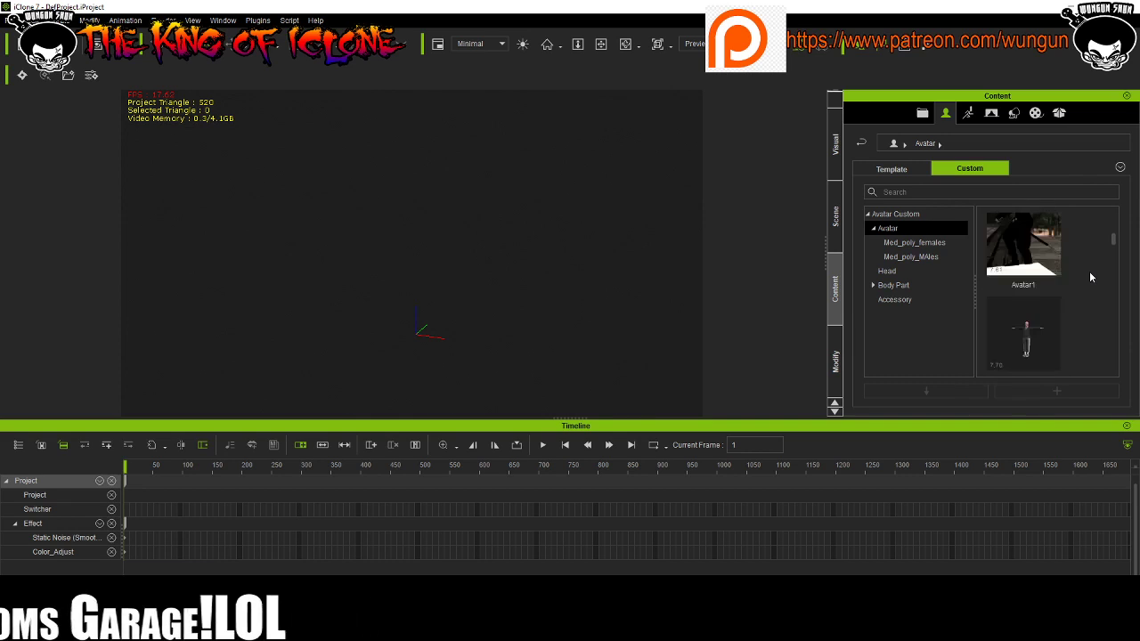
double_click(1047, 297)
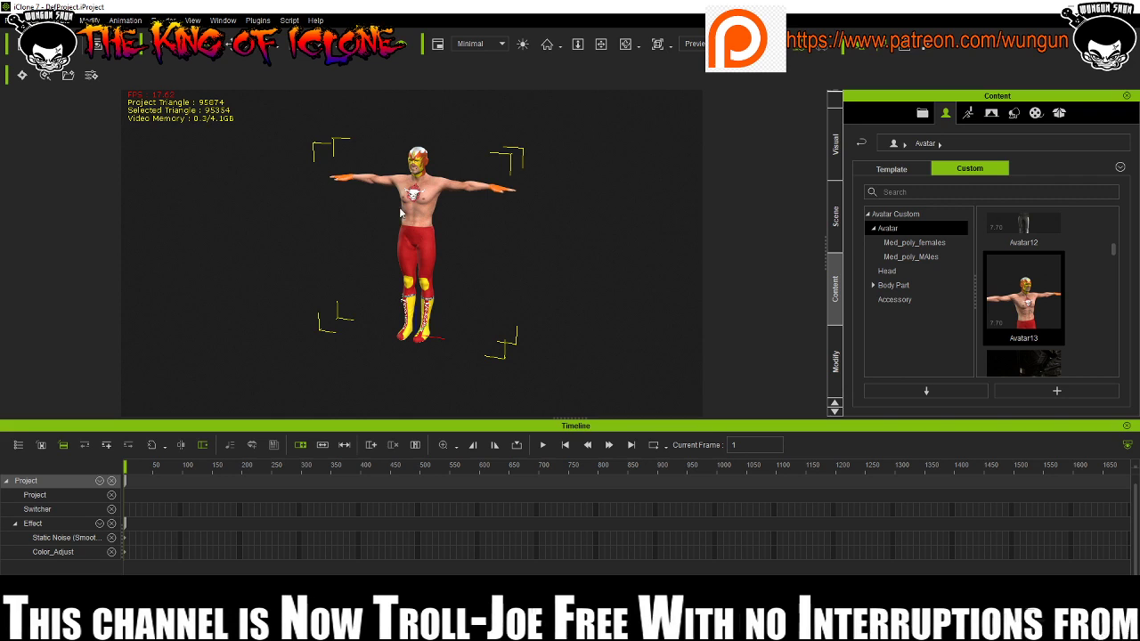
Deselect the avatar, frame its upper body in the viewport and set the display quality to High.
scroll(492, 221, "up", 3)
left_click(491, 221)
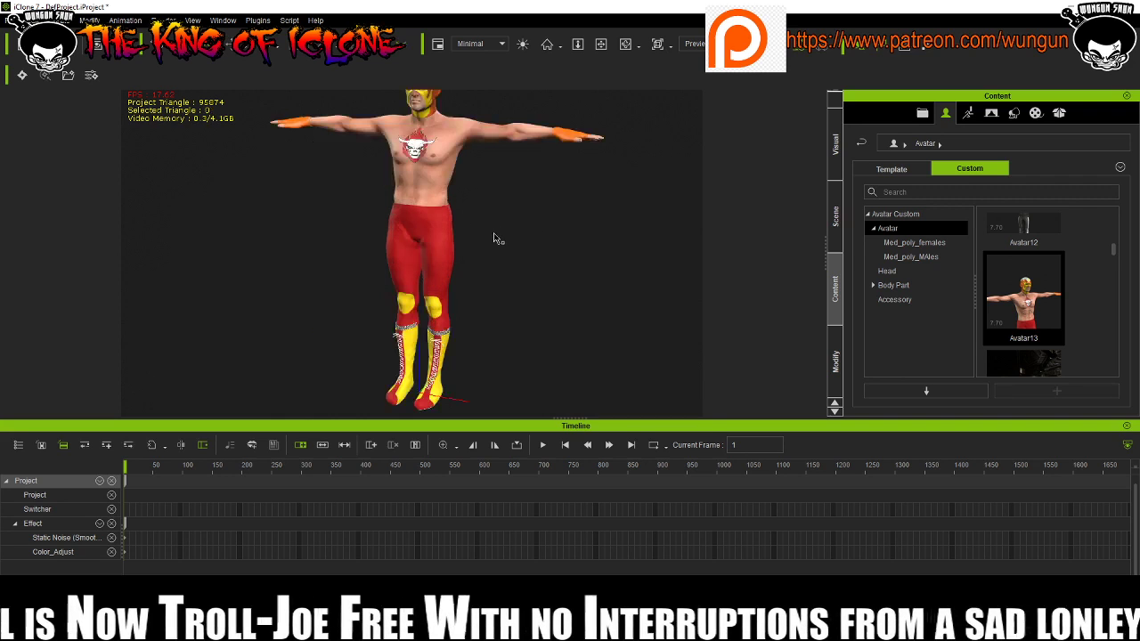
middle_click_drag(496, 270, 554, 293)
scroll(554, 292, "up", 5)
right_click_drag(573, 173, 579, 112)
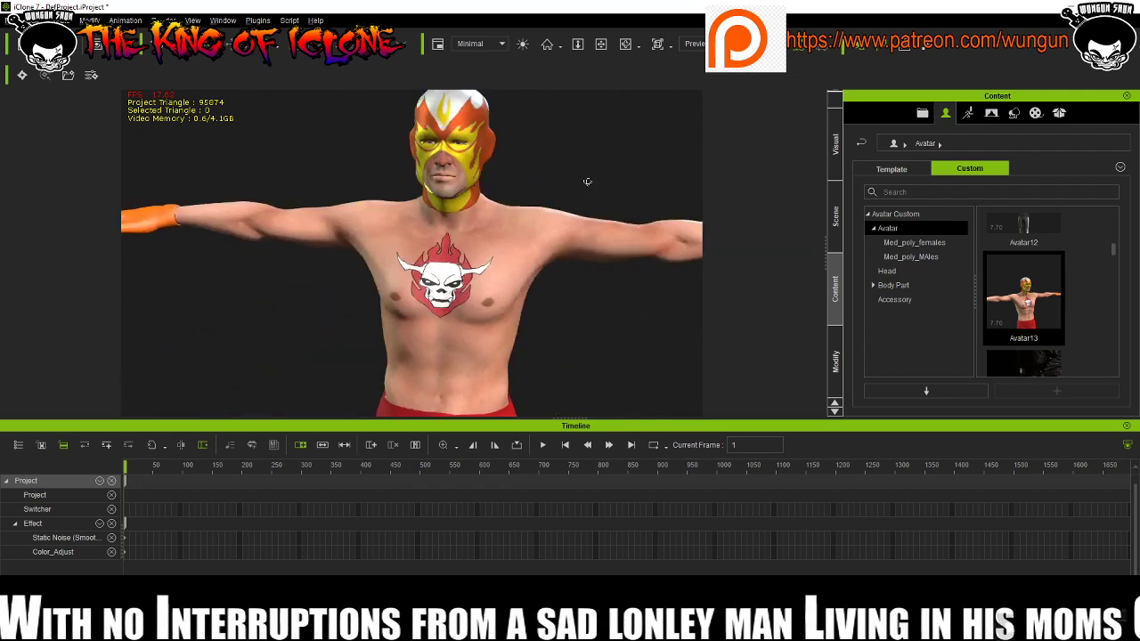
left_click(501, 44)
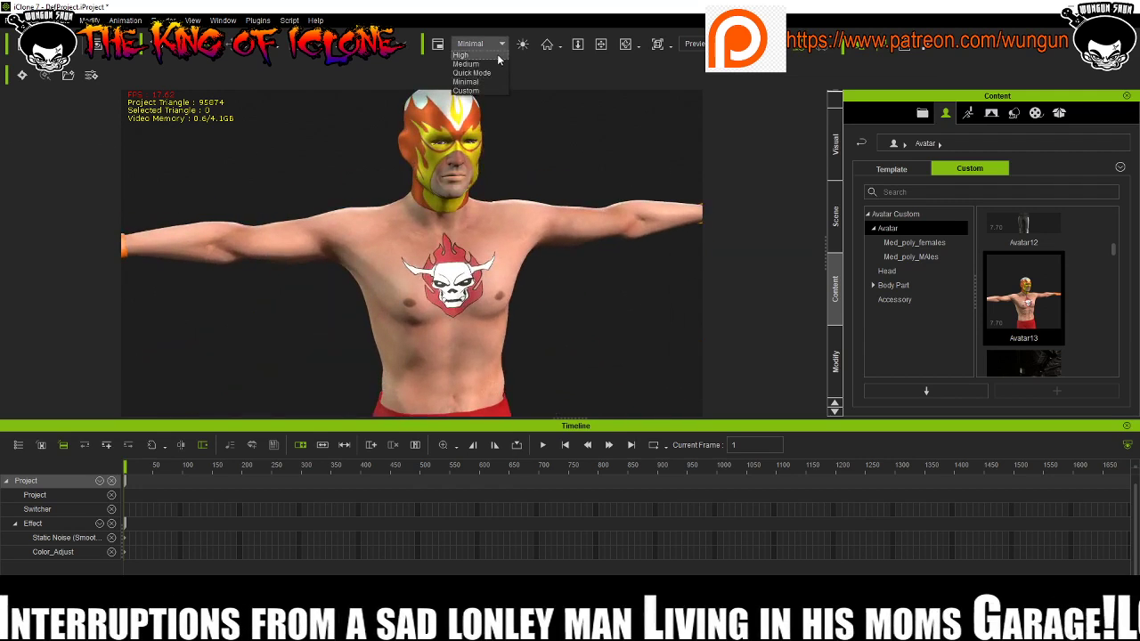
left_click(495, 56)
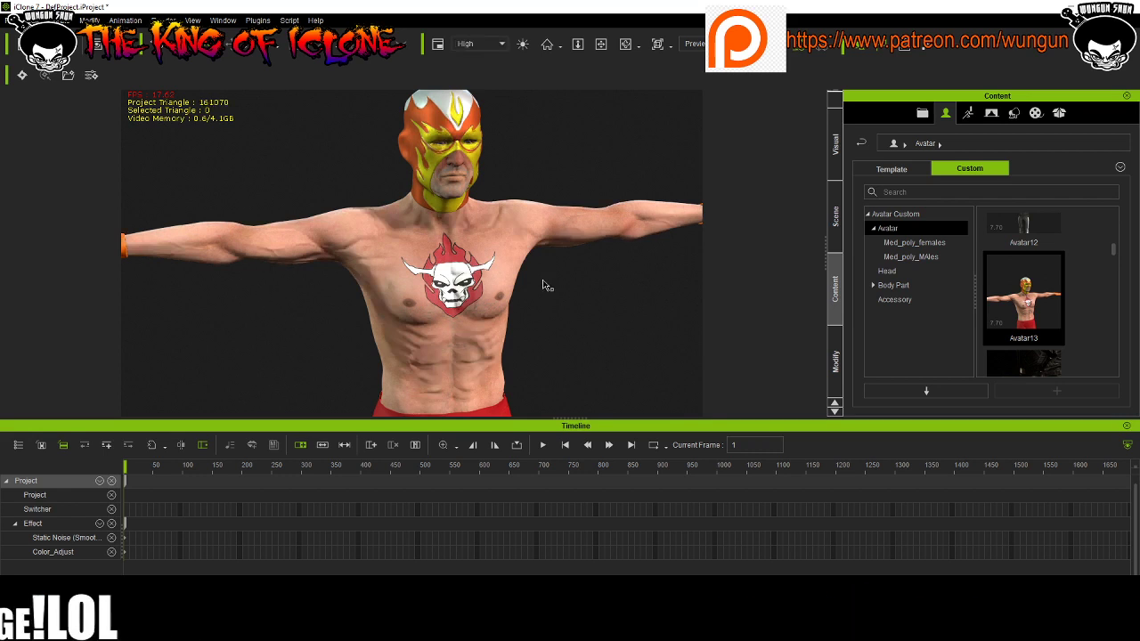
scroll(541, 292, "up", 3)
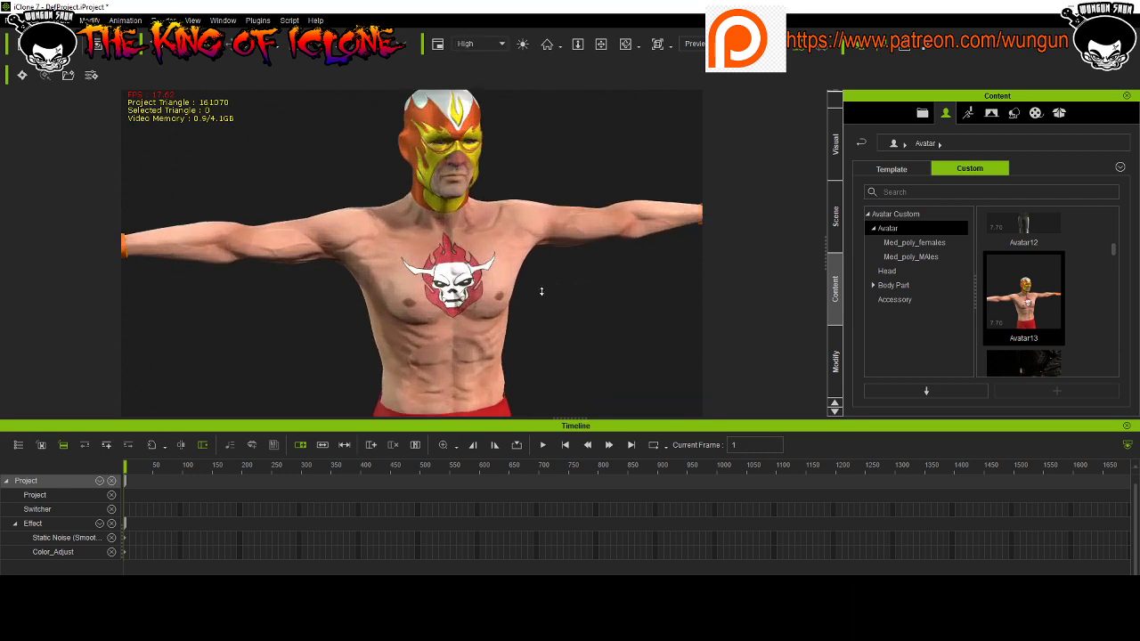
Look through the custom avatars and load the transfromed avatar into the scene.
scroll(1107, 325, "down", 3)
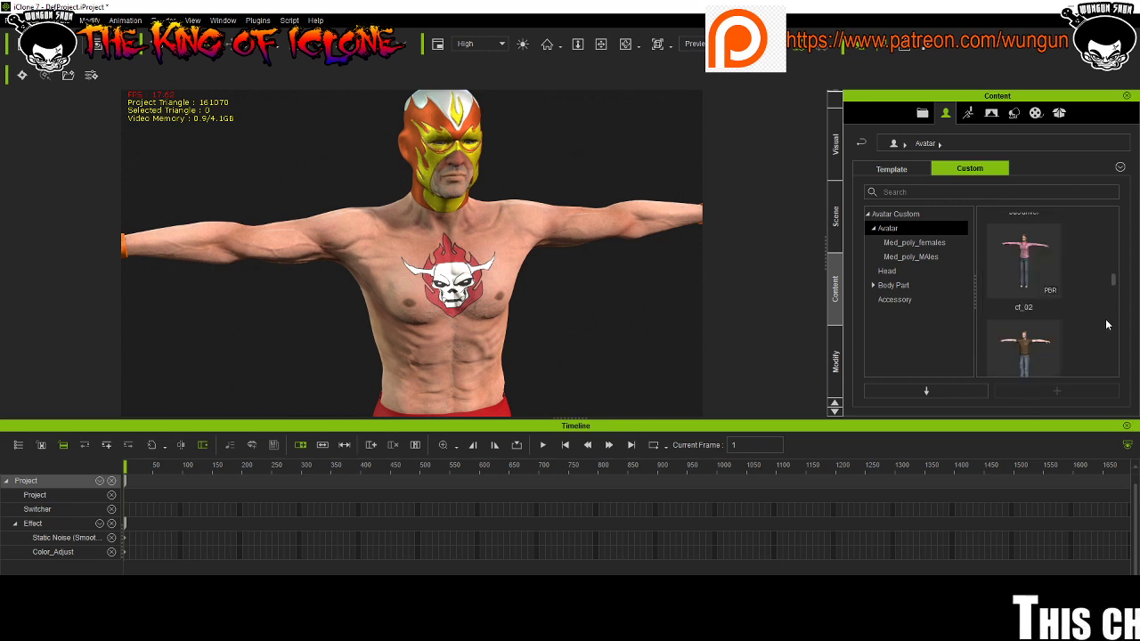
scroll(1107, 325, "down", 5)
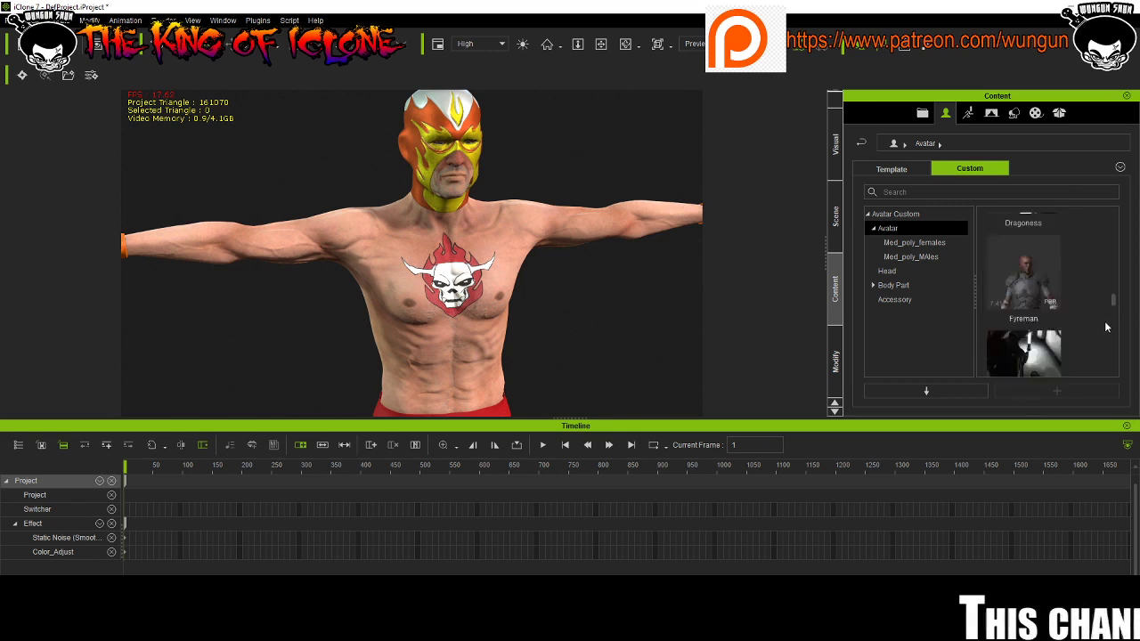
scroll(1102, 325, "down", 5)
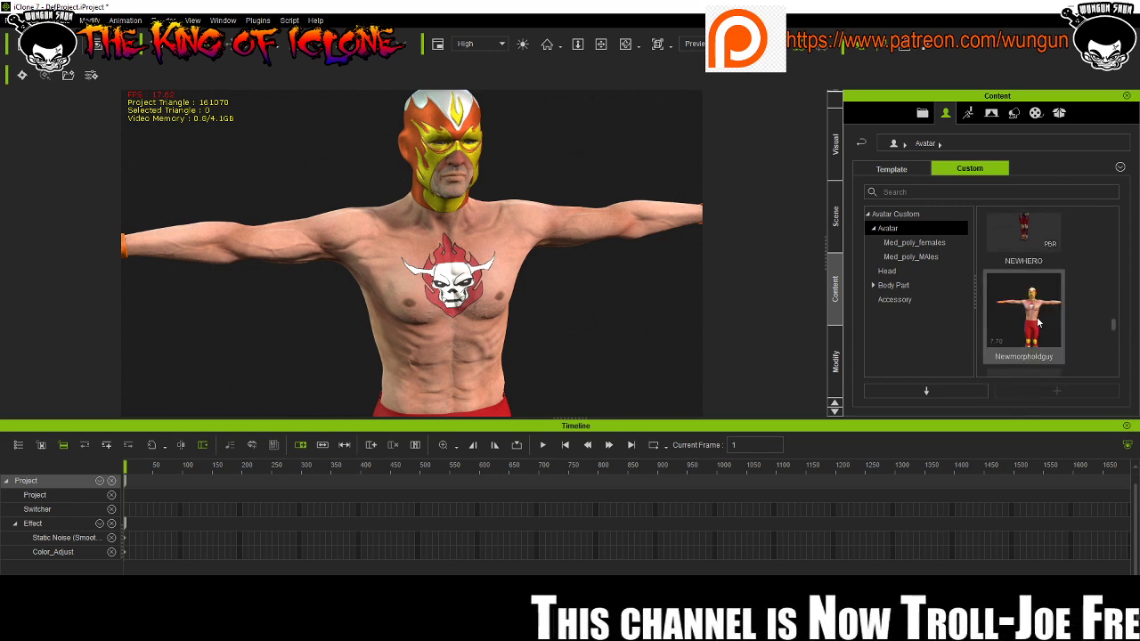
mouse_move(1038, 324)
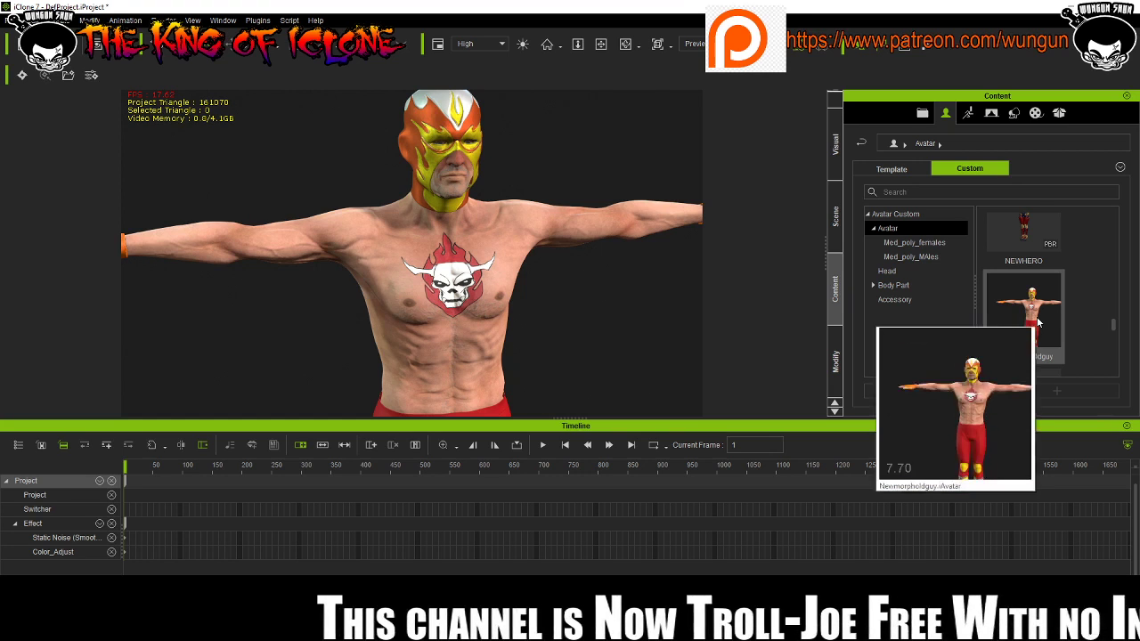
scroll(1033, 316, "down", 3)
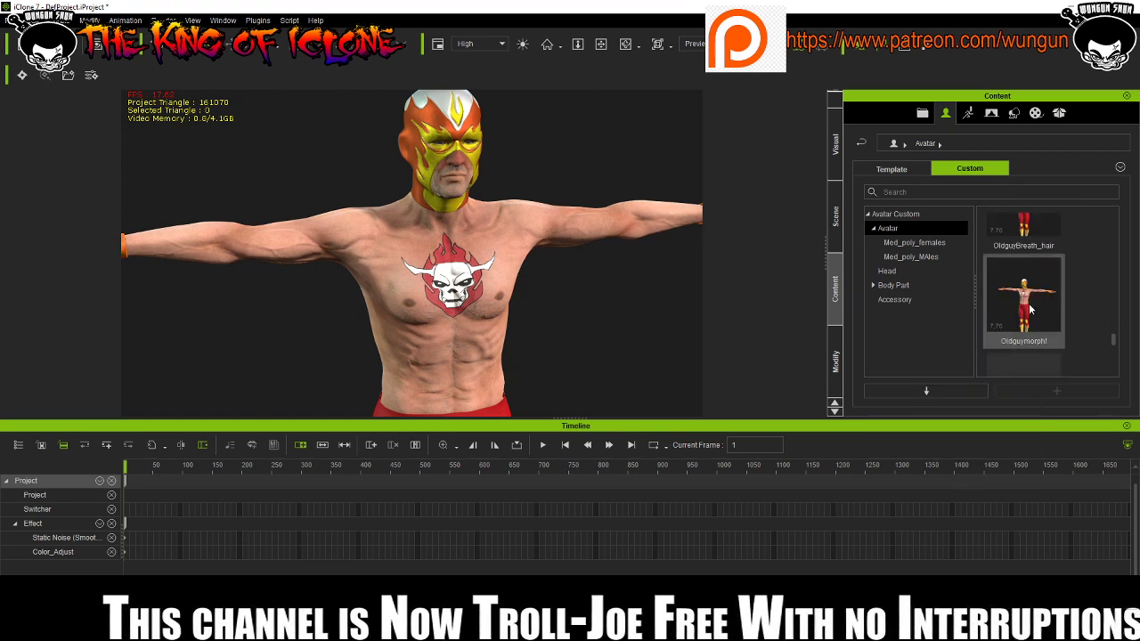
scroll(1096, 315, "down", 3)
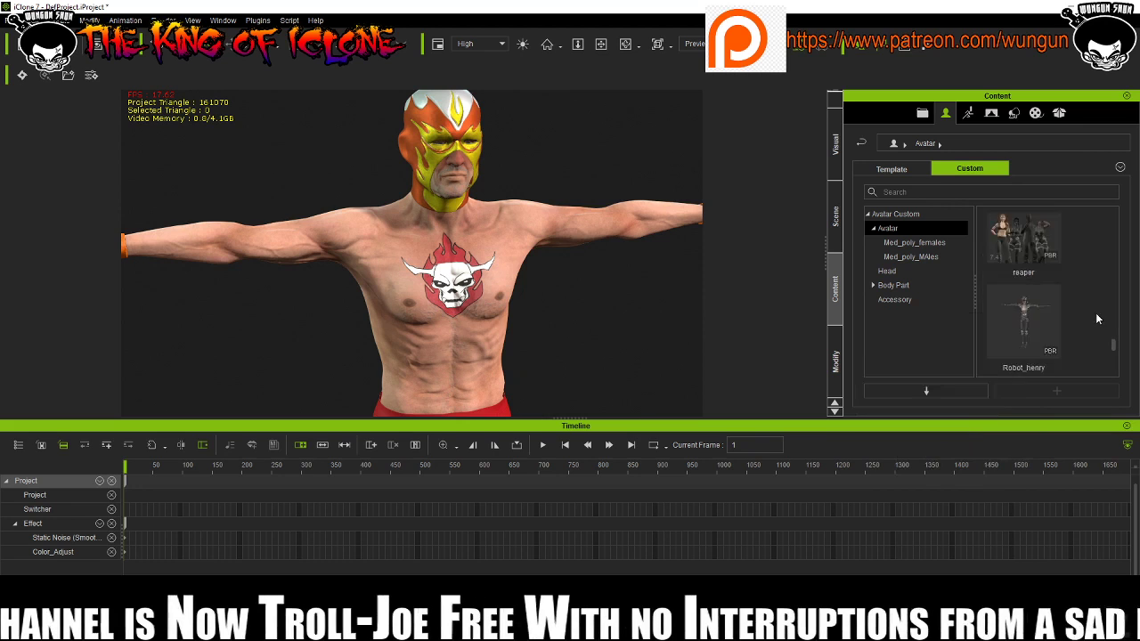
scroll(1097, 318, "down", 3)
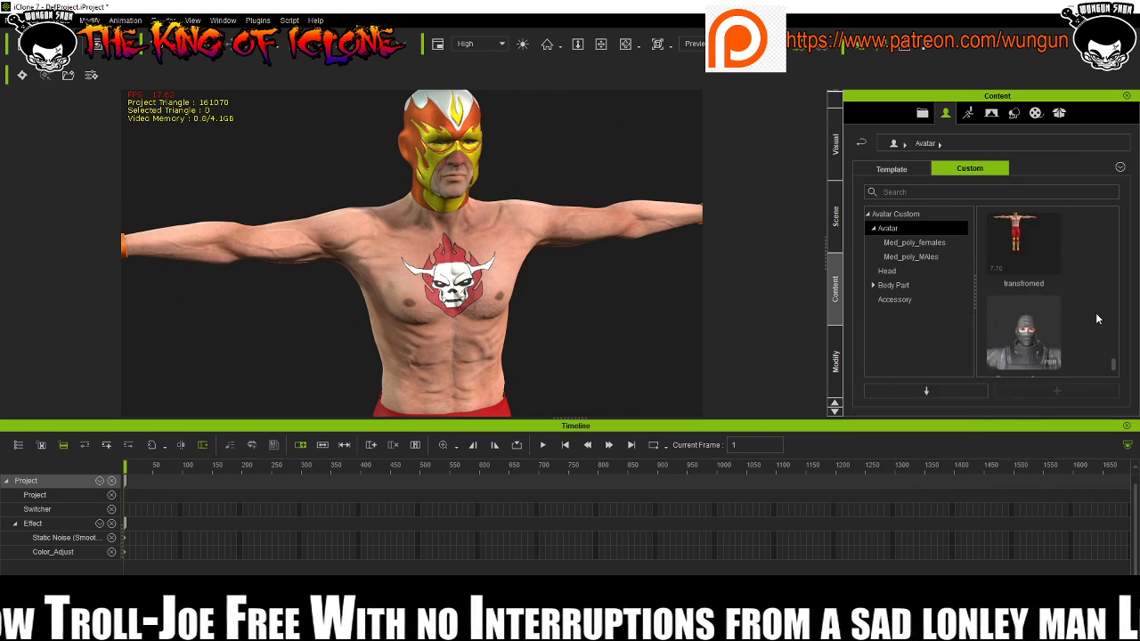
double_click(1036, 253)
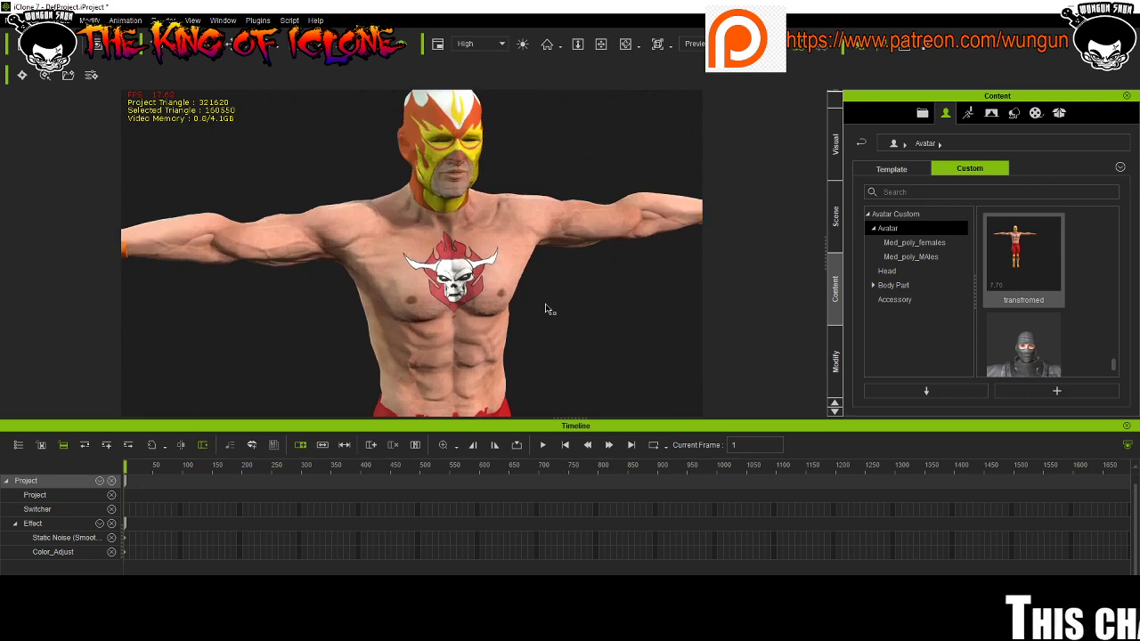
Open the newly loaded avatar's material list and look through its materials.
right_click_drag(547, 311, 686, 239)
scroll(454, 234, "up", 5)
scroll(551, 236, "down", 2)
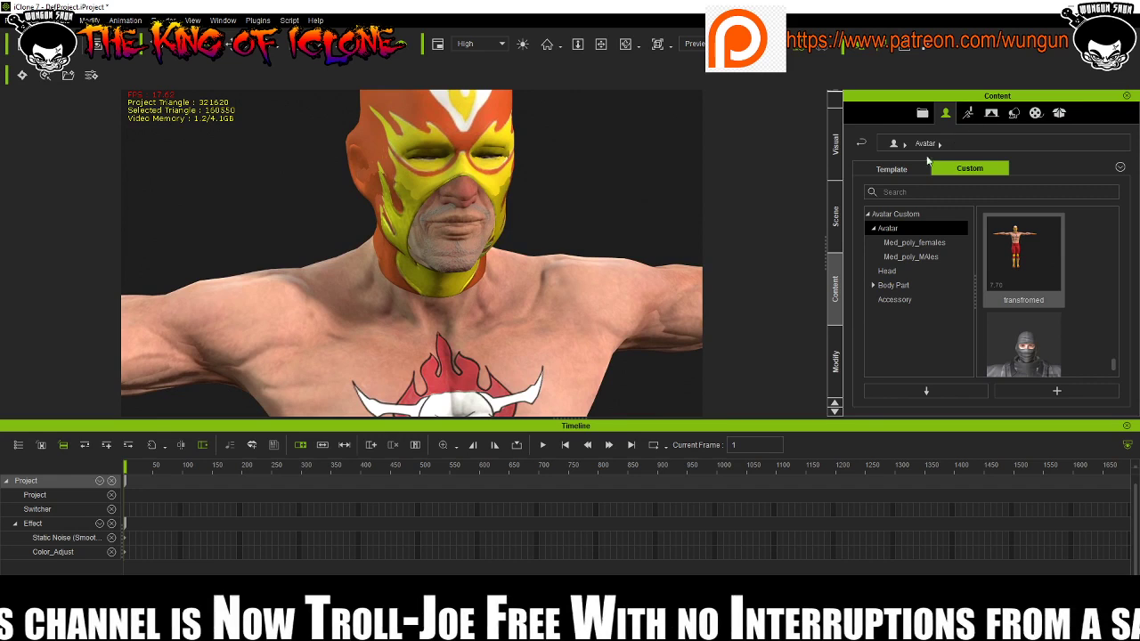
left_click(837, 365)
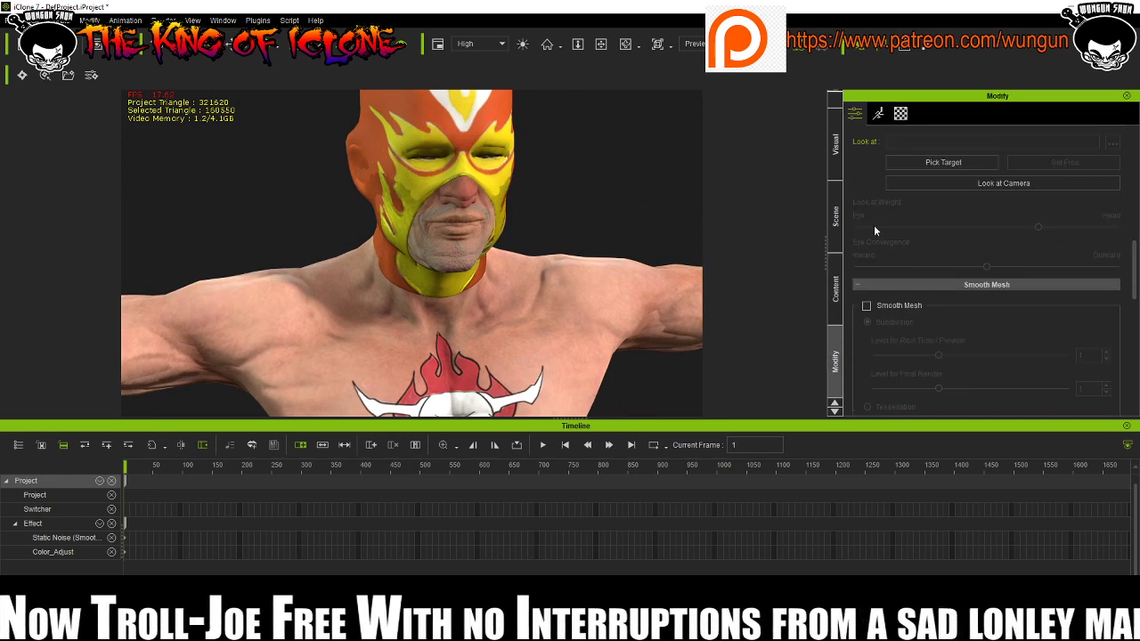
left_click(900, 113)
scroll(1036, 220, "down", 3)
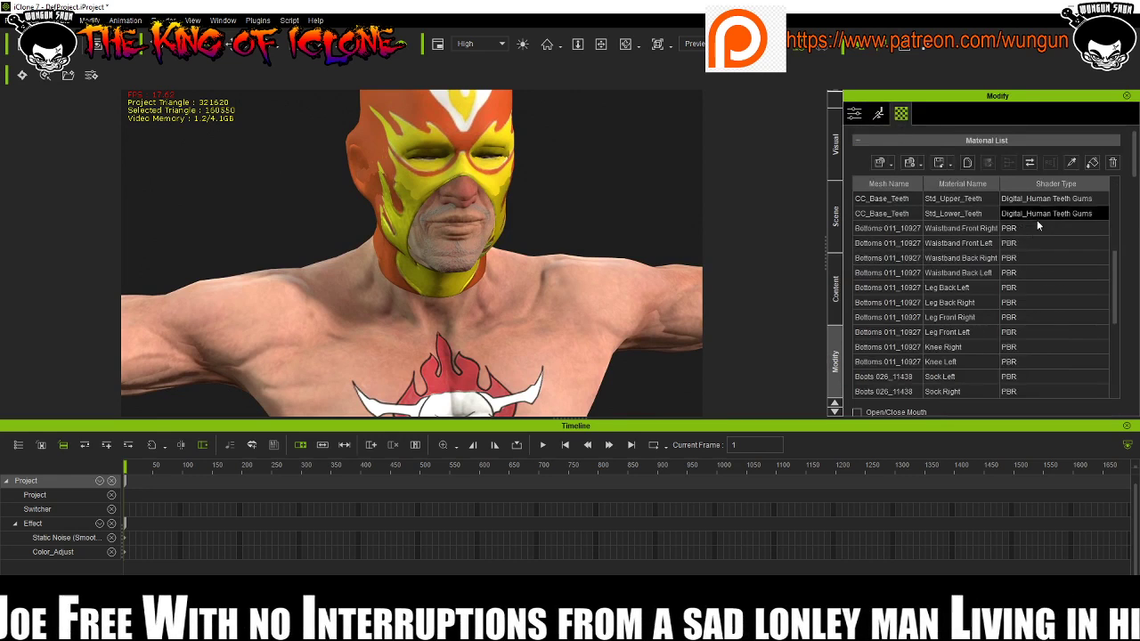
scroll(1041, 241, "up", 3)
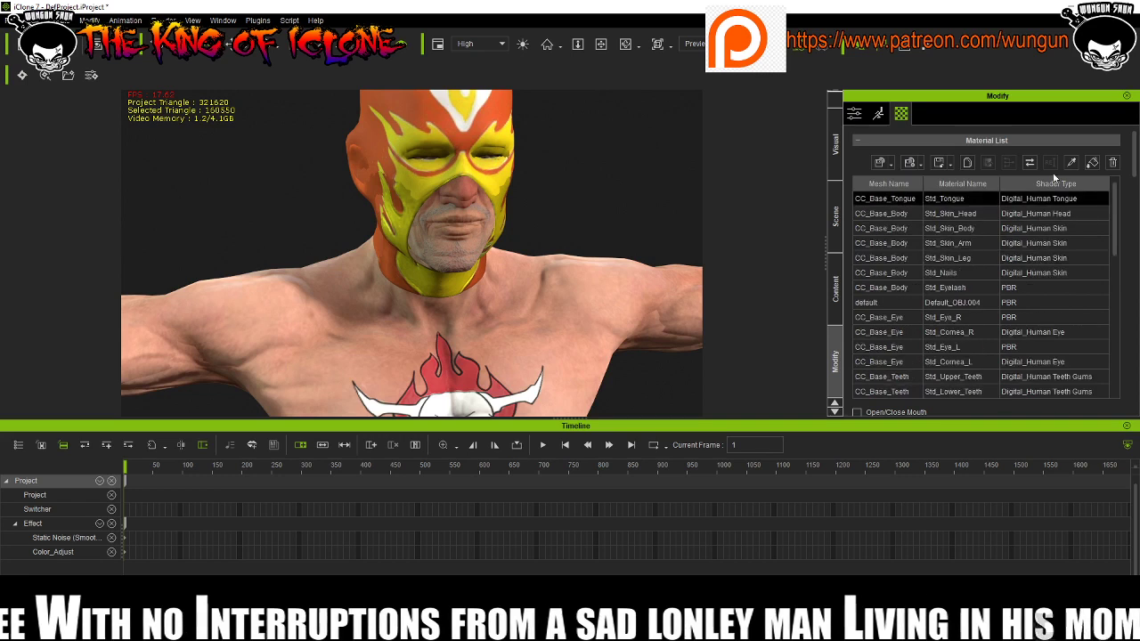
Remove the Bump and Displacement textures from the wrestler mask's Default_OBJ.004 material.
left_click(395, 164)
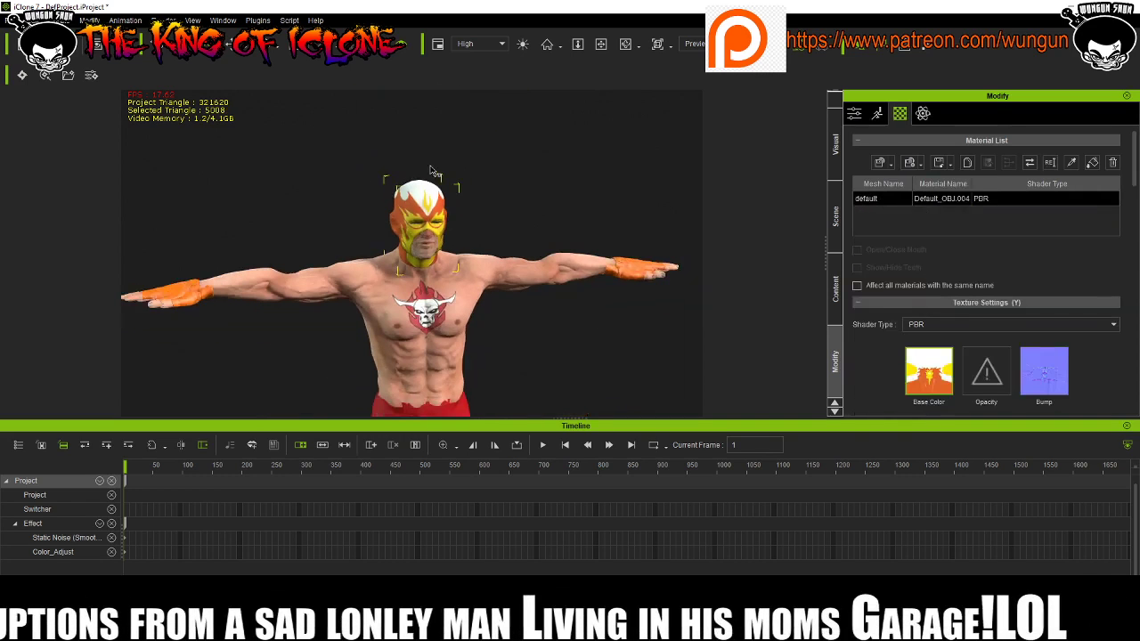
scroll(1052, 361, "down", 2)
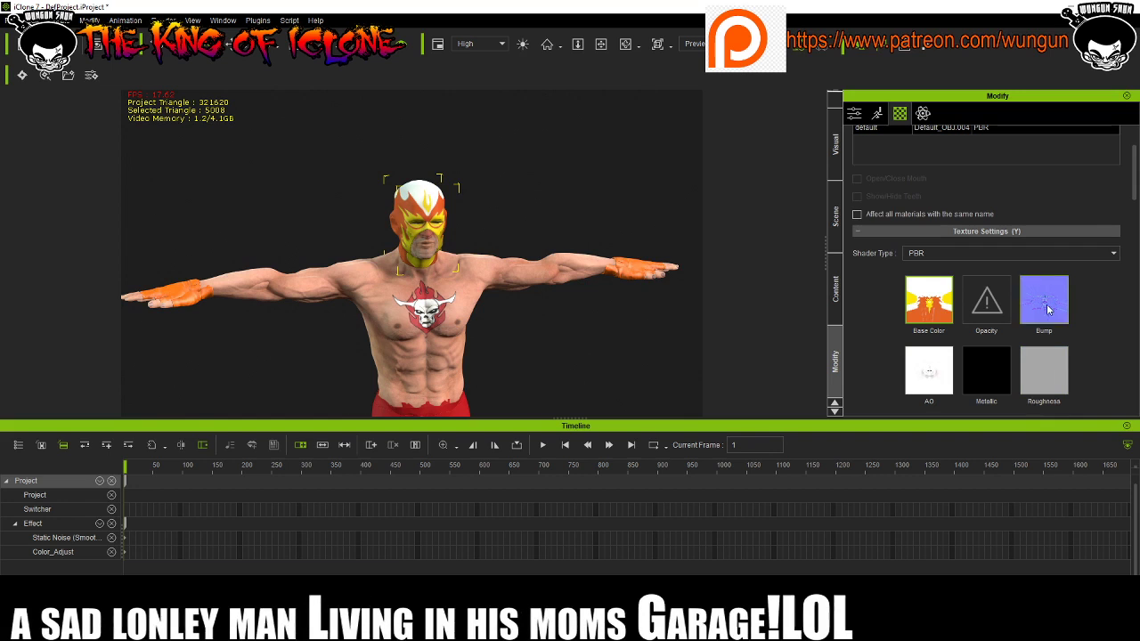
scroll(1088, 368, "down", 4)
scroll(1090, 372, "down", 1)
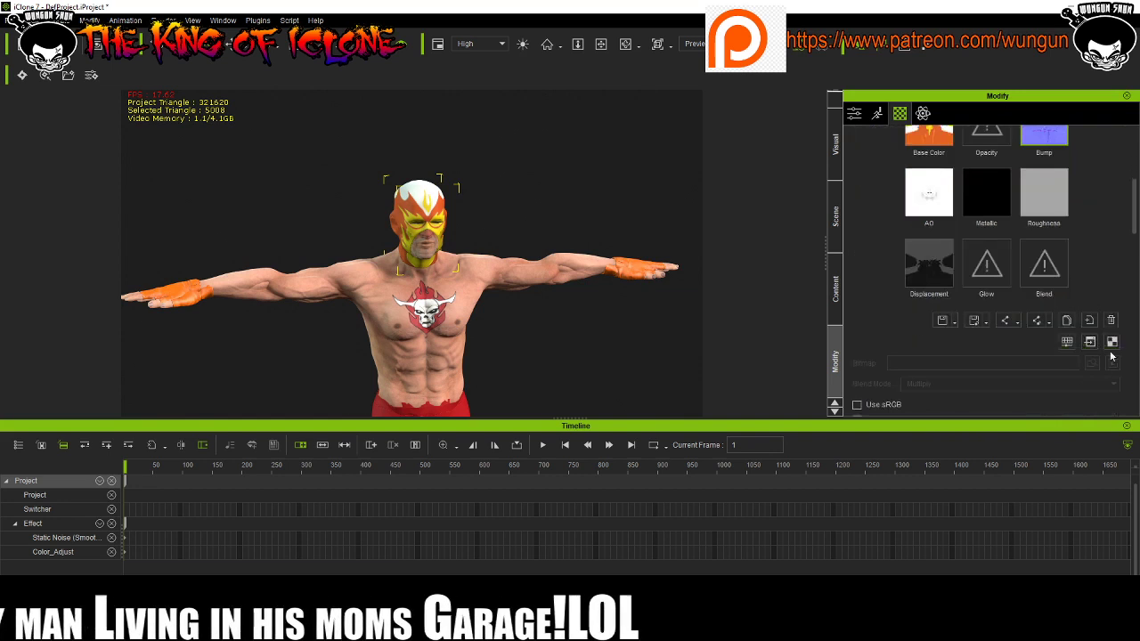
scroll(1100, 244, "up", 2)
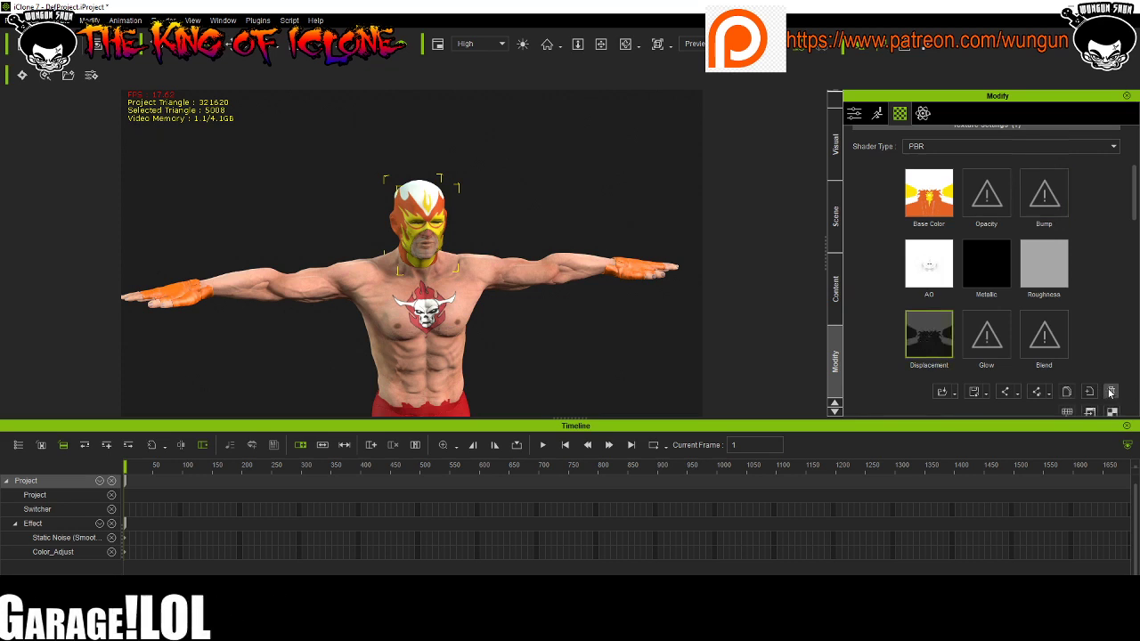
left_click(1111, 392)
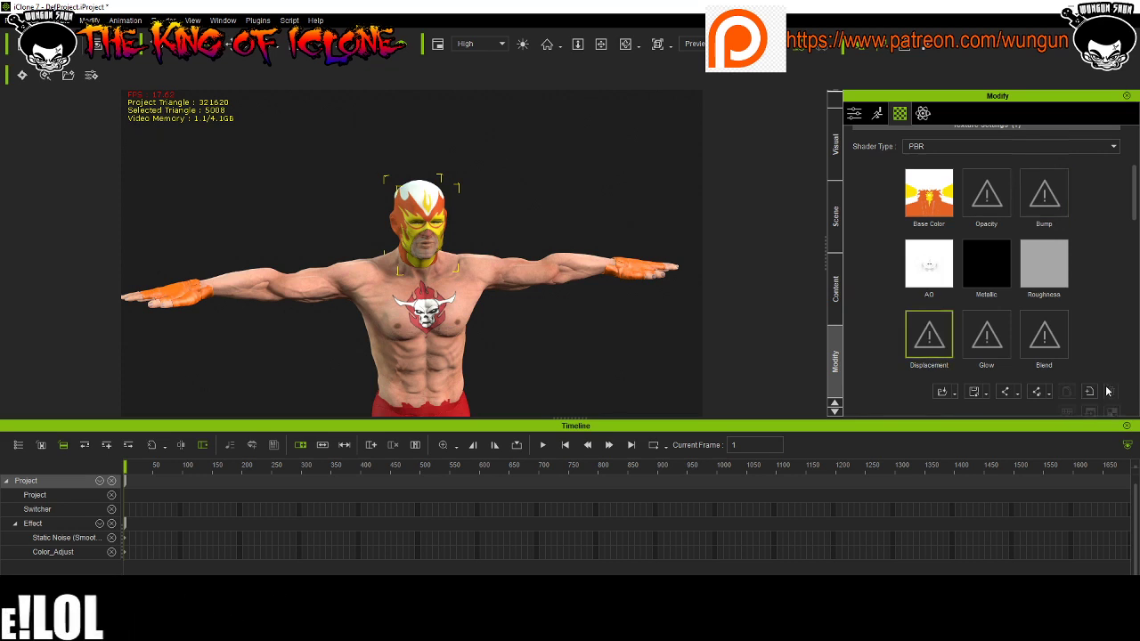
Remove the Roughness and Metallic textures from the mask material.
left_click(1036, 269)
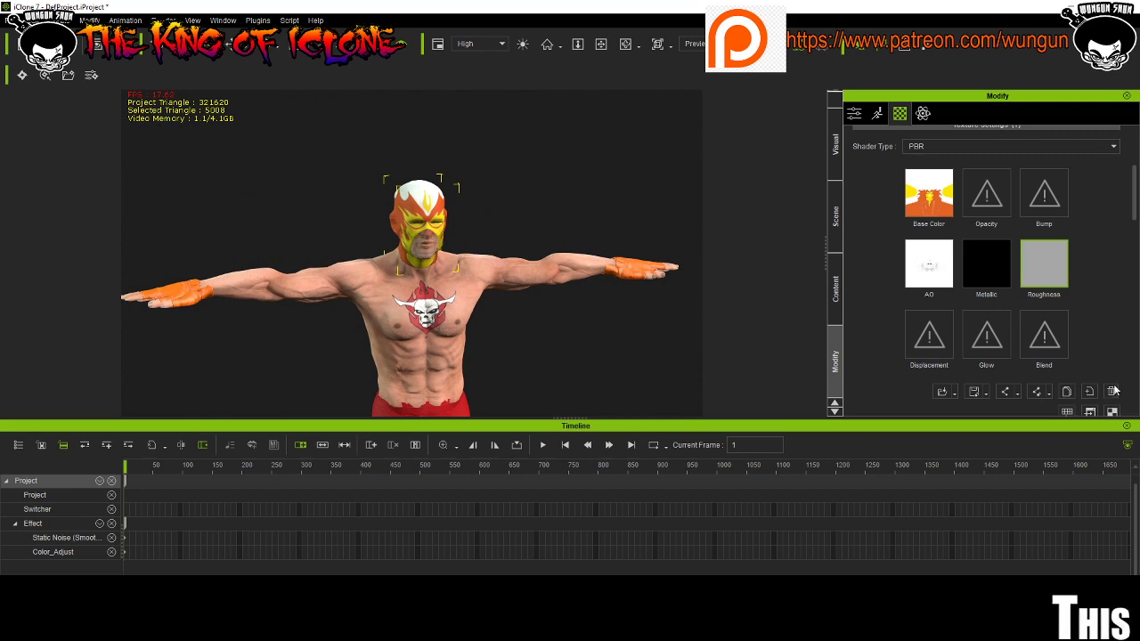
left_click(1112, 392)
left_click(995, 268)
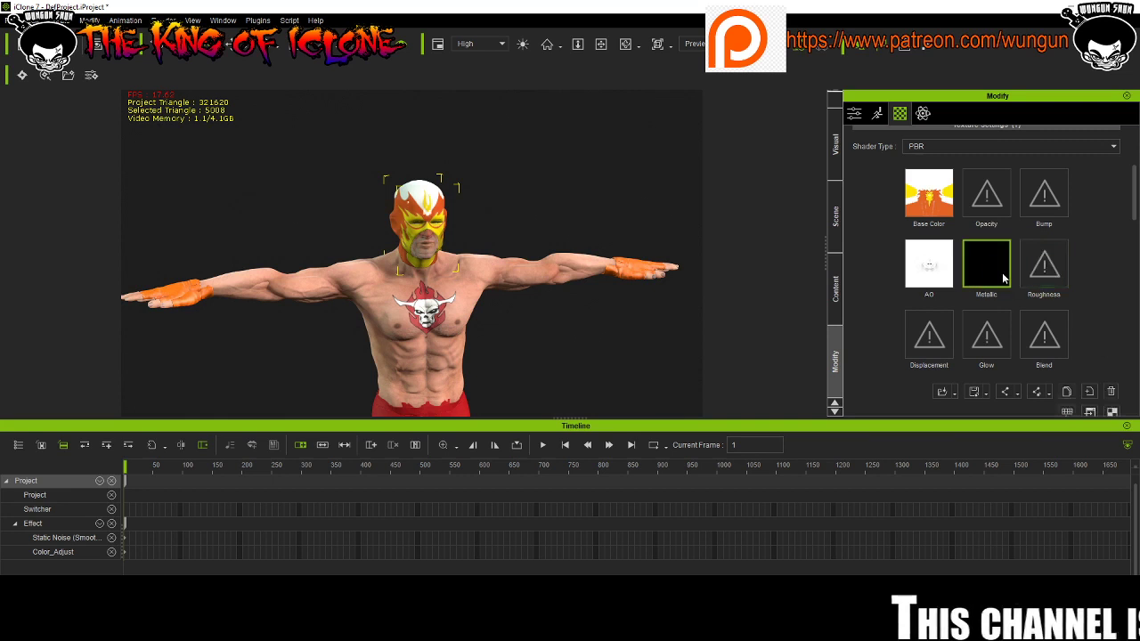
left_click(1113, 392)
scroll(469, 243, "up", 5)
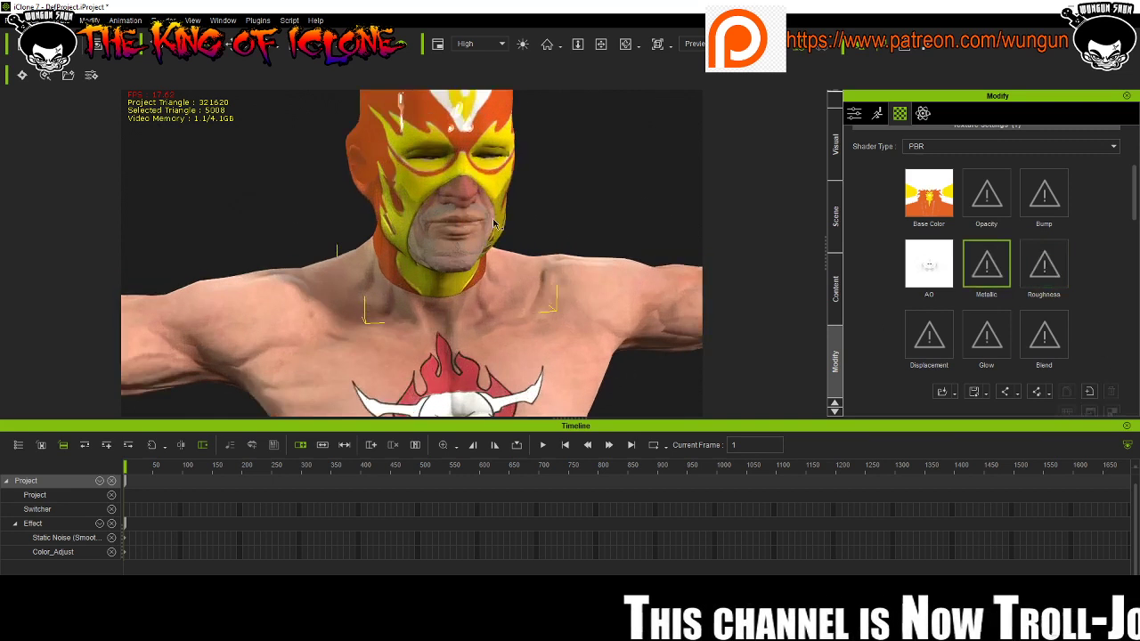
right_click_drag(407, 208, 391, 188)
scroll(1073, 306, "down", 2)
scroll(1073, 305, "up", 3)
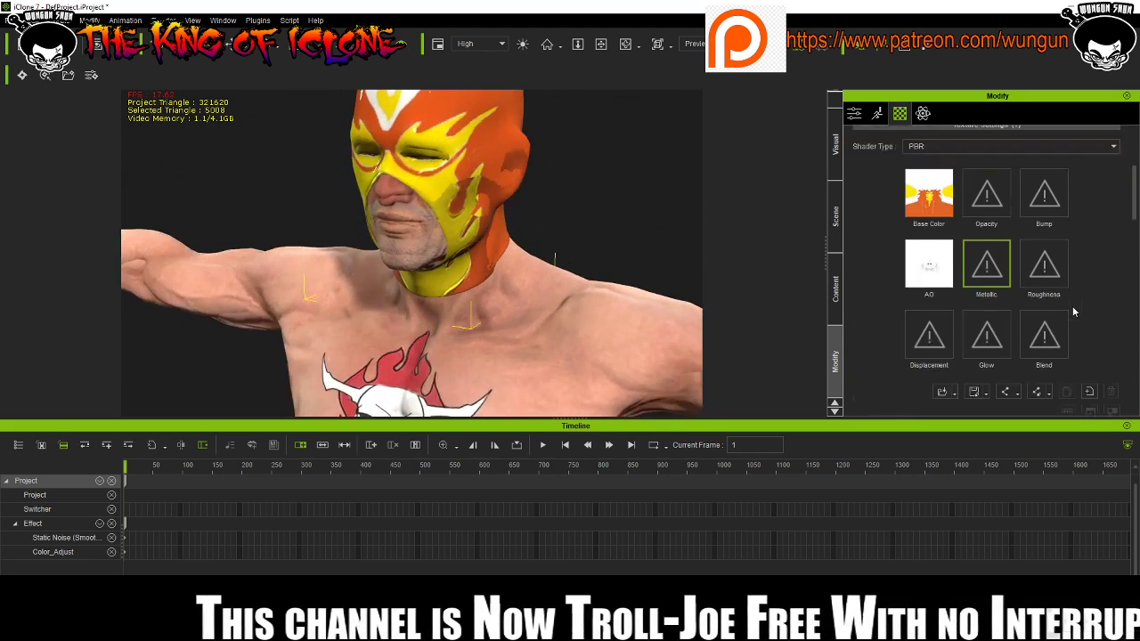
Remove the mask material's AO texture and check the mask's surface from several angles.
left_click(941, 296)
scroll(940, 296, "down", 2)
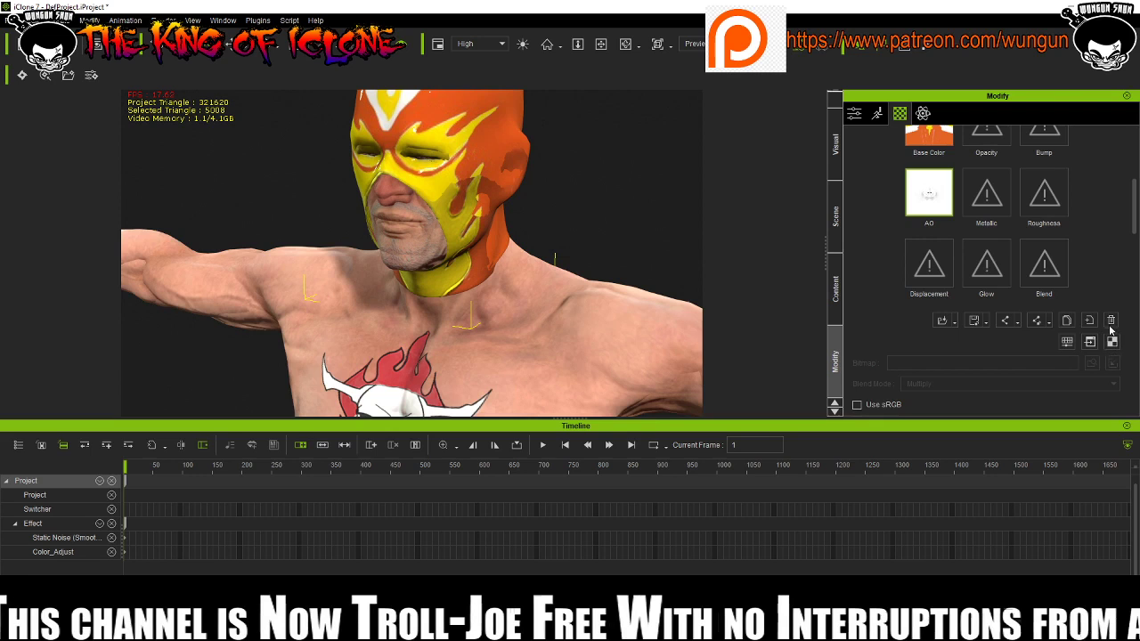
left_click(1110, 323)
right_click_drag(464, 196, 628, 223)
key("Home")
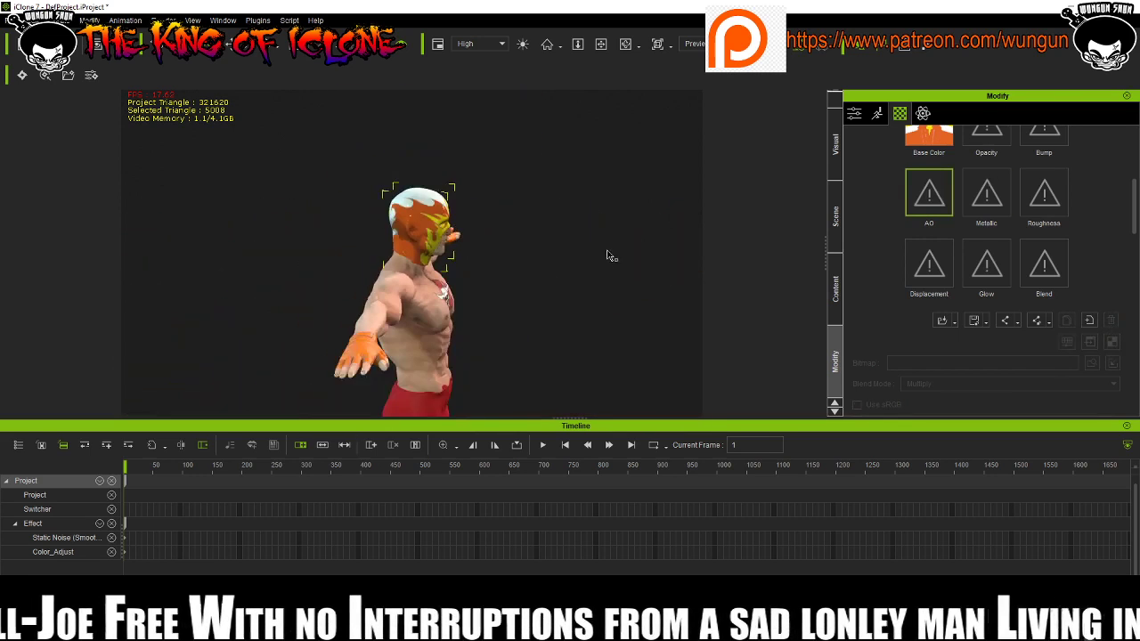
scroll(390, 197, "up", 3)
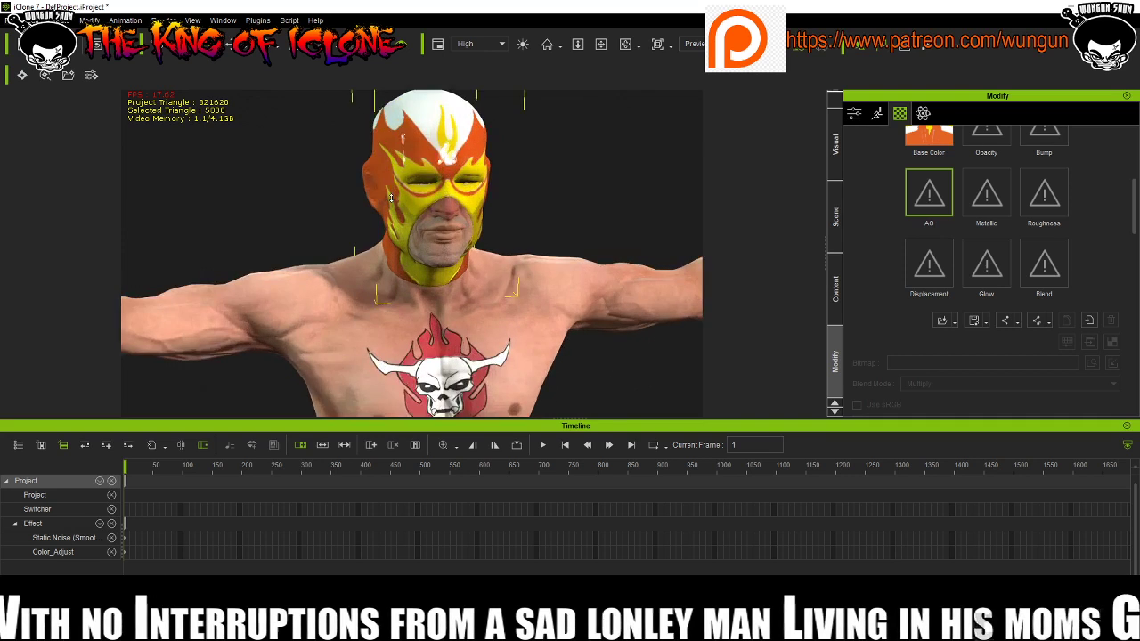
right_click_drag(390, 198, 462, 207)
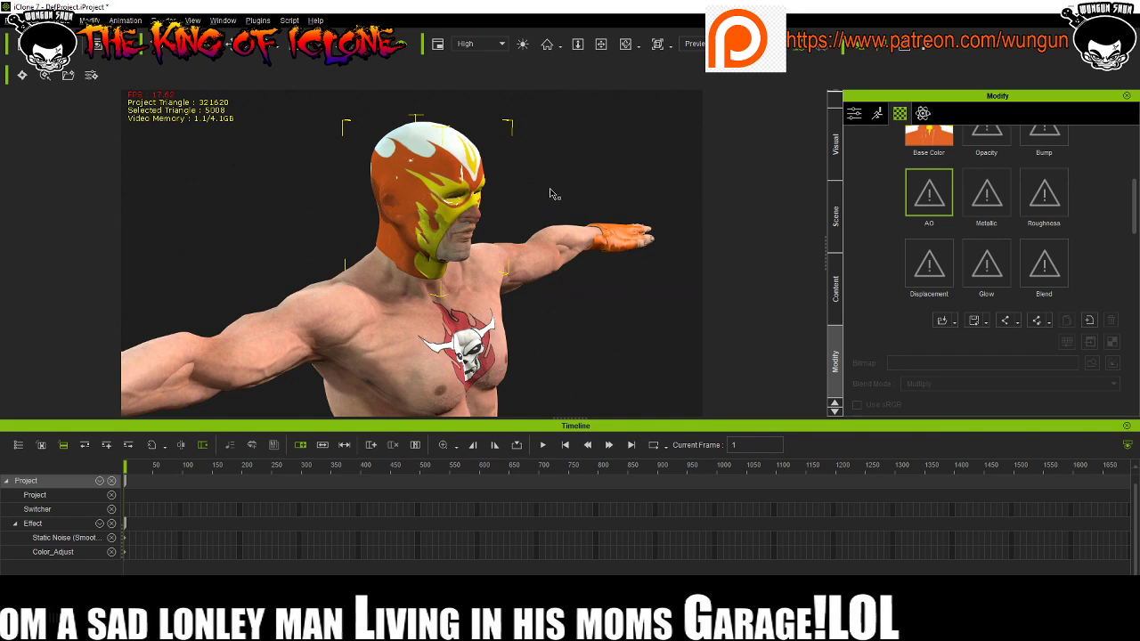
right_click_drag(551, 195, 484, 198)
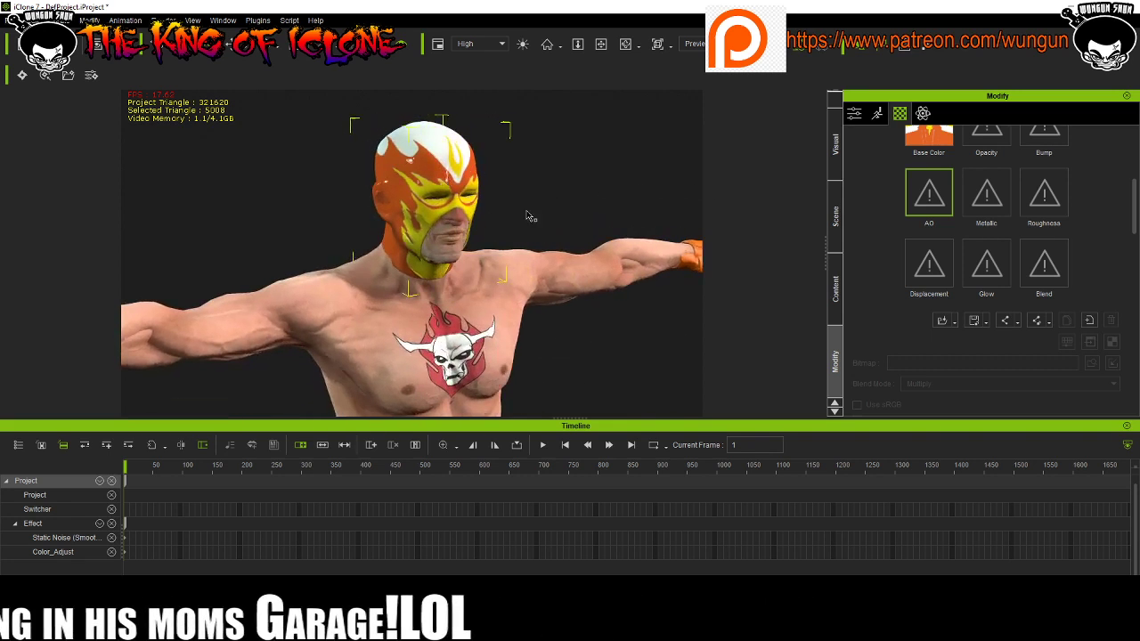
Remove the Base Color texture from the mask material.
scroll(877, 155, "up", 3)
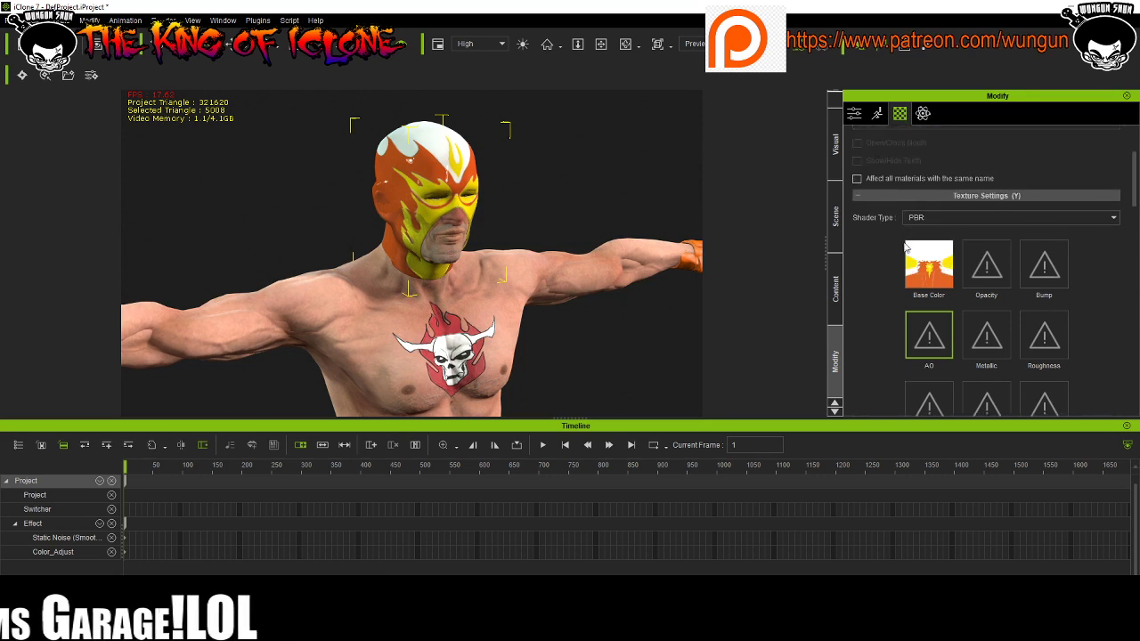
scroll(1014, 312, "down", 2)
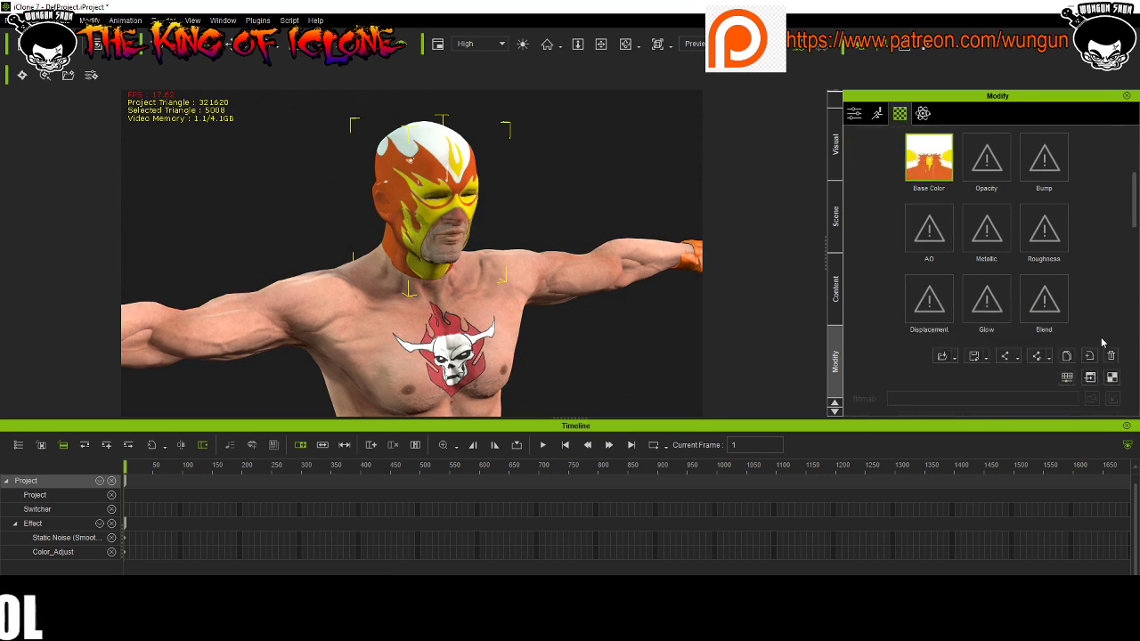
left_click(1111, 357)
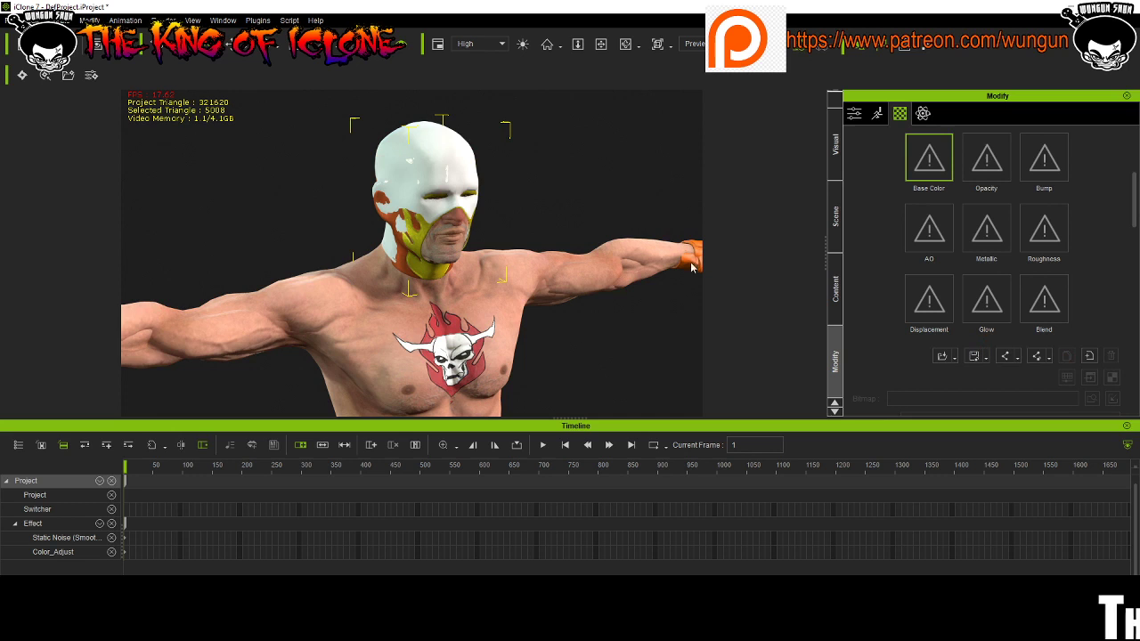
Find the Retopo_mask mesh under the CC3_Base Female avatar in the scene list and hide it.
right_click_drag(544, 180, 363, 151)
scroll(537, 192, "up", 2)
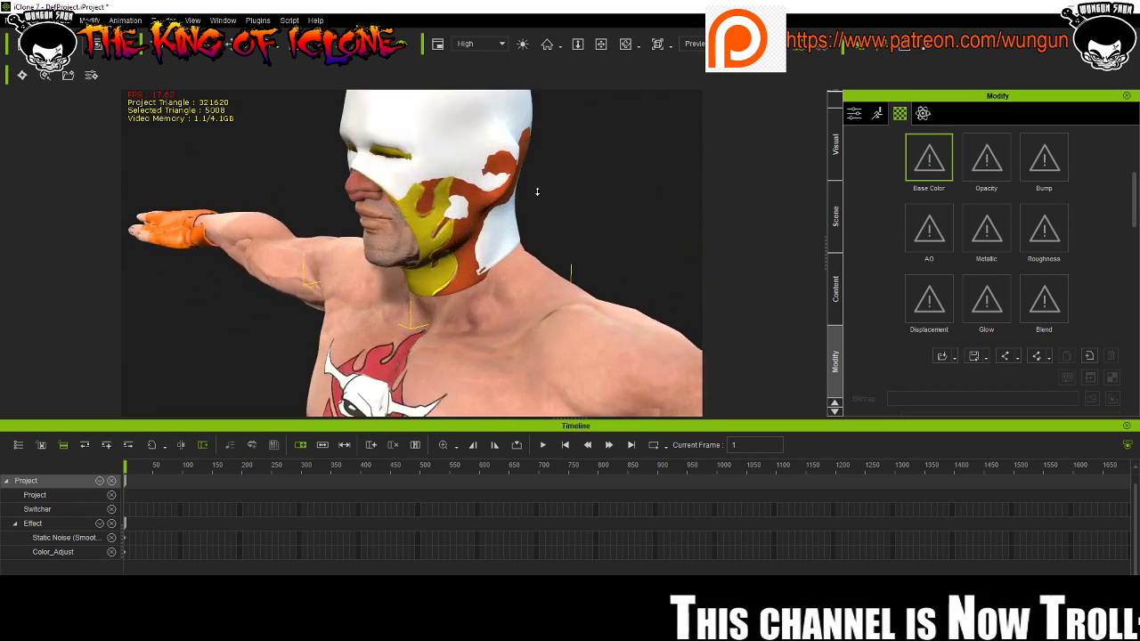
left_click(436, 217)
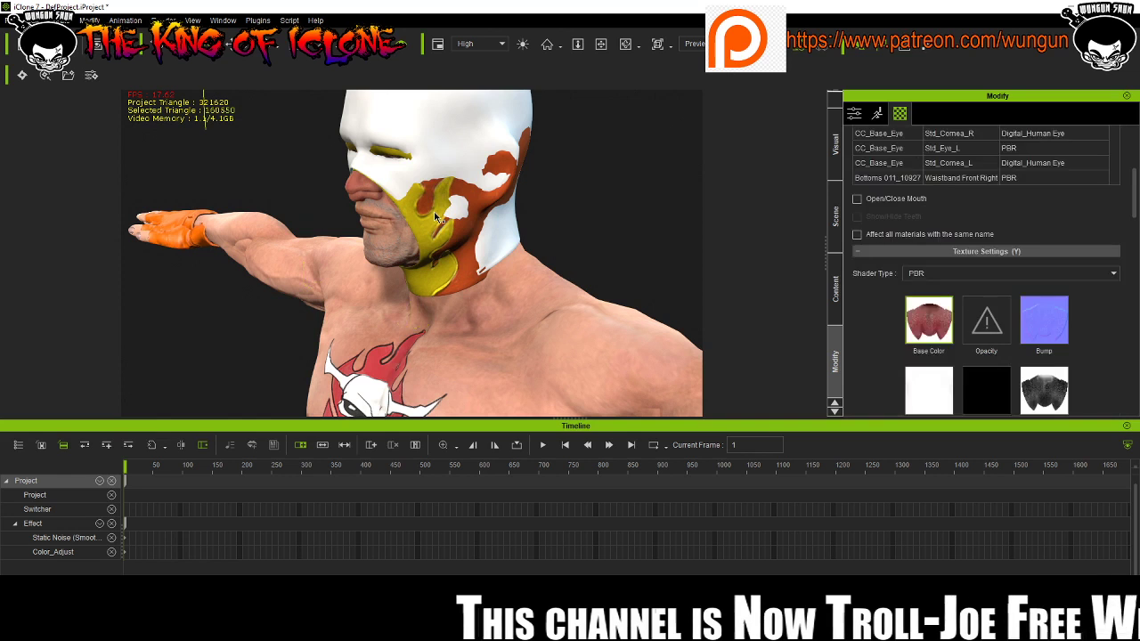
scroll(998, 176, "up", 4)
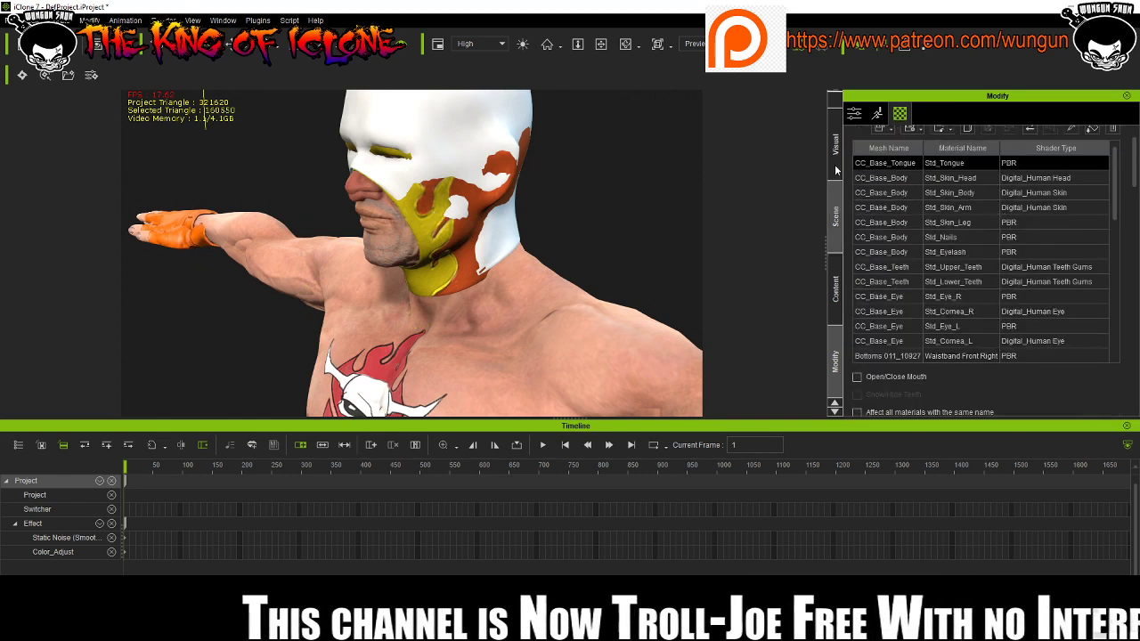
left_click(835, 227)
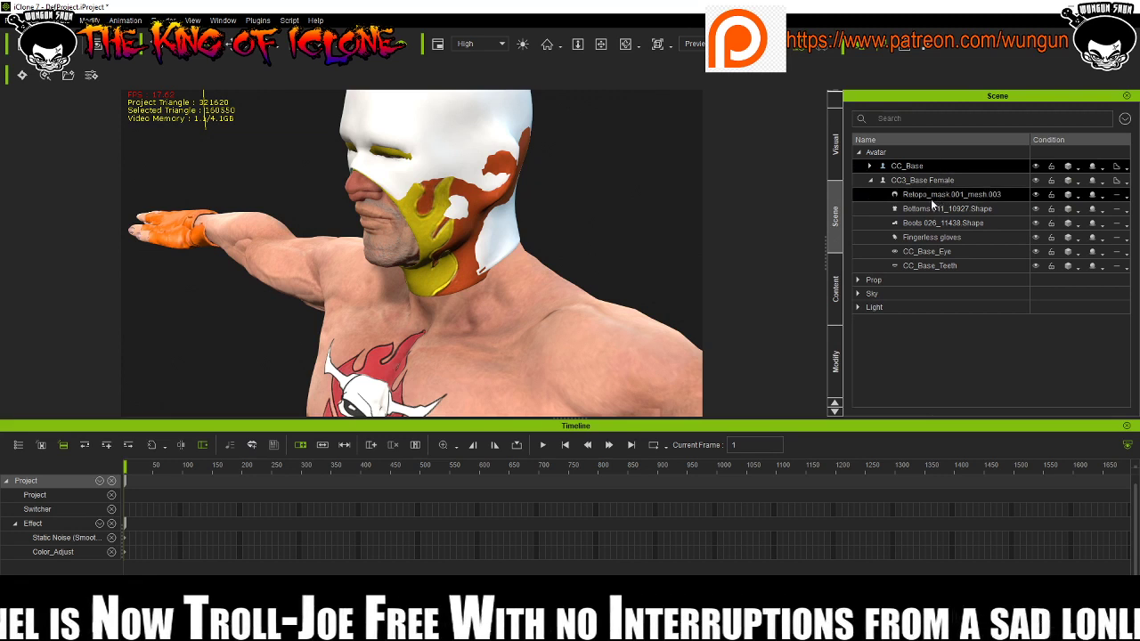
left_click(985, 197)
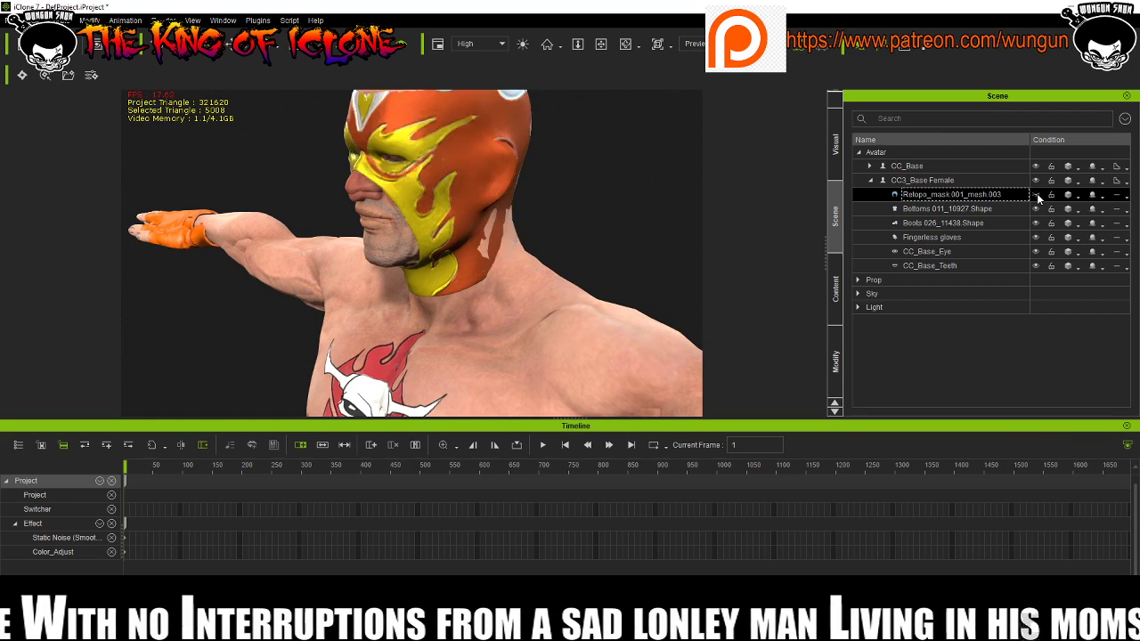
Undo the hiding and Base Color removal on the mask, and select the CC_Base avatar in the viewport.
key("z")
right_click_drag(570, 213, 700, 214)
right_click_drag(858, 208, 509, 211)
left_click(473, 159)
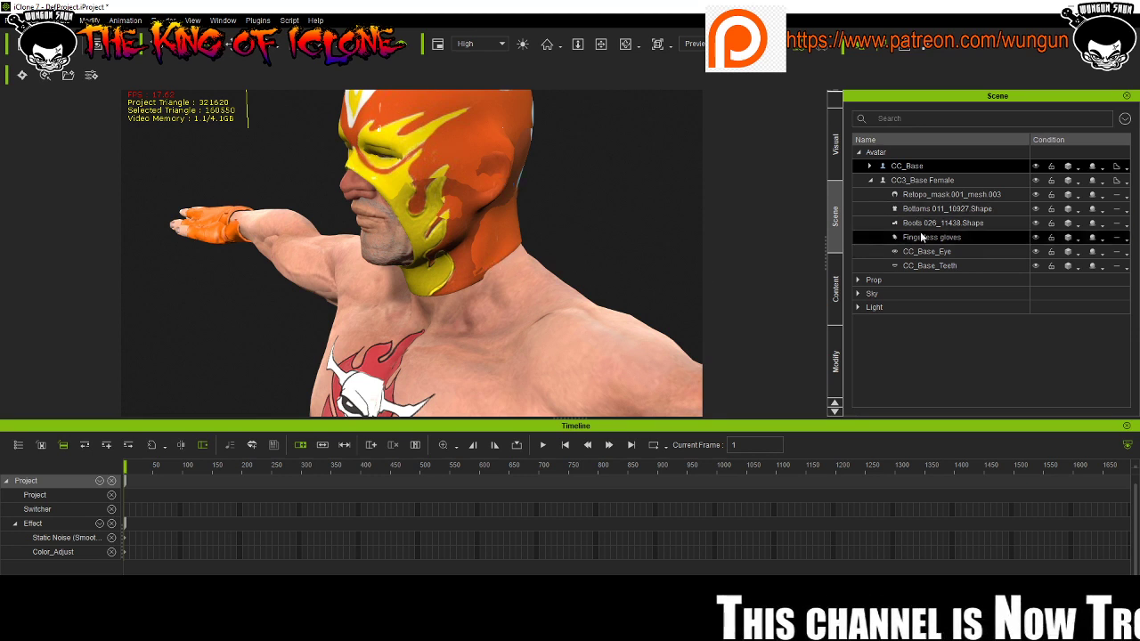
Hide the Bottoms and Retopo_mask meshes under the CC3_Base Female avatar and select the CC_Base avatar in the viewport.
left_click(1036, 210)
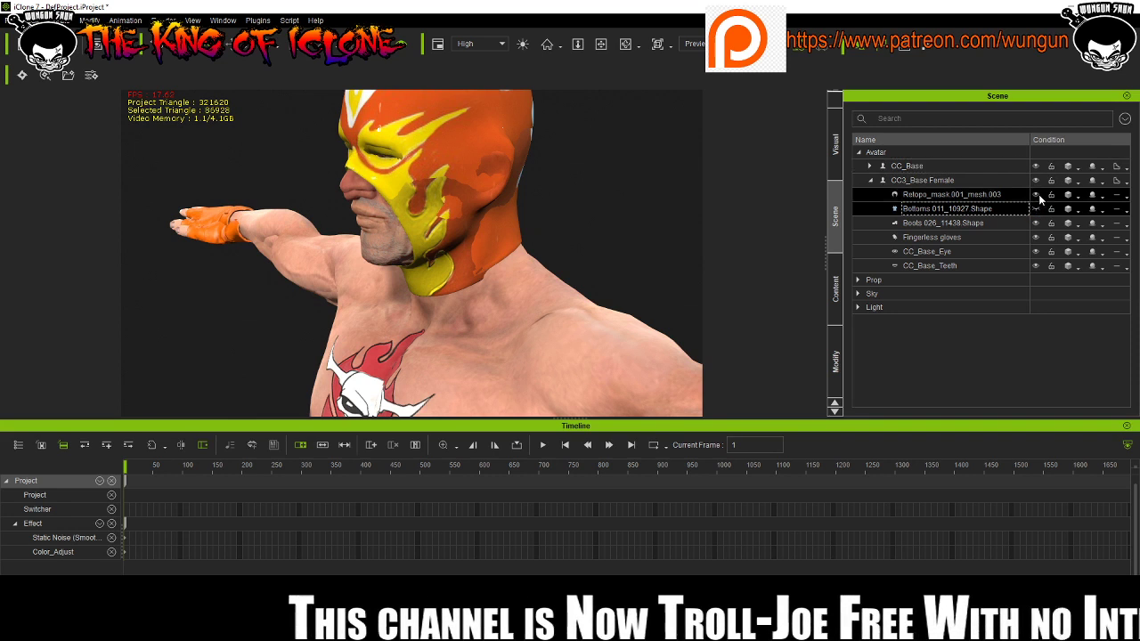
left_click(1036, 194)
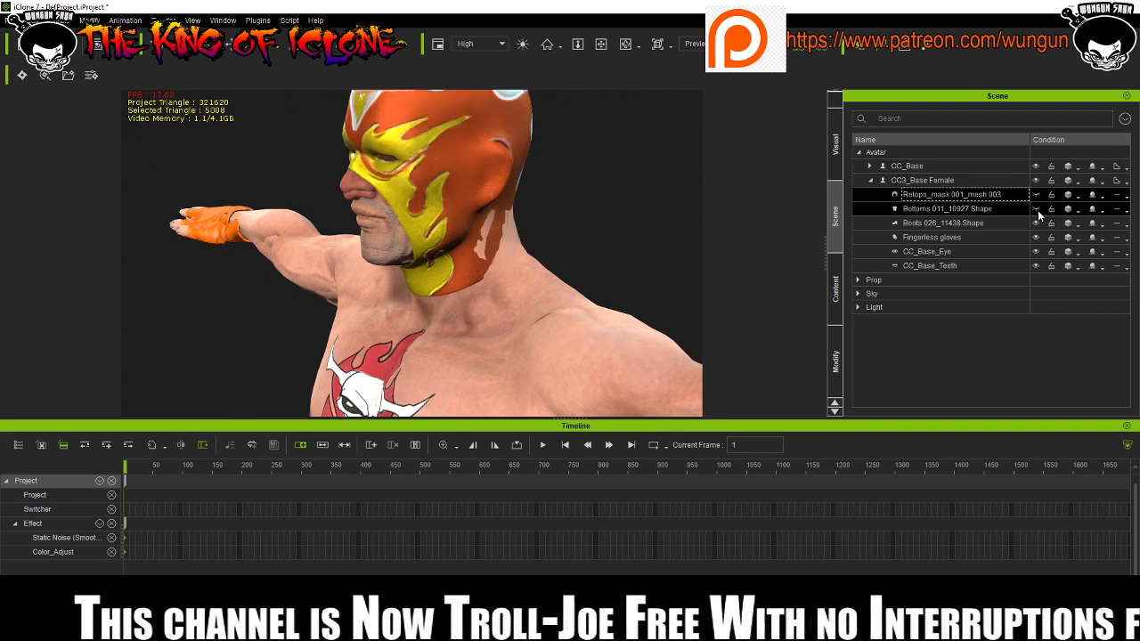
left_click(1037, 208)
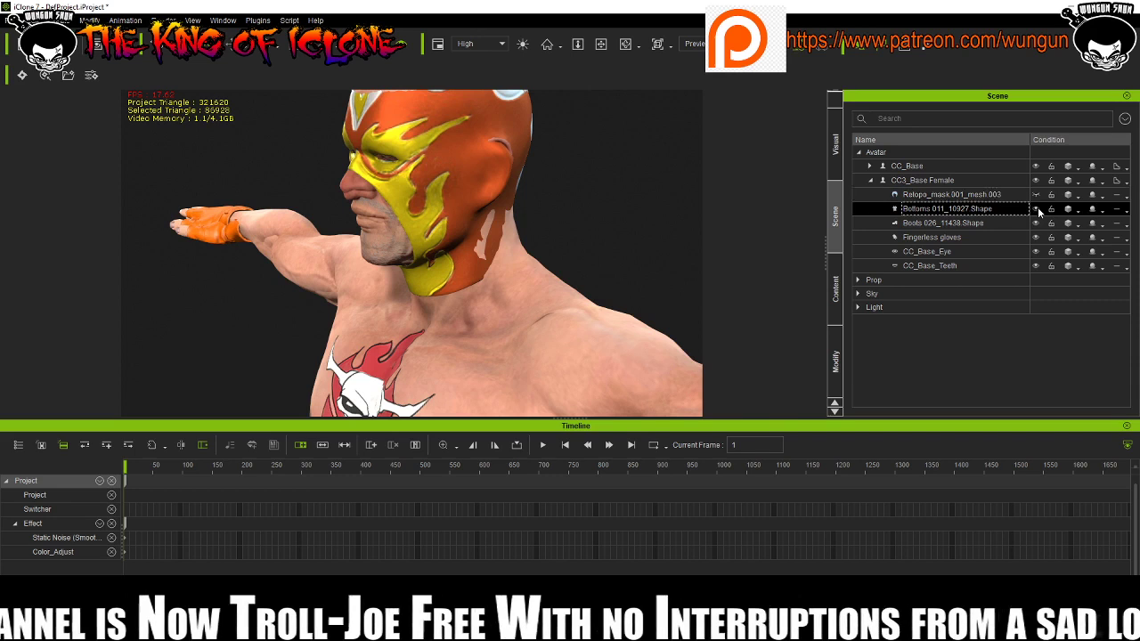
left_click(1037, 208)
left_click(419, 176)
scroll(418, 175, "down", 3)
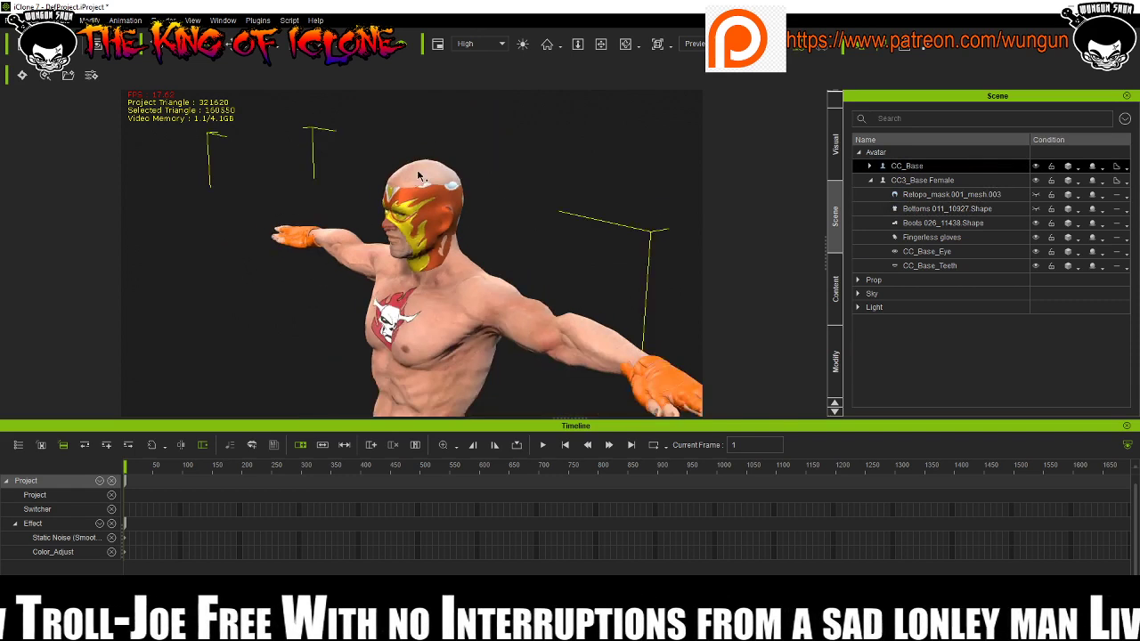
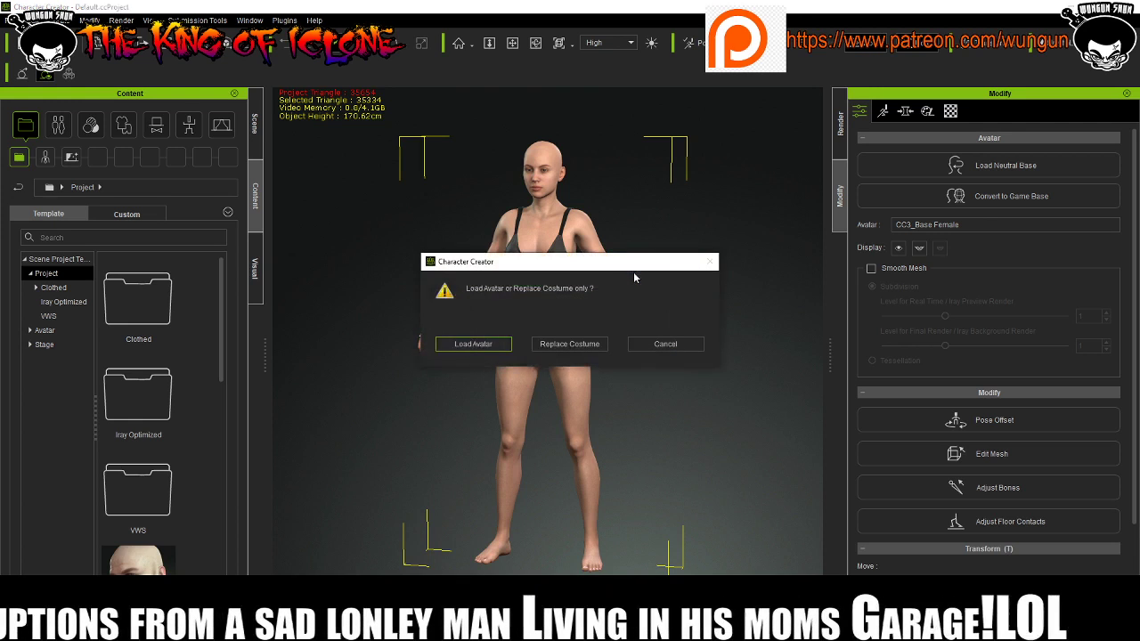
Load the transformed wrestler into Character Creator as a full avatar and look it over from several angles.
left_click(474, 353)
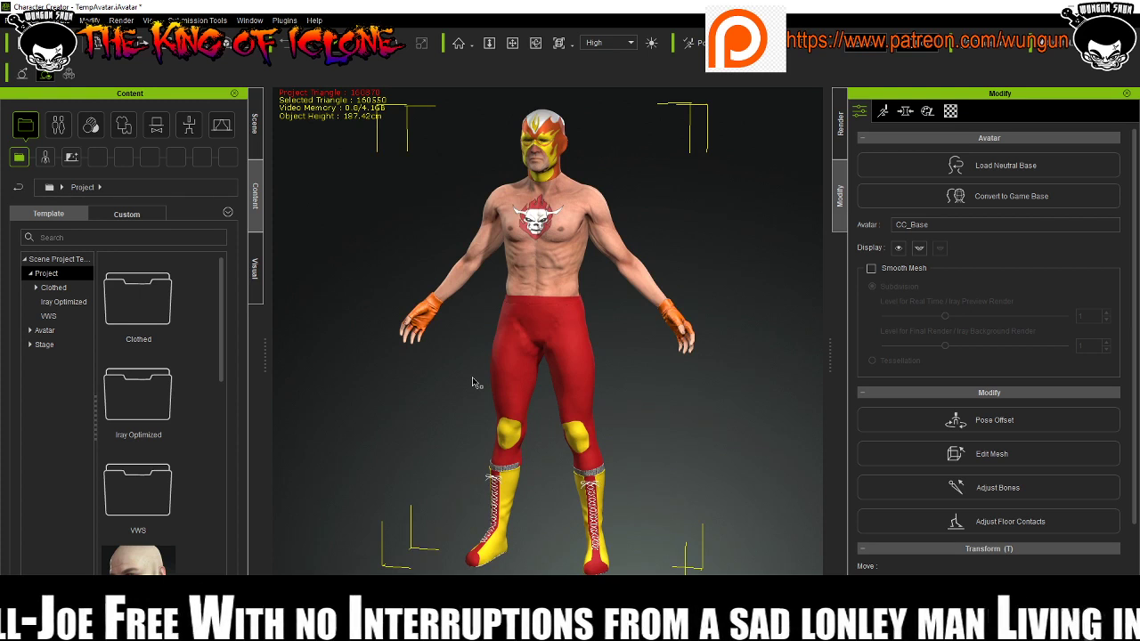
scroll(595, 299, "up", 5)
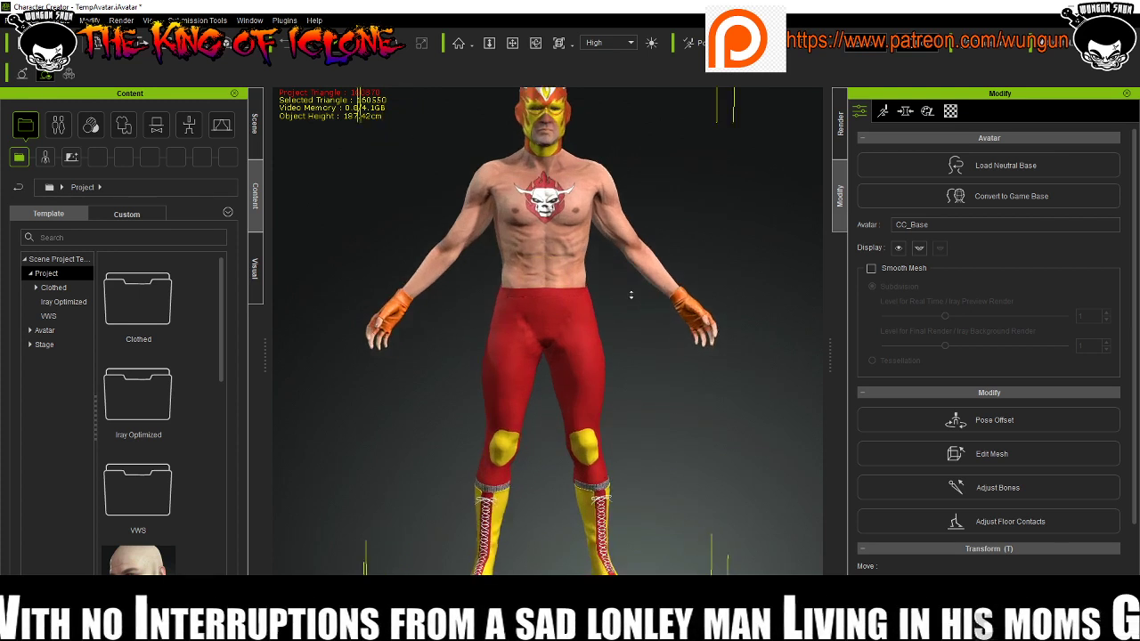
right_click_drag(642, 376, 677, 294)
scroll(713, 232, "up", 5)
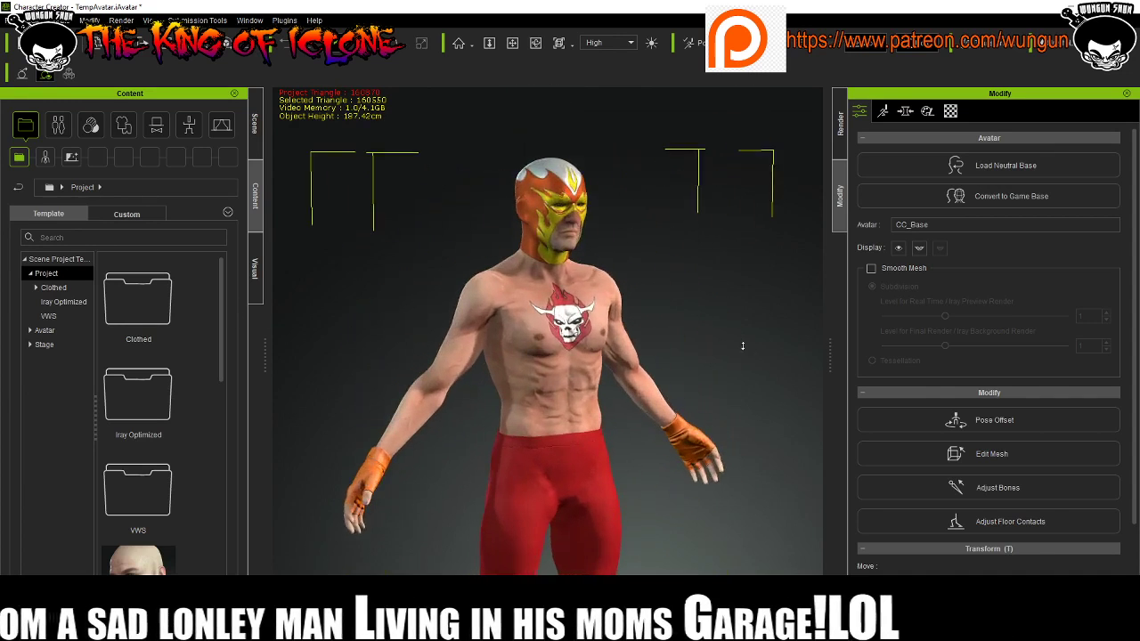
right_click_drag(725, 219, 623, 196)
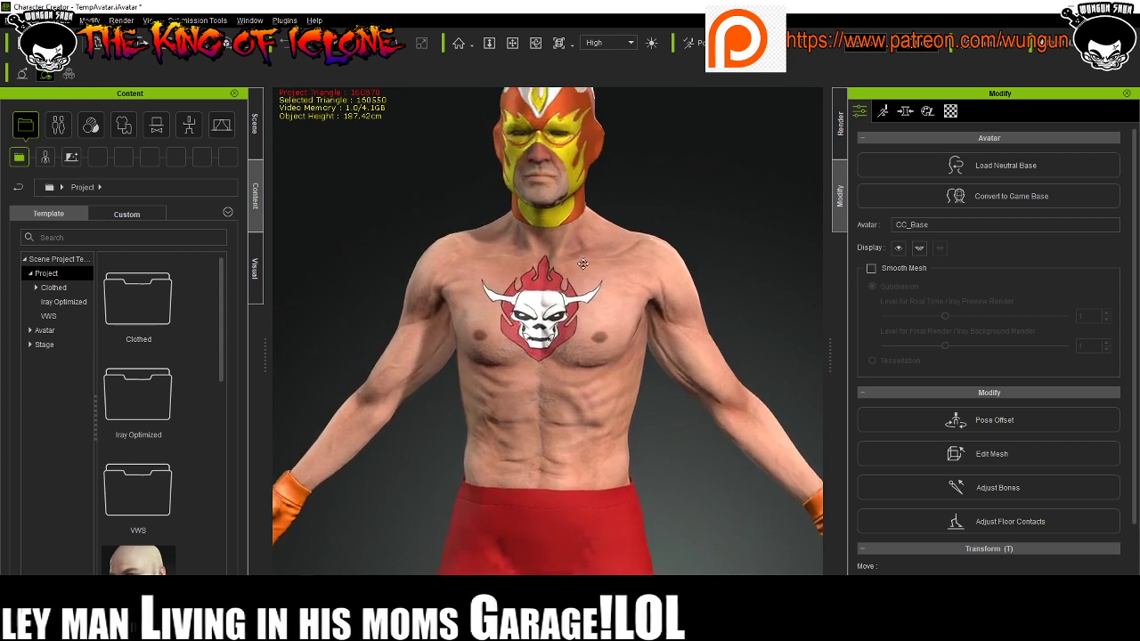
middle_click_drag(570, 169, 561, 278)
Select the wrestler's Retopo_mask mesh and bring up the texture settings of its material.
left_click(561, 279)
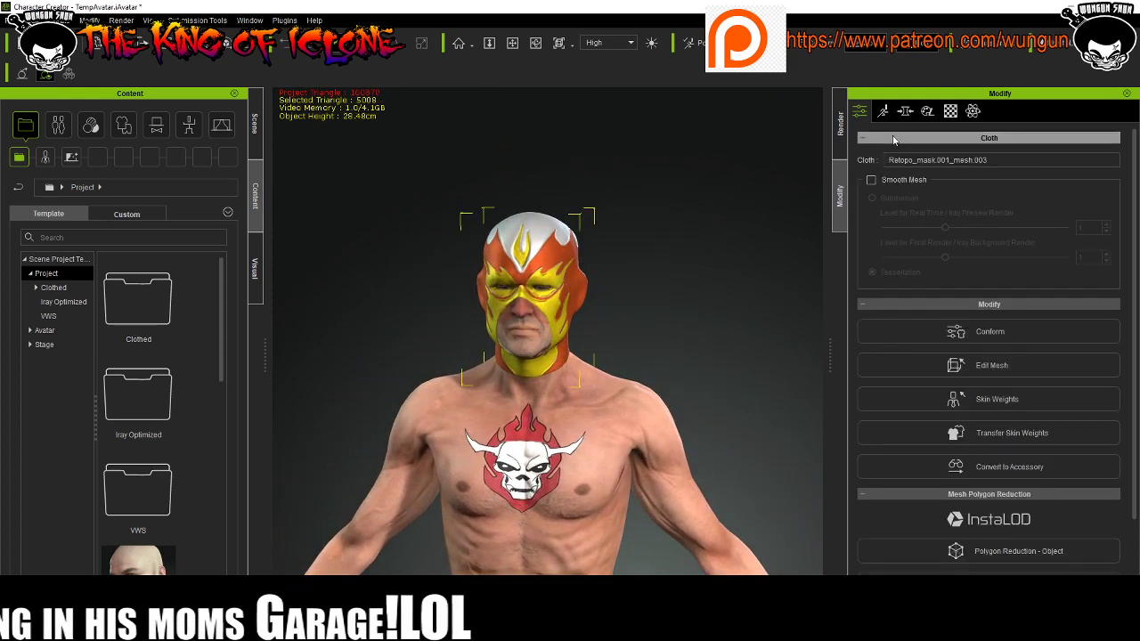
mouse_move(674, 328)
right_mouse_down()
mouse_move(623, 323)
mouse_move(679, 326)
right_mouse_up()
left_click(951, 111)
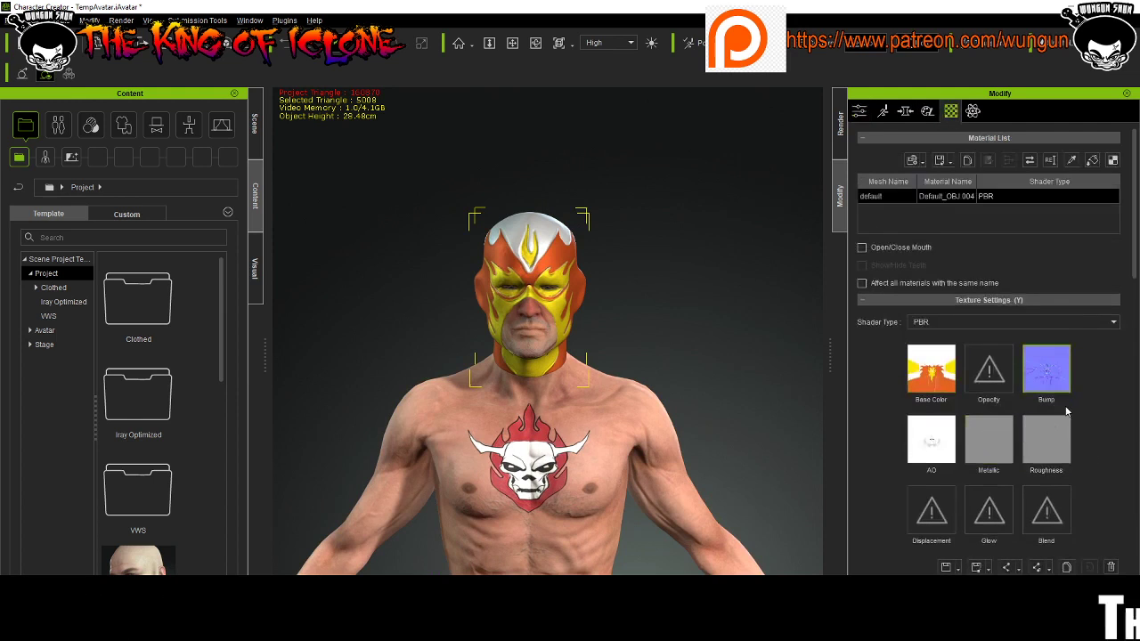
scroll(1103, 432, "down", 2)
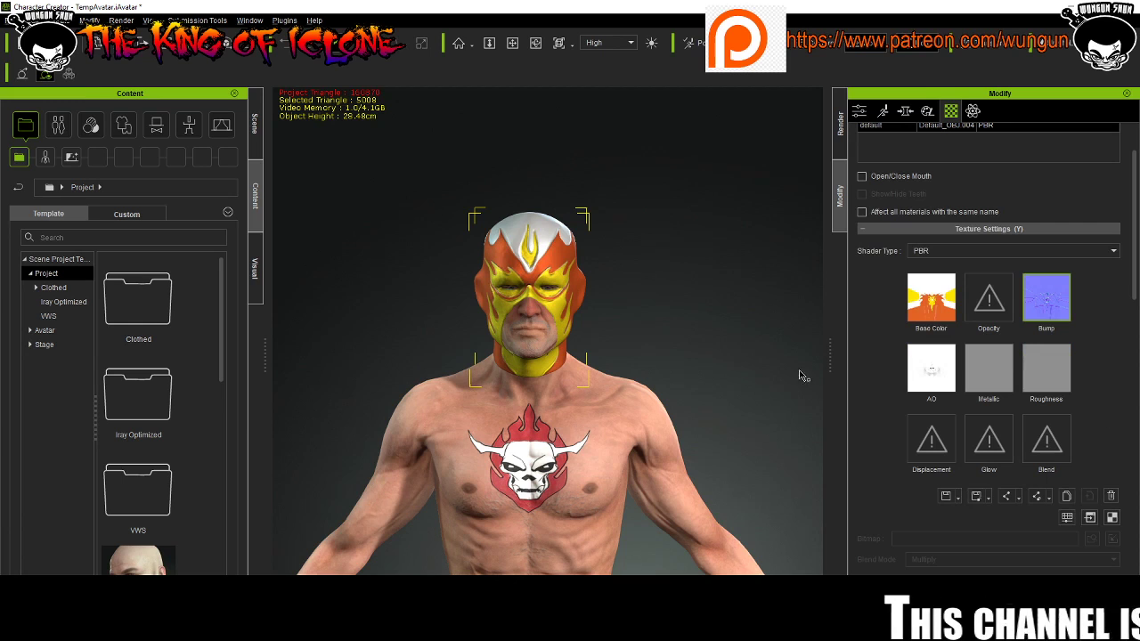
right_click_drag(762, 354, 553, 342)
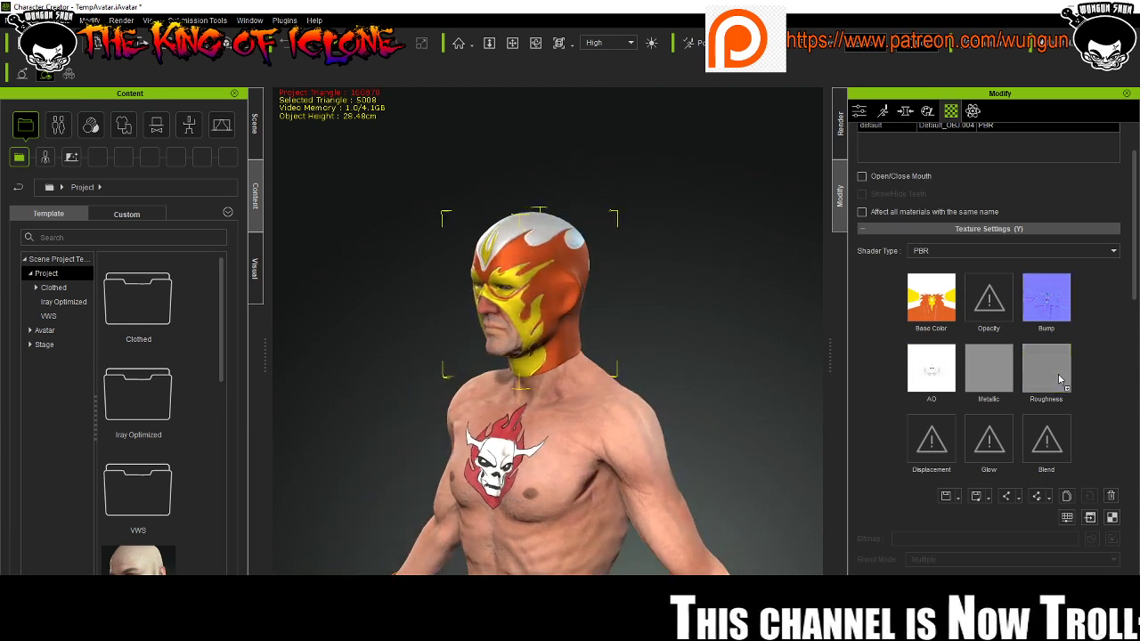
Remove the Roughness and Metallic textures from the mask material and check the mask's surface.
left_click(1105, 496)
left_click(989, 368)
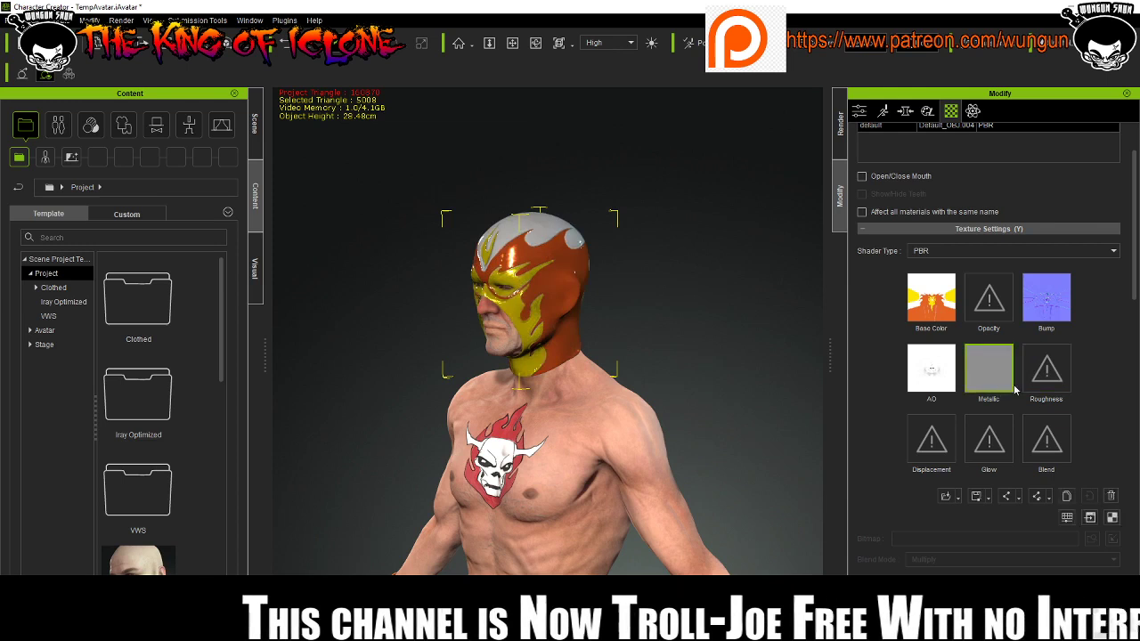
left_click(1111, 496)
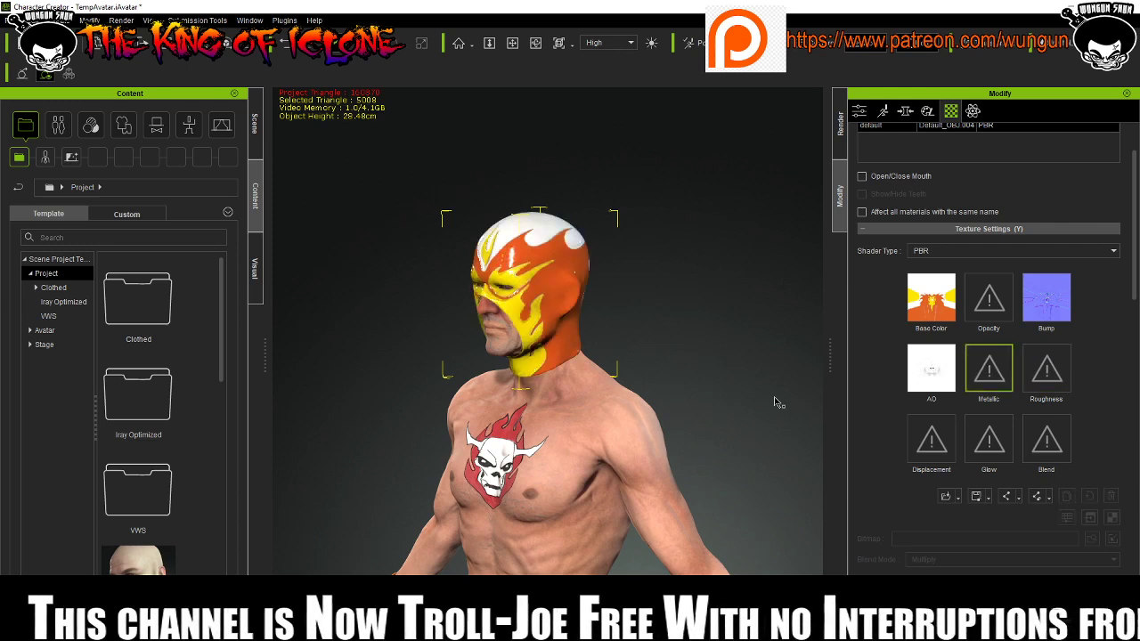
right_click_drag(677, 288, 624, 285)
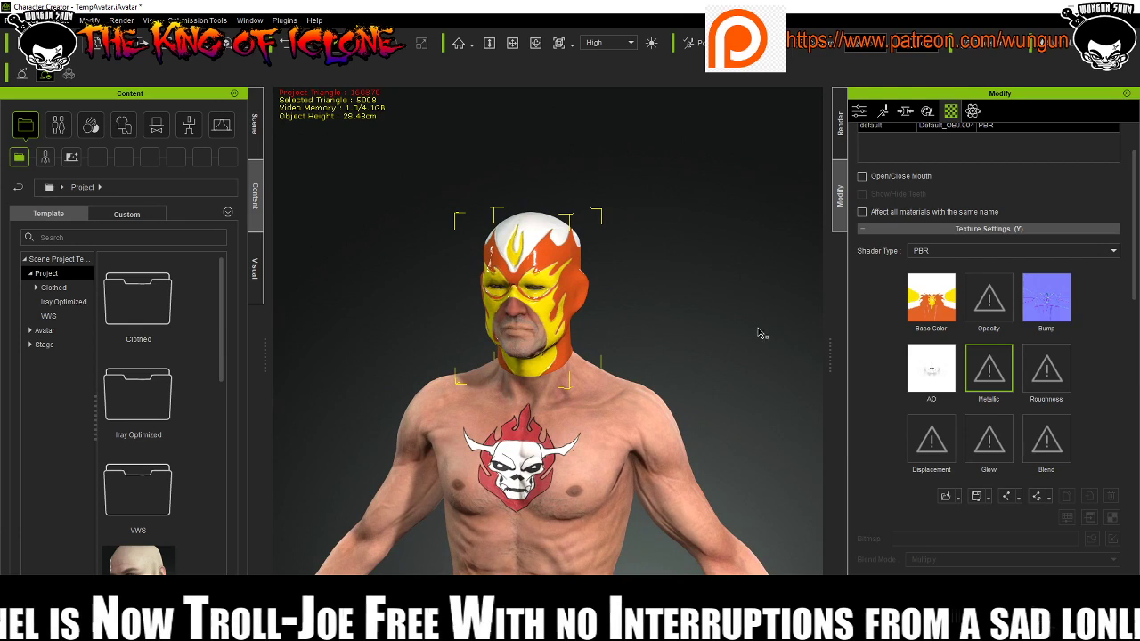
Undo the removal of the Metallic and Roughness textures and select the mask's Roughness texture.
scroll(957, 424, "down", 3)
scroll(952, 415, "up", 1)
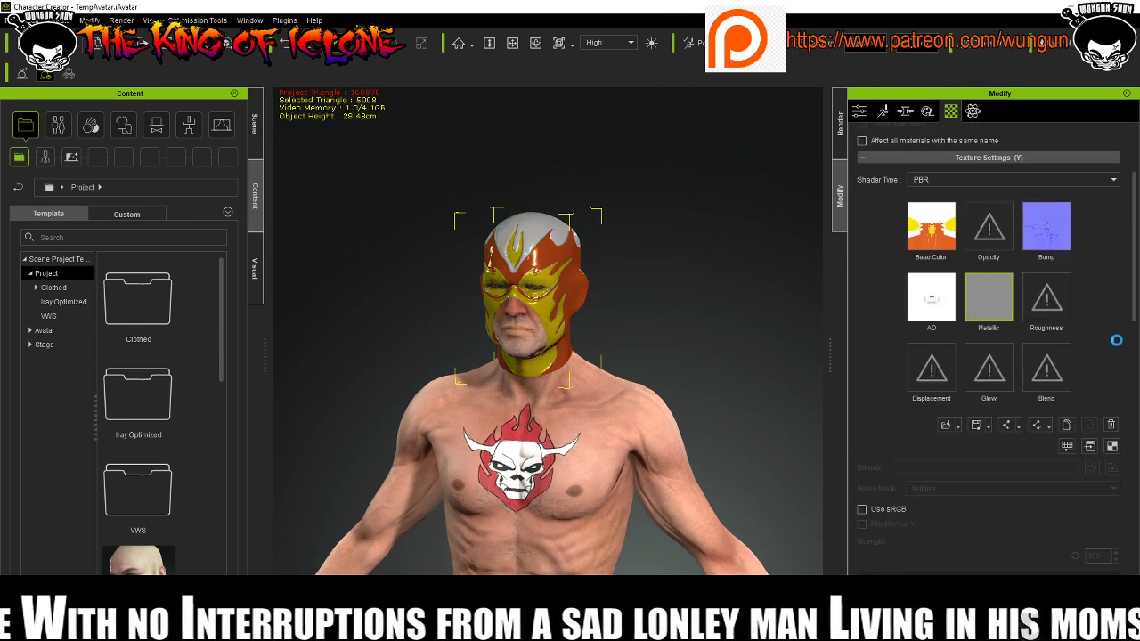
left_click(1060, 312)
left_click(1058, 311)
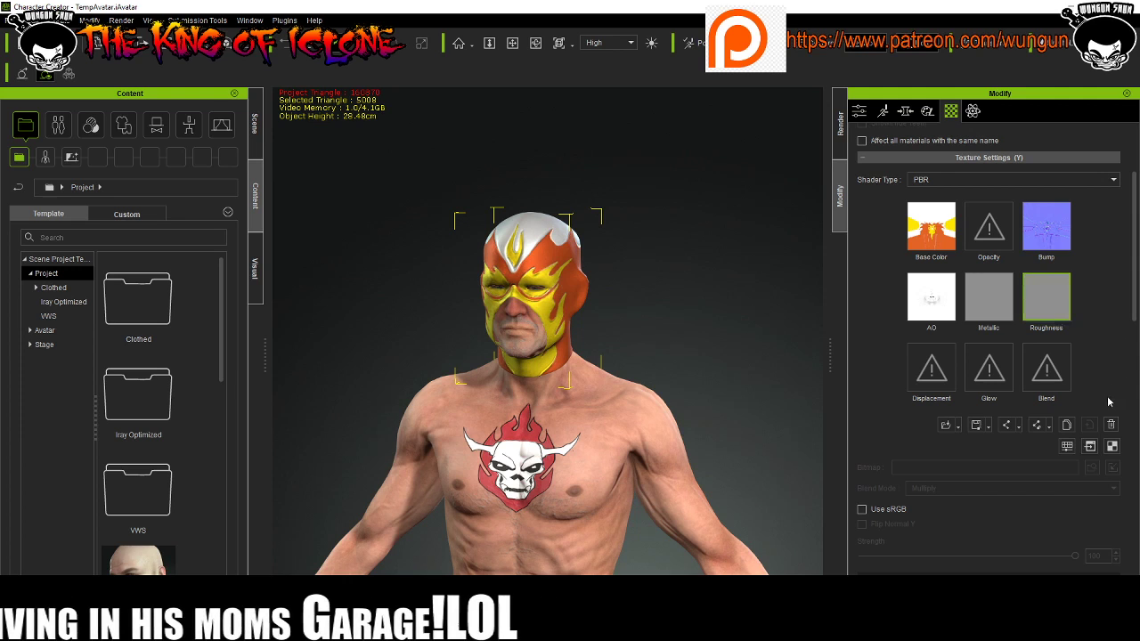
Adjust the Roughness texture's color to brightness 49 and contrast -81, and examine the mask up close.
left_click(1068, 446)
left_click_drag(591, 113, 878, 130)
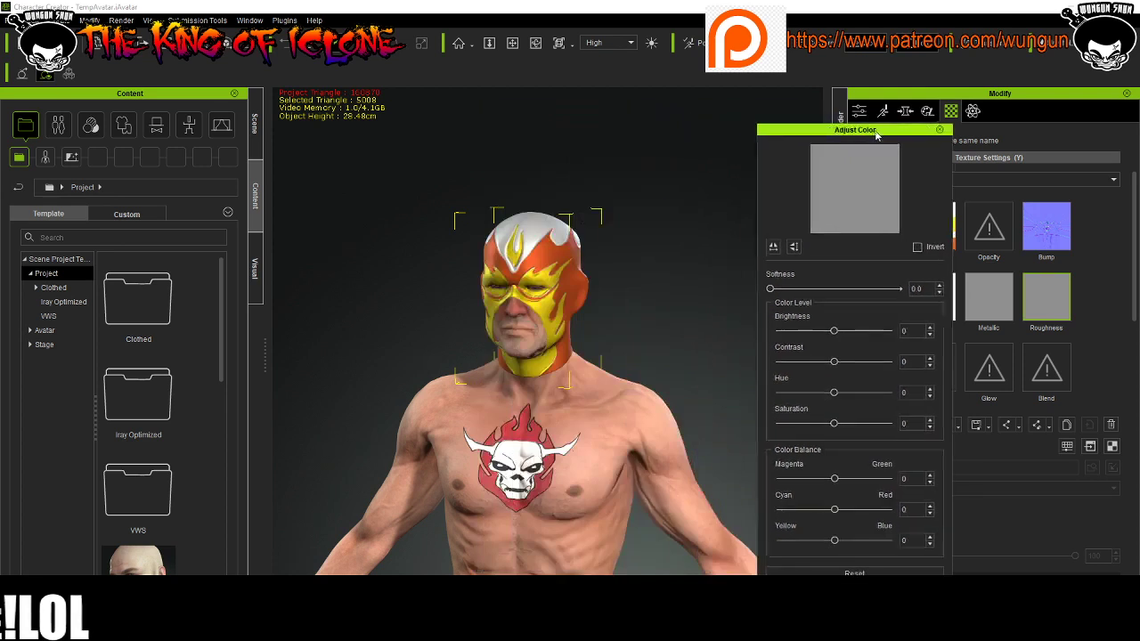
left_click_drag(837, 332, 792, 365)
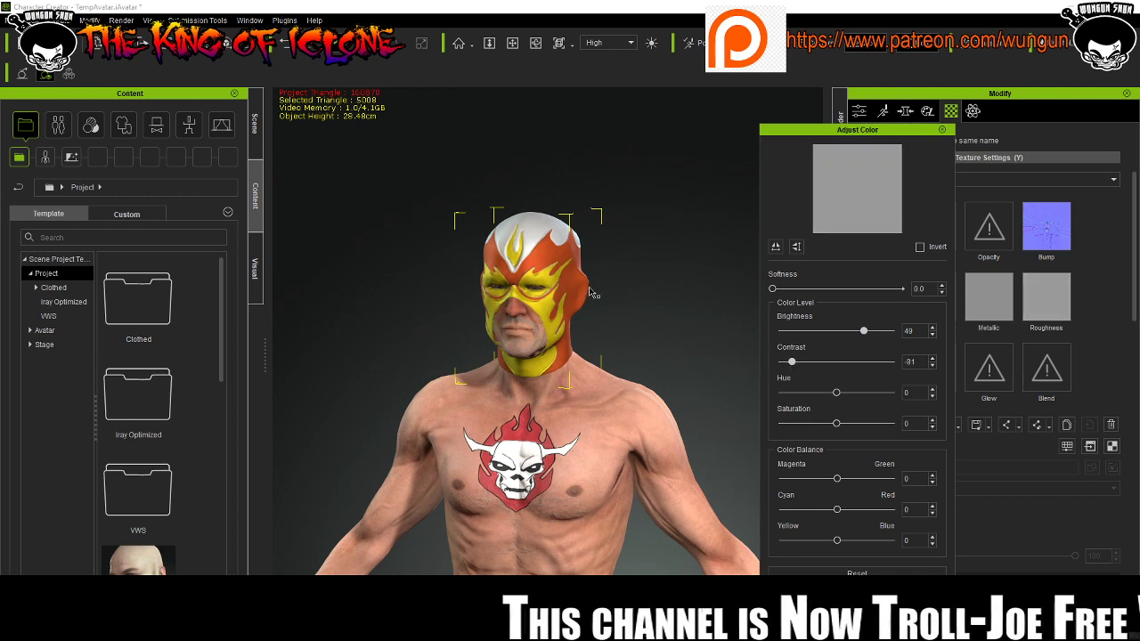
scroll(593, 287, "up", 3)
scroll(593, 287, "up", 2)
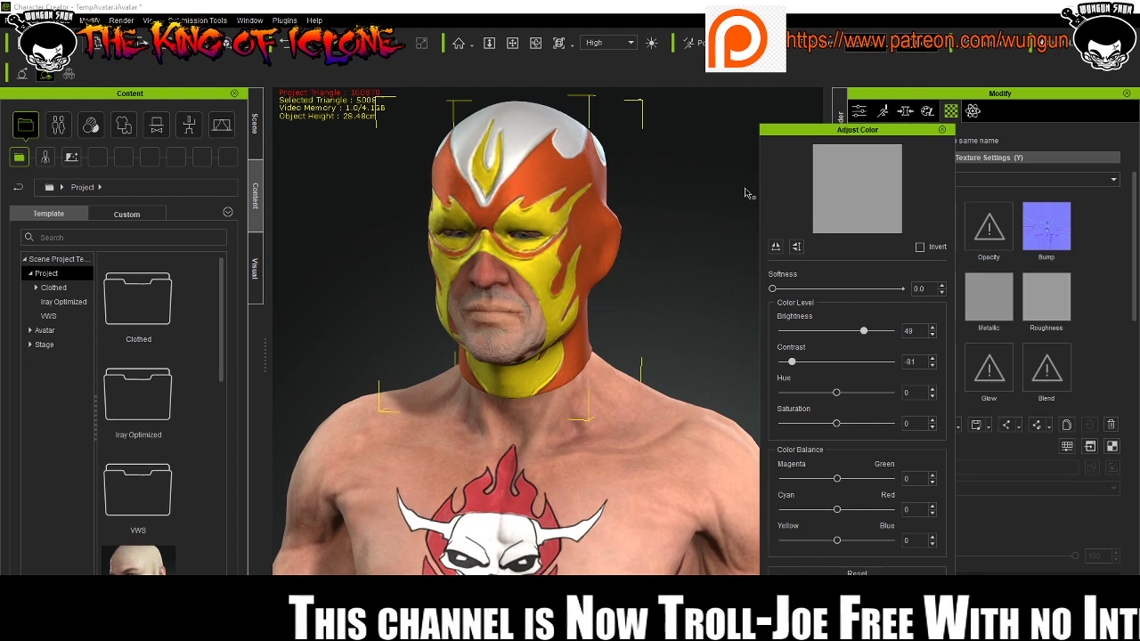
Move the Adjust Color window off the material settings and return the Roughness texture's brightness and contrast to 0.
left_click_drag(896, 132, 236, 91)
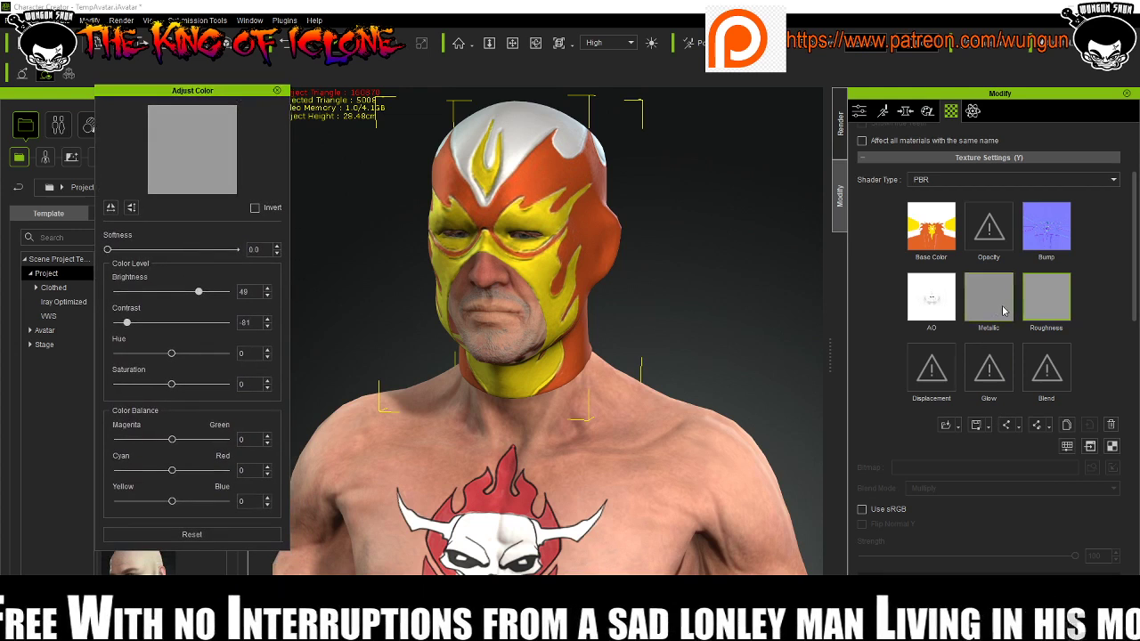
scroll(1021, 512, "down", 5)
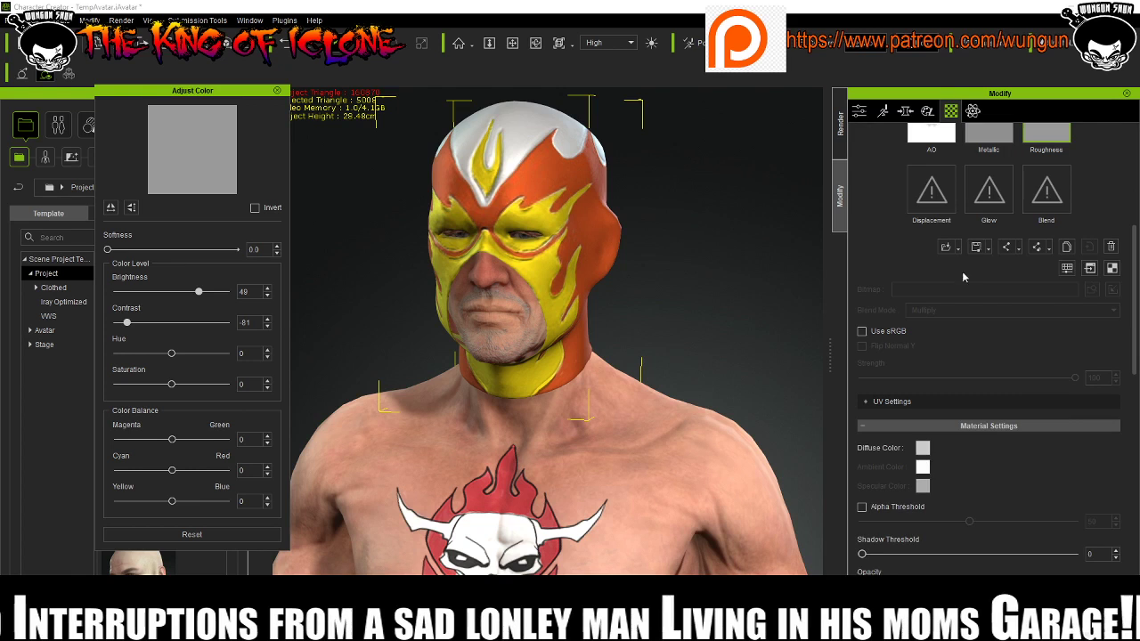
scroll(929, 204, "up", 3)
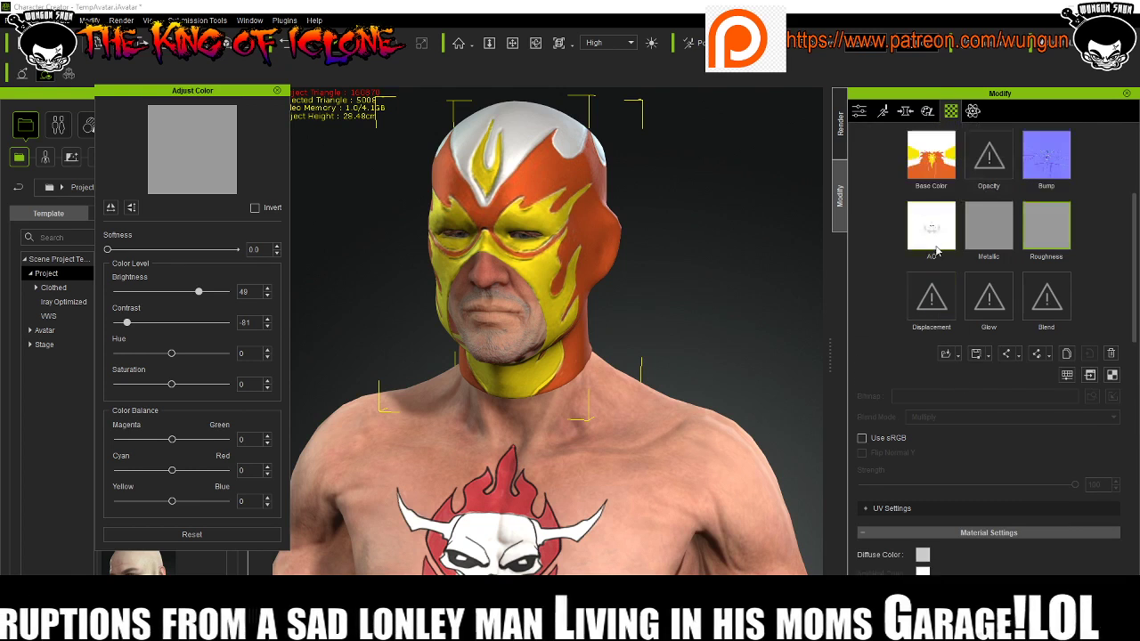
left_click(933, 308)
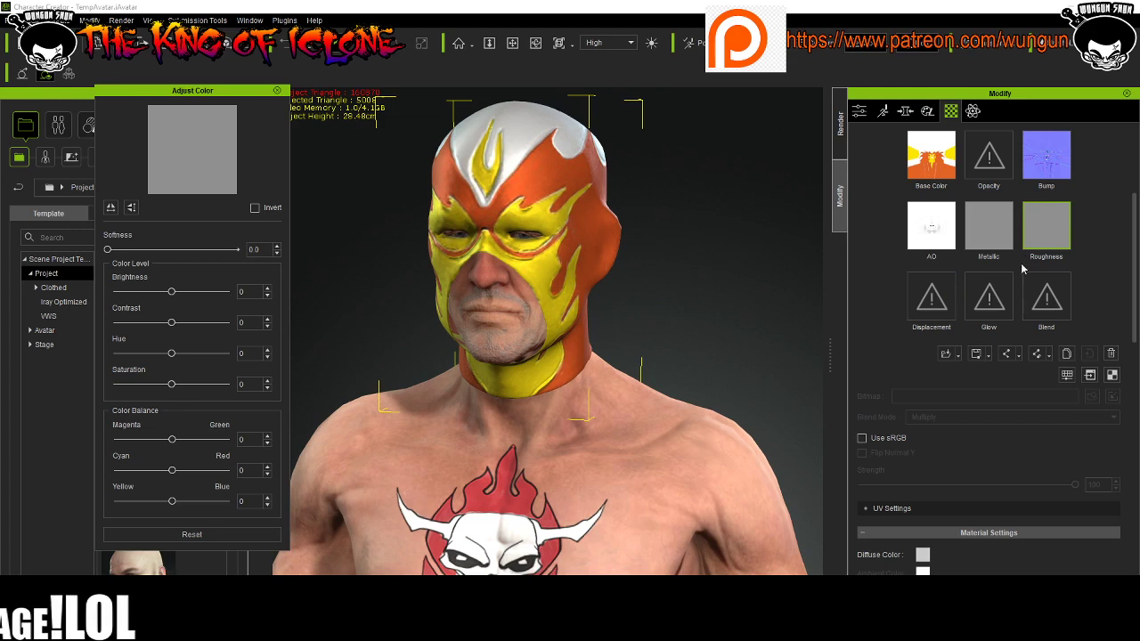
Remove the Bump texture from the mask material and check the mask's surface from several angles.
left_click(1054, 157)
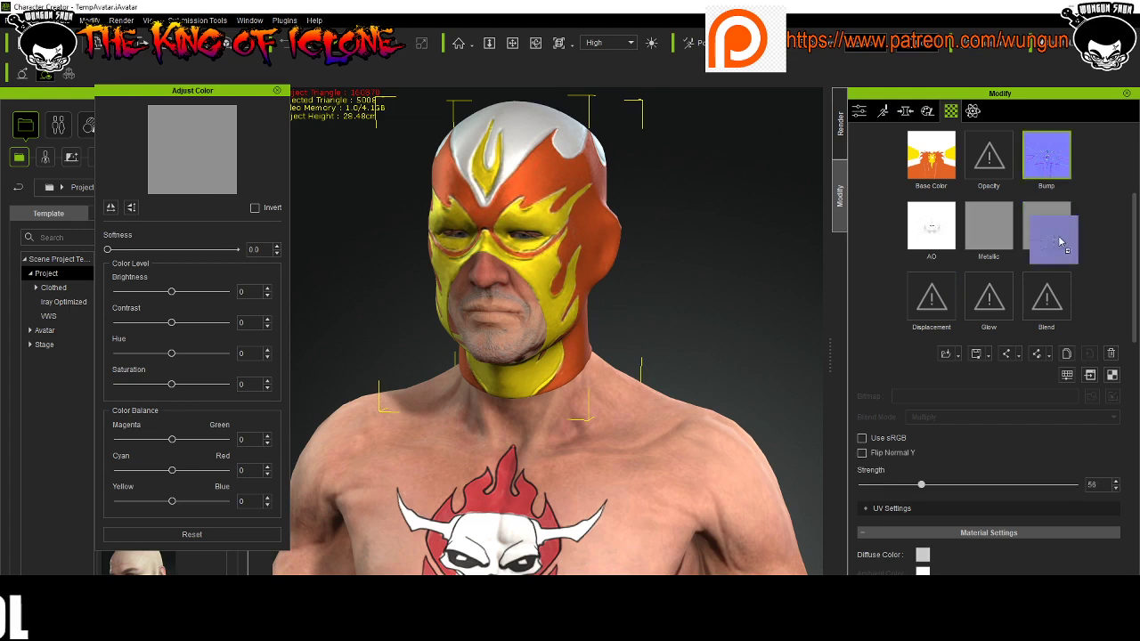
left_click(1111, 355)
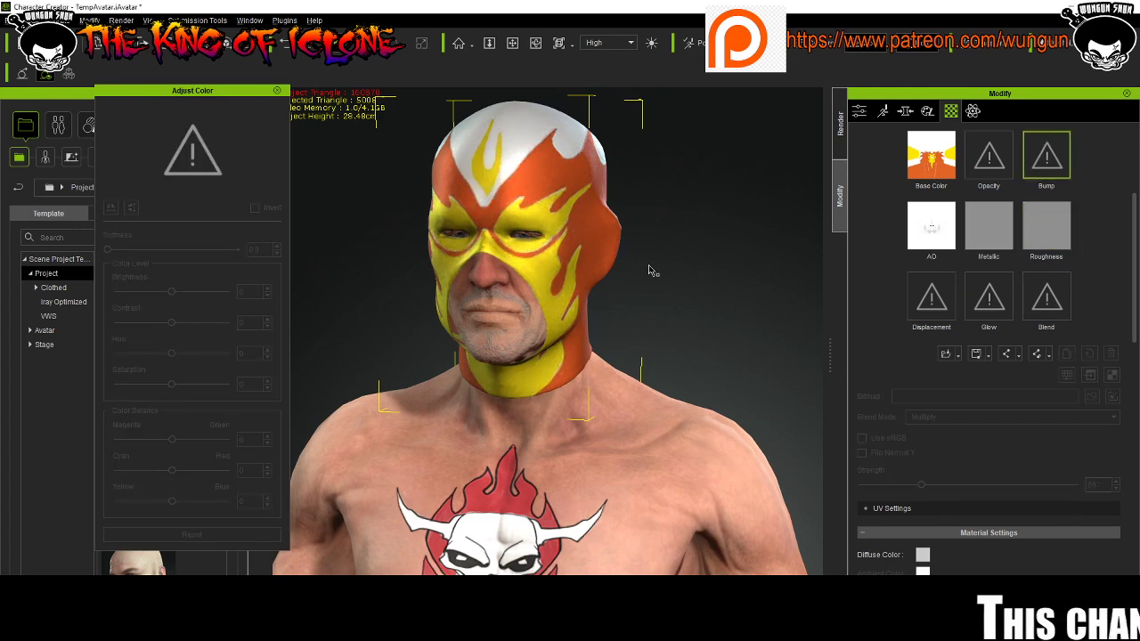
right_click_drag(649, 267, 677, 303)
scroll(611, 319, "down", 3)
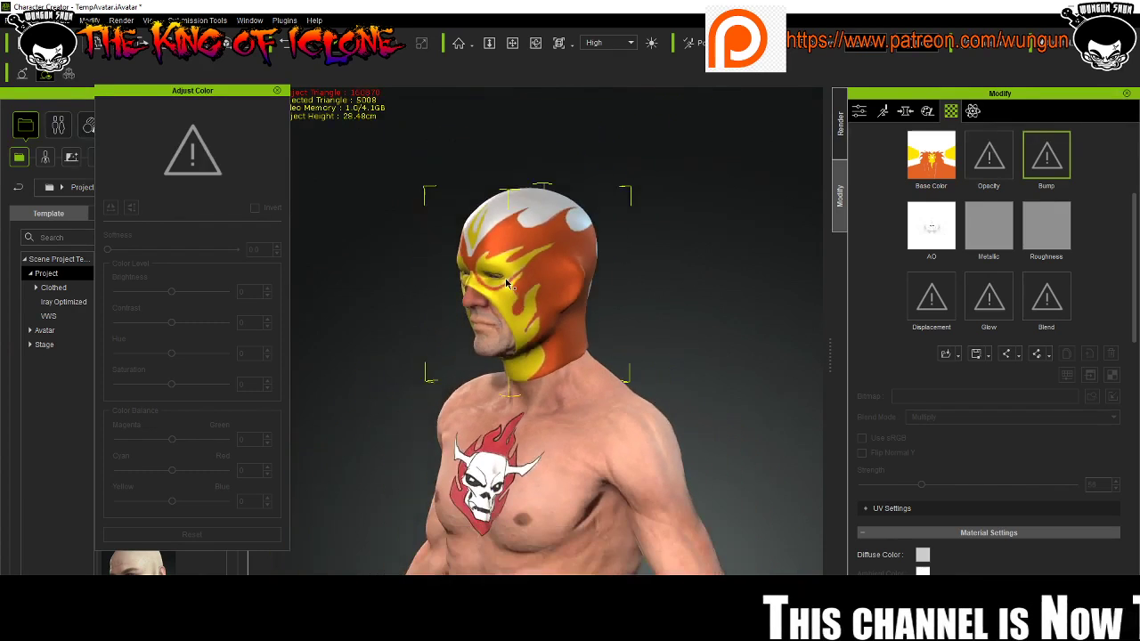
right_click_drag(611, 319, 677, 321)
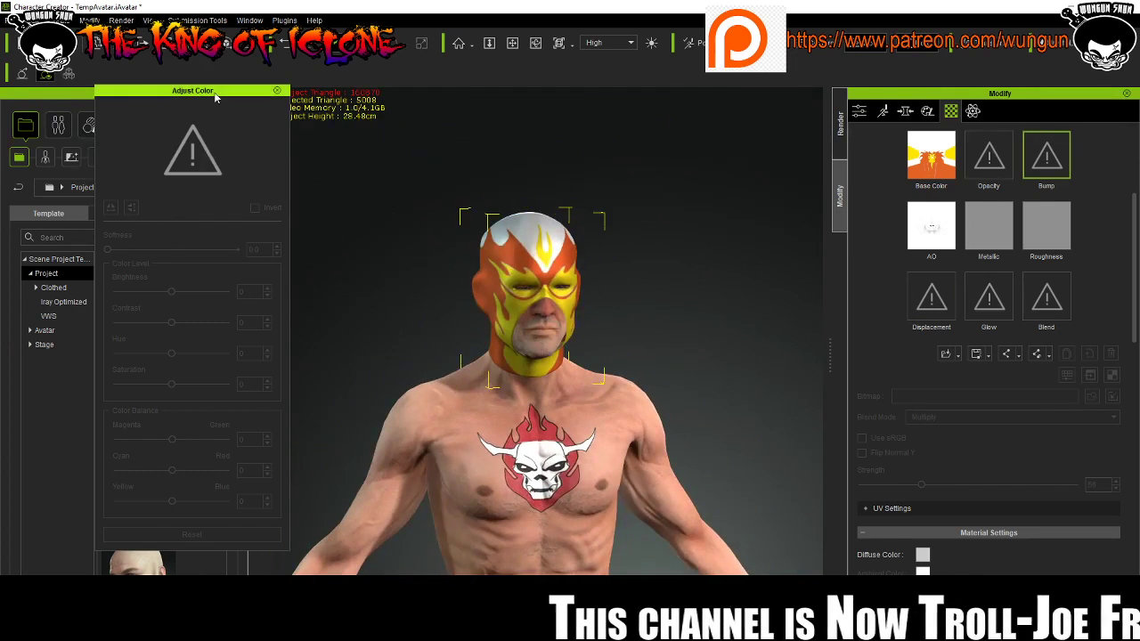
Move the Adjust Color window clear of the avatar.
left_click_drag(214, 91, 815, 197)
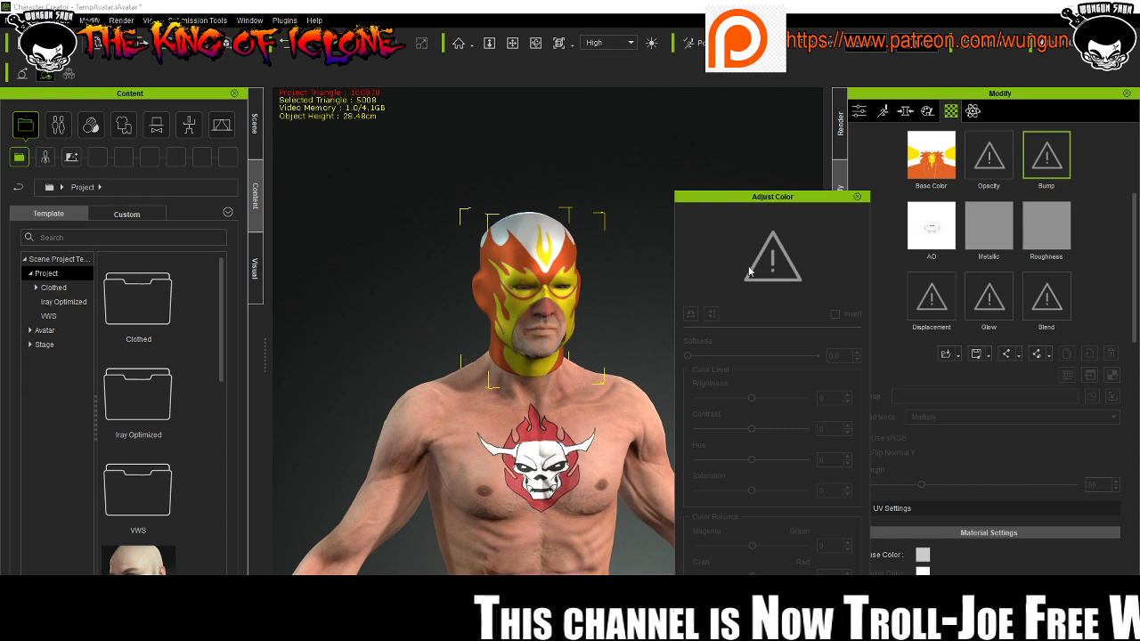
left_click_drag(753, 197, 621, 138)
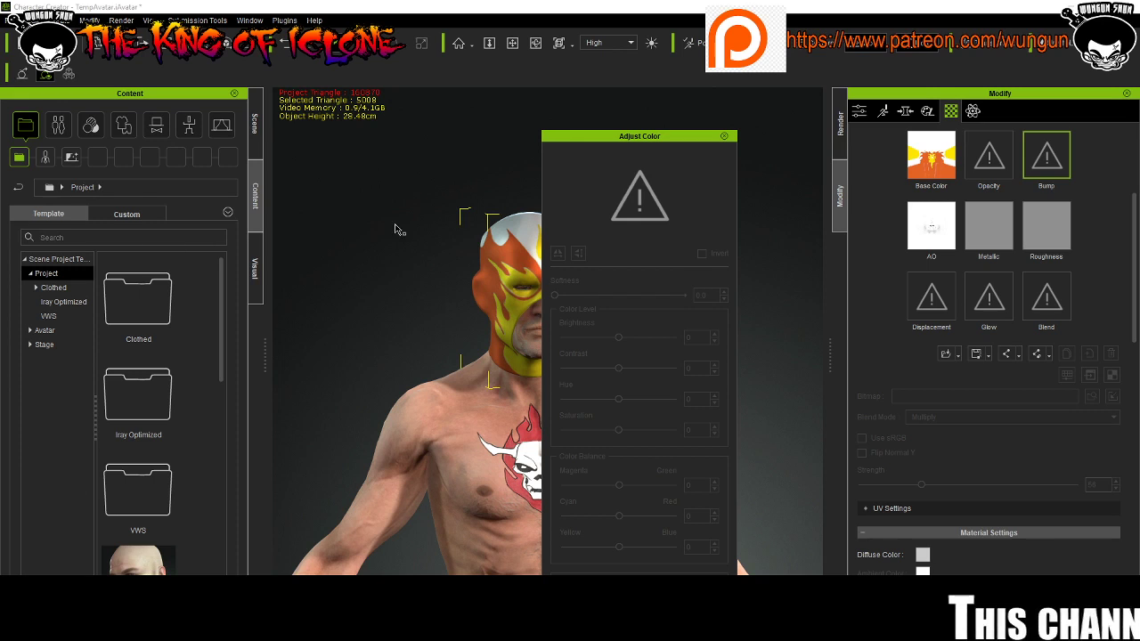
left_click_drag(657, 140, 940, 175)
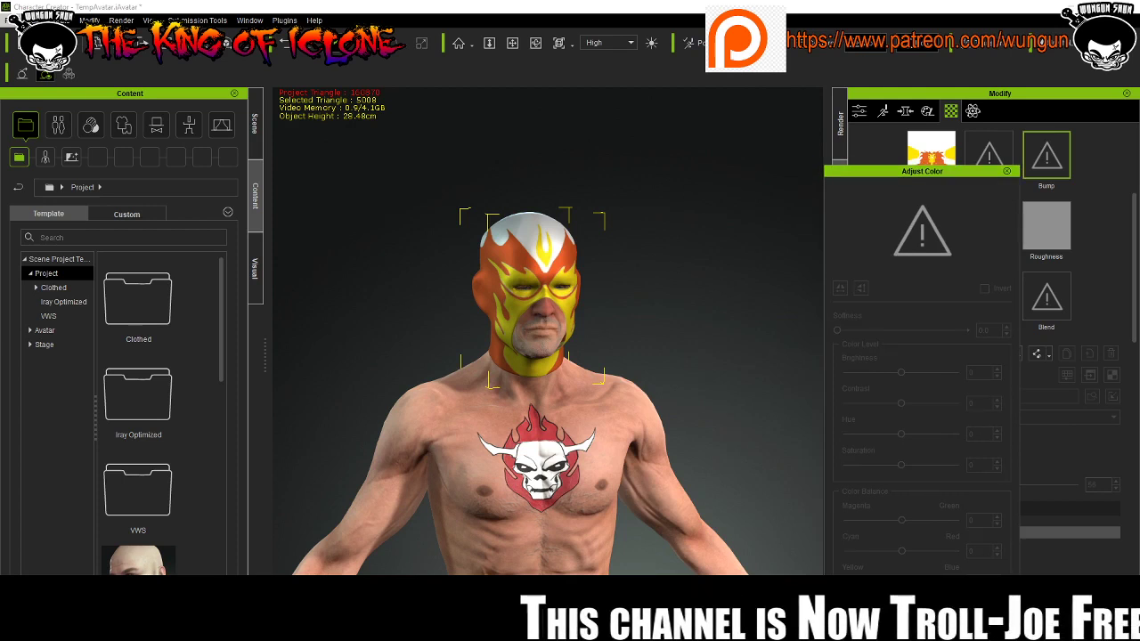
Save the Character Creator project in the Documents folder under the file name Oldguy_1.
left_click(9, 20)
left_click(49, 100)
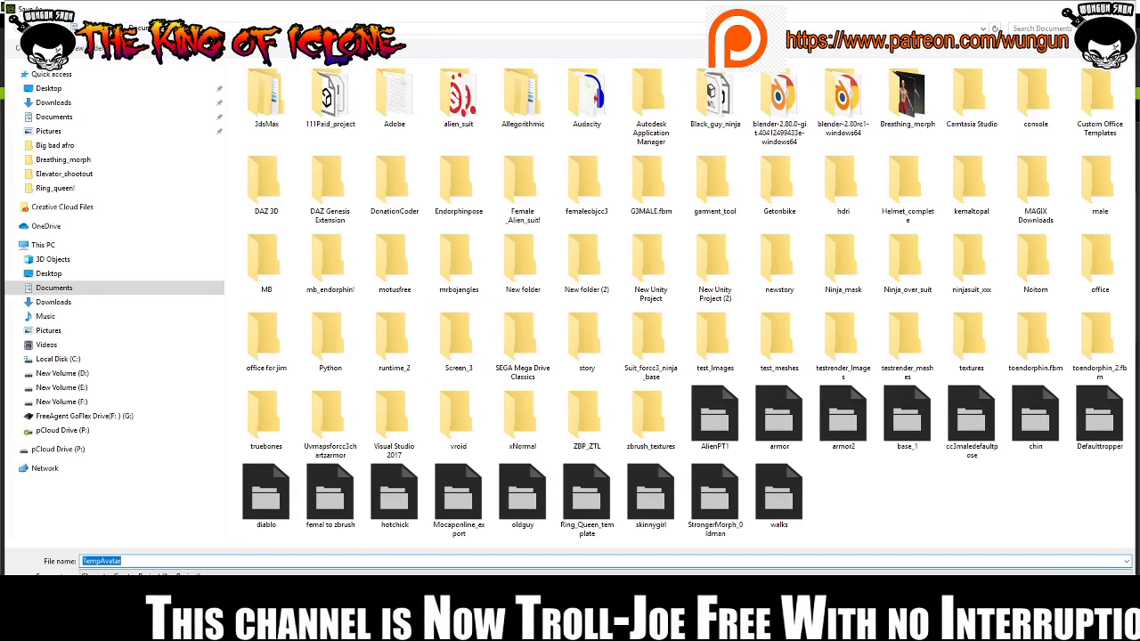
left_click(192, 563)
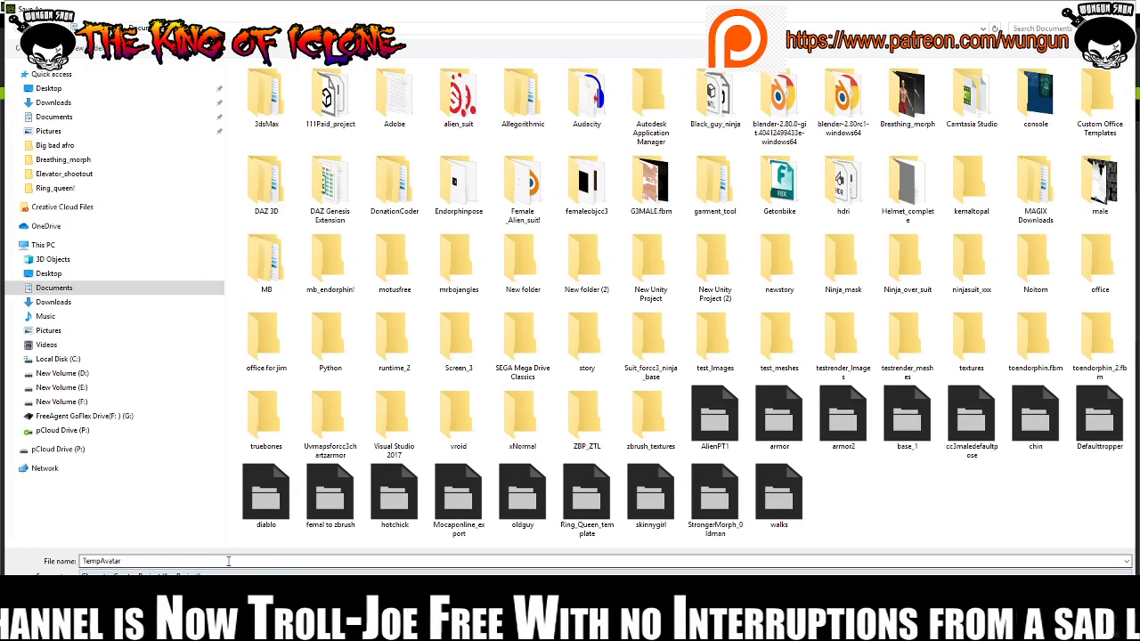
double_click(150, 562)
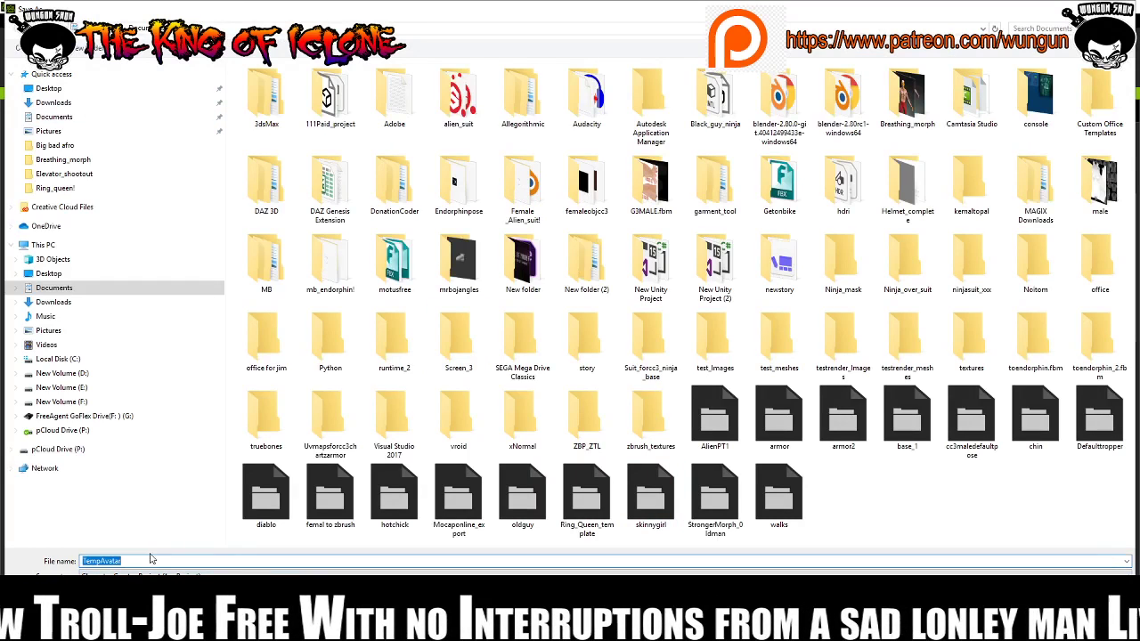
key("BackSpace")
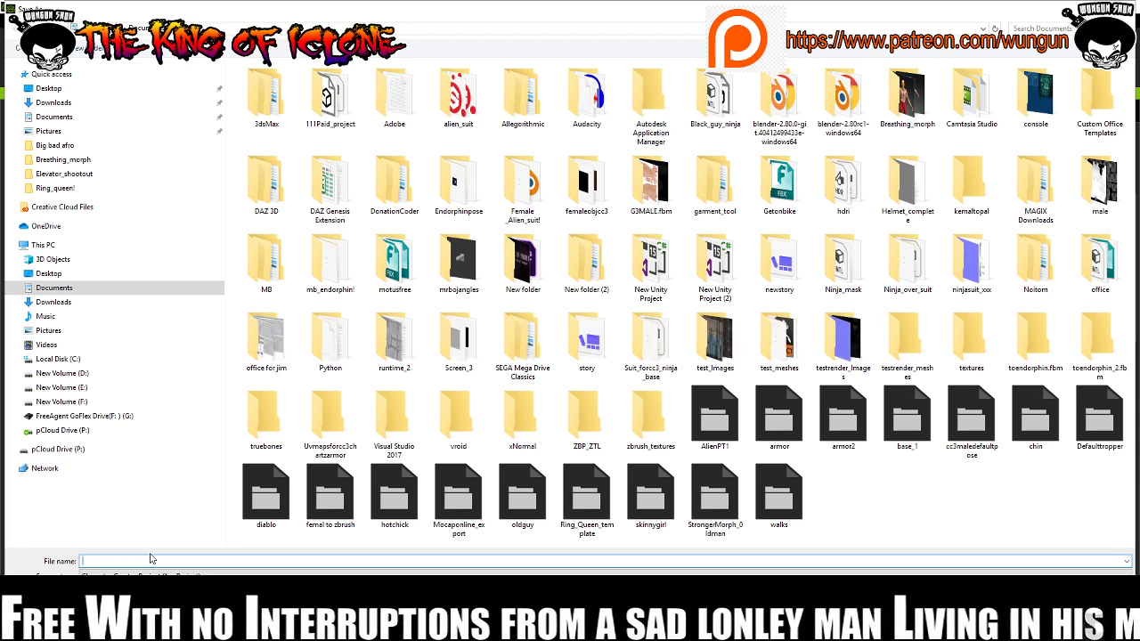
type("Oldguy")
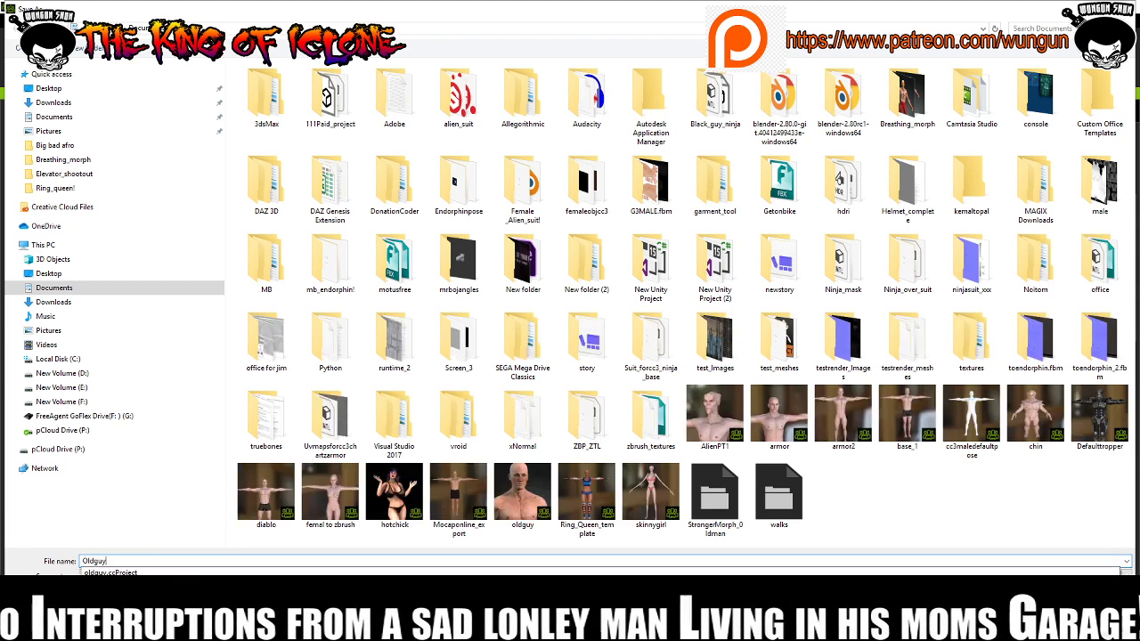
type("_12")
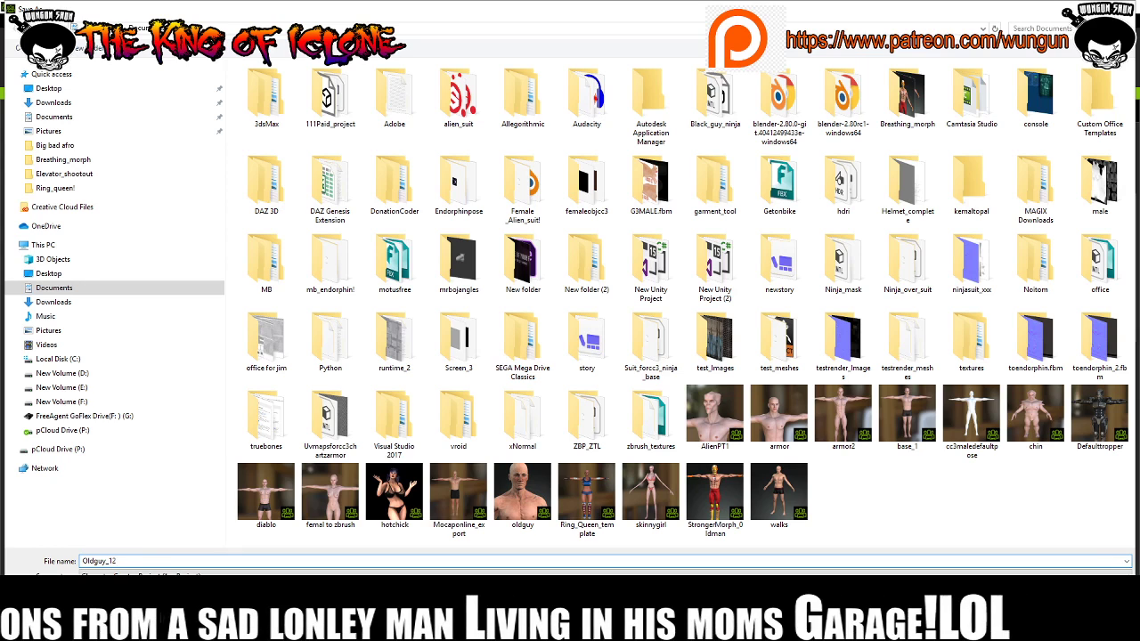
key("BackSpace")
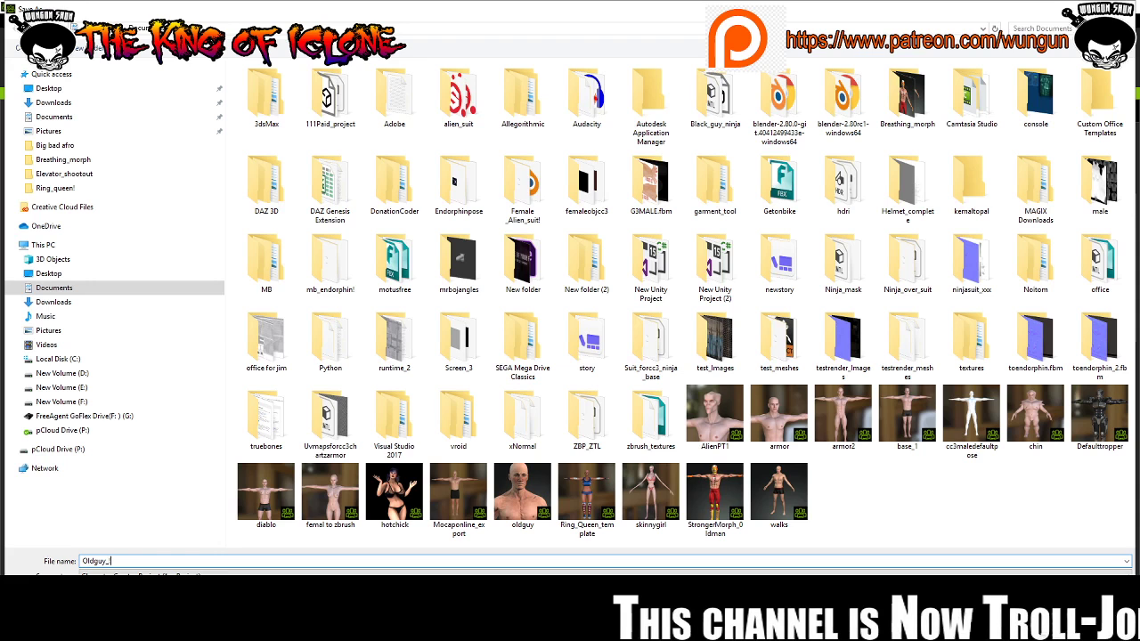
key("Return")
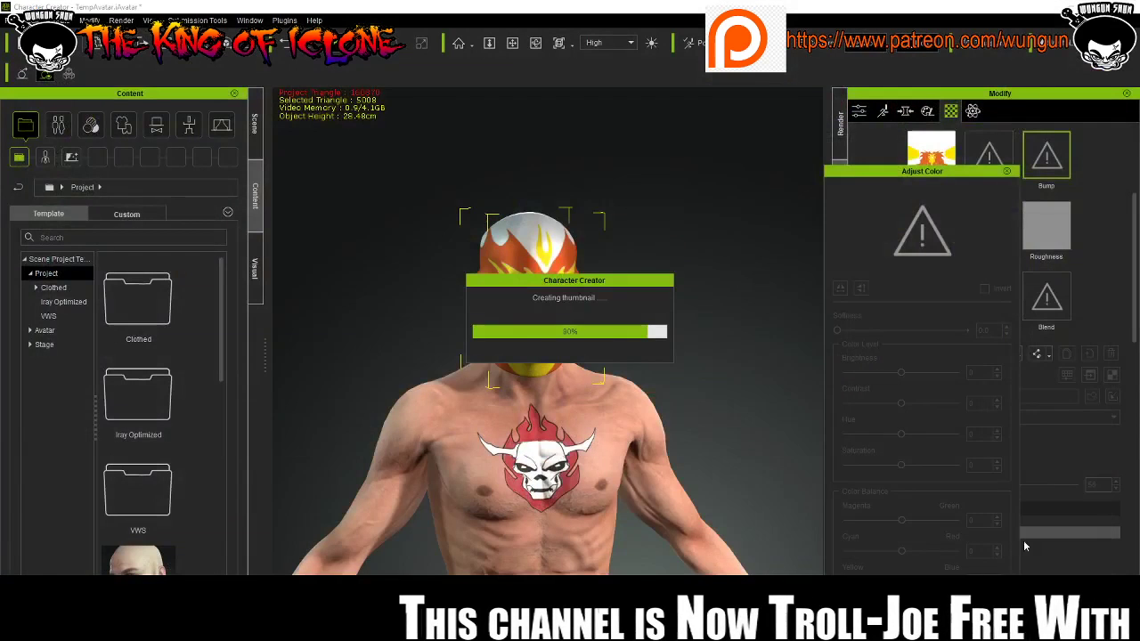